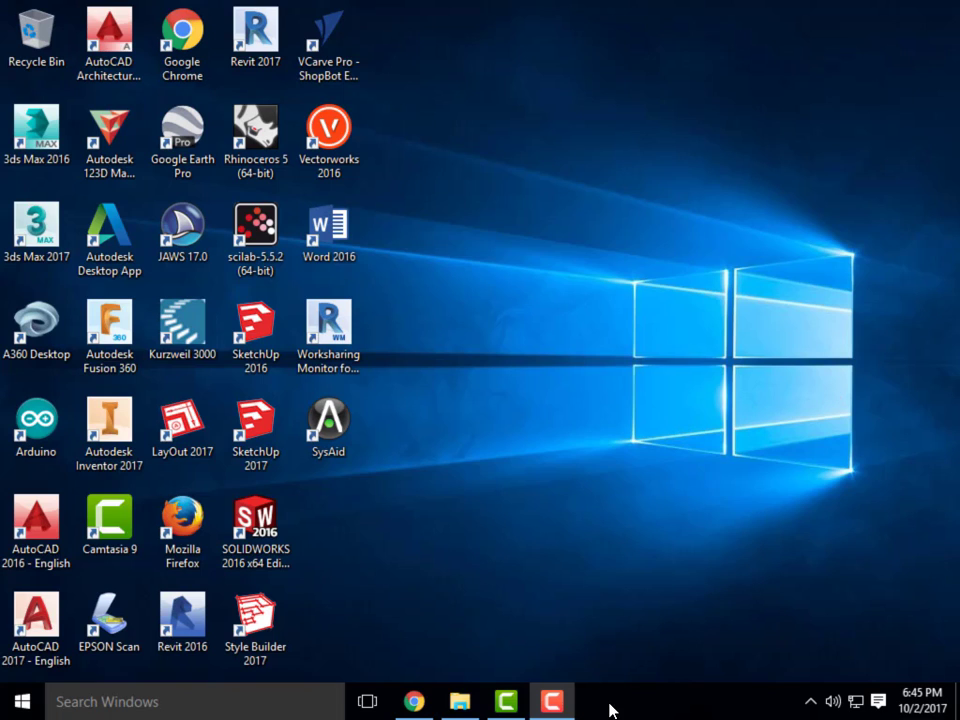
Switch to Chrome, open the Exercise 14: Getting Started with Illustrator assignment, and enlarge its description area.
mouse_move(554, 703)
click(414, 702)
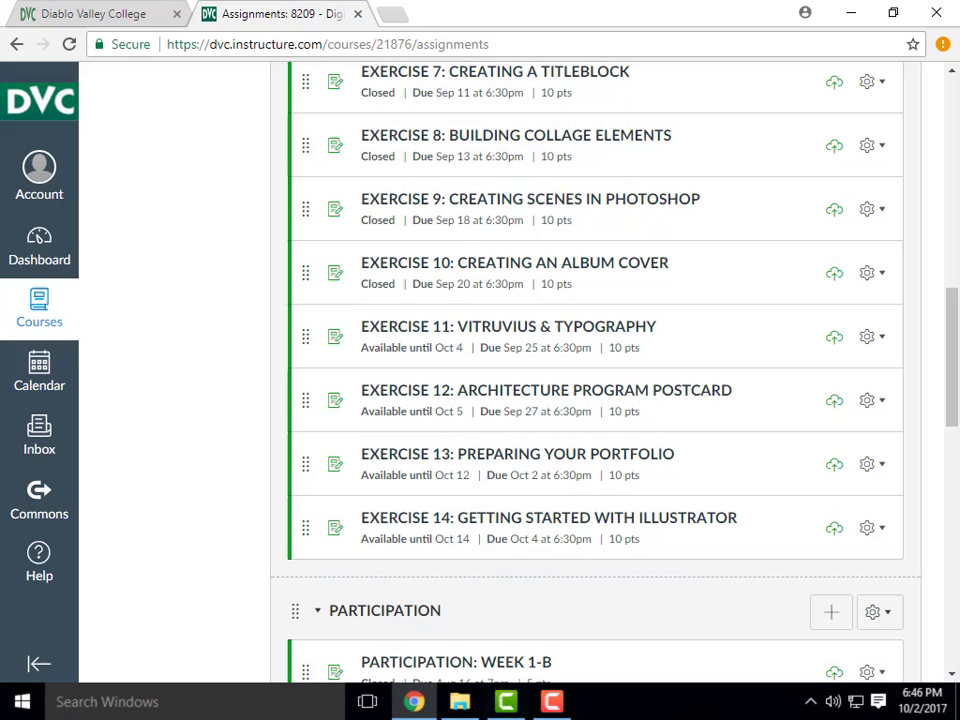
click(653, 527)
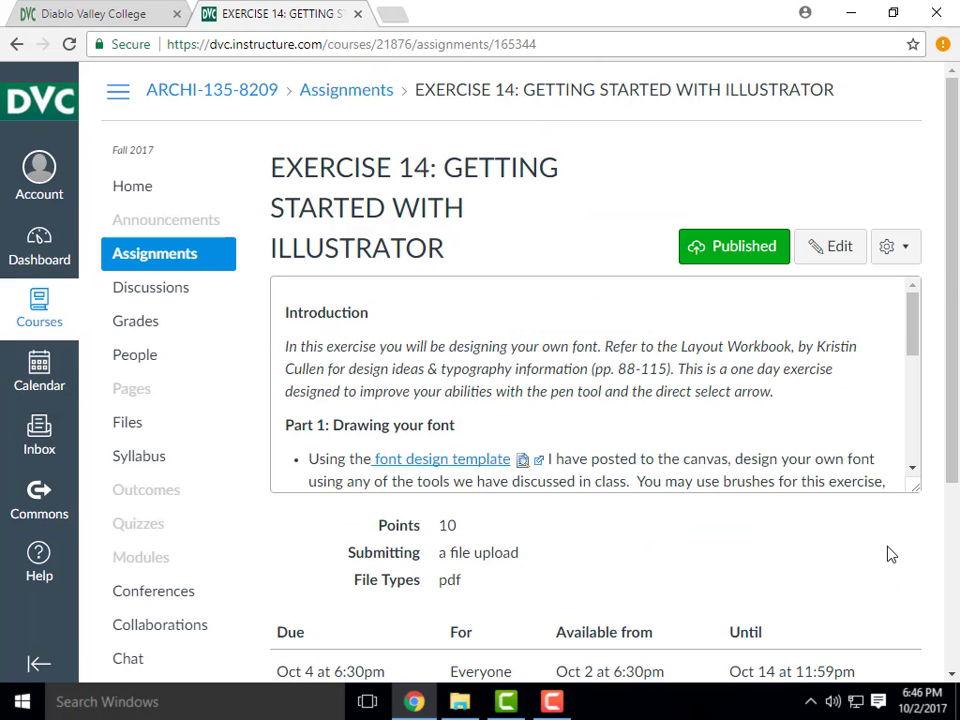
drag(916, 488, 917, 571)
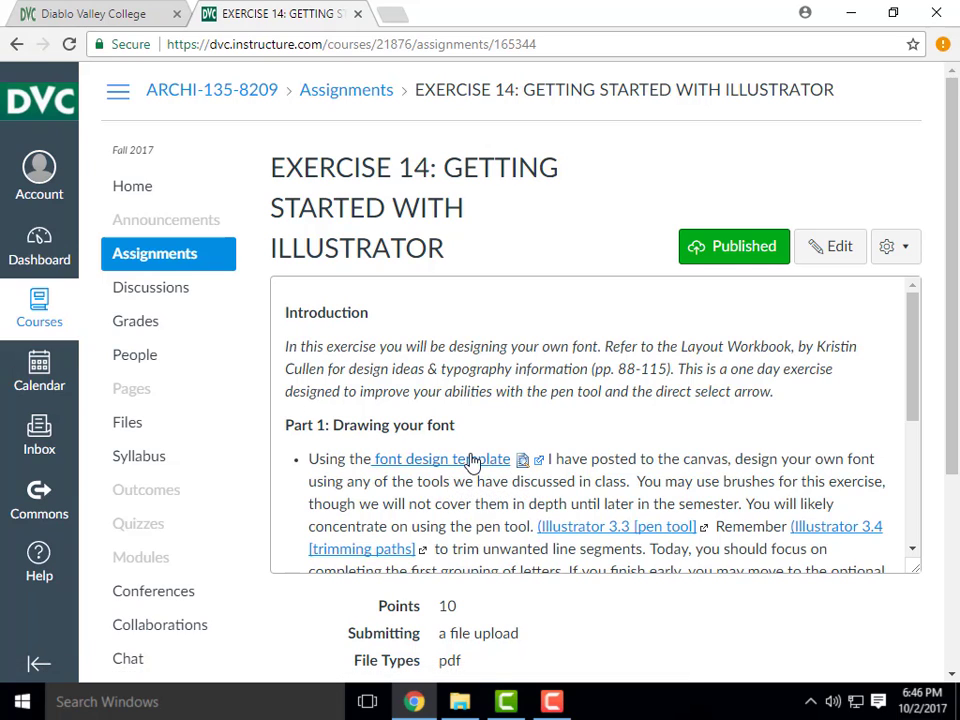
Open the ScriptTemplate file from the Week 8A- Content folder in Illustrator and look over its letter grid.
click(460, 703)
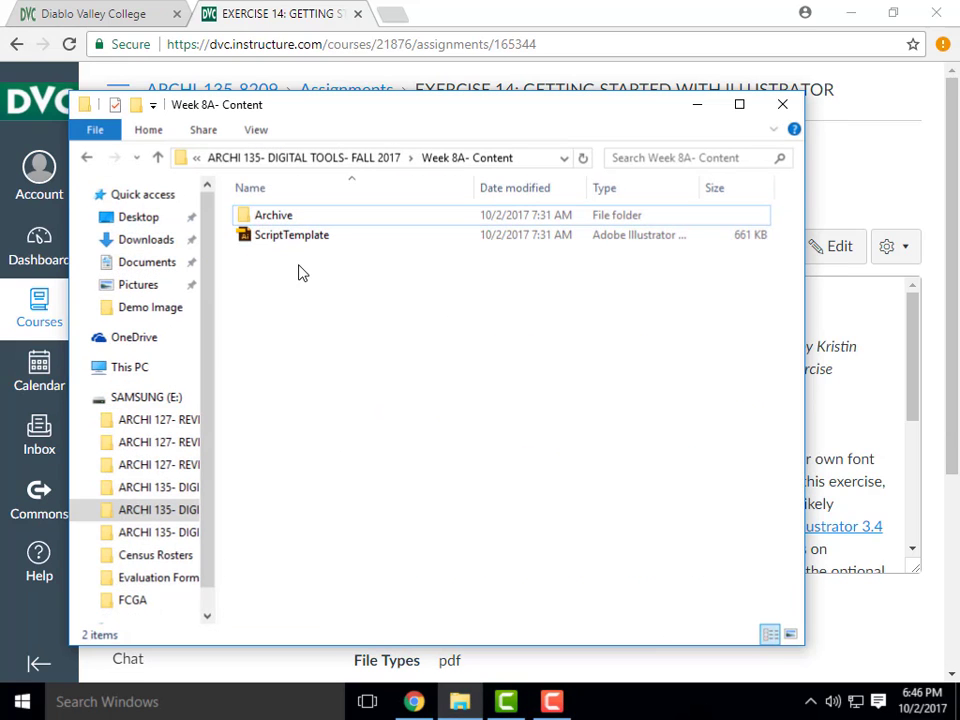
double_click(301, 237)
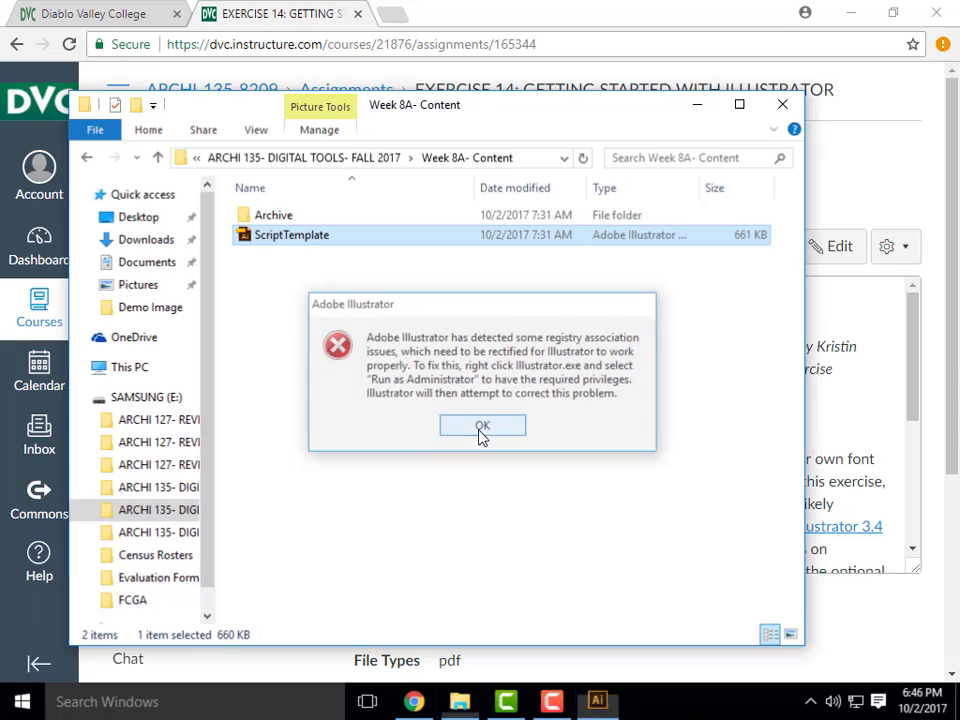
click(482, 429)
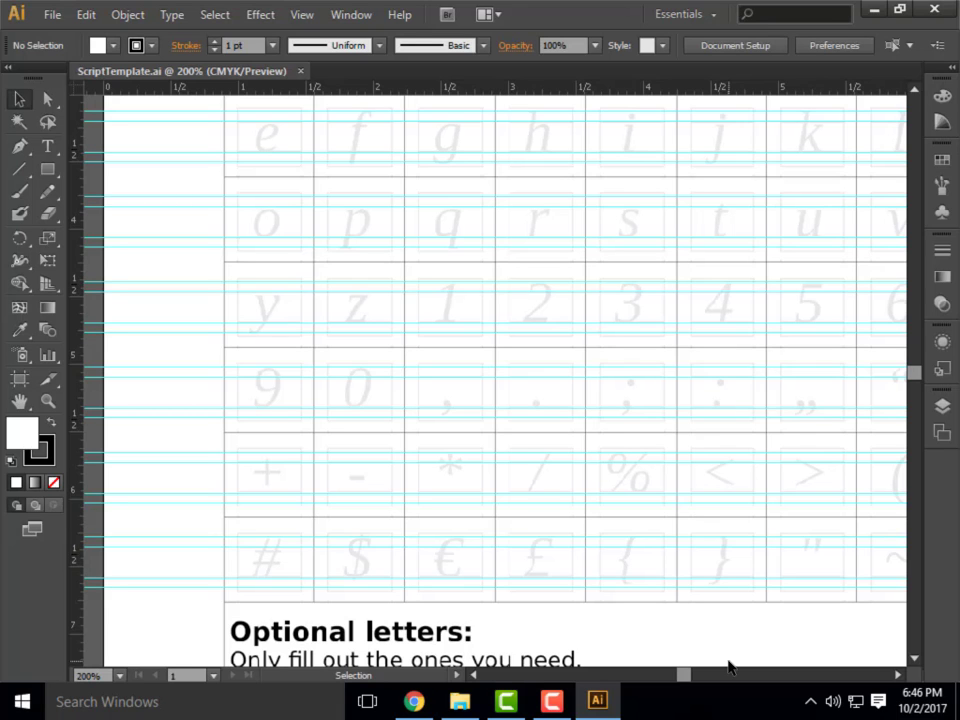
scroll(467, 450, up, 5)
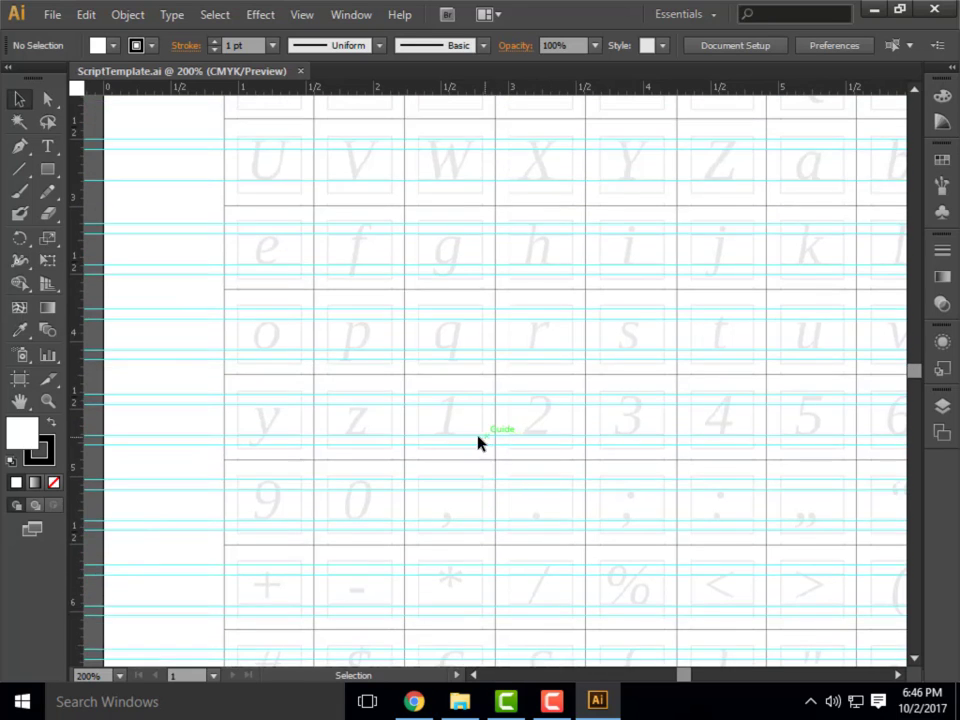
scroll(457, 424, up, 3)
scroll(358, 527, down, 1)
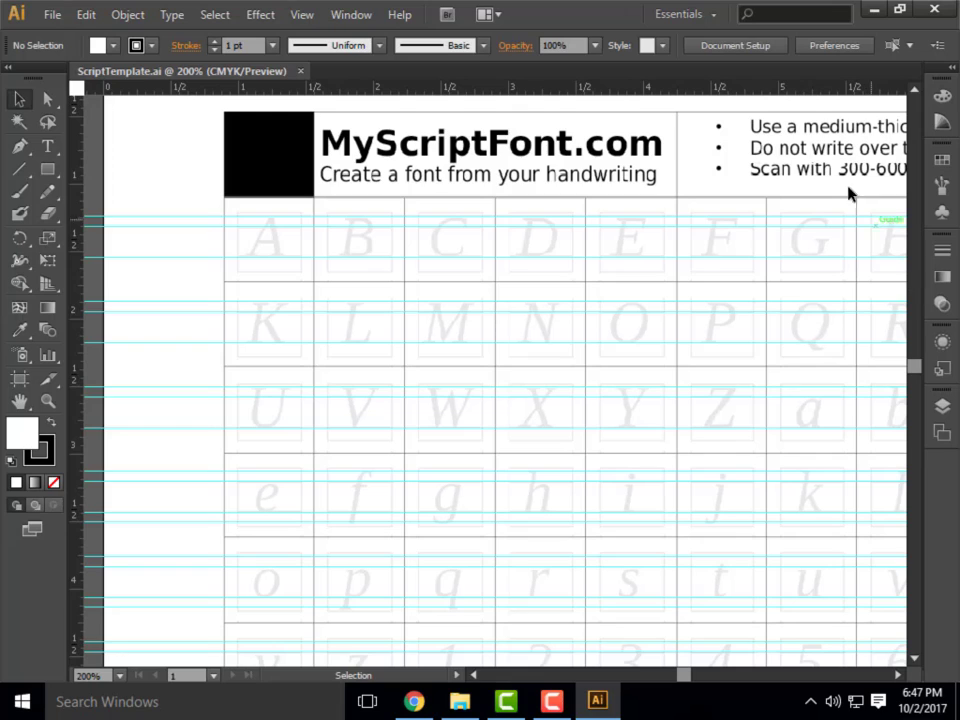
Try the Automation workspace and return to the Essentials workspace.
click(696, 14)
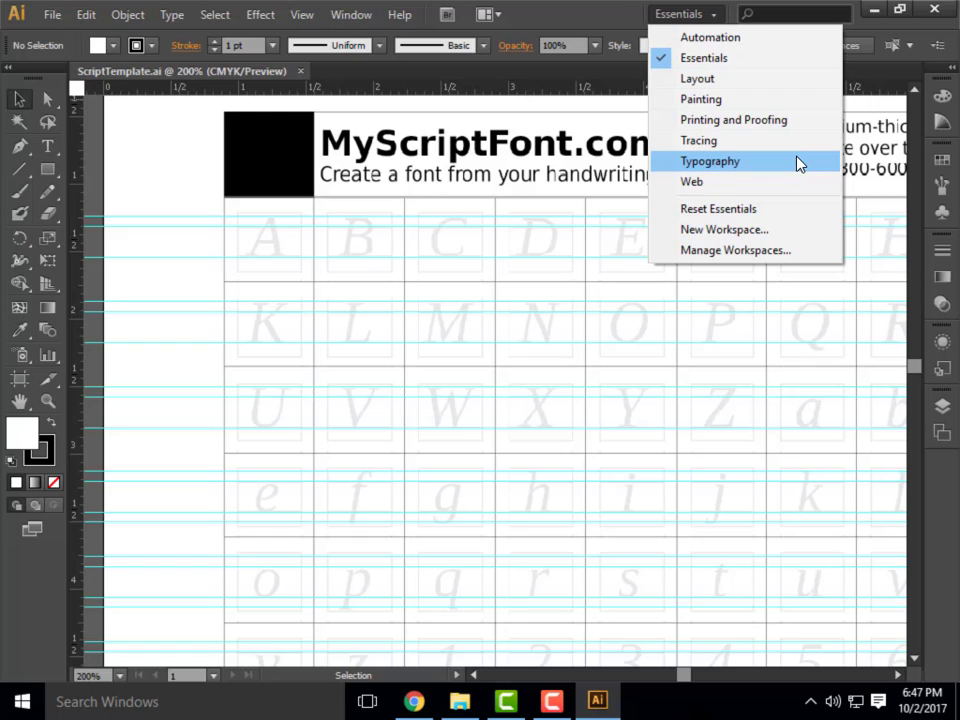
click(554, 708)
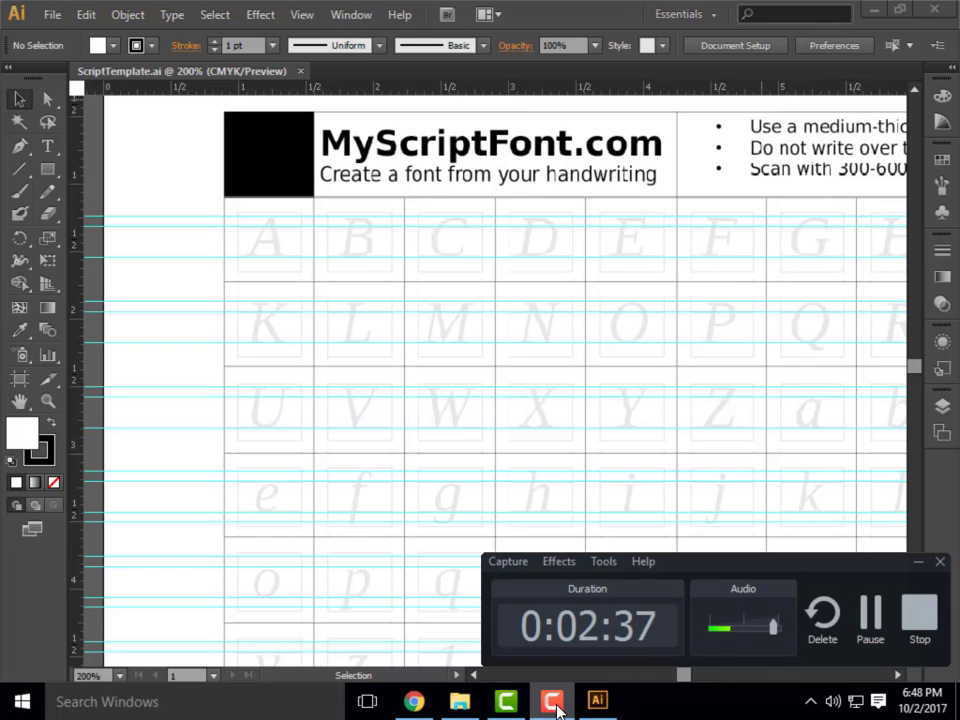
click(708, 13)
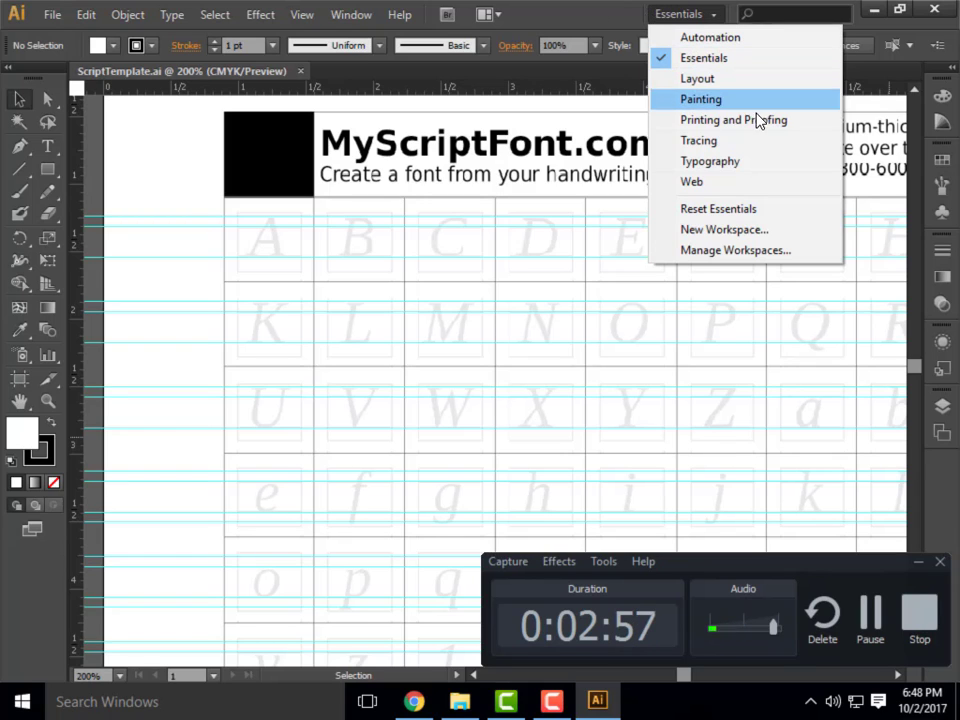
click(744, 37)
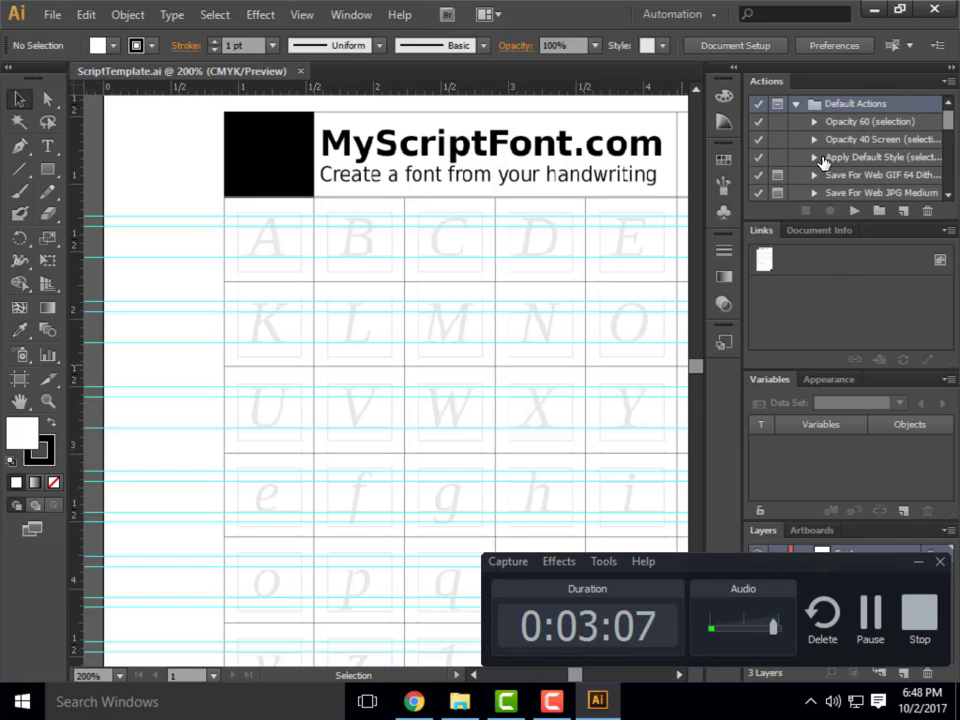
click(675, 15)
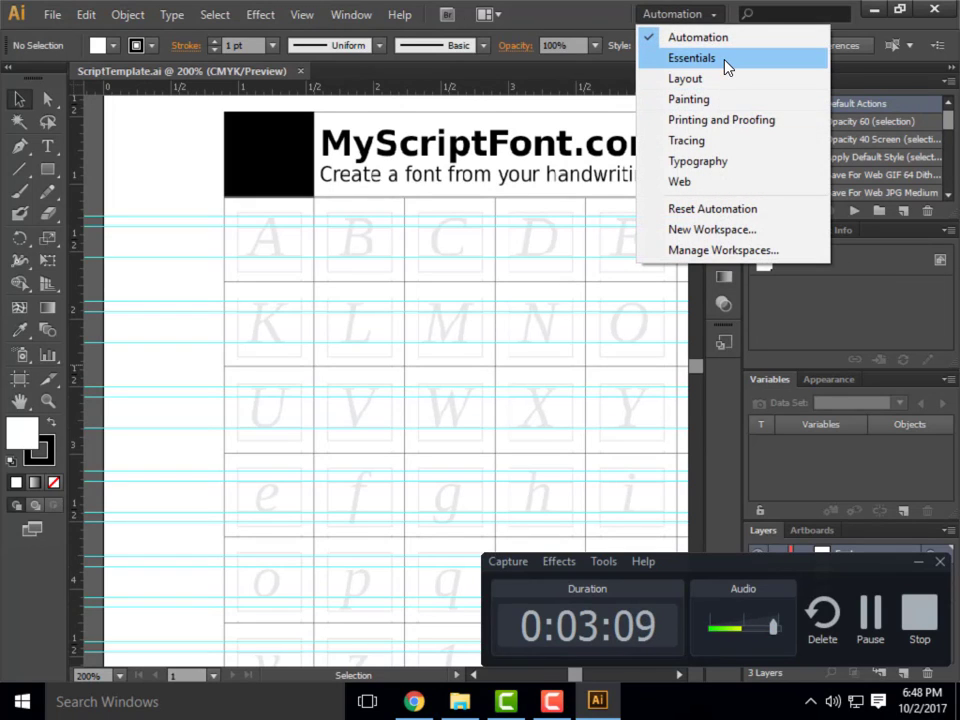
click(727, 66)
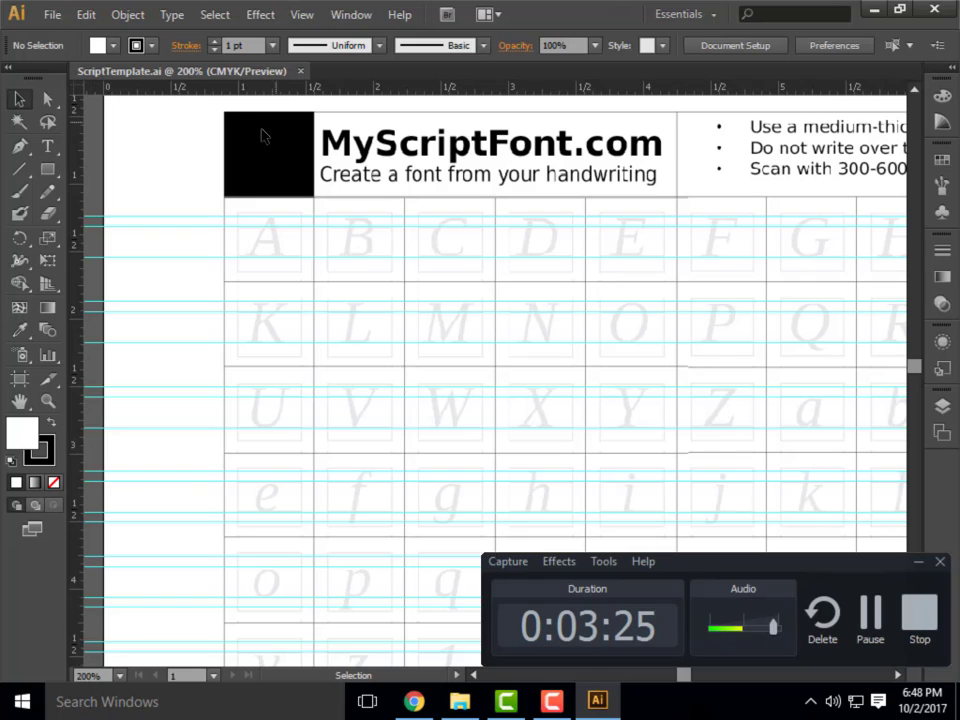
right_click(277, 88)
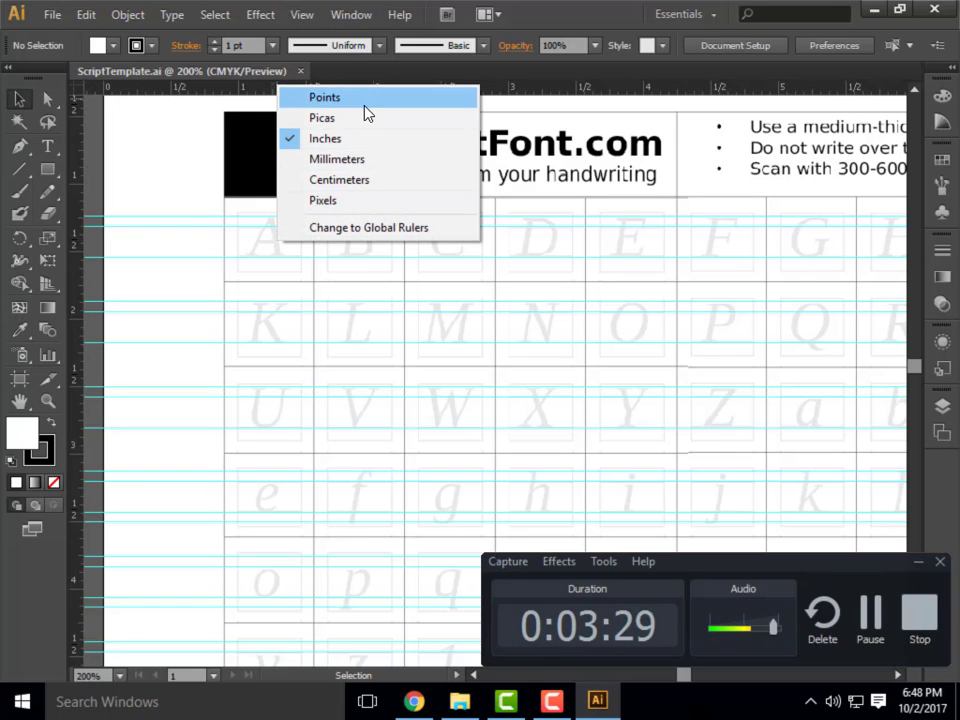
click(195, 147)
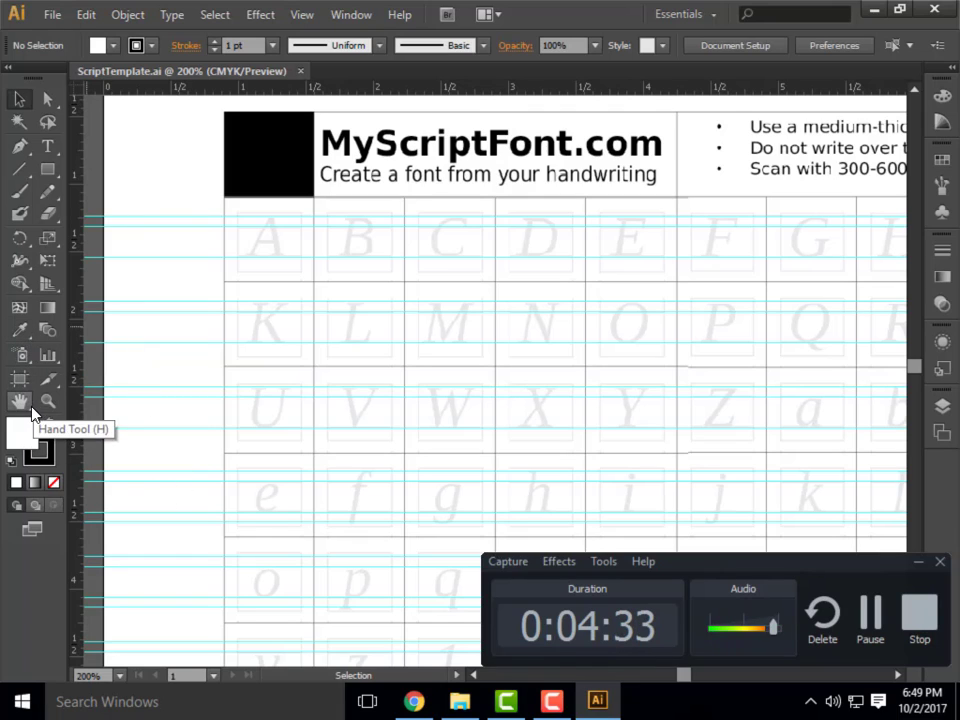
click(49, 458)
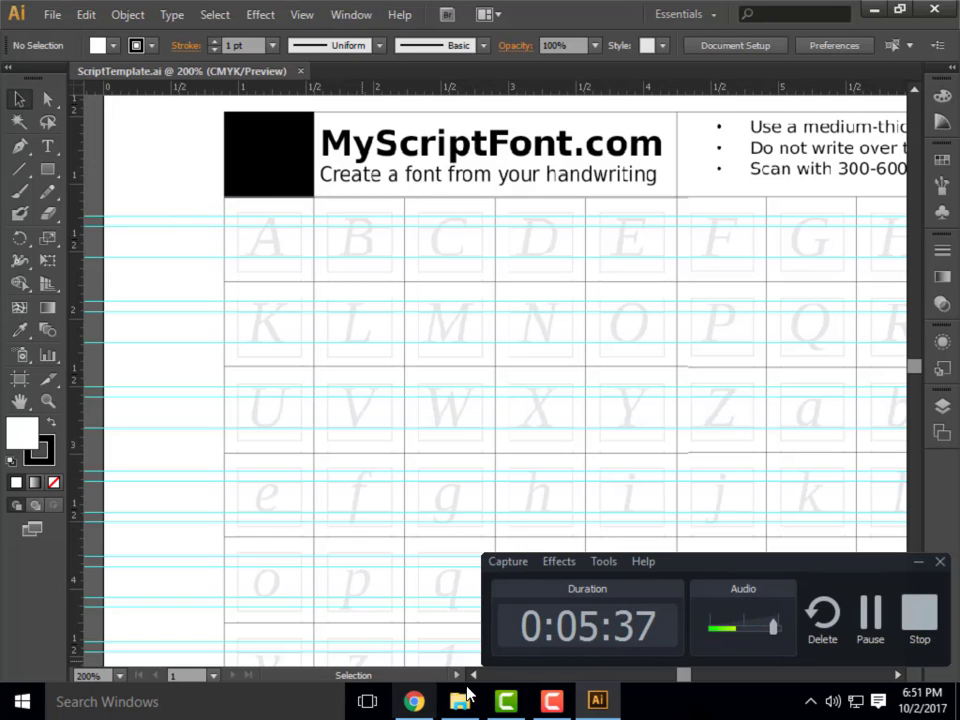
mouse_move(580, 694)
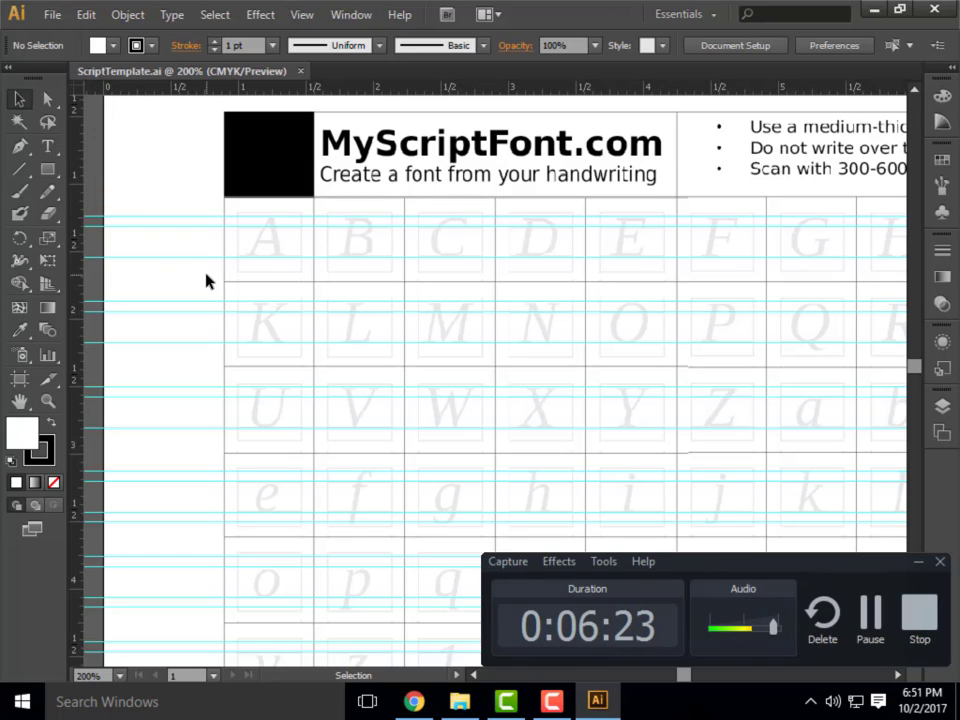
click(58, 108)
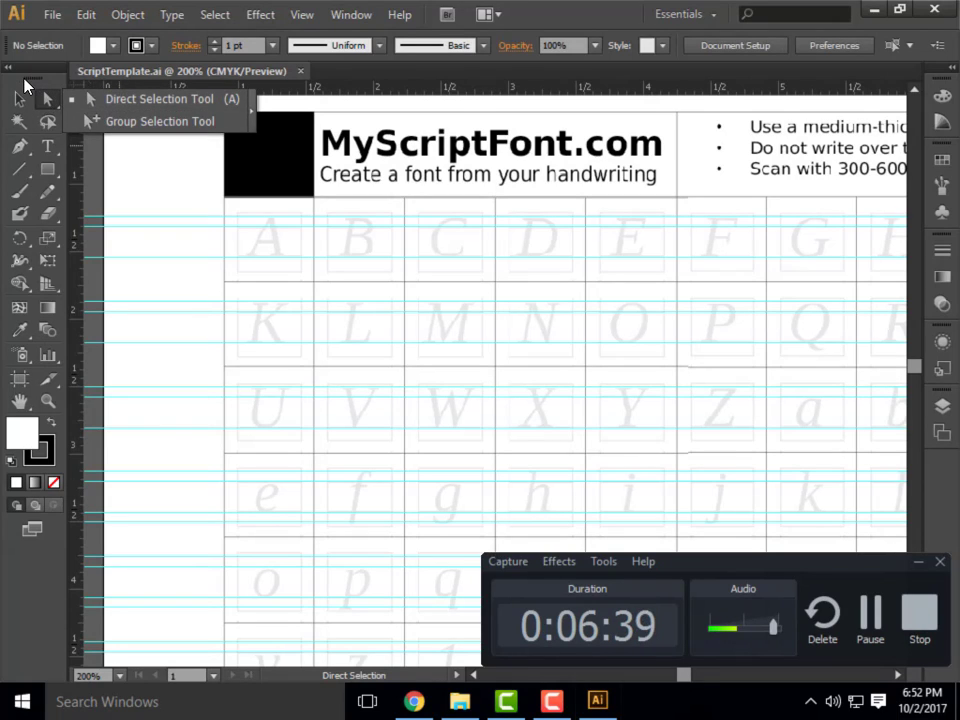
click(24, 80)
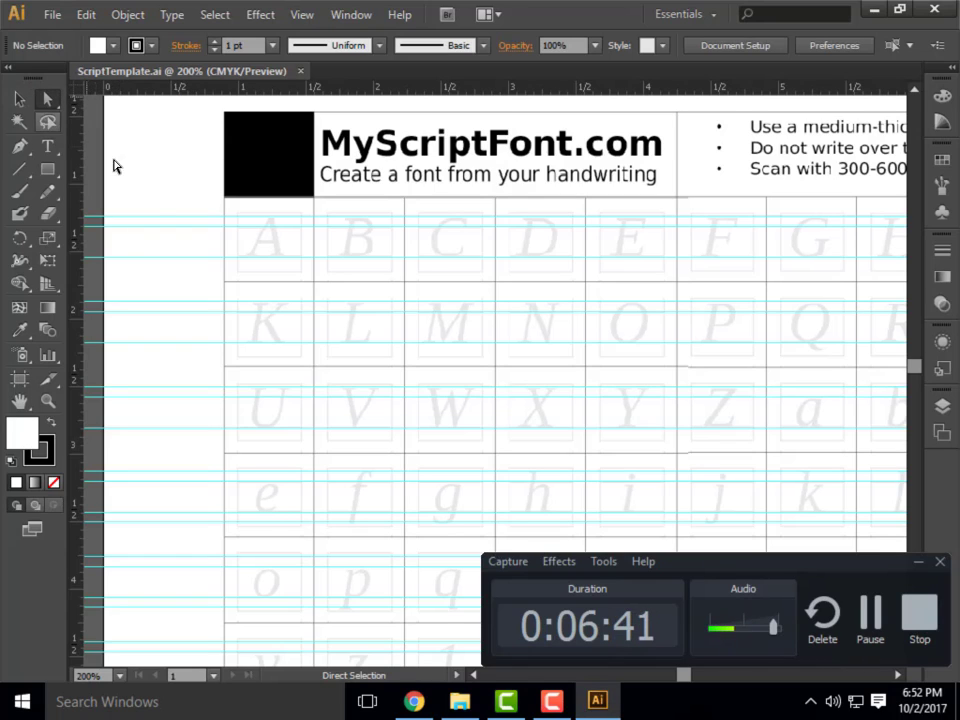
click(47, 146)
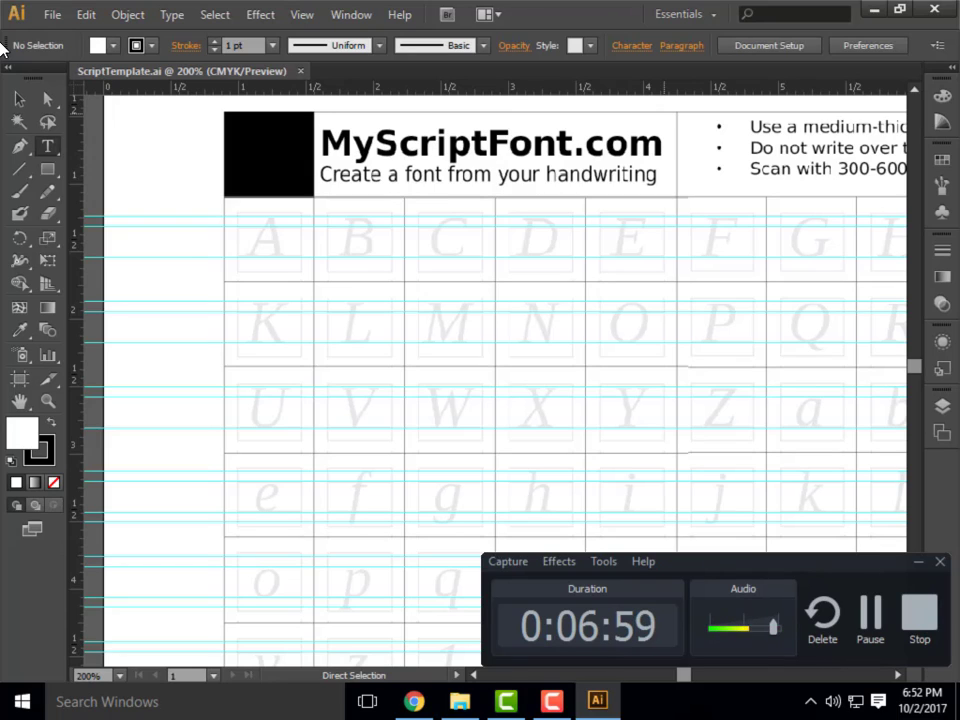
click(920, 562)
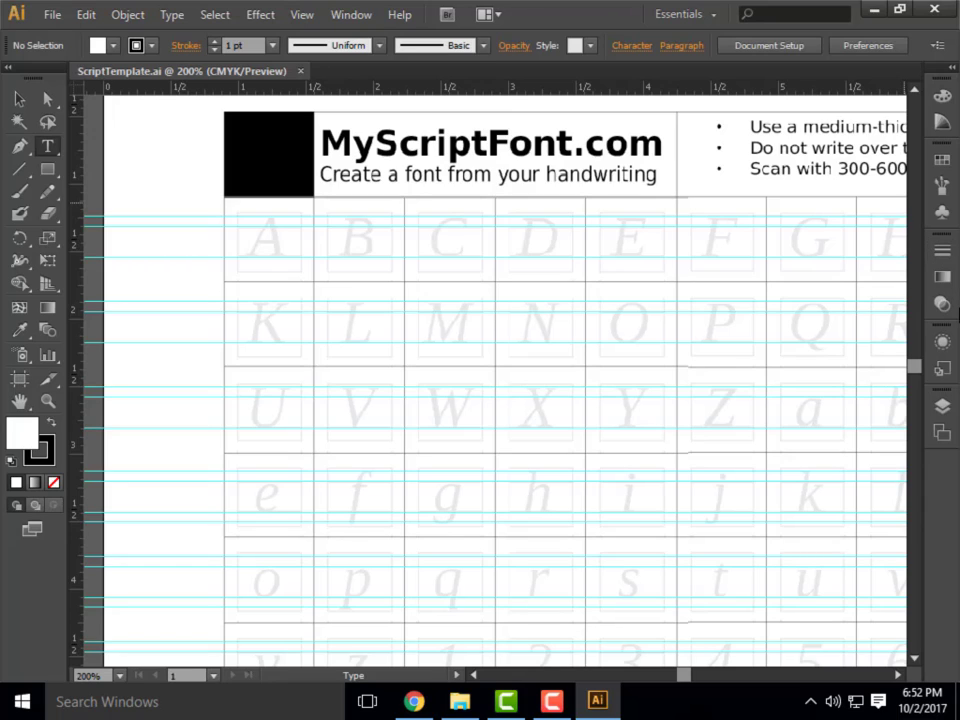
Show the template's layer list and zoom out to 66.67% so the whole page is in view.
click(945, 412)
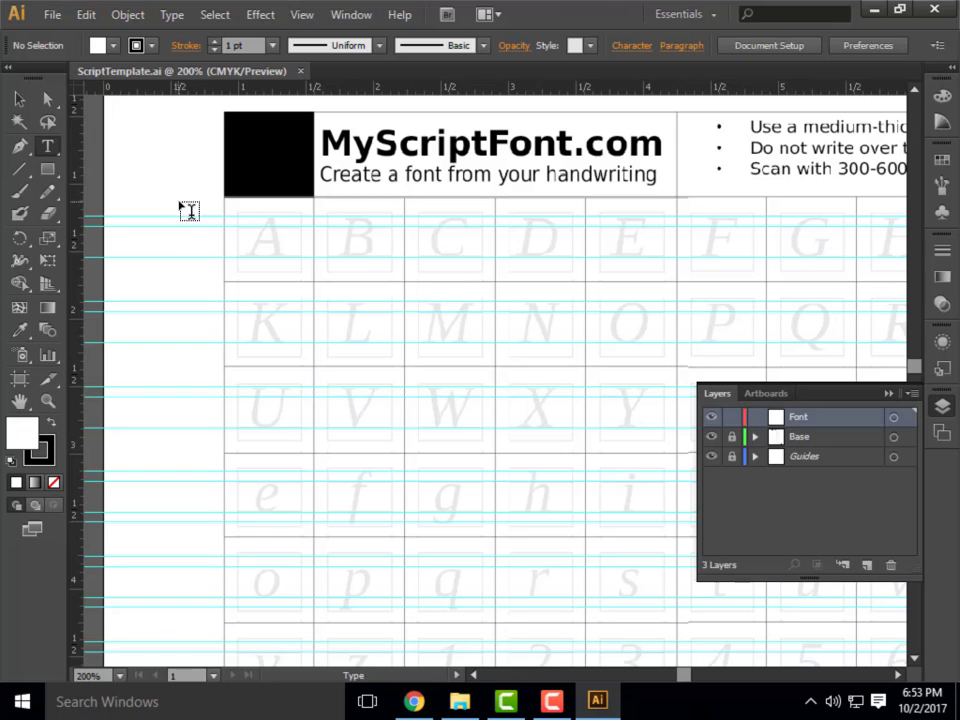
scroll(466, 311, down, 2)
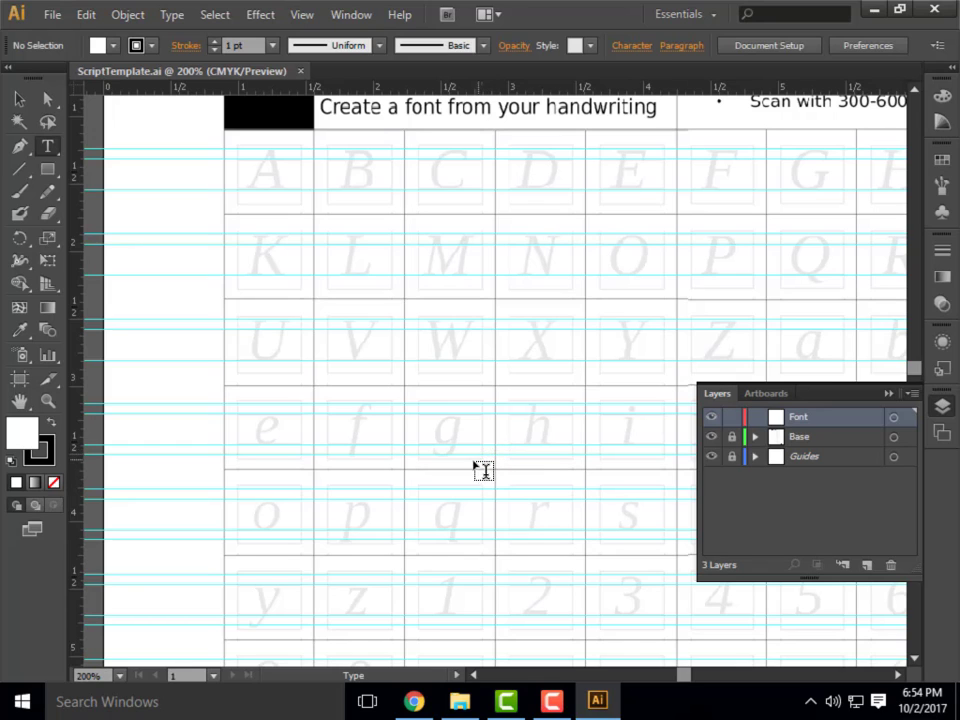
scroll(345, 470, down, 1)
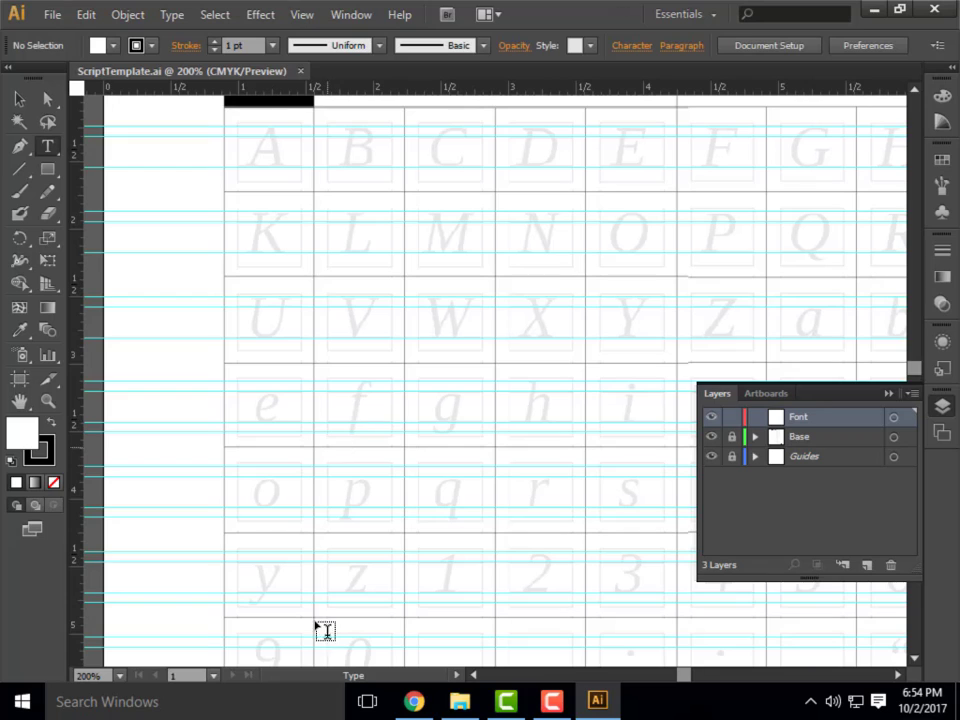
click(119, 676)
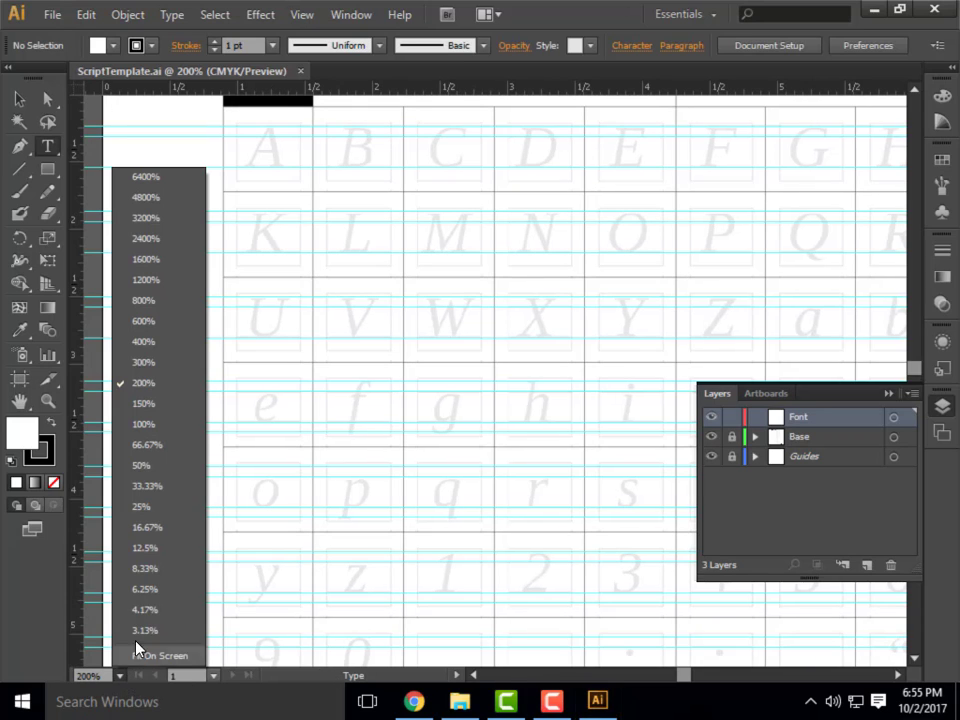
click(160, 453)
scroll(621, 338, down, 4)
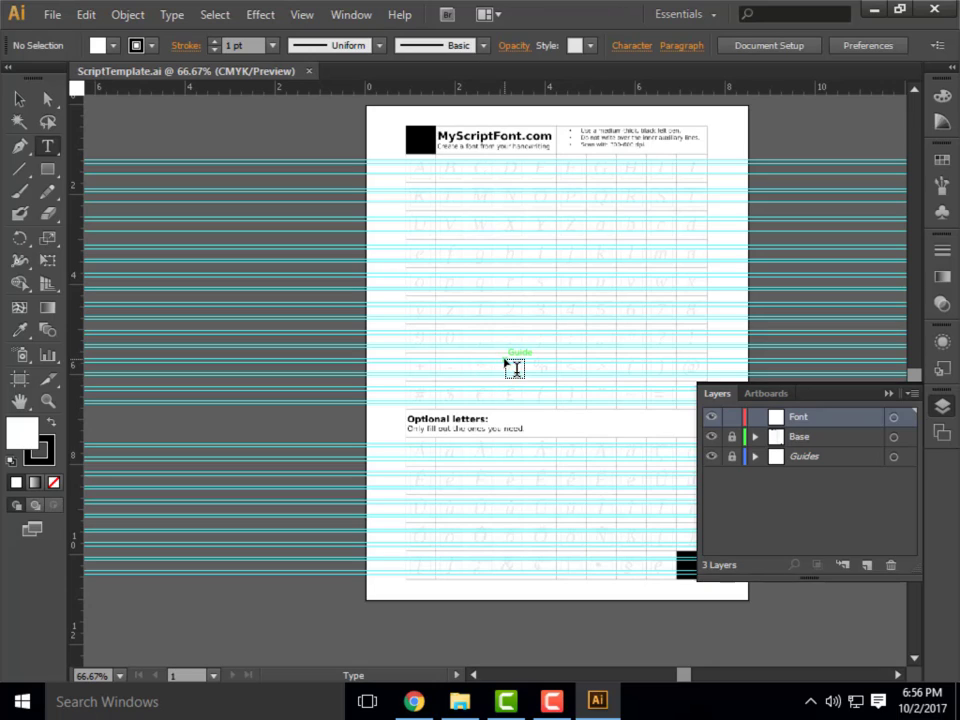
Hide and show the Base layer again and try its lock toggle.
click(22, 148)
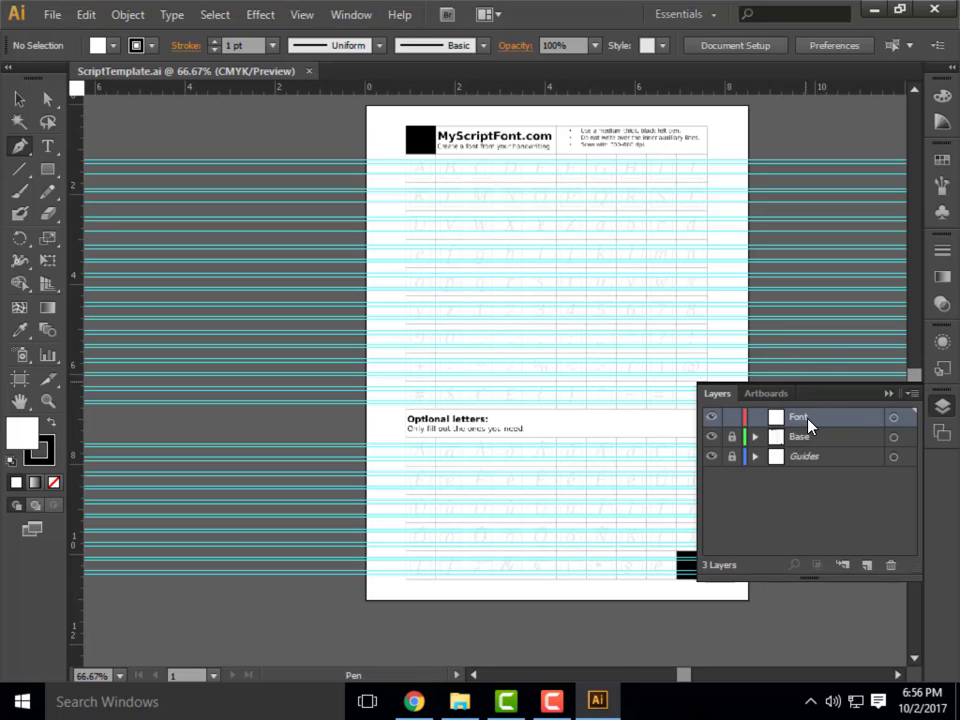
click(716, 439)
click(716, 439)
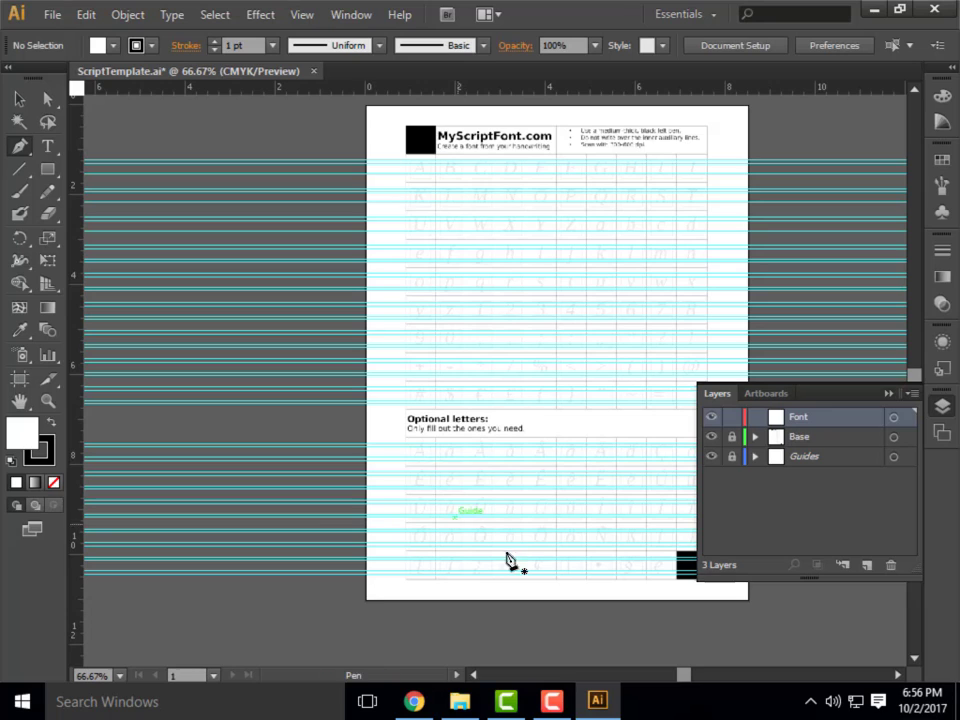
click(731, 437)
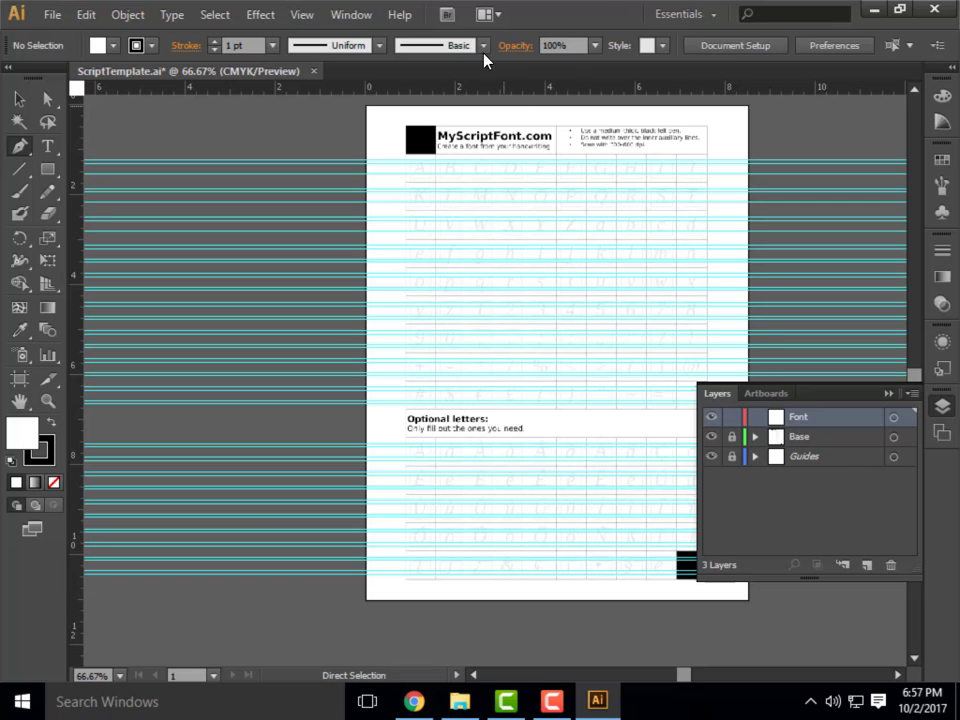
click(311, 20)
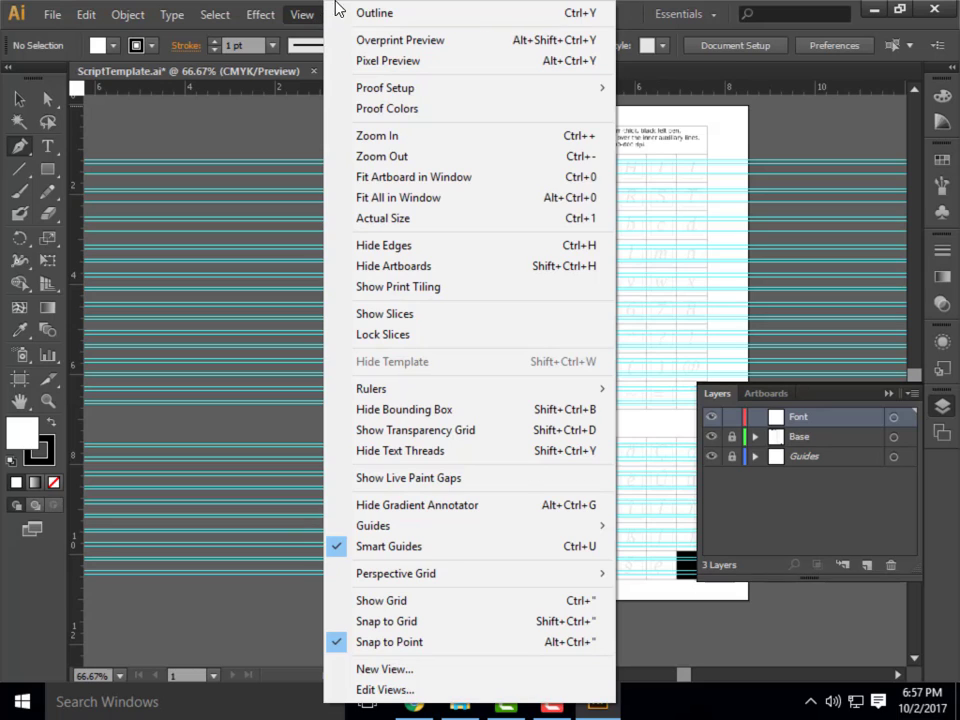
mouse_move(446, 95)
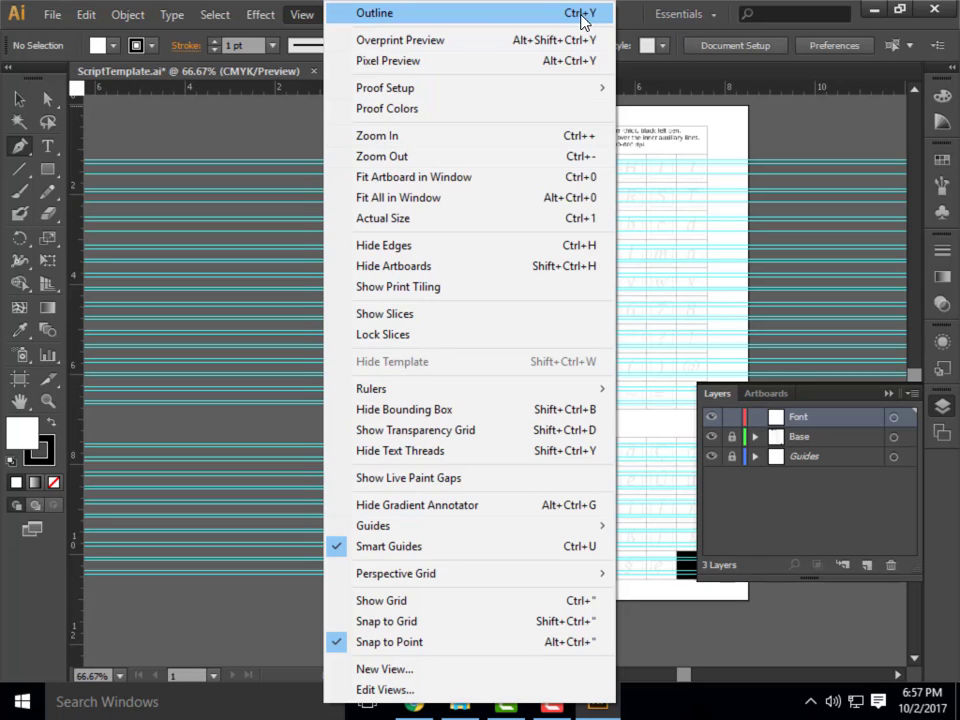
click(633, 14)
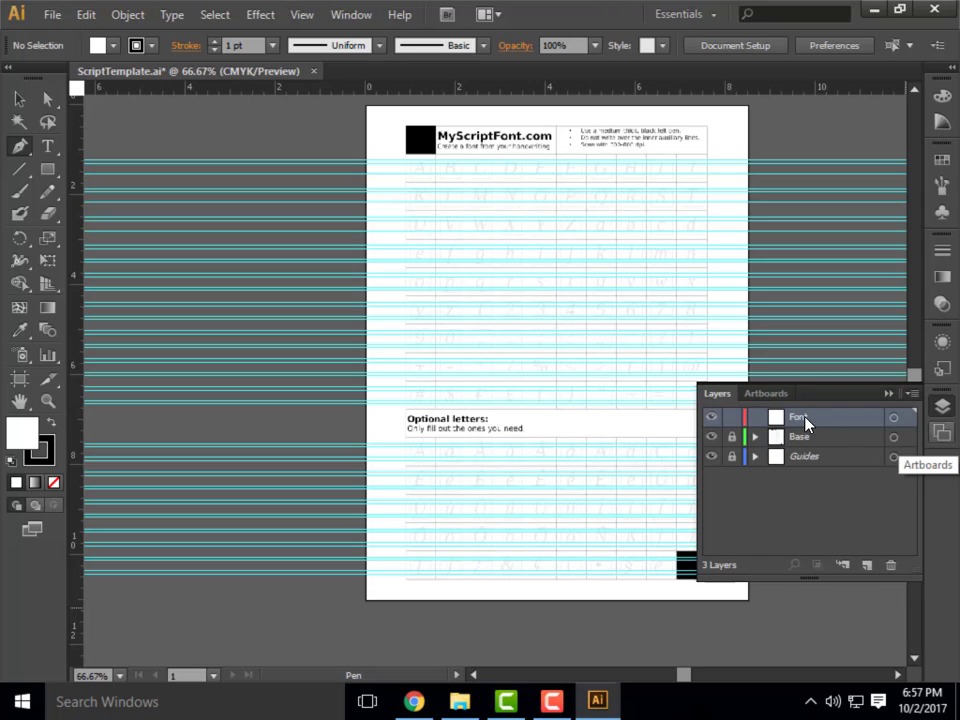
Collapse the layer list and activate the Pen tool for drawing letters.
click(887, 395)
click(21, 147)
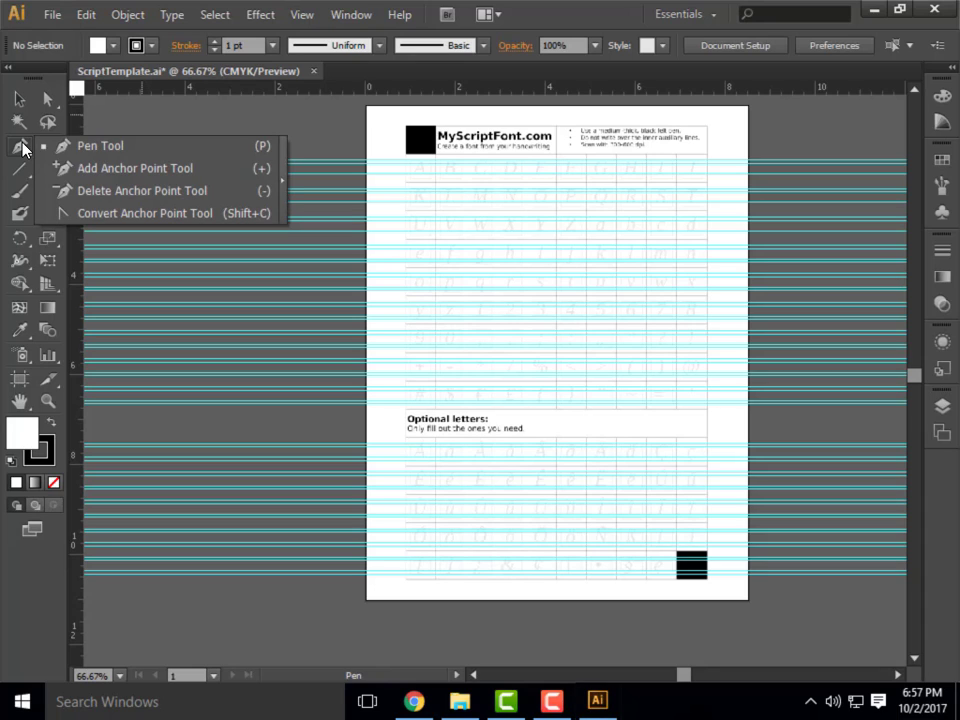
click(172, 153)
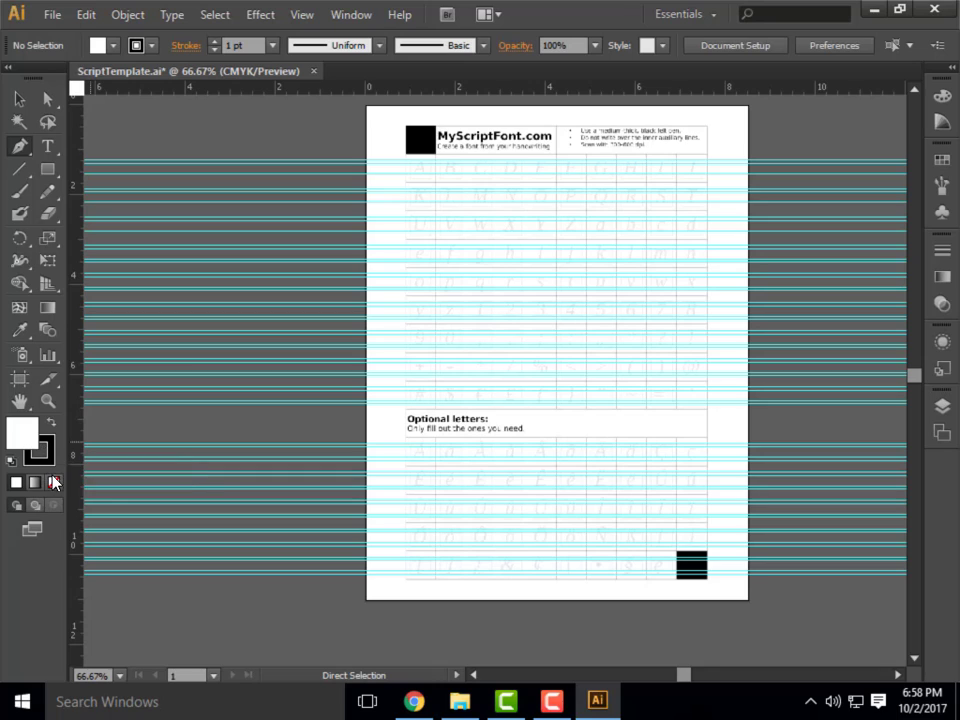
Try the fill set to none, restore it to white, and choose a crimson red from the color spectrum.
click(21, 436)
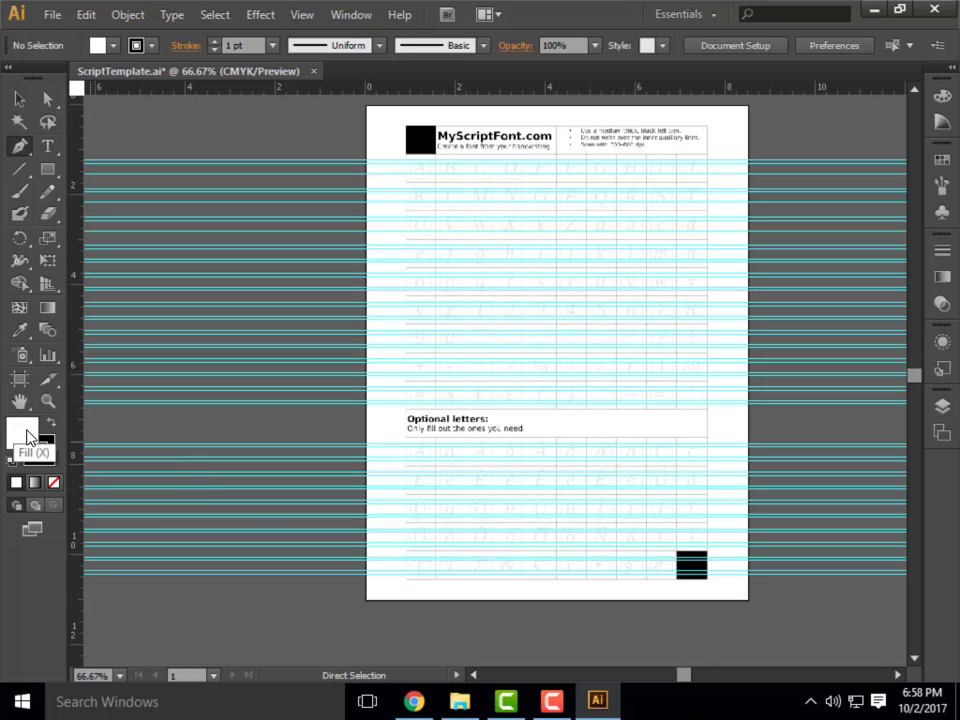
click(55, 484)
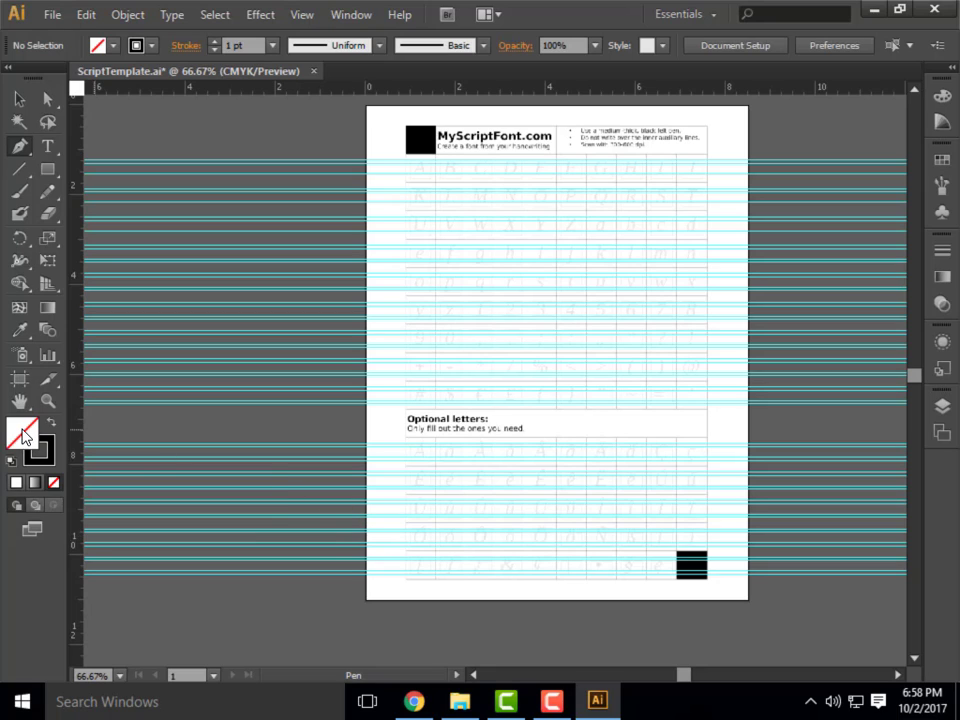
click(16, 482)
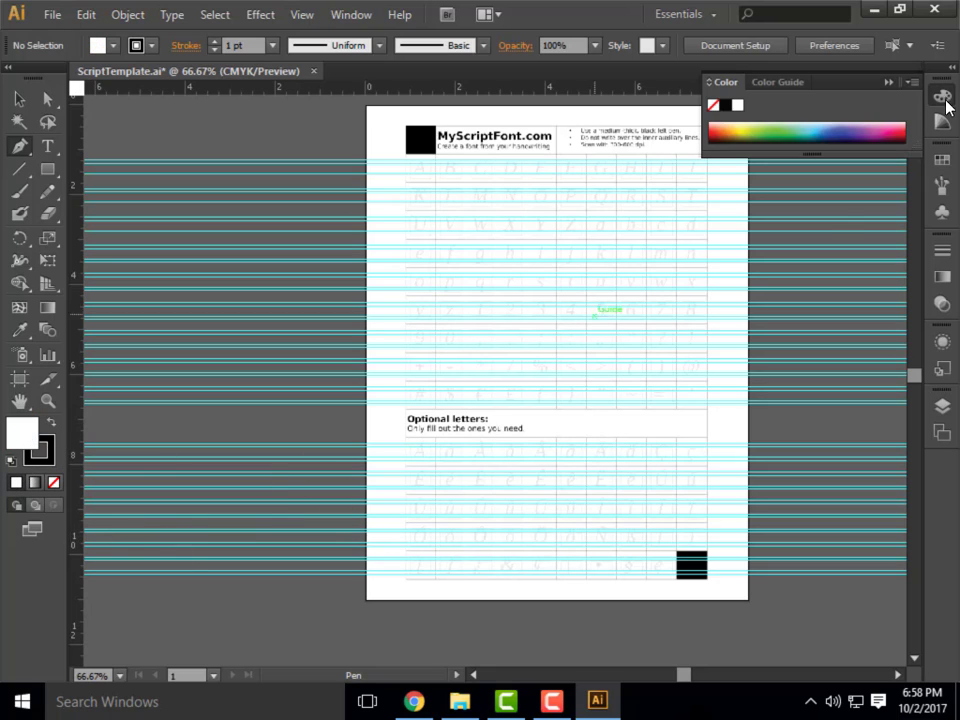
click(902, 130)
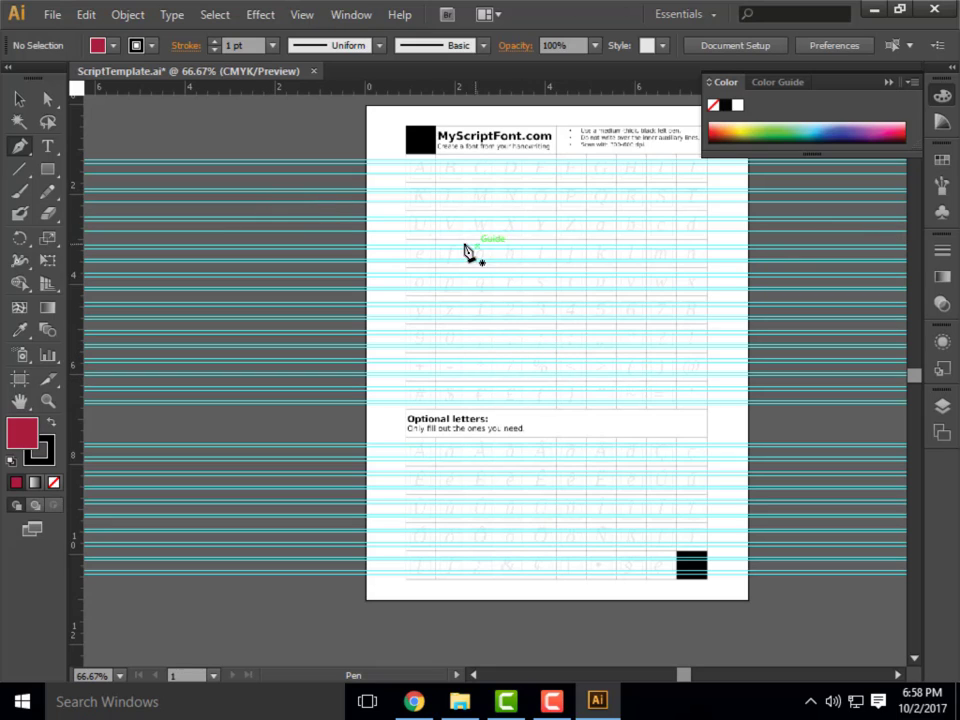
Draw the first straight-edged points of a red-filled test shape over the template's letter cells with the Pen tool.
click(397, 246)
click(432, 209)
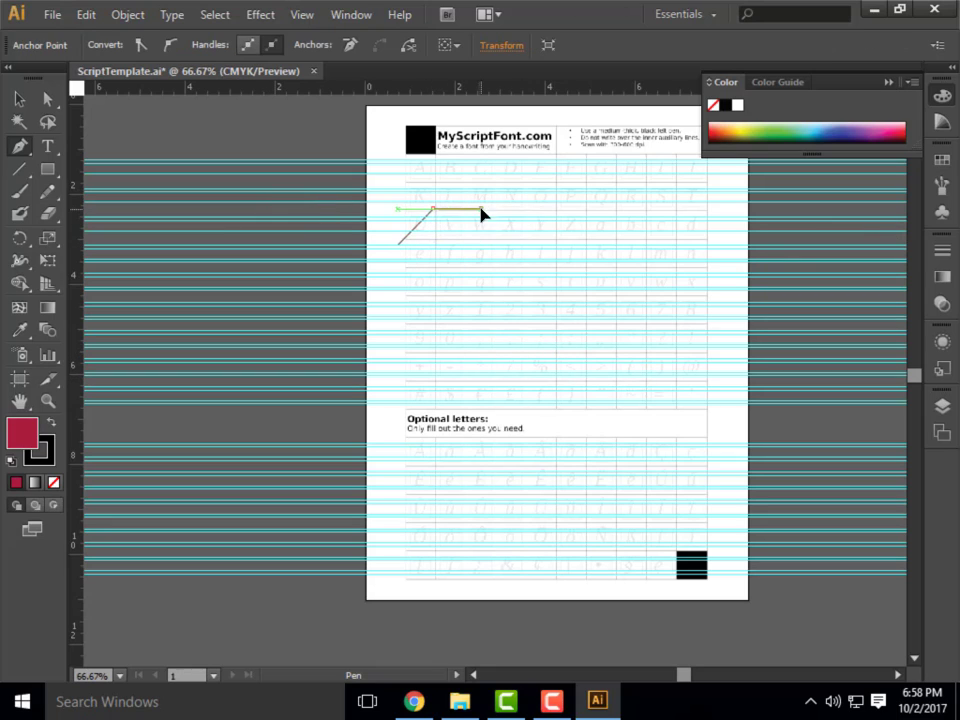
click(481, 209)
click(474, 277)
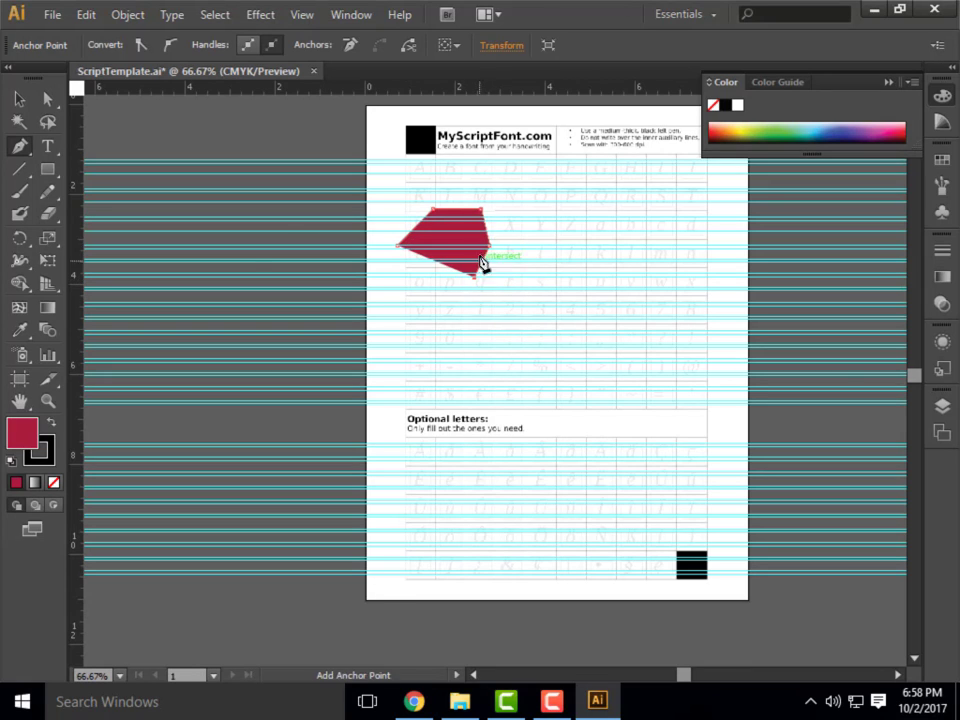
Examine at closer zoom how the red fill spans the open path and which edges carry a stroke.
scroll(490, 240, up, 3)
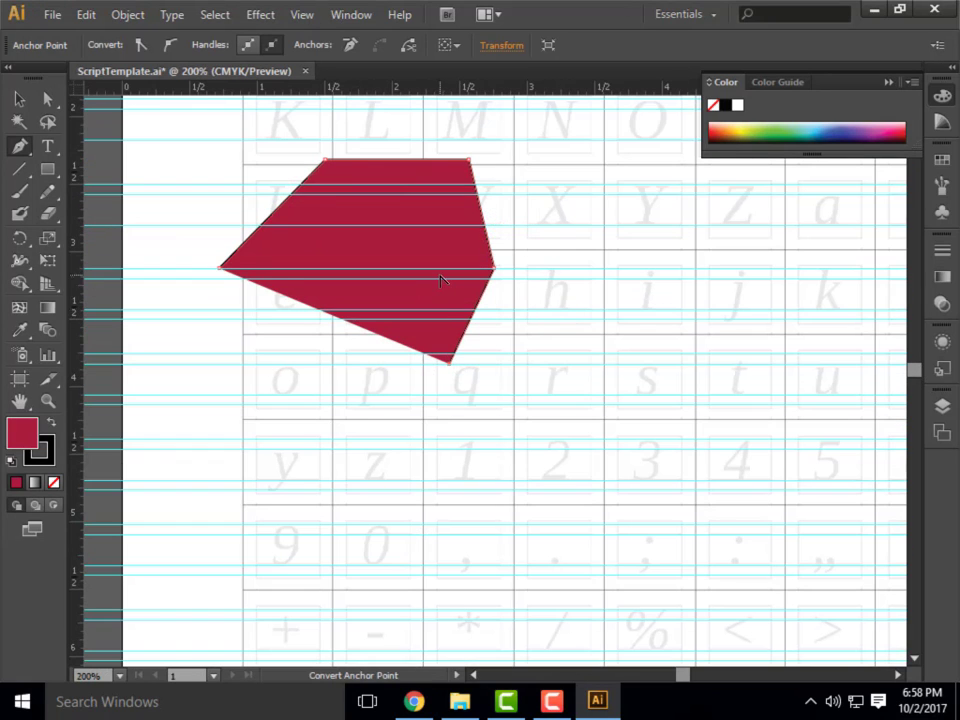
scroll(495, 293, up, 2)
scroll(495, 293, down, 3)
scroll(540, 306, up, 2)
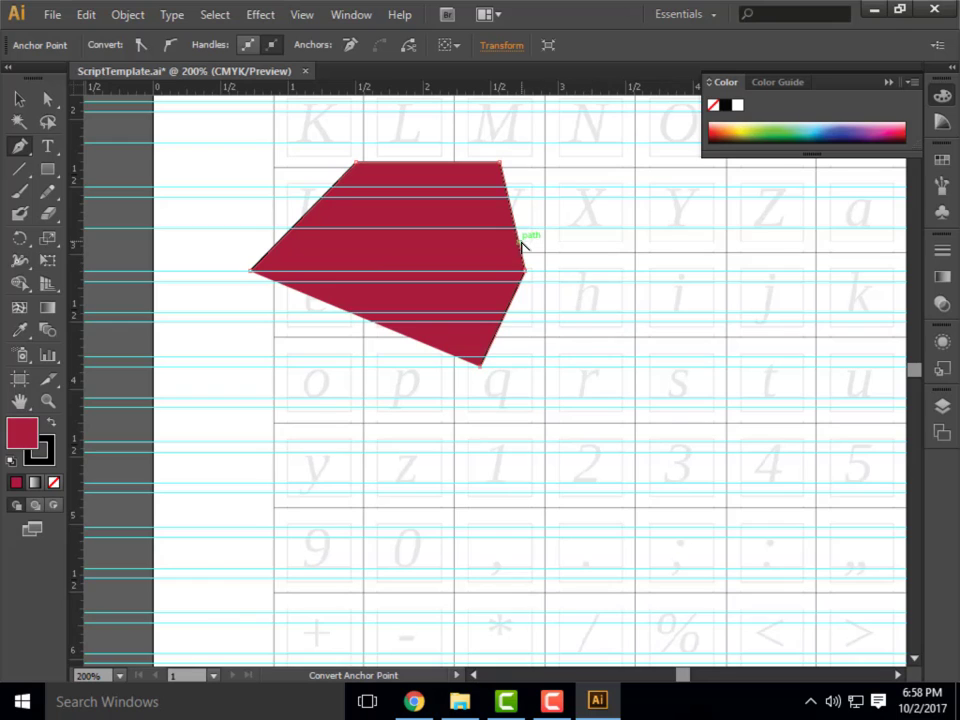
scroll(527, 242, up, 1)
scroll(520, 241, down, 1)
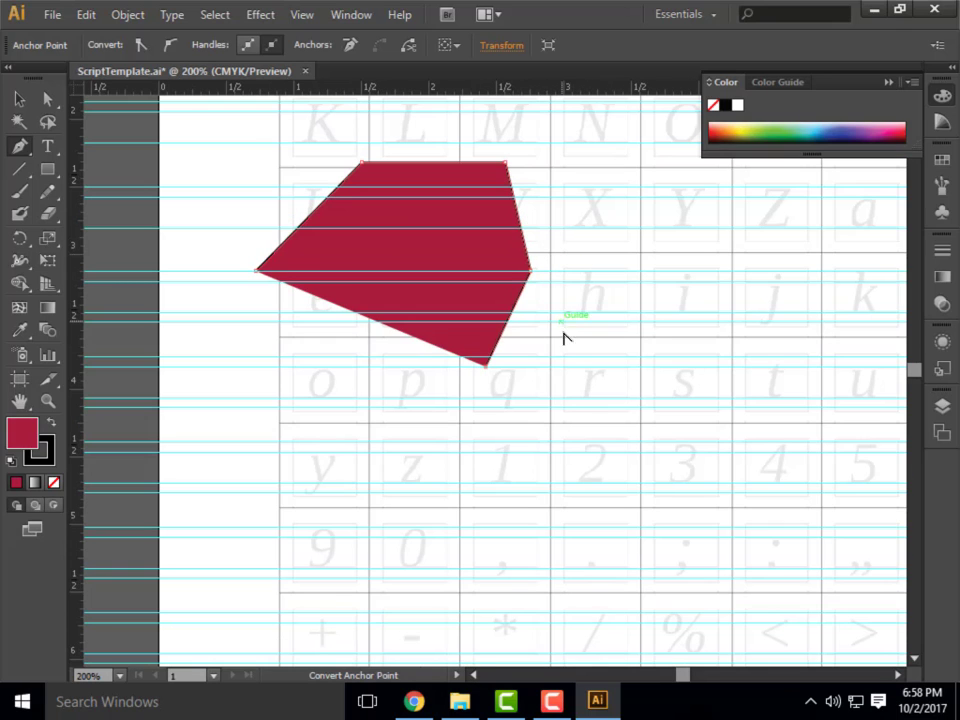
scroll(531, 274, up, 2)
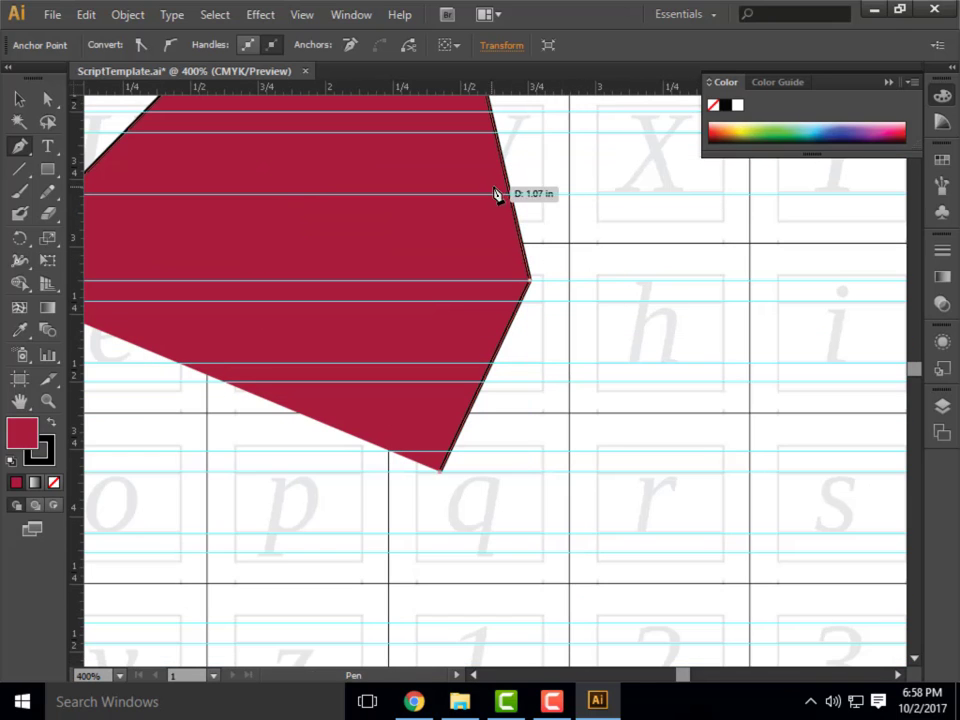
scroll(450, 385, down, 1)
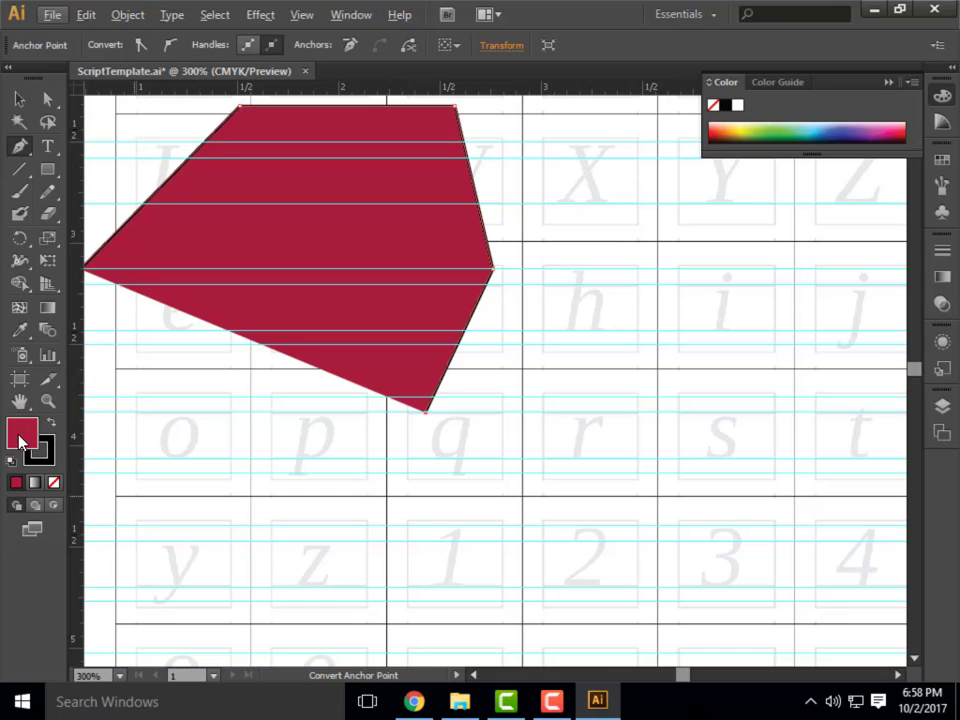
scroll(225, 336, up, 1)
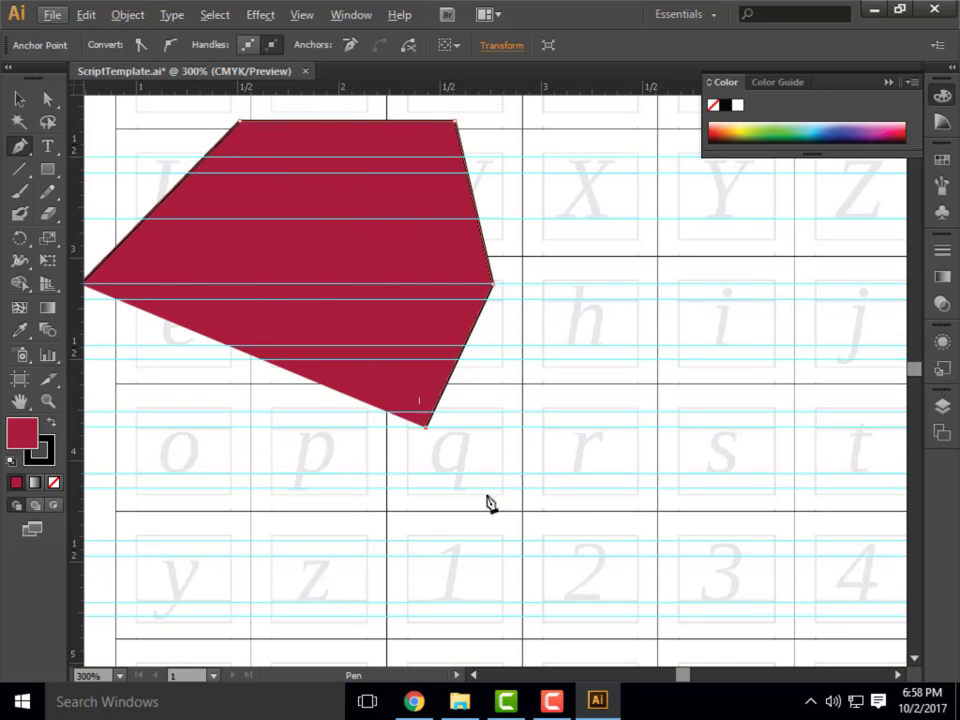
Extend the red test shape with more straight segments along the o and p cells and back to its starting corner.
click(281, 428)
click(166, 424)
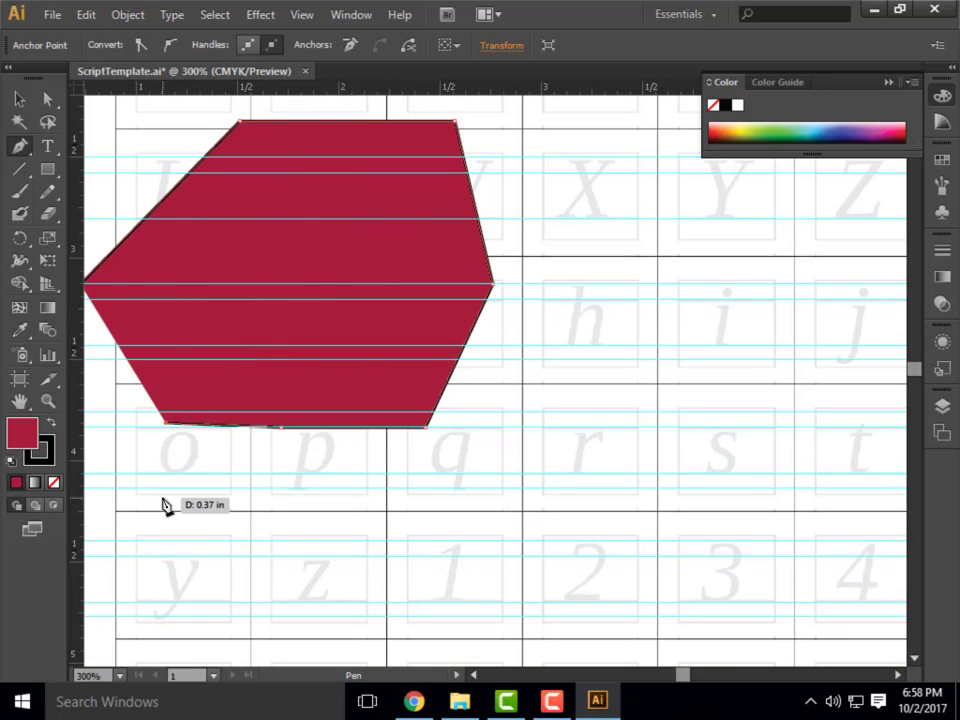
click(163, 497)
click(110, 489)
click(84, 286)
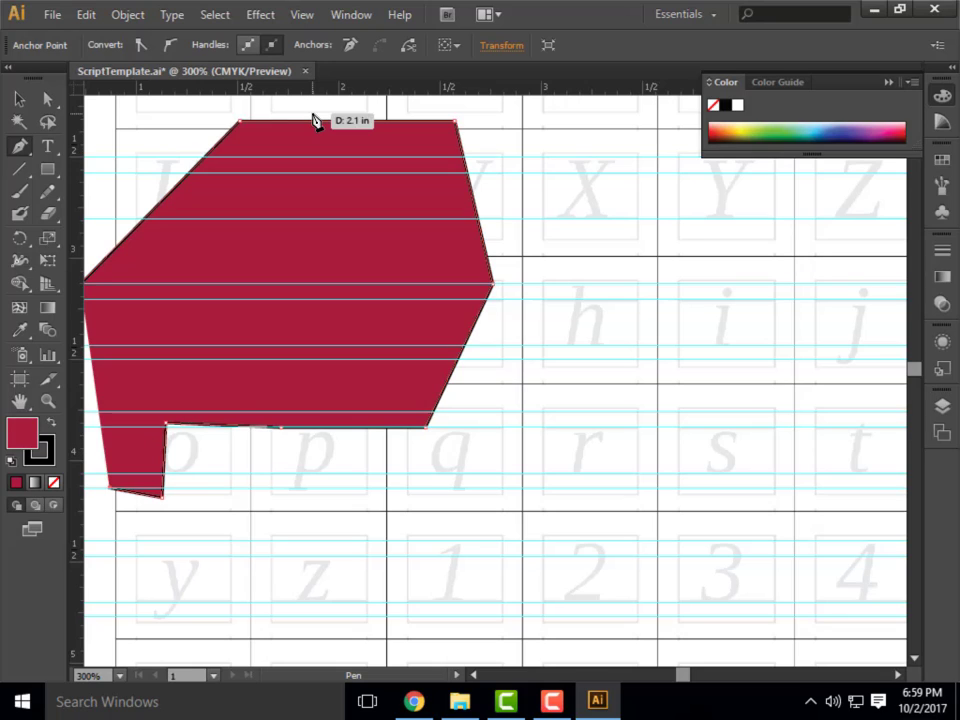
Delete the red test shape and set the fill to none.
click(19, 99)
key(Delete)
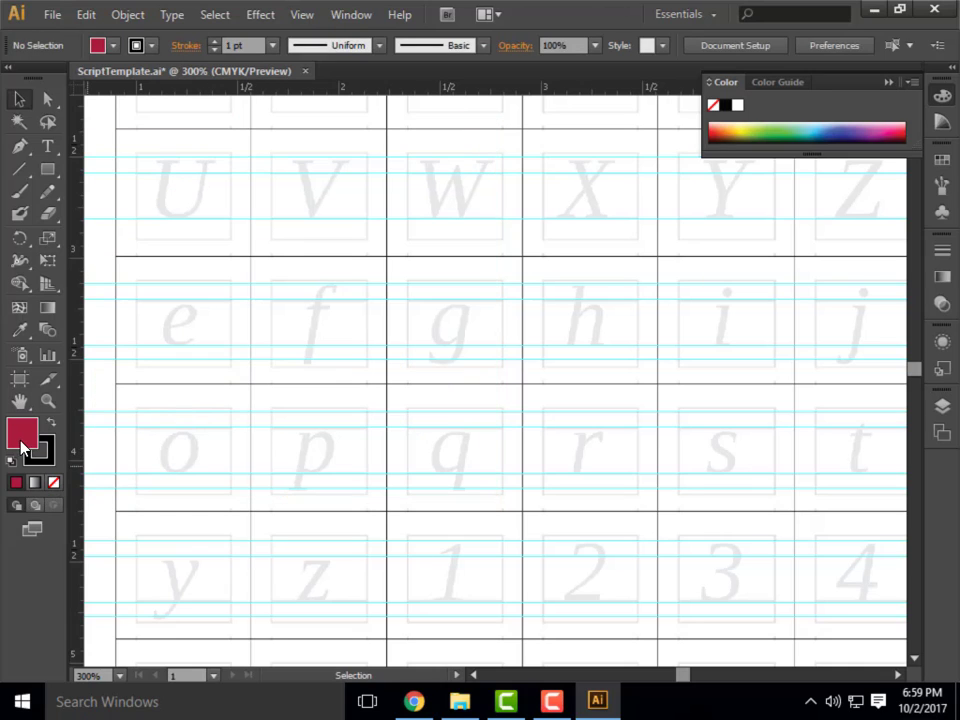
click(53, 484)
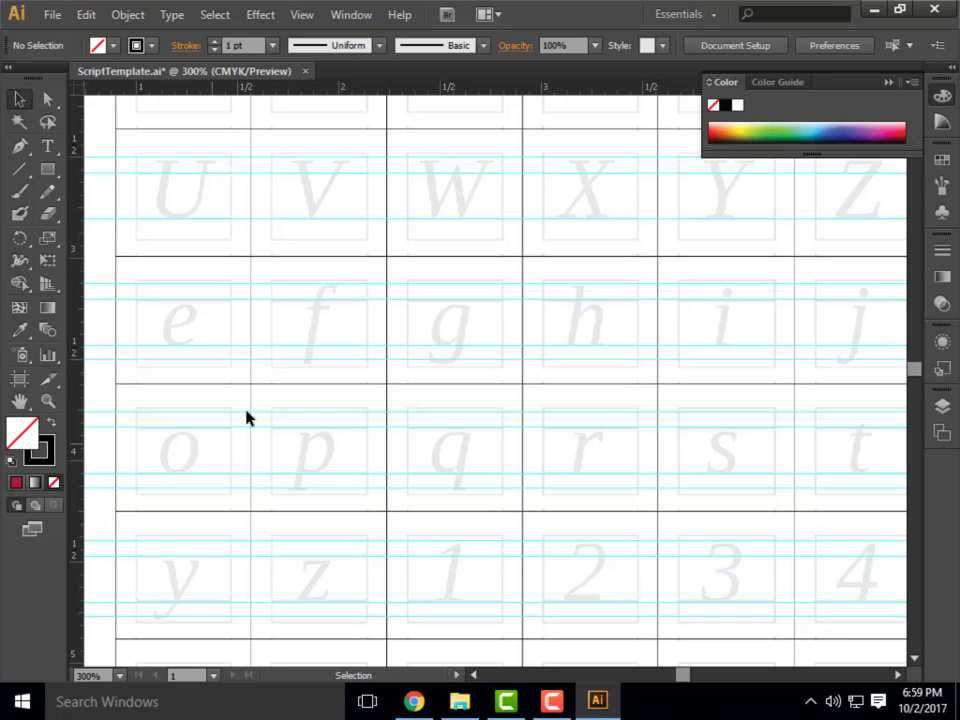
Draw an unfilled test path of straight segments from the f cell, over g and h, and back to p.
click(17, 146)
click(277, 363)
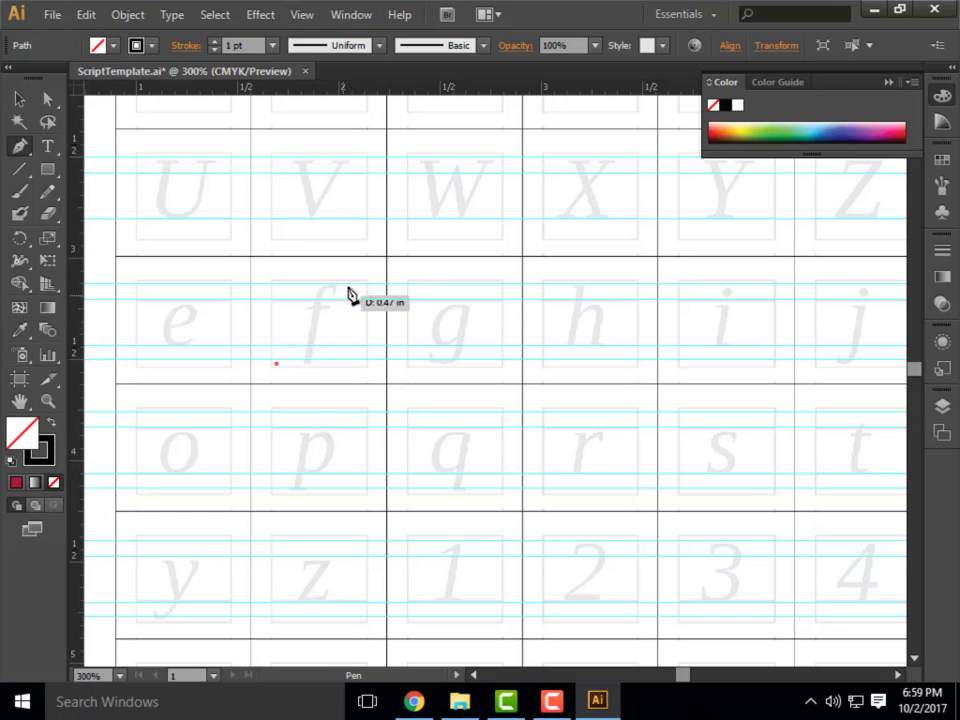
click(350, 284)
click(464, 268)
click(575, 329)
click(523, 442)
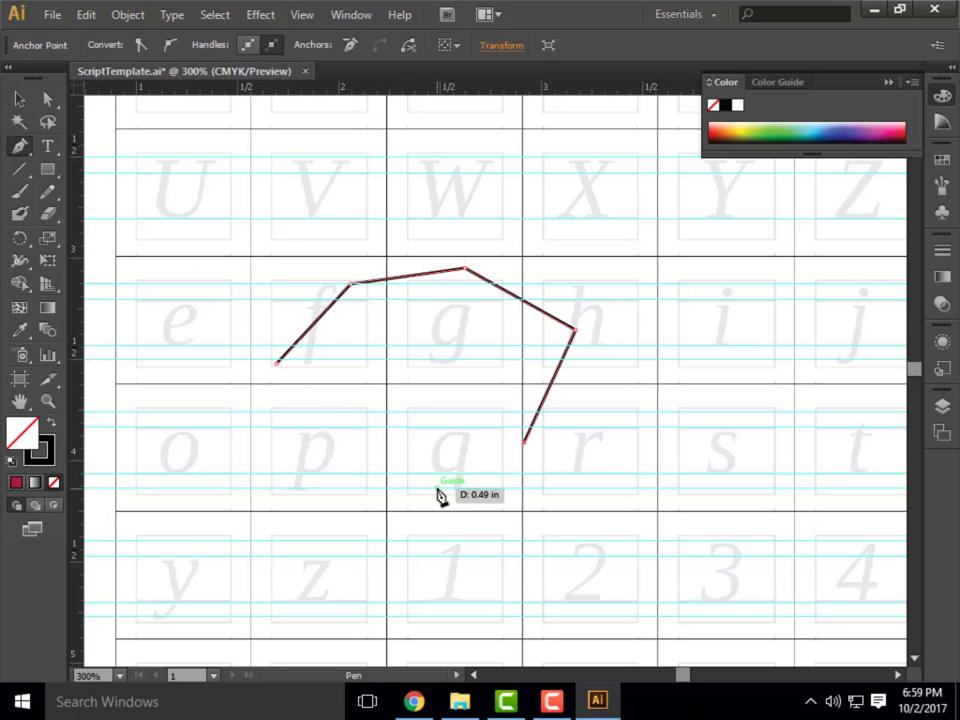
click(436, 487)
click(297, 468)
Continue the test path with curved segments that loop around the z and end at the 1.
drag(254, 534, 268, 570)
drag(341, 589, 371, 583)
drag(444, 569, 480, 535)
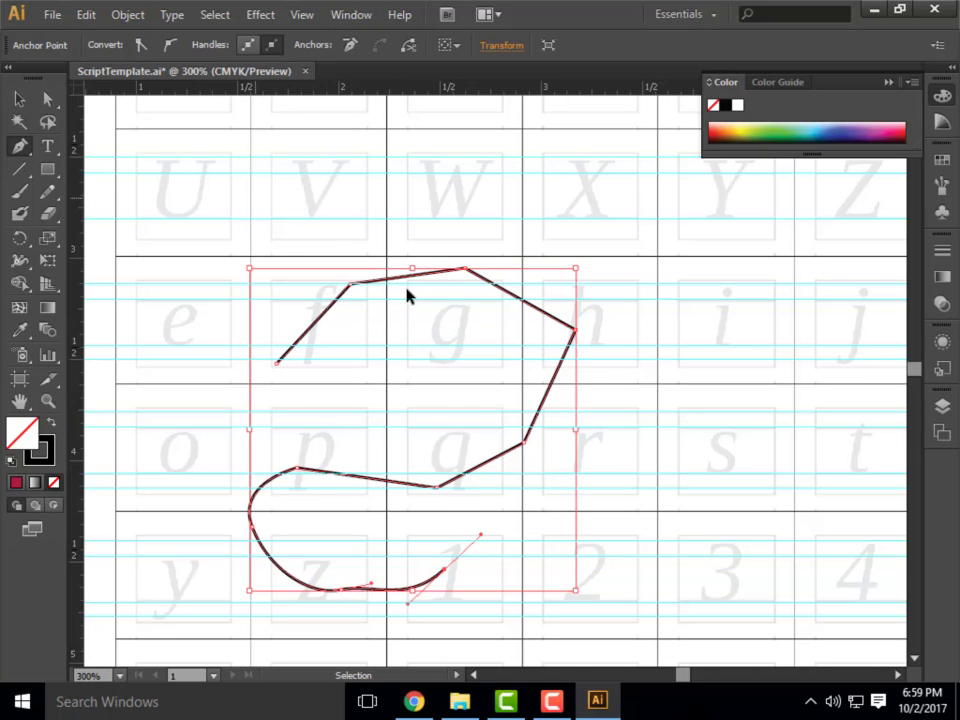
Undo all the segments of the unfilled test path.
key(ctrl+z)
key(ctrl+z)
key(ctrl+z)
key(ctrl+z)
key(ctrl+z)
key(ctrl+z)
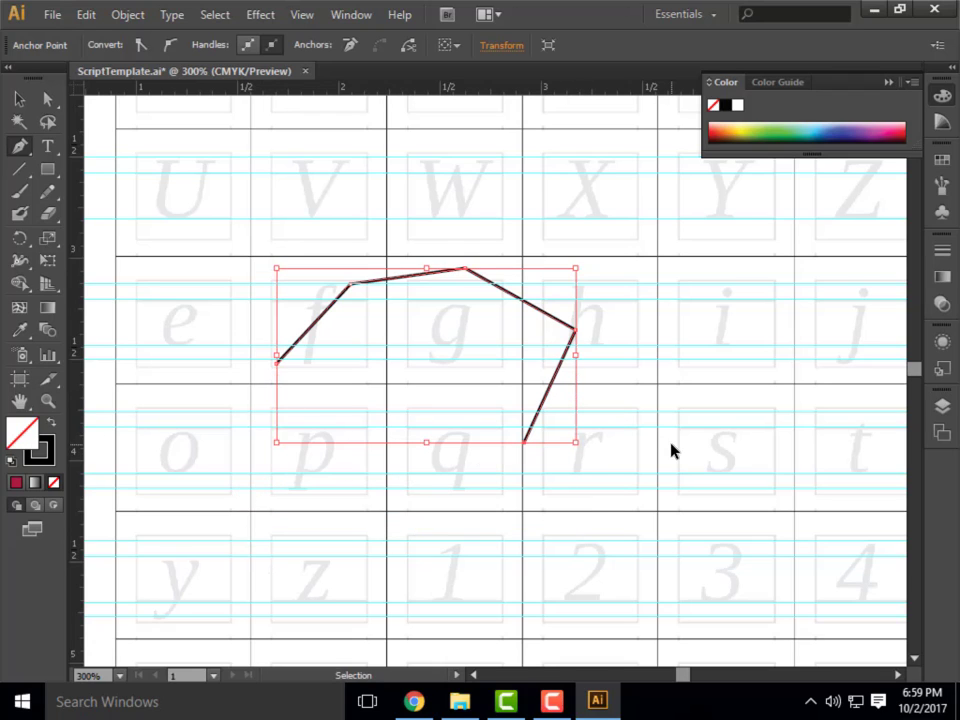
key(ctrl+z)
key(ctrl+z)
key(ctrl+z)
key(ctrl+z)
key(ctrl+z)
key(ctrl+z)
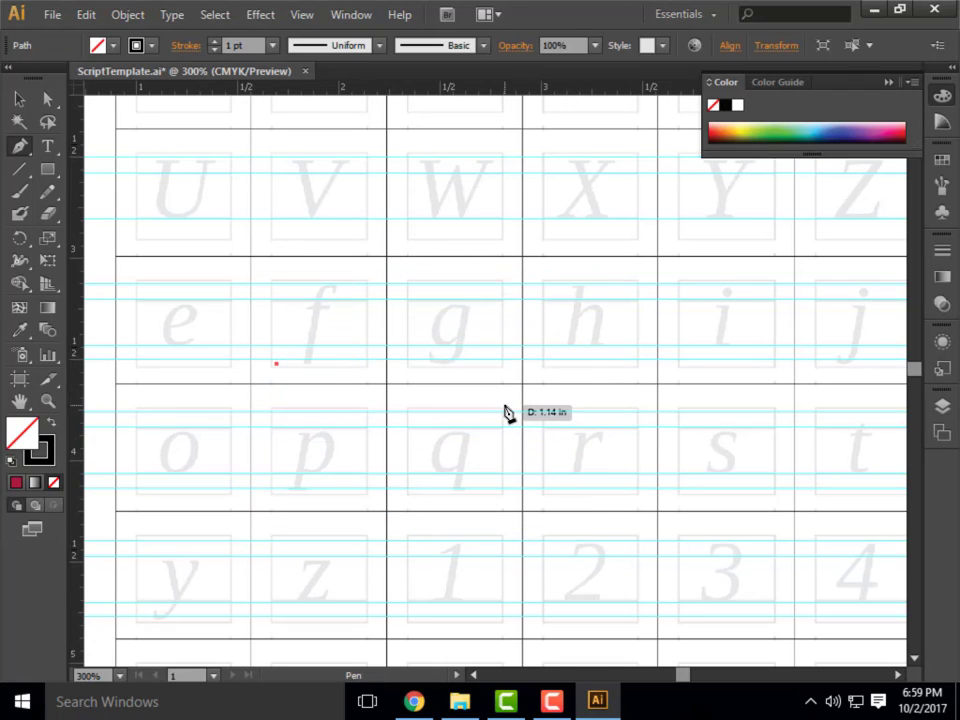
Show the stroke weight setting and hide it again with the template's first letter row in view.
scroll(218, 292, up, 5)
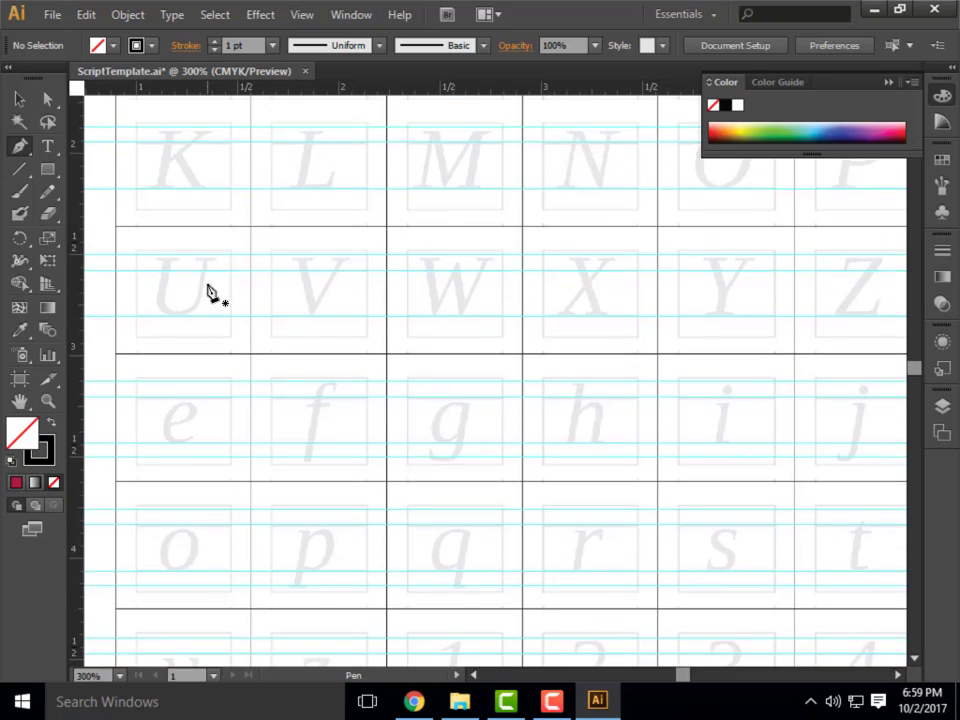
drag(913, 369, 914, 368)
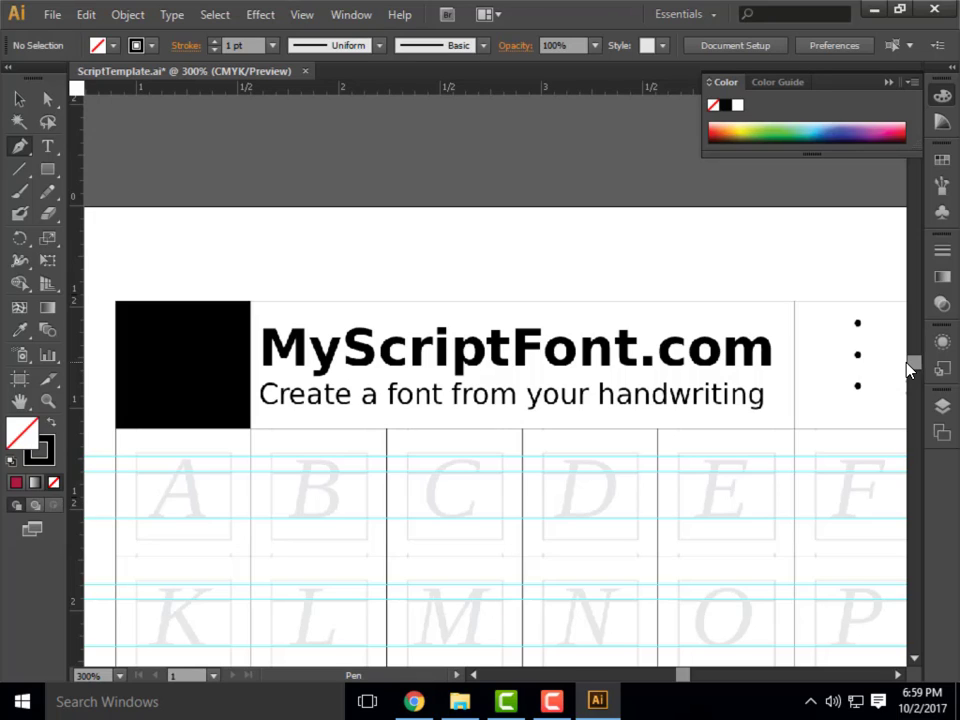
click(942, 251)
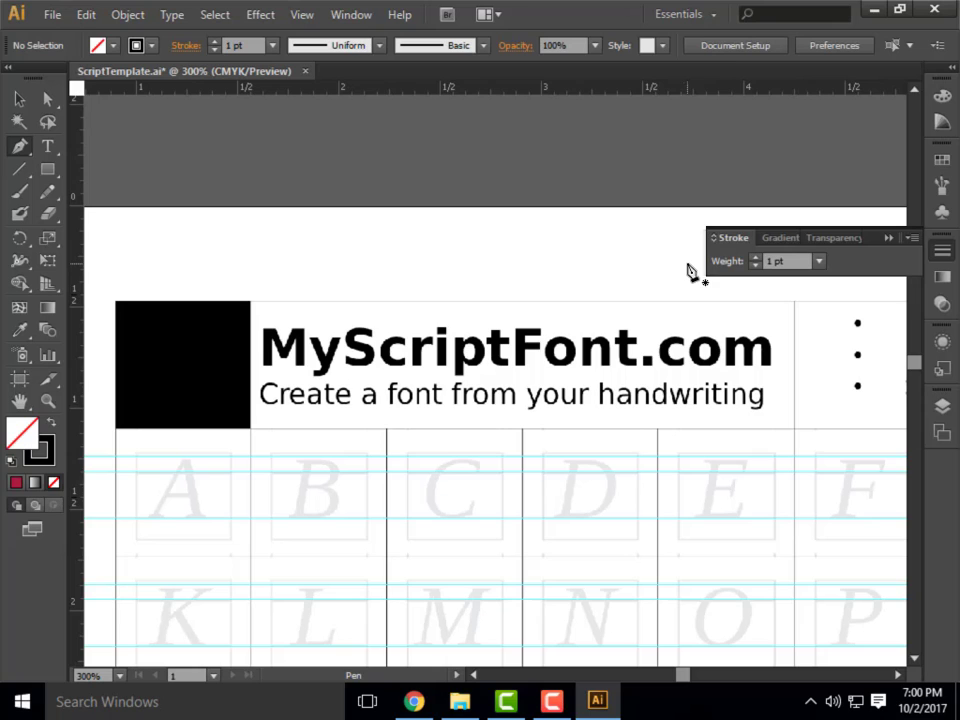
click(888, 238)
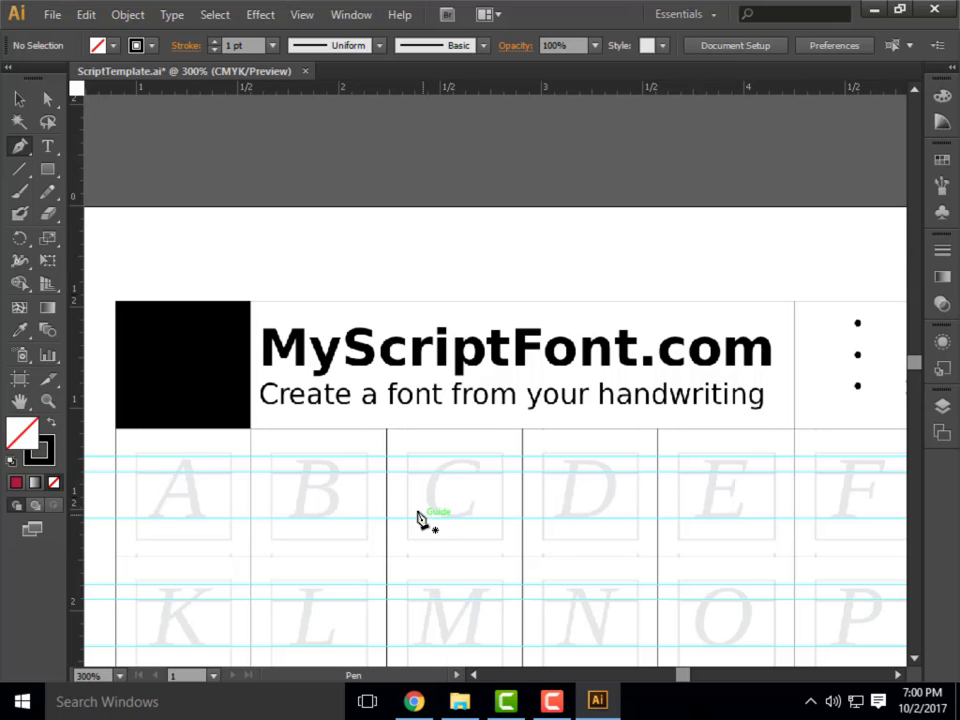
Draw the two slanted strokes of the letter A from the baseline guide to the top guide and back down.
scroll(420, 518, down, 3)
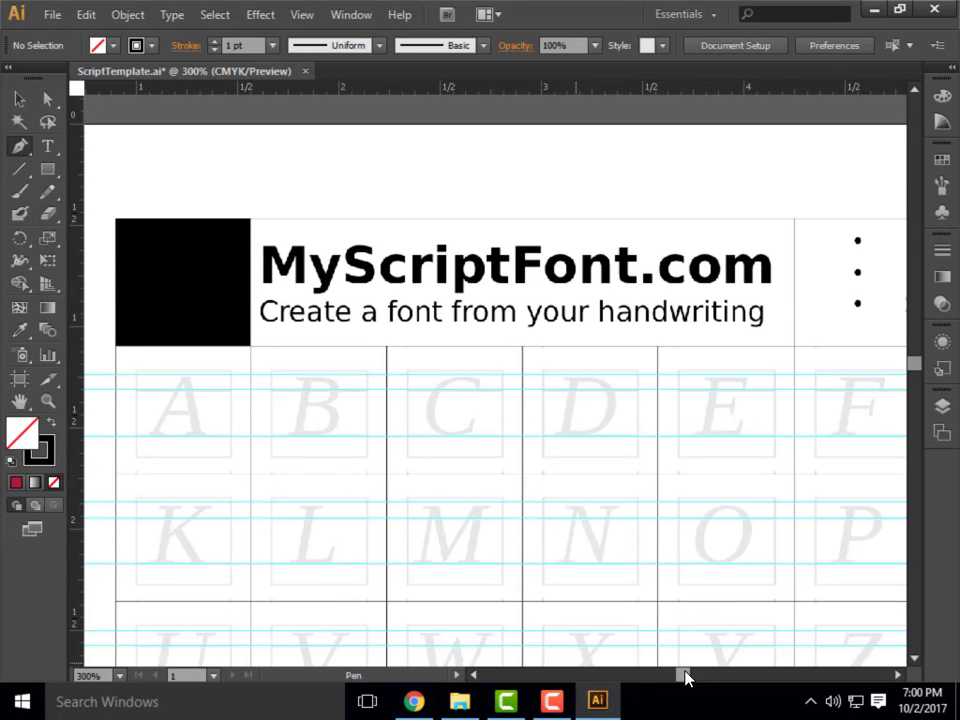
mouse_move(685, 678)
mouse_down()
mouse_move(677, 677)
mouse_move(684, 683)
mouse_up()
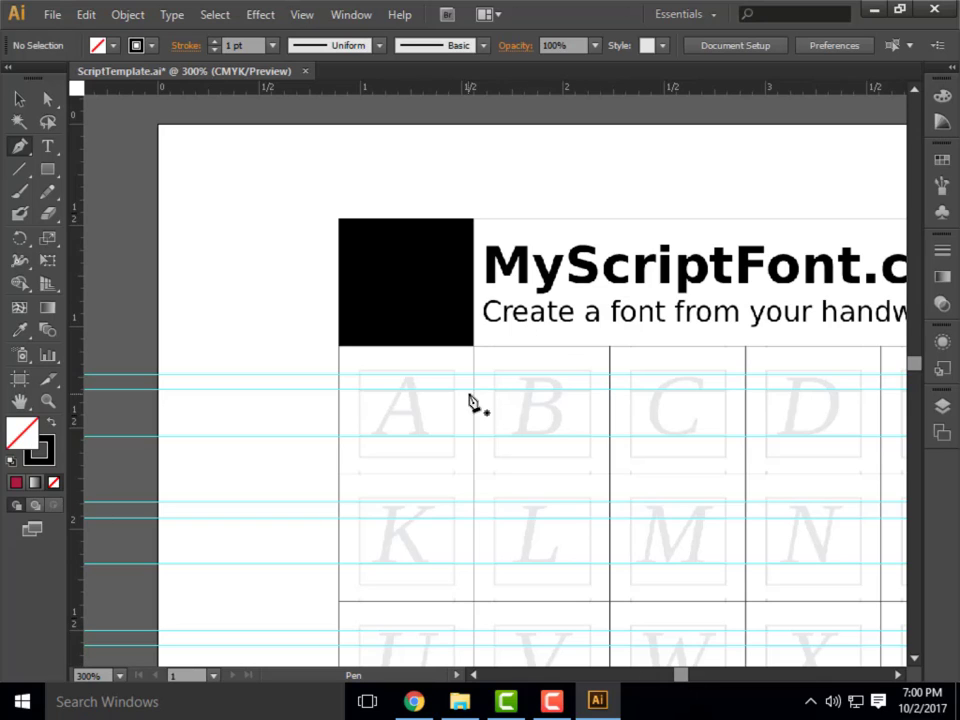
alt+scroll(431, 469, up, 3)
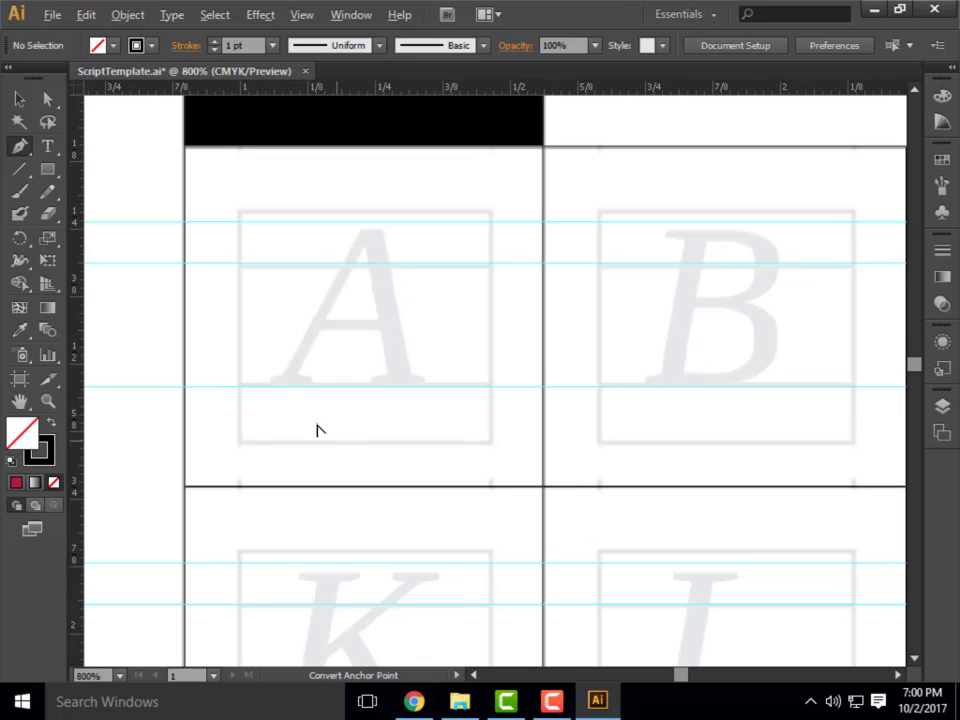
alt+scroll(455, 508, down, 1)
alt+scroll(600, 515, up, 2)
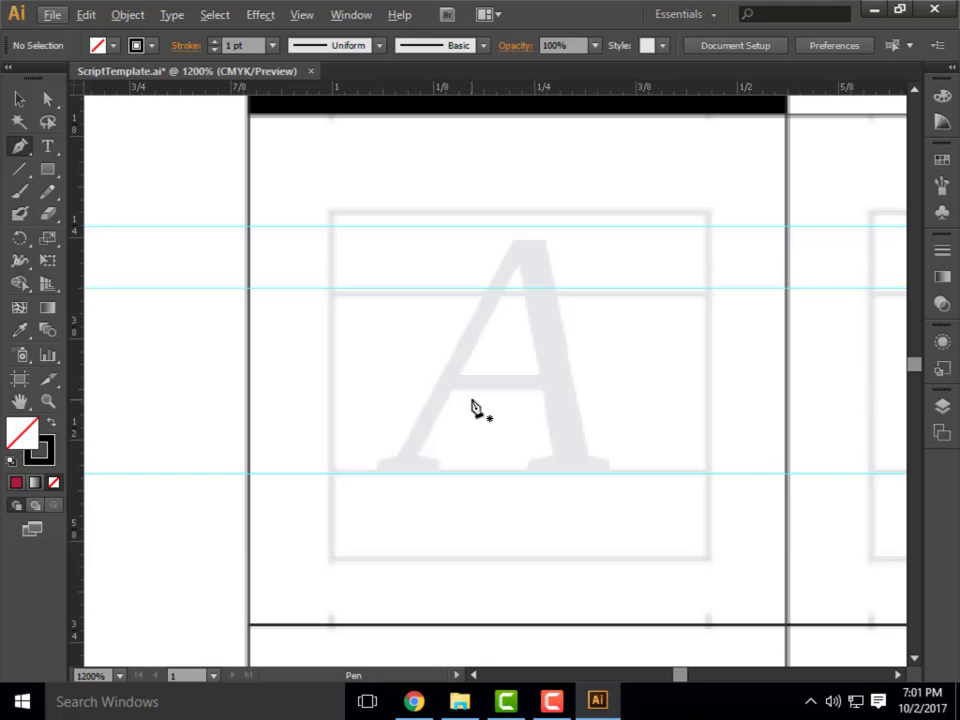
click(404, 475)
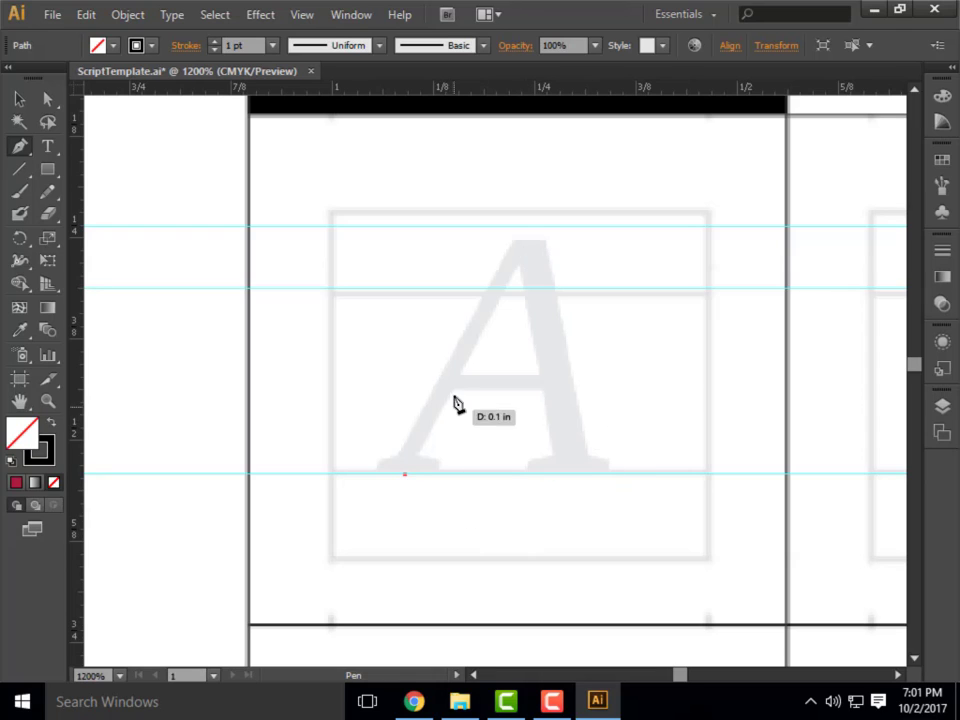
click(525, 230)
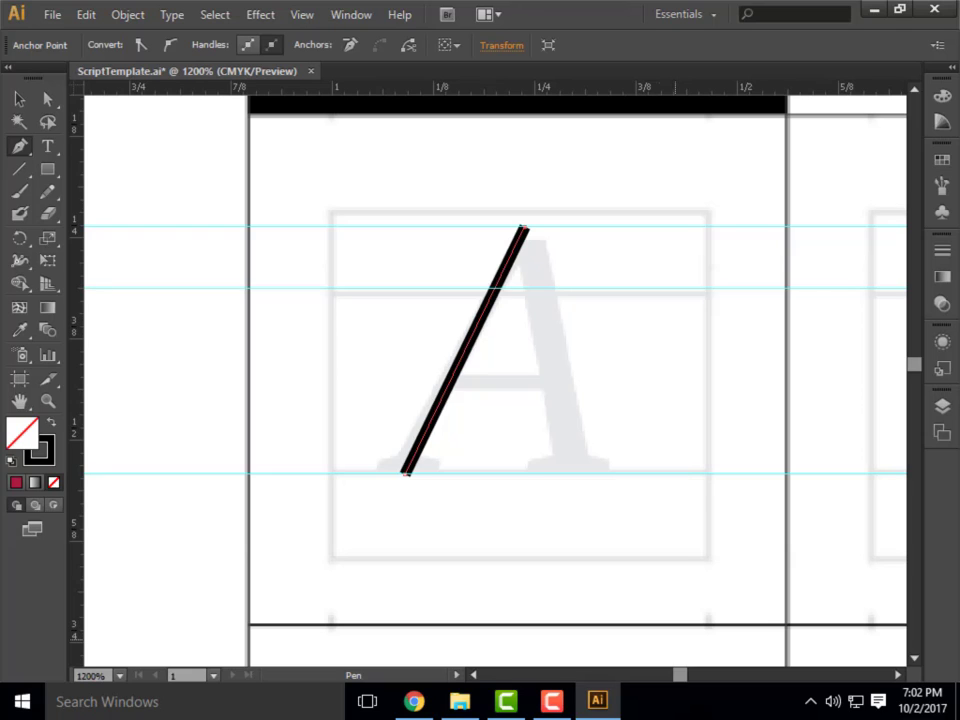
click(573, 474)
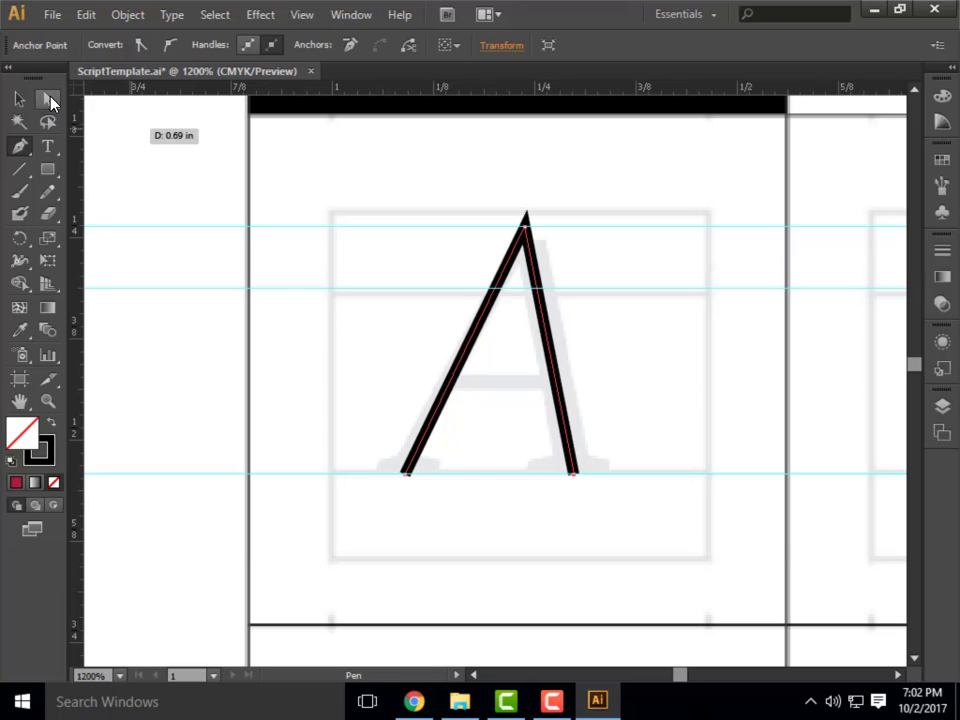
Leave the Pen tool for the Selection tool and switch to Direct Selection, keeping the A's strokes.
key(ctrl)
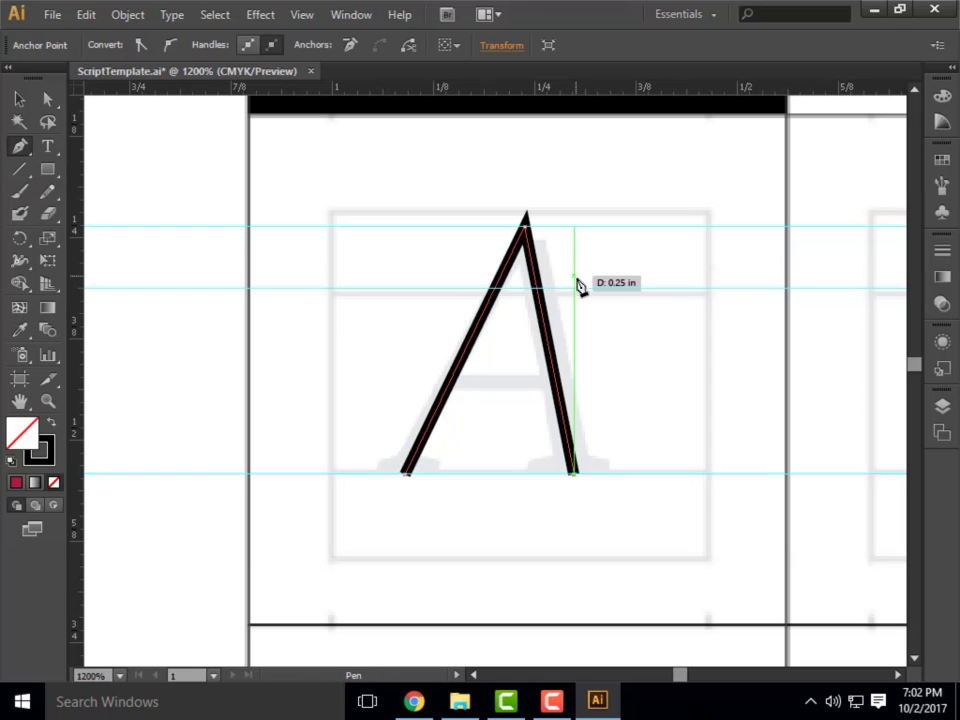
click(17, 96)
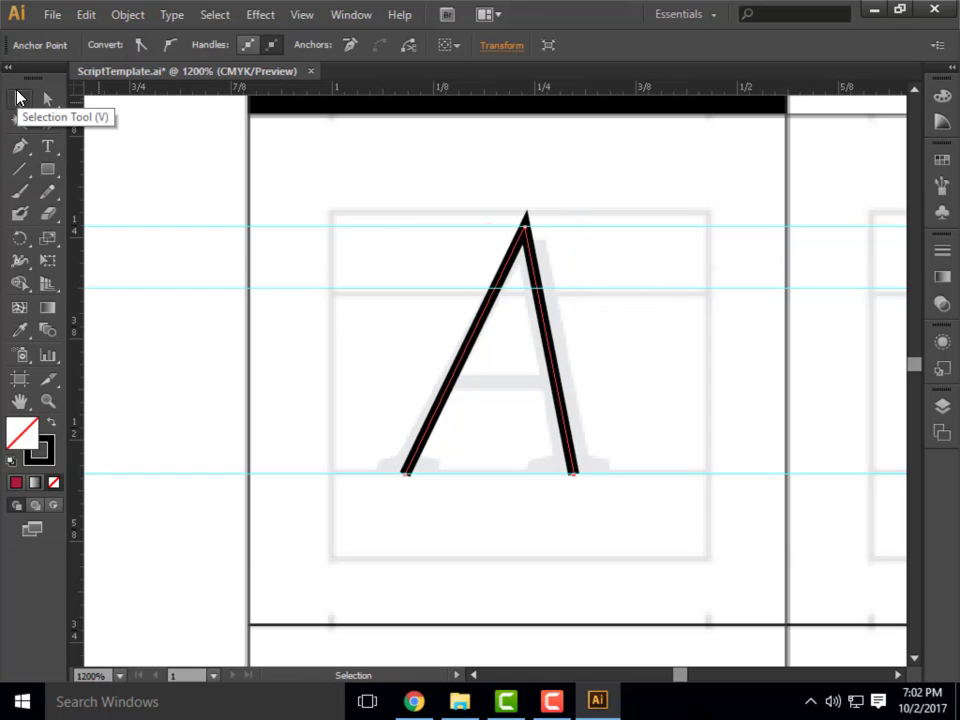
click(503, 266)
key(a)
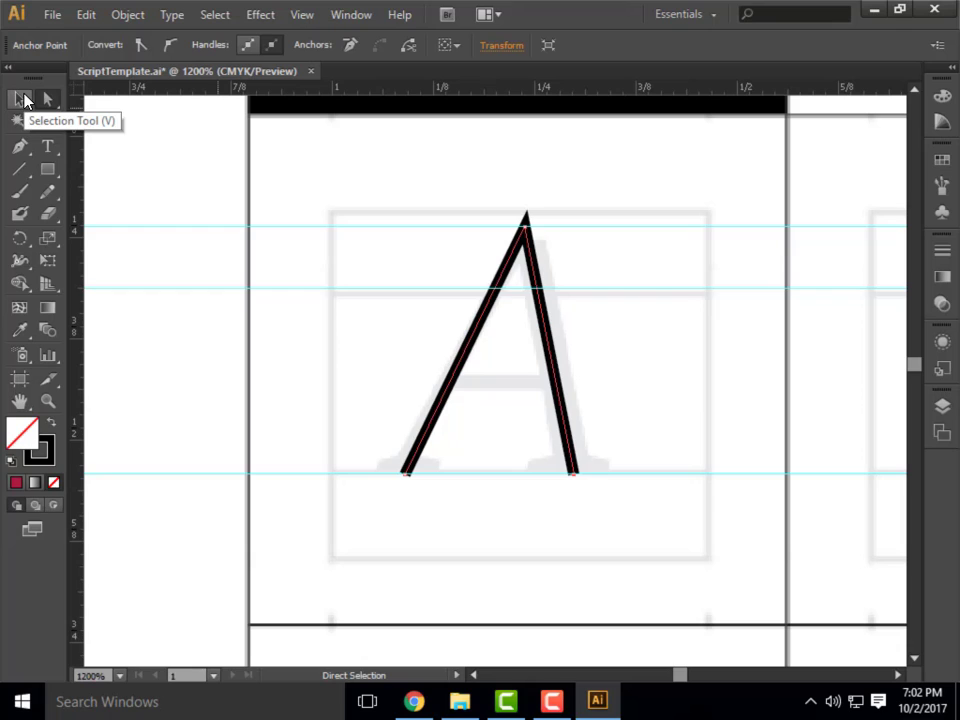
Undo the A's two slanted strokes and the Pen points placed at its baseline and apex, emptying the letter cell.
key(v)
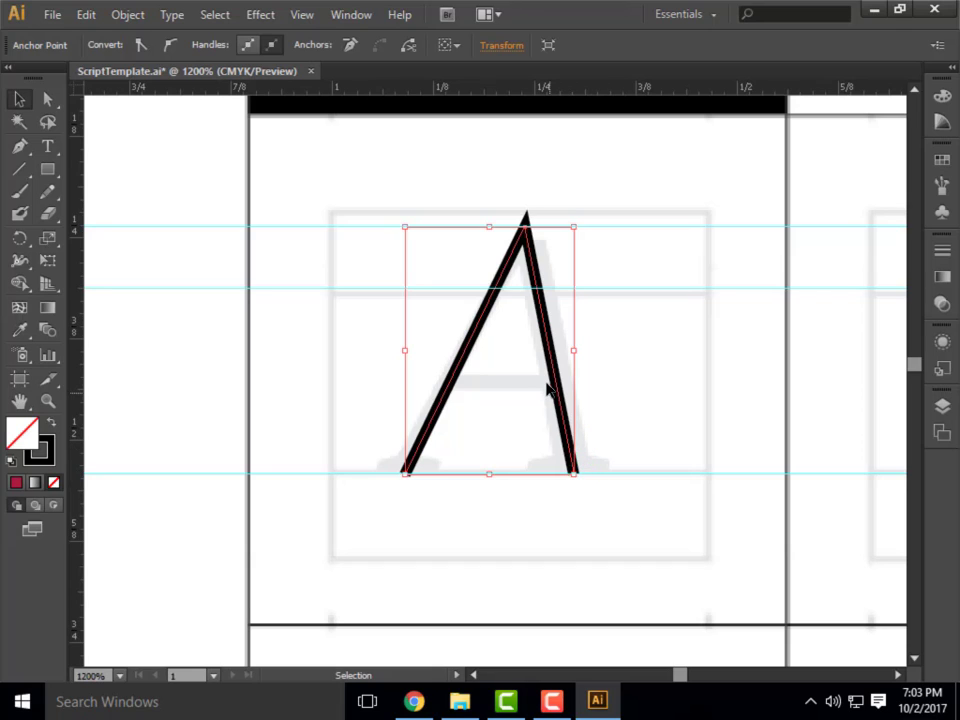
key(ctrl+z)
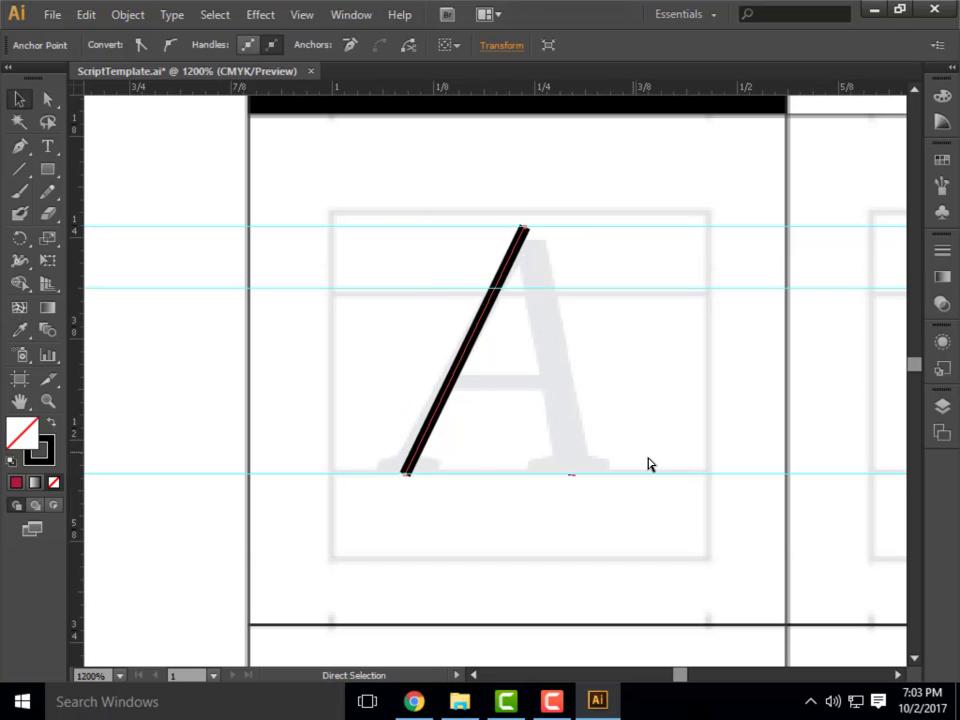
key(ctrl+z)
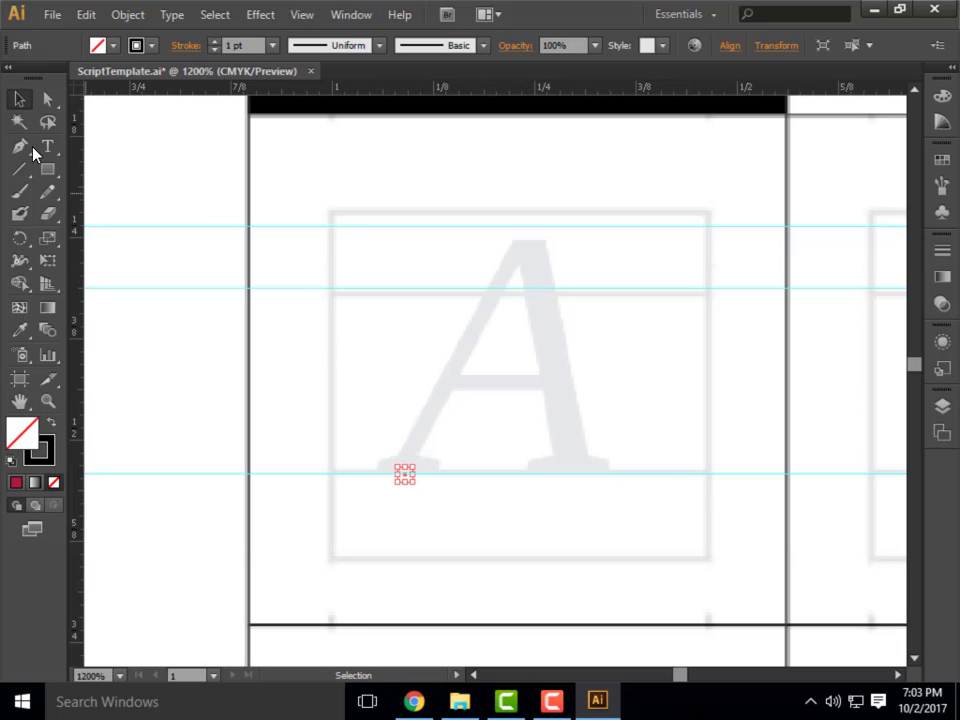
click(22, 148)
click(526, 245)
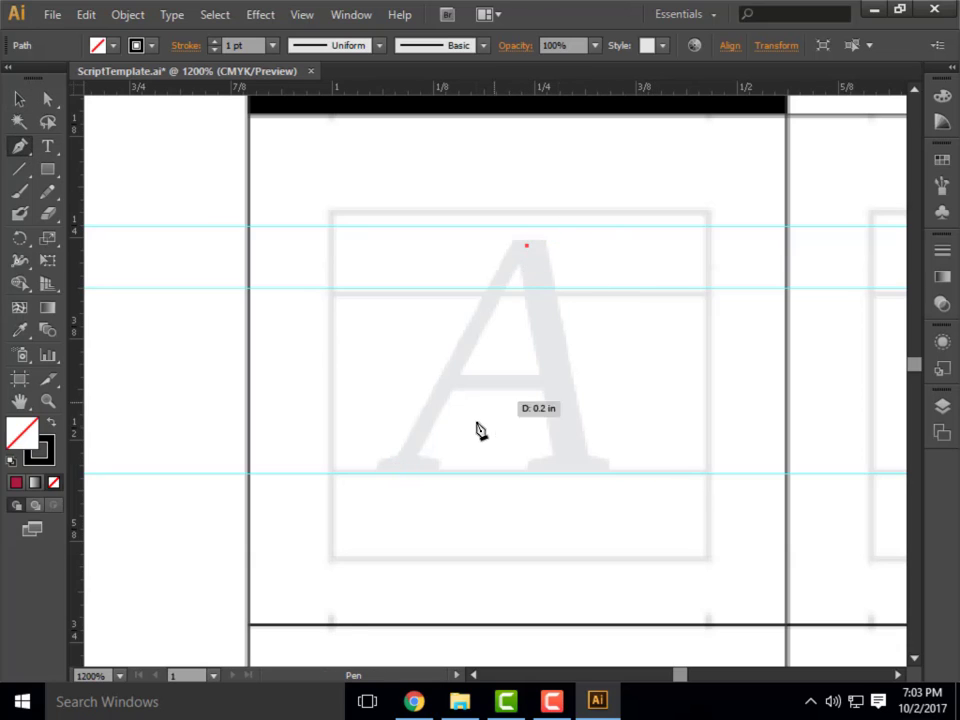
key(ctrl+z)
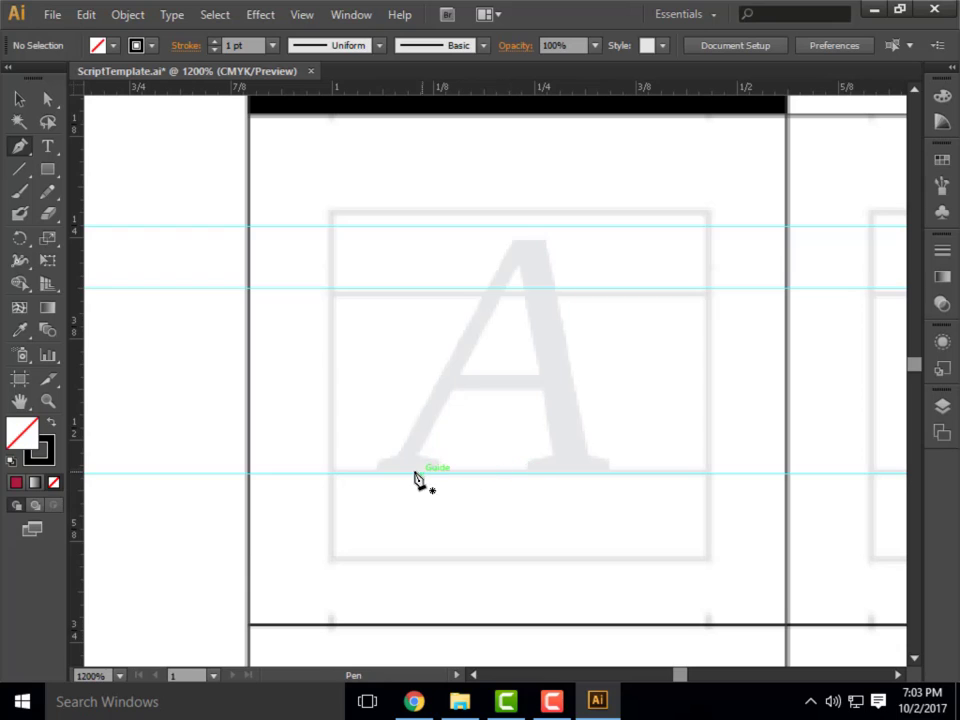
Draw the A's two slanted strokes with the Pen tool from the baseline guide to the template letter's apex and back down.
click(404, 472)
click(525, 245)
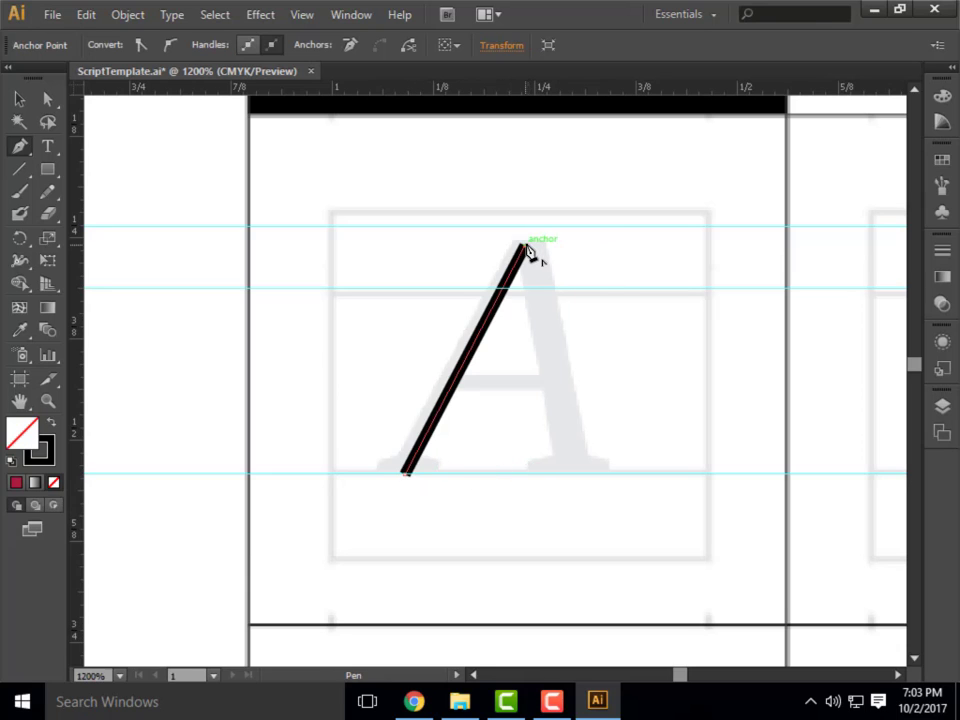
click(579, 473)
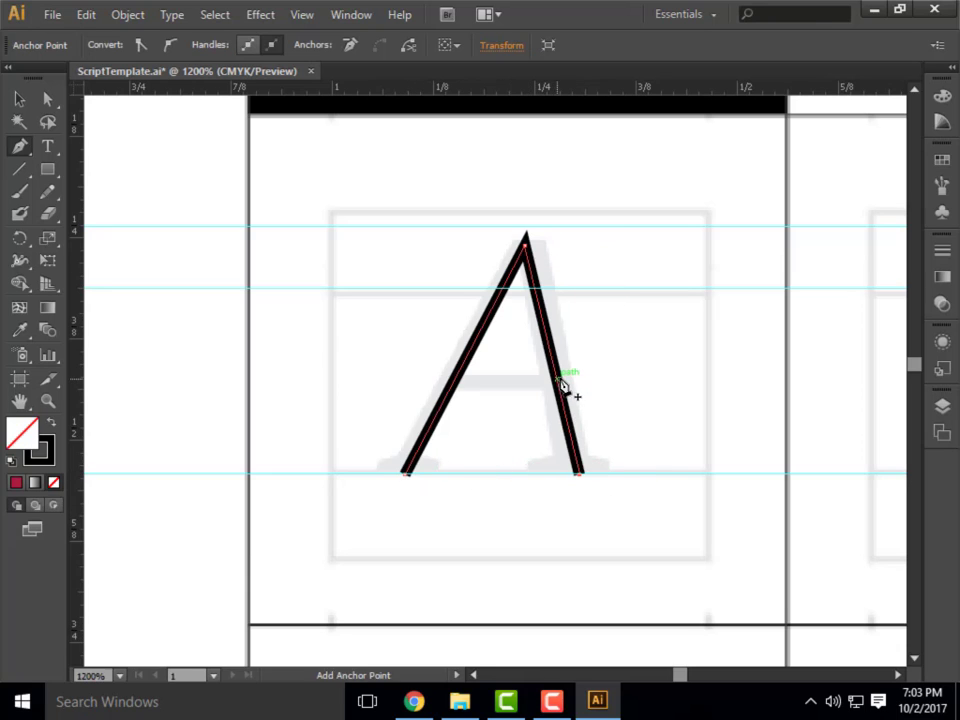
Try to draw the A's crossbar by placing Pen points directly on the two slanted strokes.
click(558, 380)
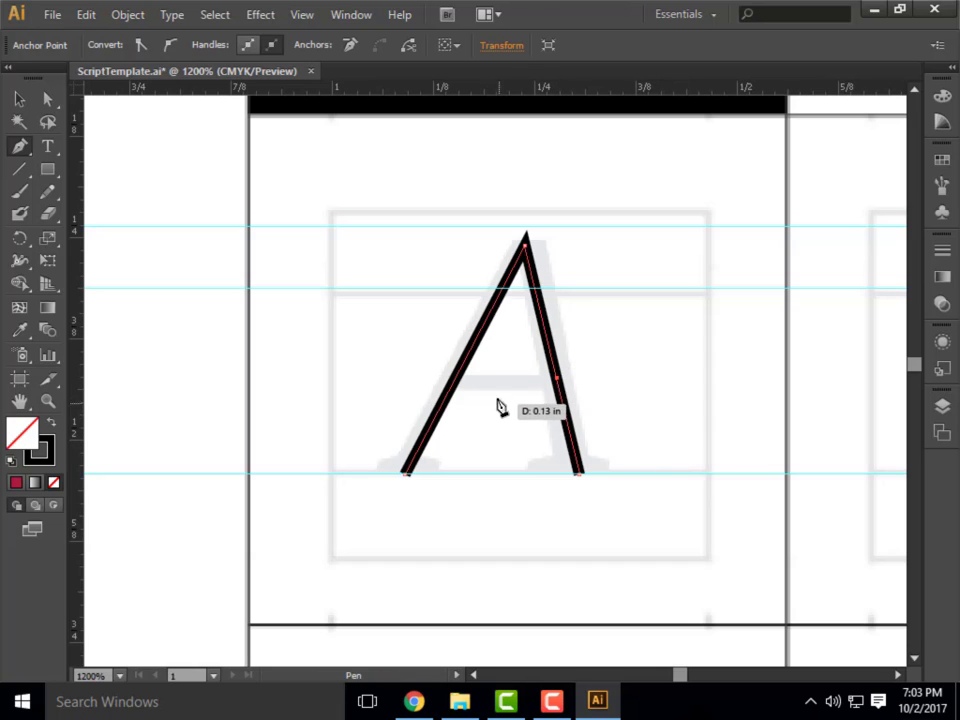
click(455, 377)
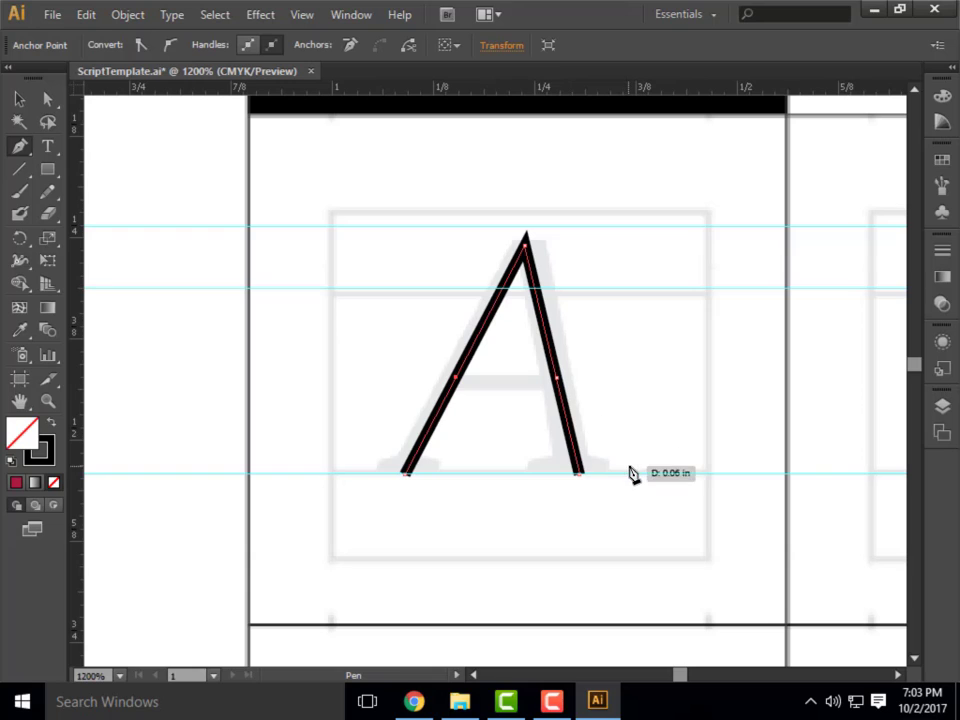
key(ctrl)
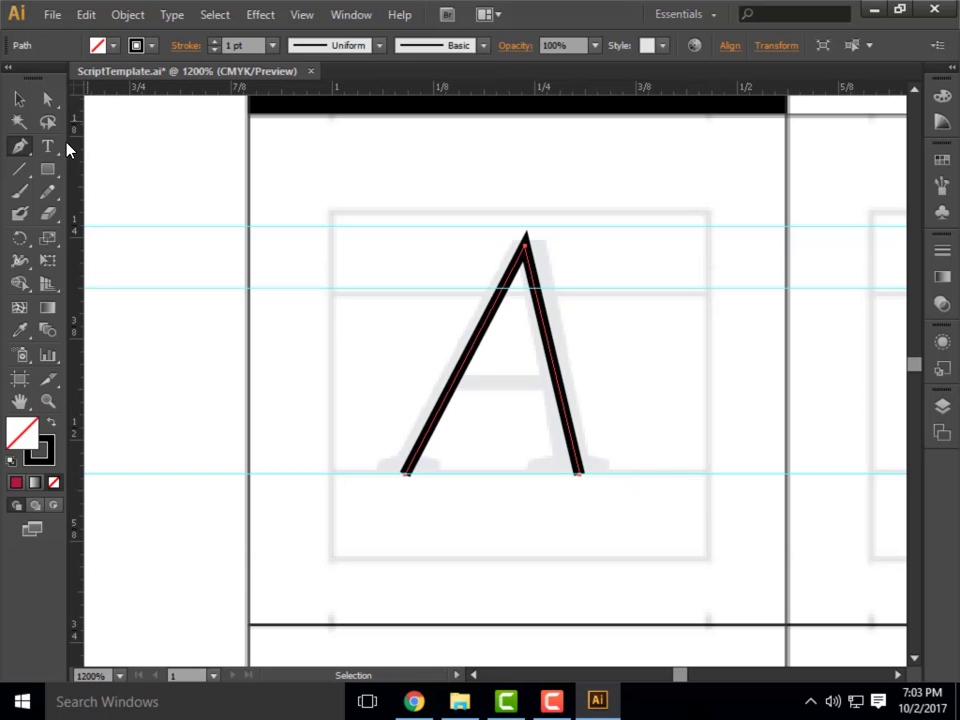
Draw the A's crossbar as a separate horizontal path about 0.18 in long, extending past both slanted strokes.
key(v)
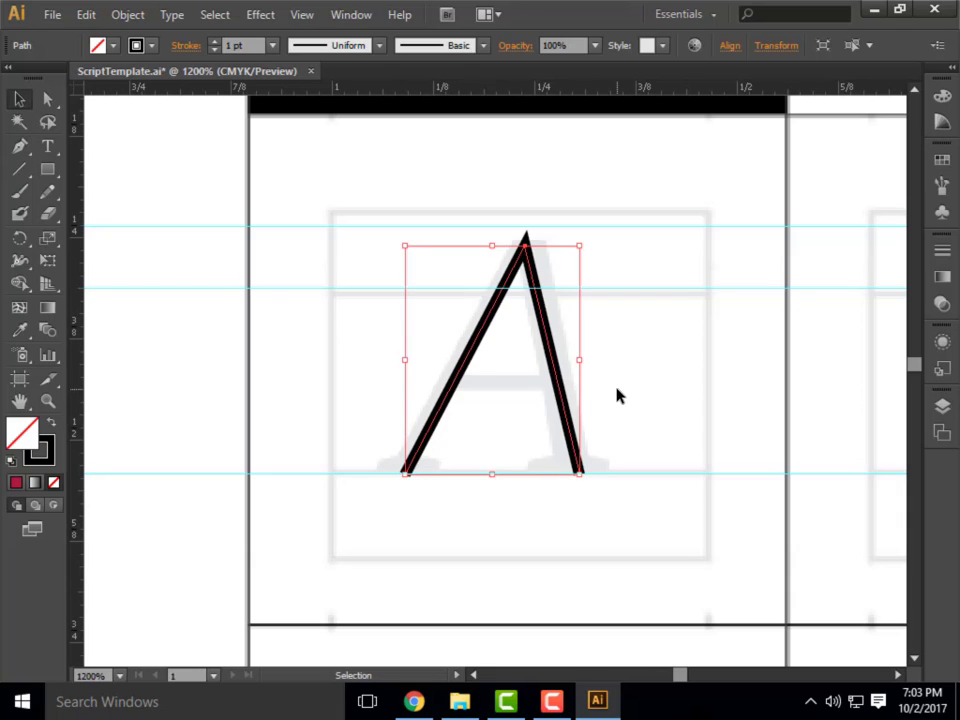
click(20, 146)
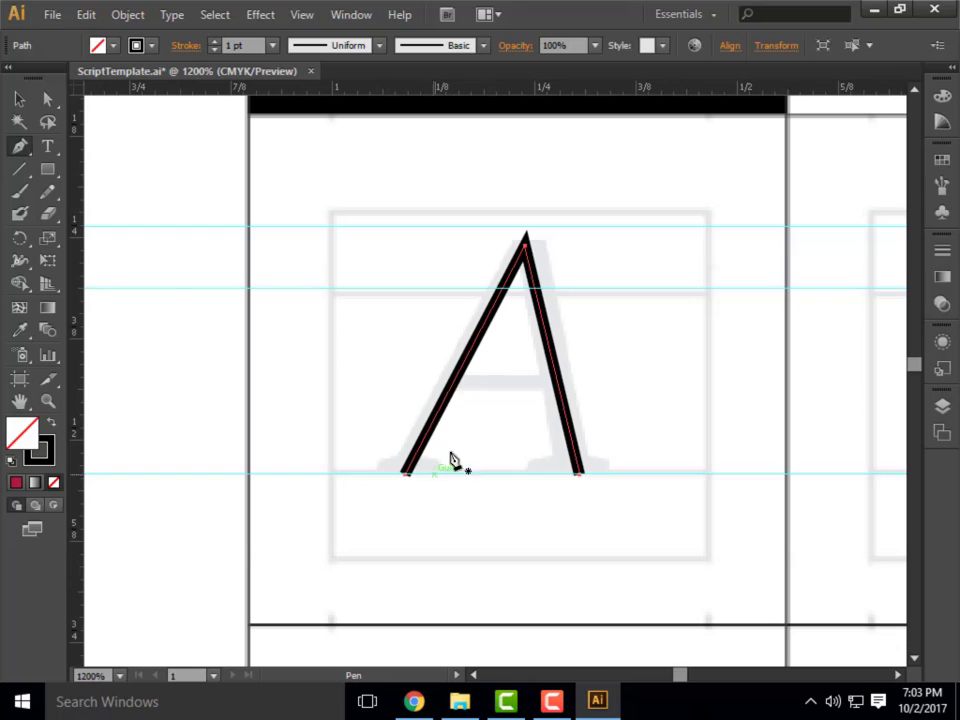
click(426, 379)
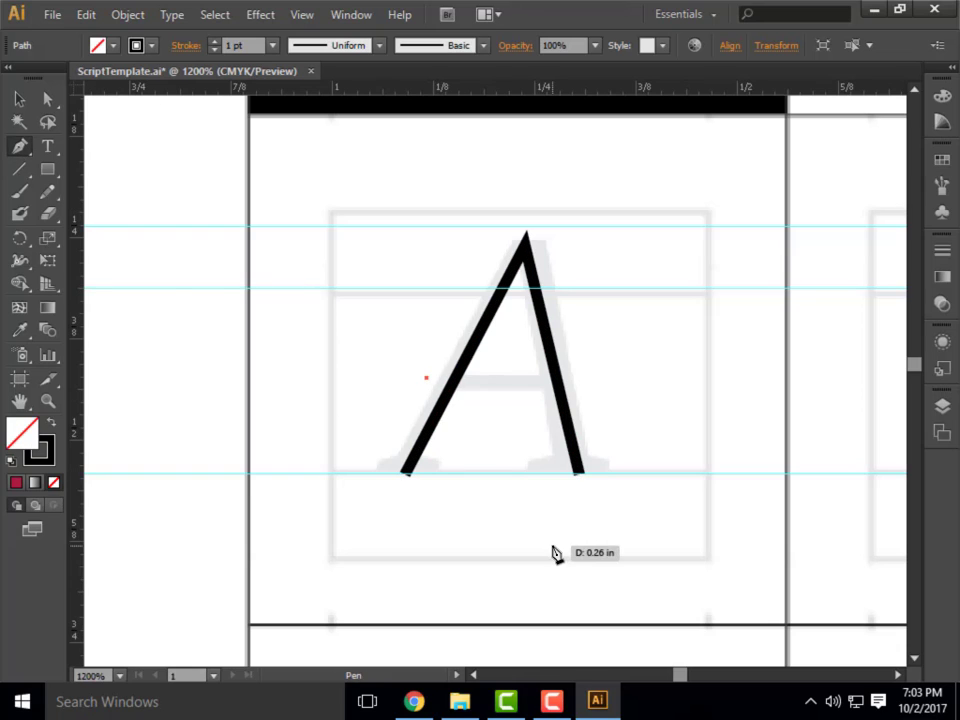
click(574, 380)
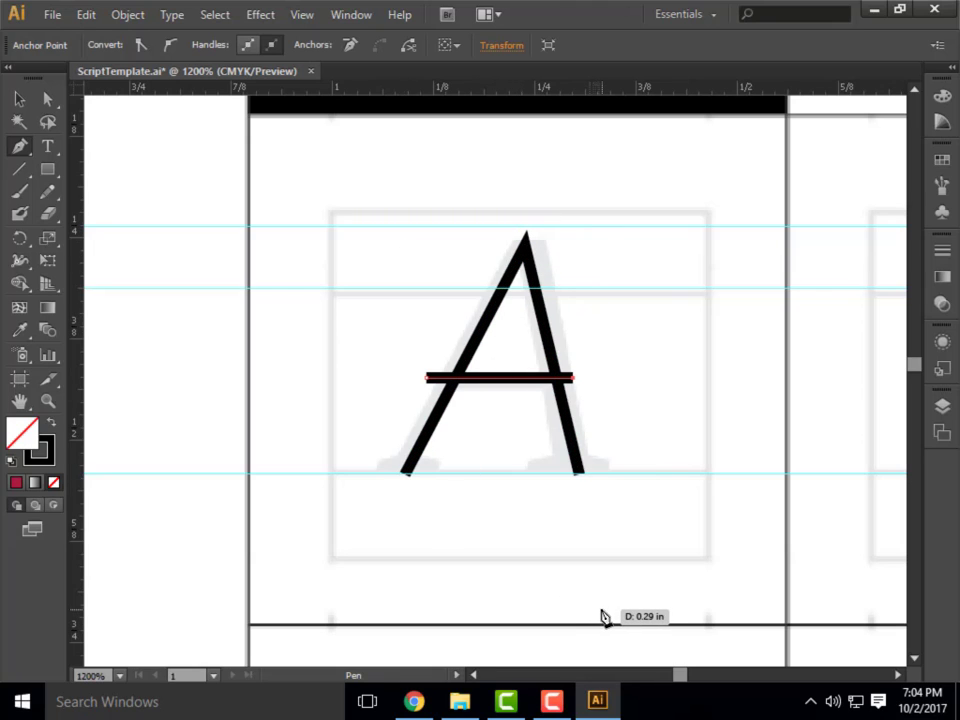
Compare the Selection and Direct Selection tools, selecting the A's slanted strokes and crossbar in turn as whole paths.
click(50, 102)
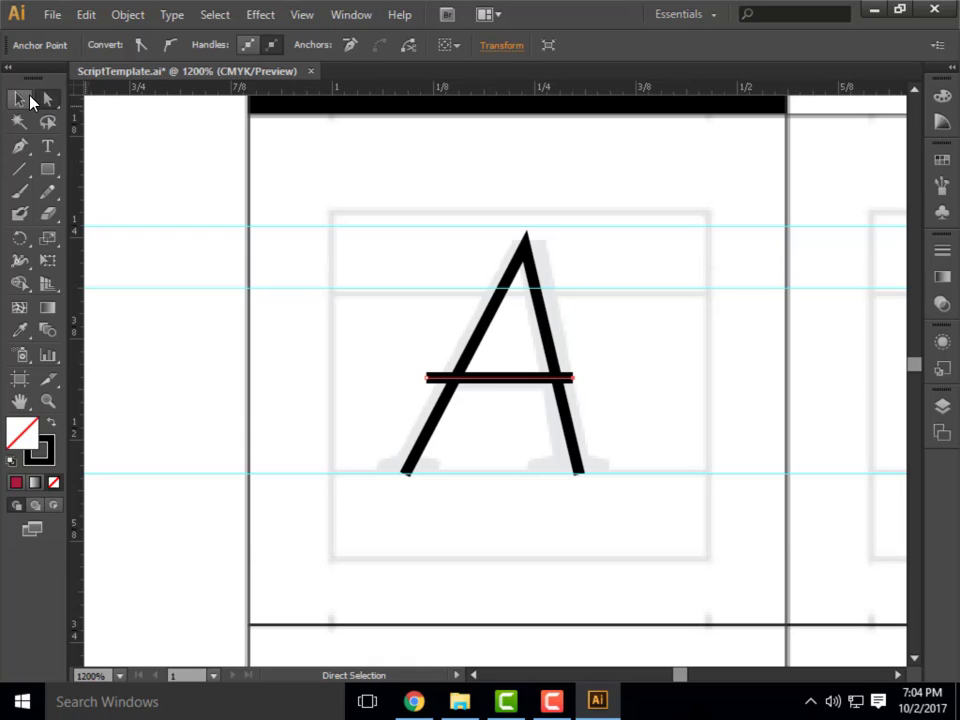
click(20, 99)
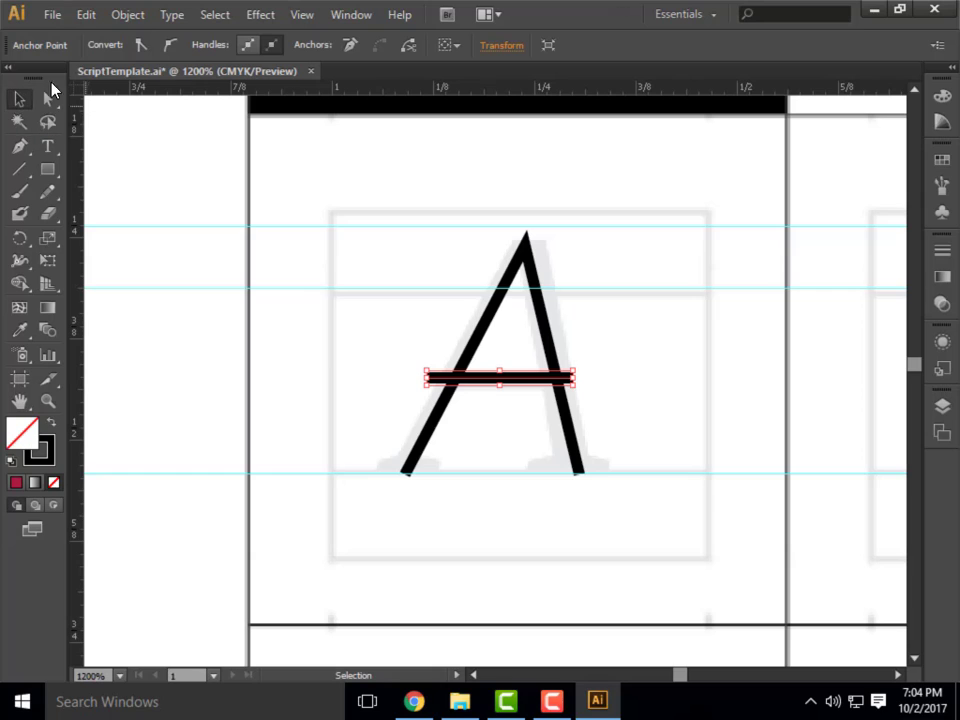
click(49, 101)
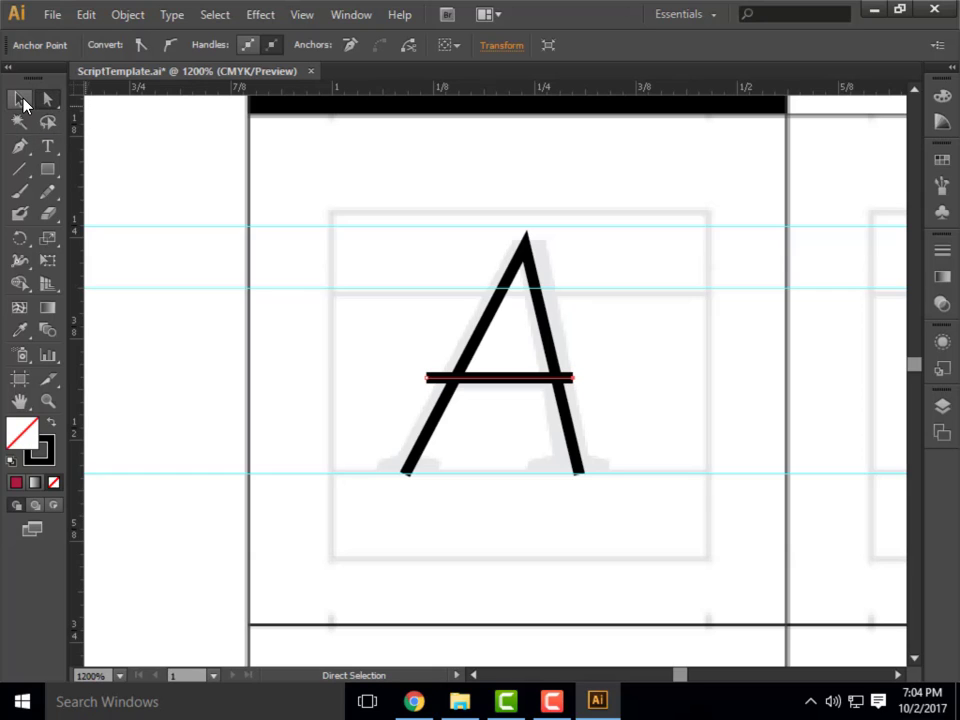
click(21, 100)
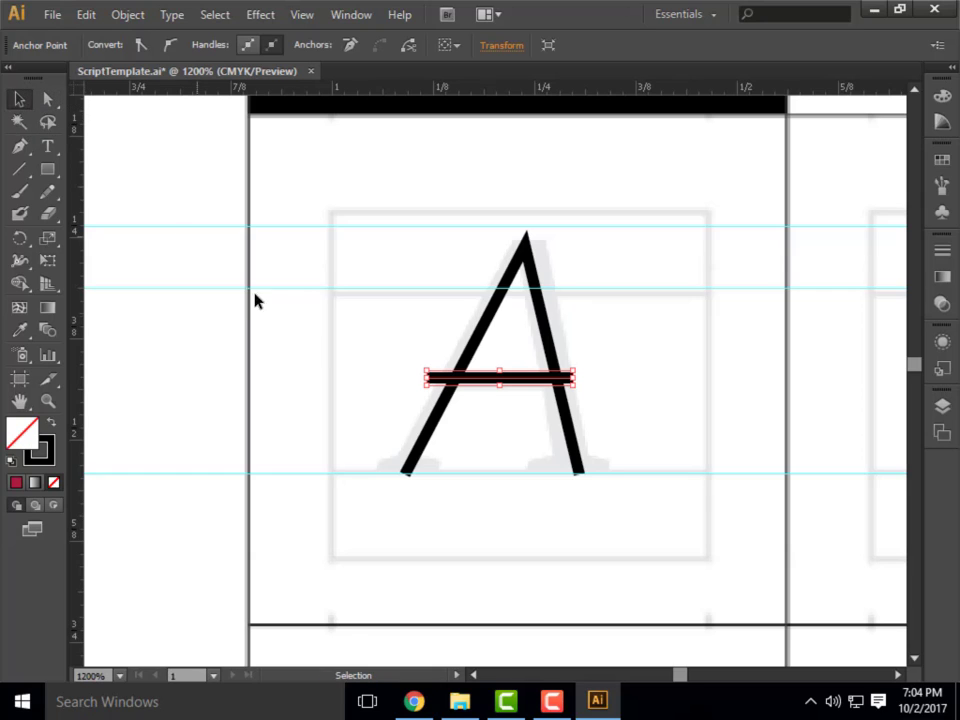
click(523, 446)
click(445, 414)
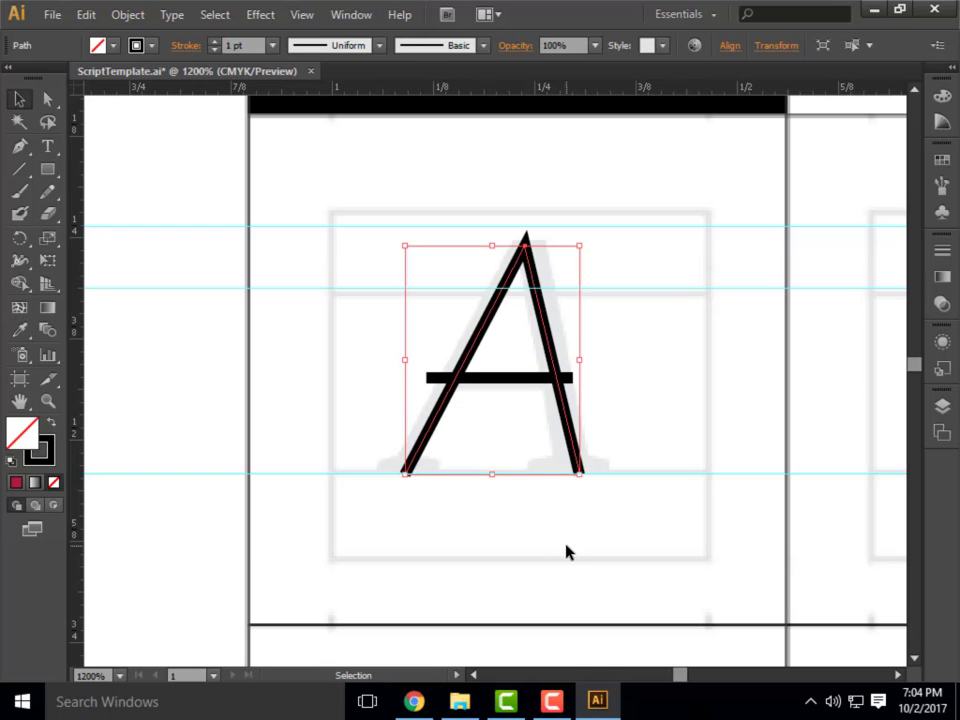
click(510, 380)
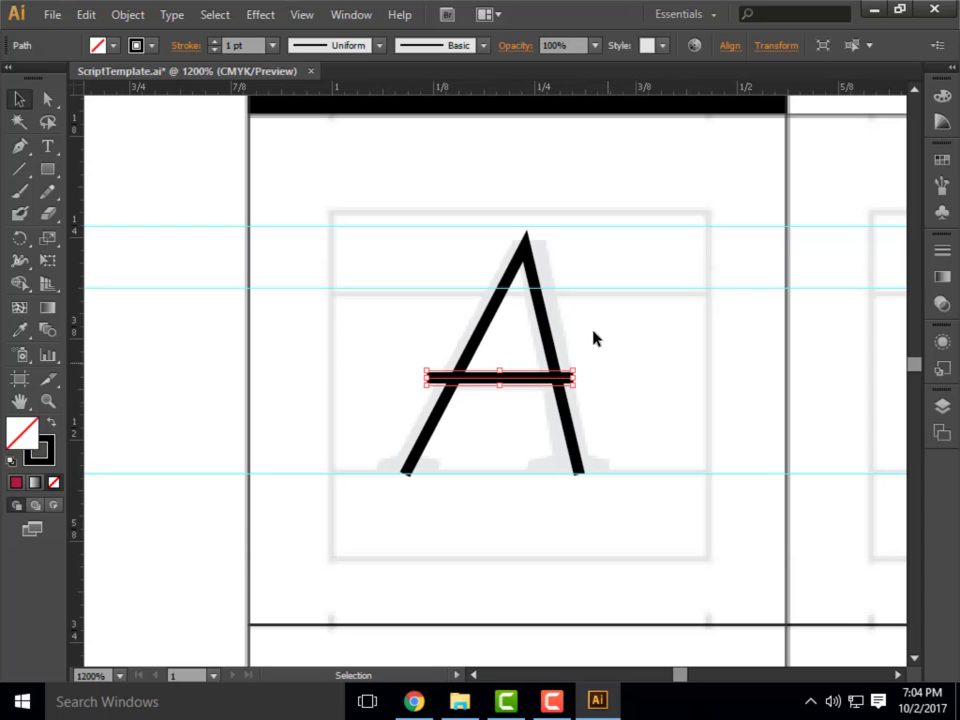
click(546, 334)
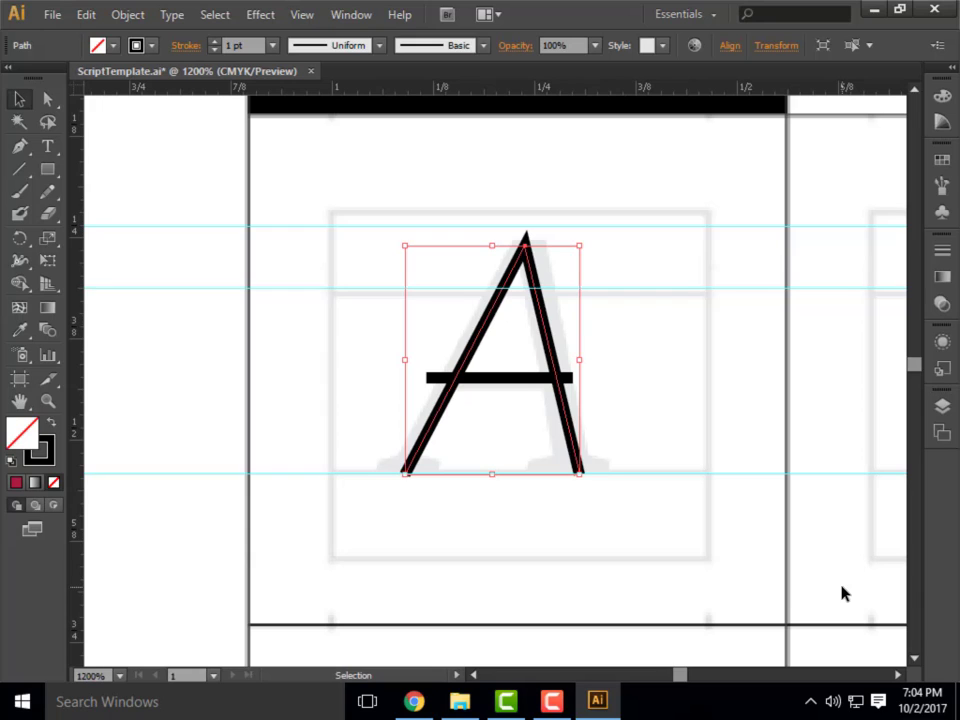
Shorten the crossbar with Direct Selection so both end anchors sit on the A's slanted strokes, and deselect it.
click(50, 101)
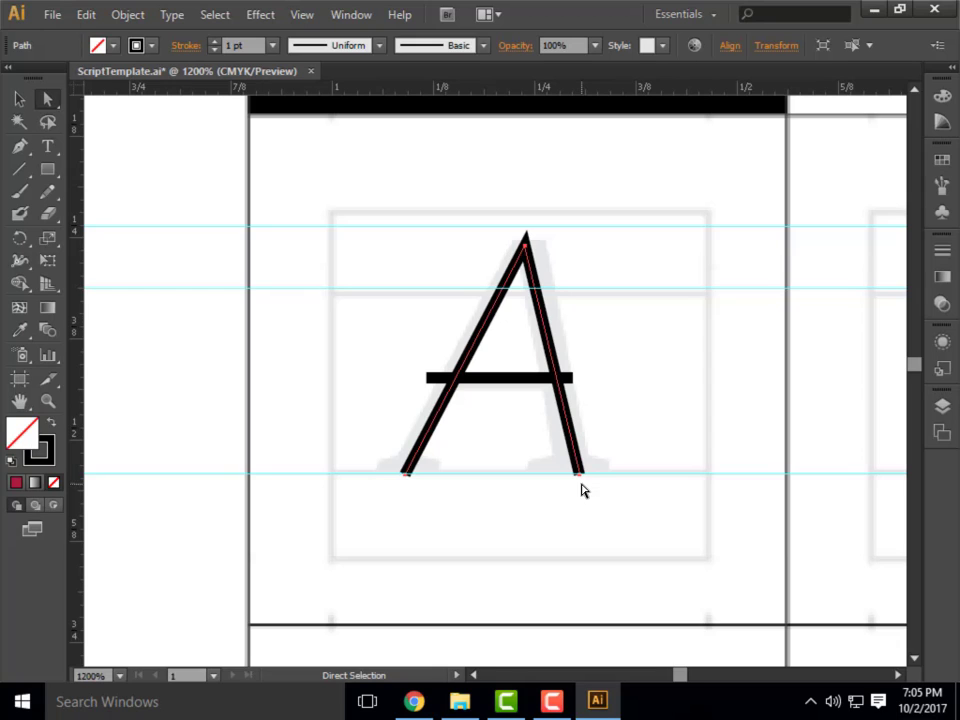
click(430, 381)
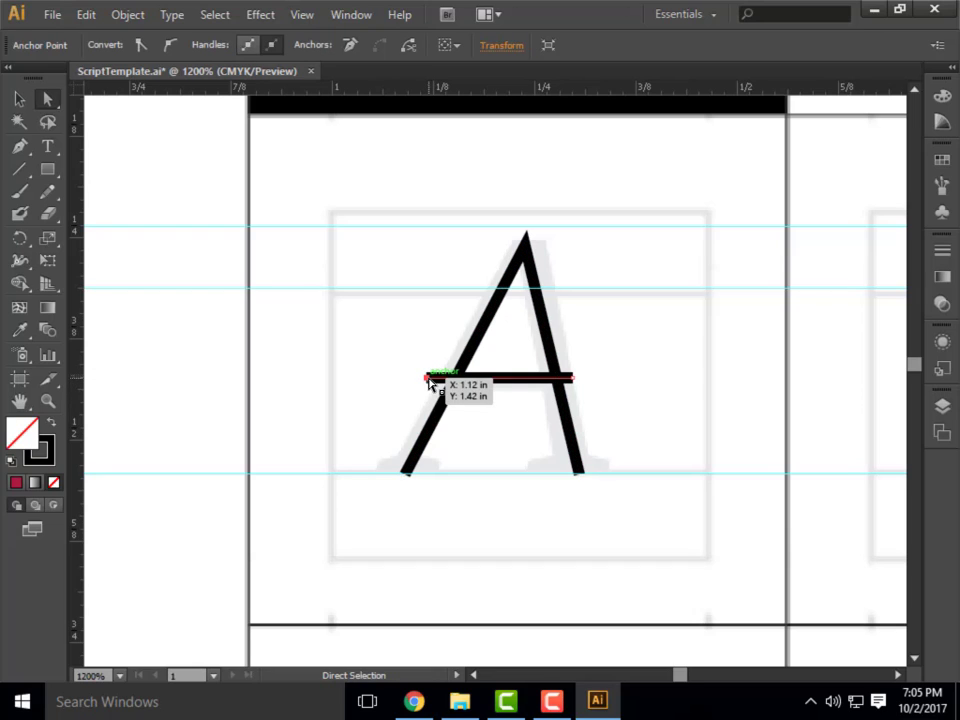
click(429, 379)
drag(428, 378, 456, 379)
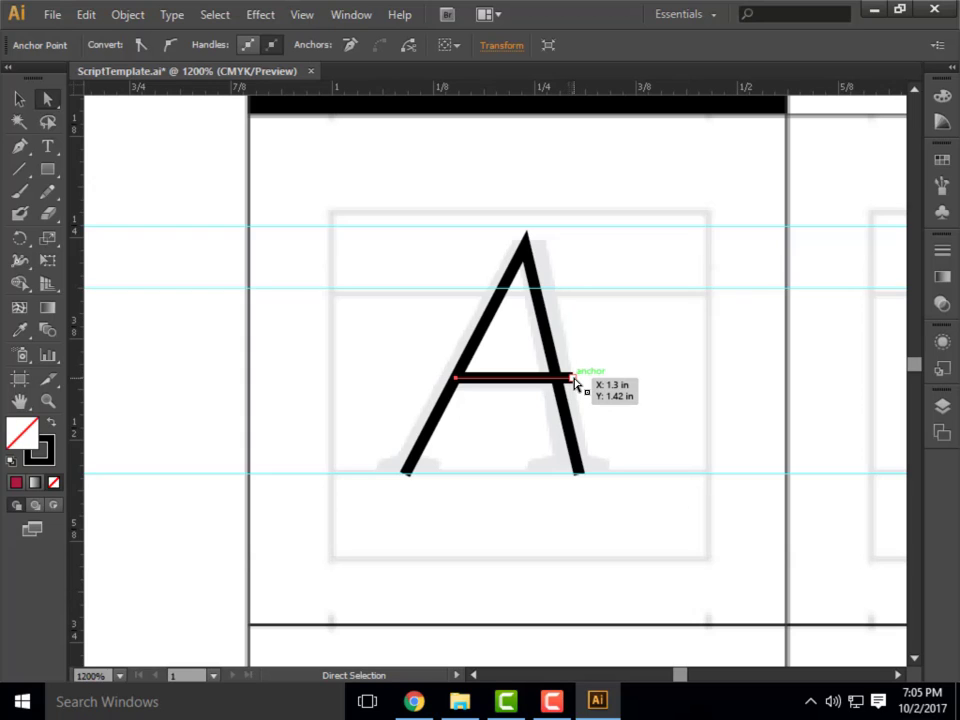
drag(573, 381, 558, 382)
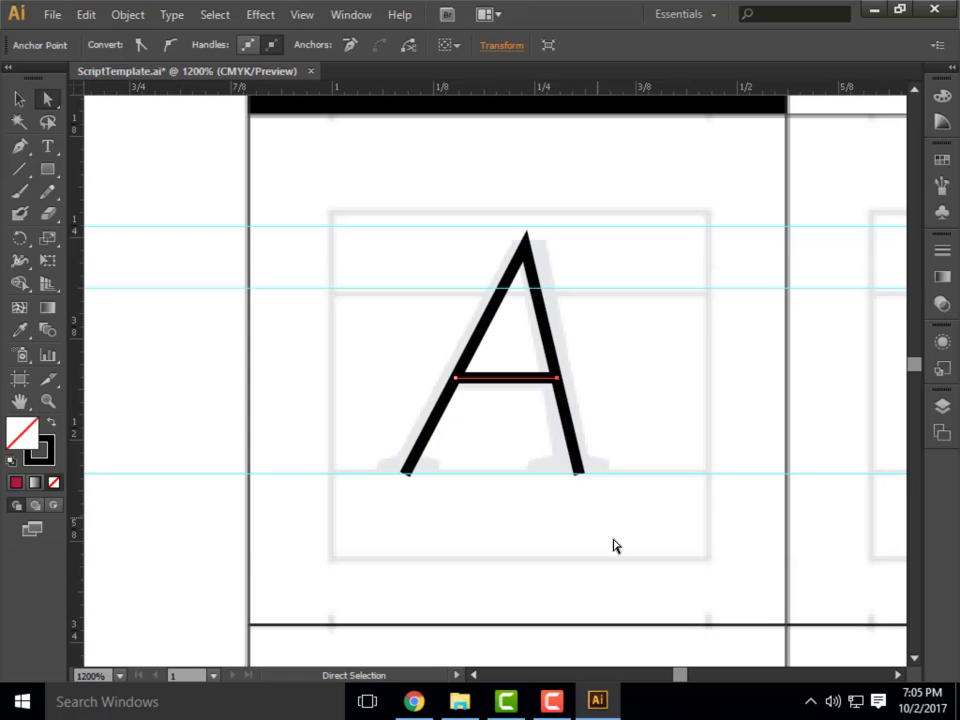
click(536, 446)
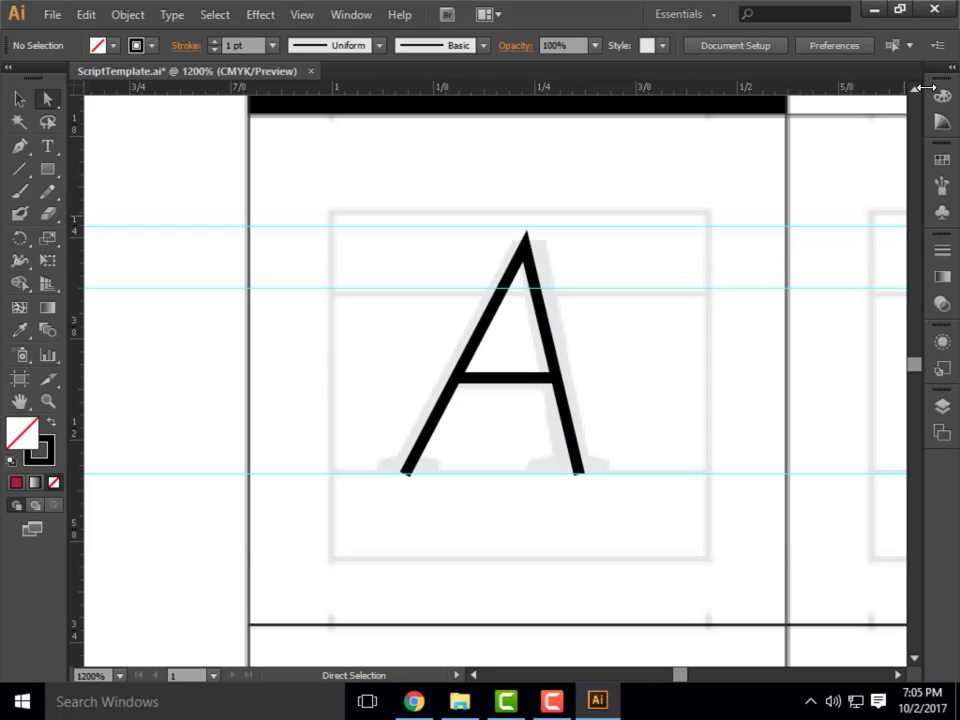
Select the A's slanted strokes and examine the list of available stroke weights without changing the weight.
click(942, 251)
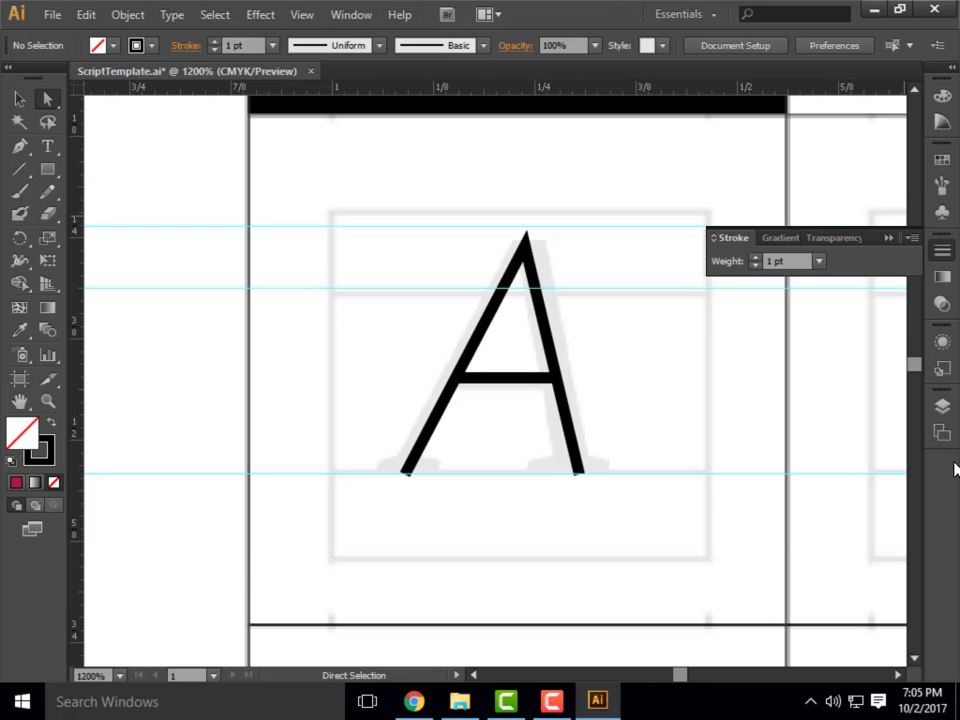
click(18, 101)
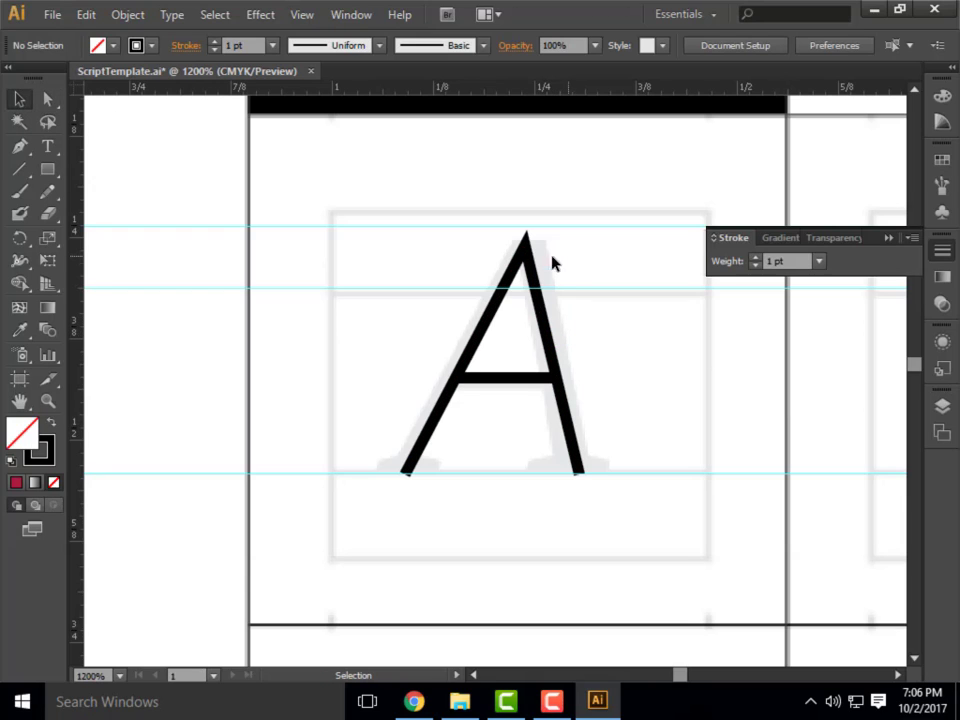
click(496, 314)
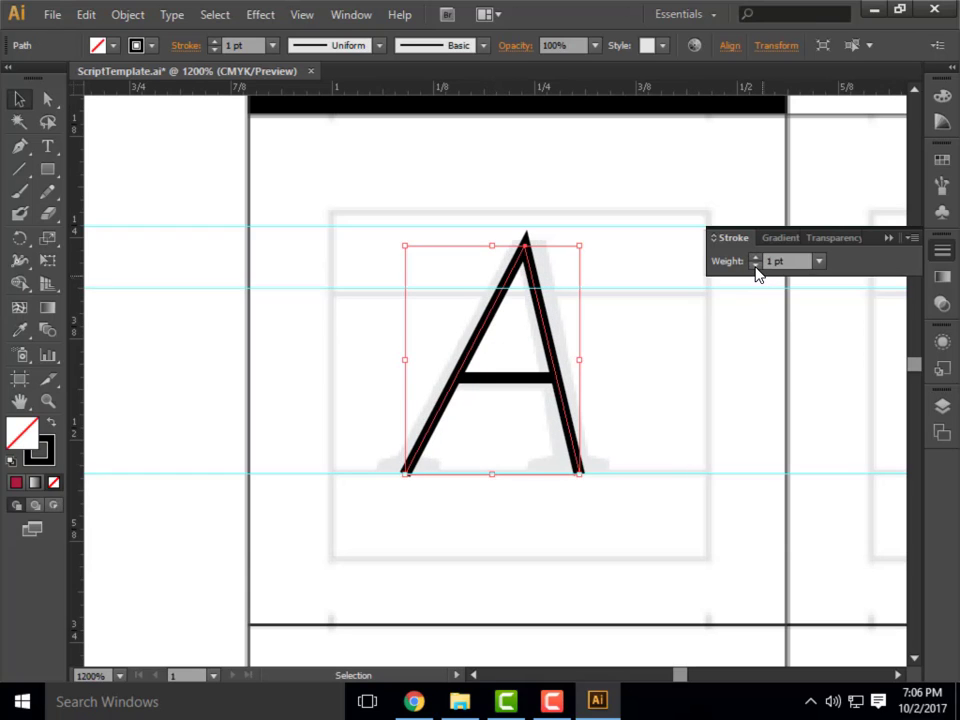
click(818, 261)
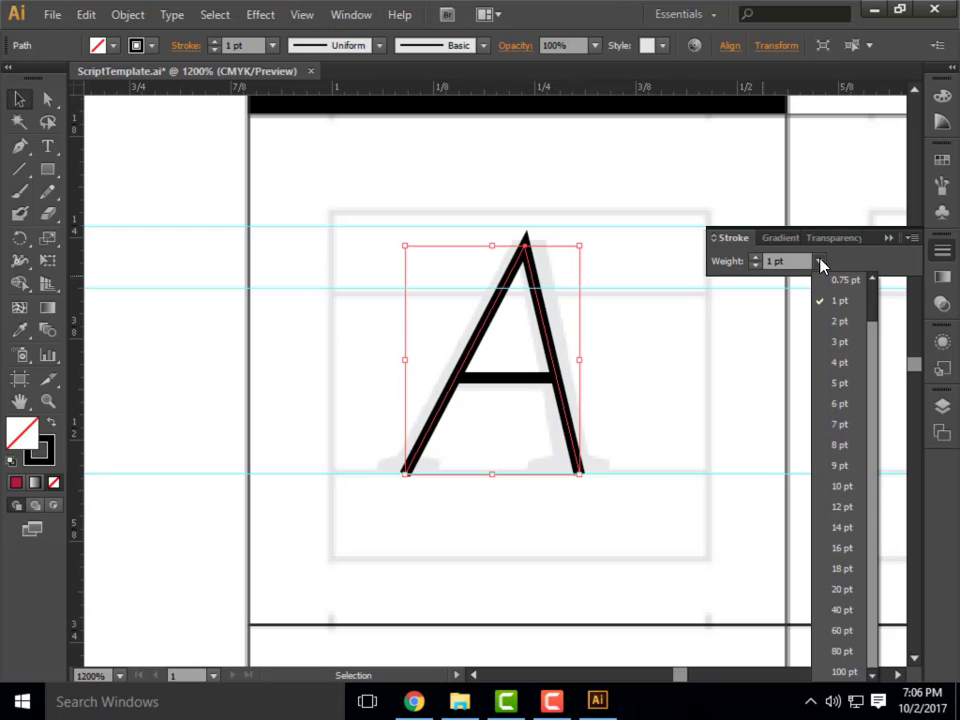
scroll(859, 434, up, 1)
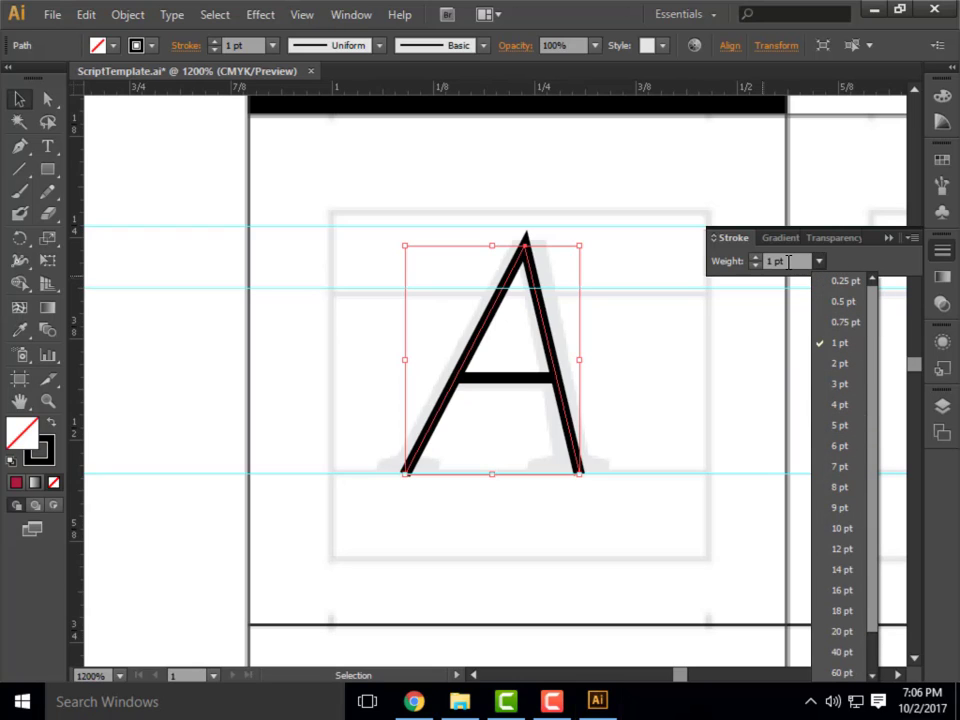
click(788, 261)
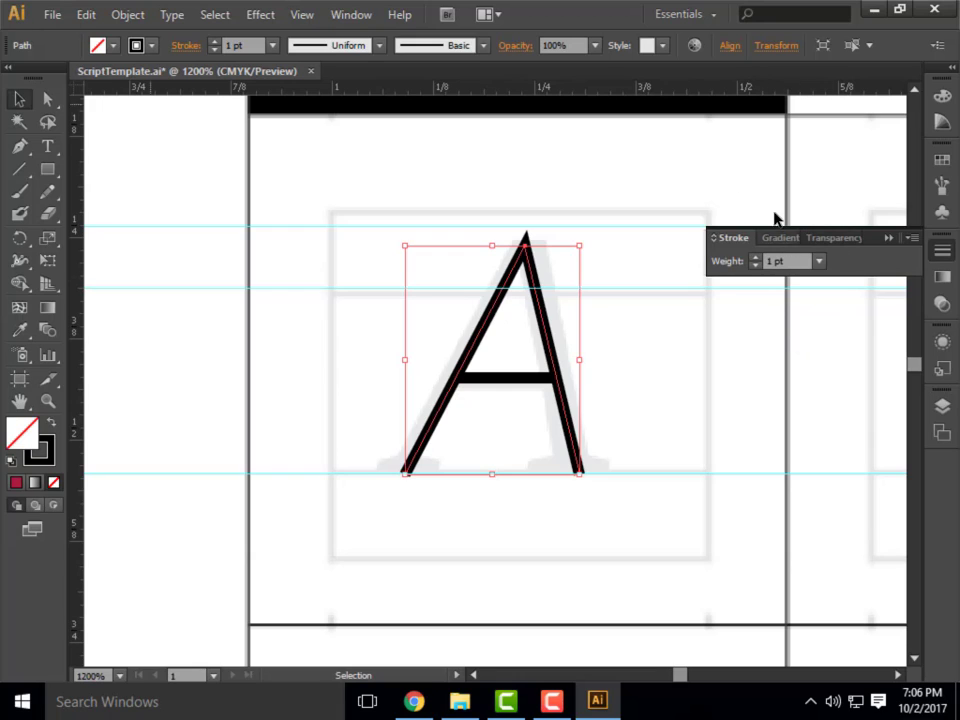
Show the full stroke options for the A's slanted strokes and hide them again.
click(912, 242)
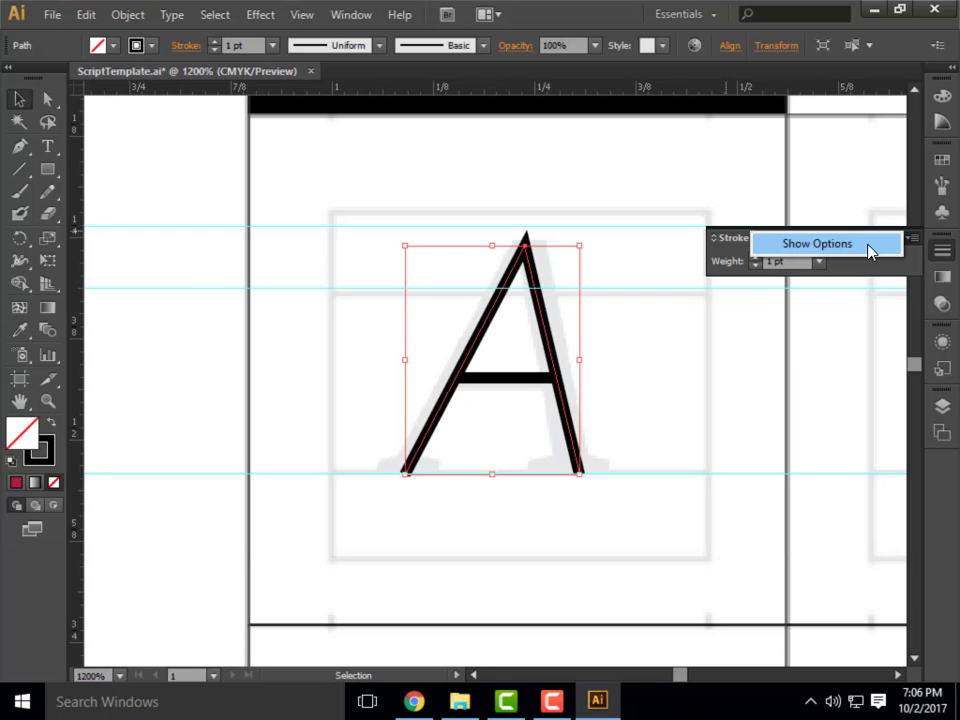
click(868, 245)
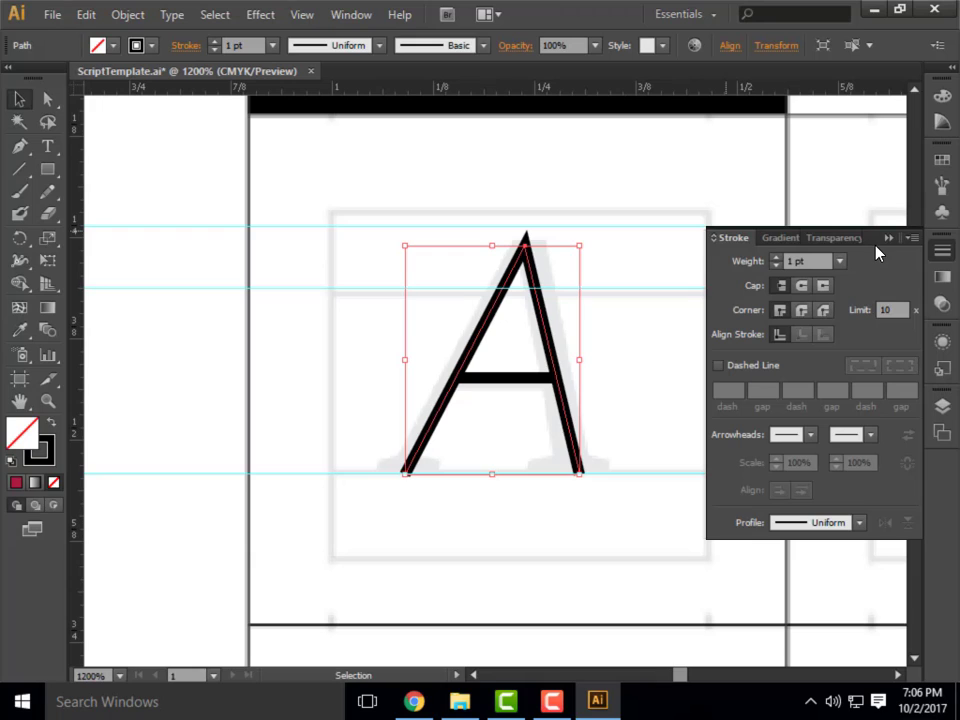
click(912, 238)
click(866, 244)
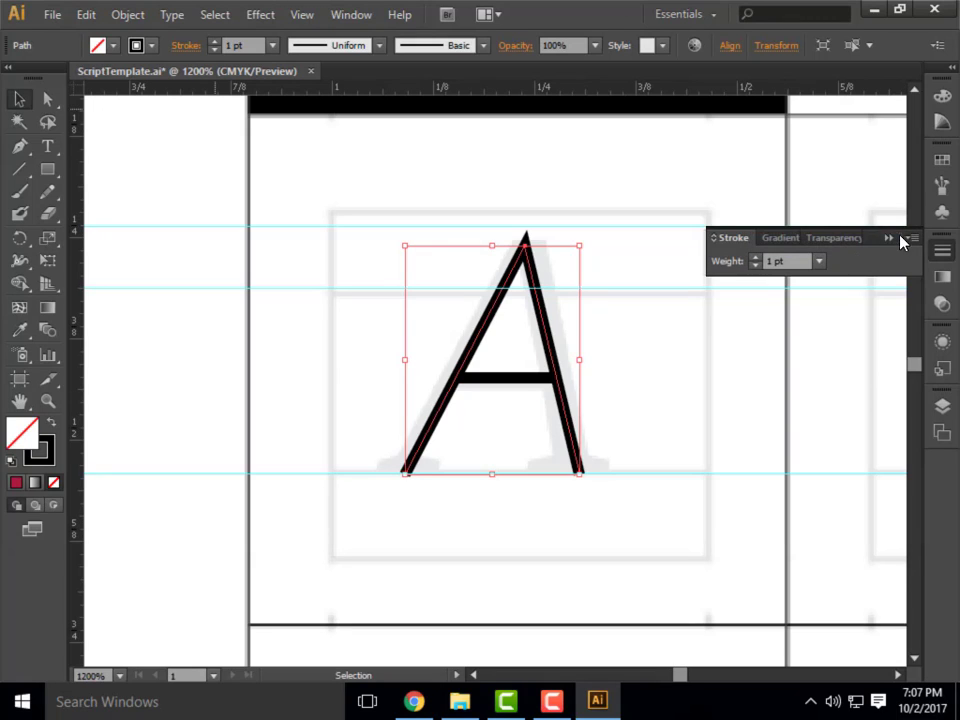
Show the full stroke options, apply a Round Cap to the A's slanted strokes and inspect the stroke ends up close.
click(912, 238)
click(830, 243)
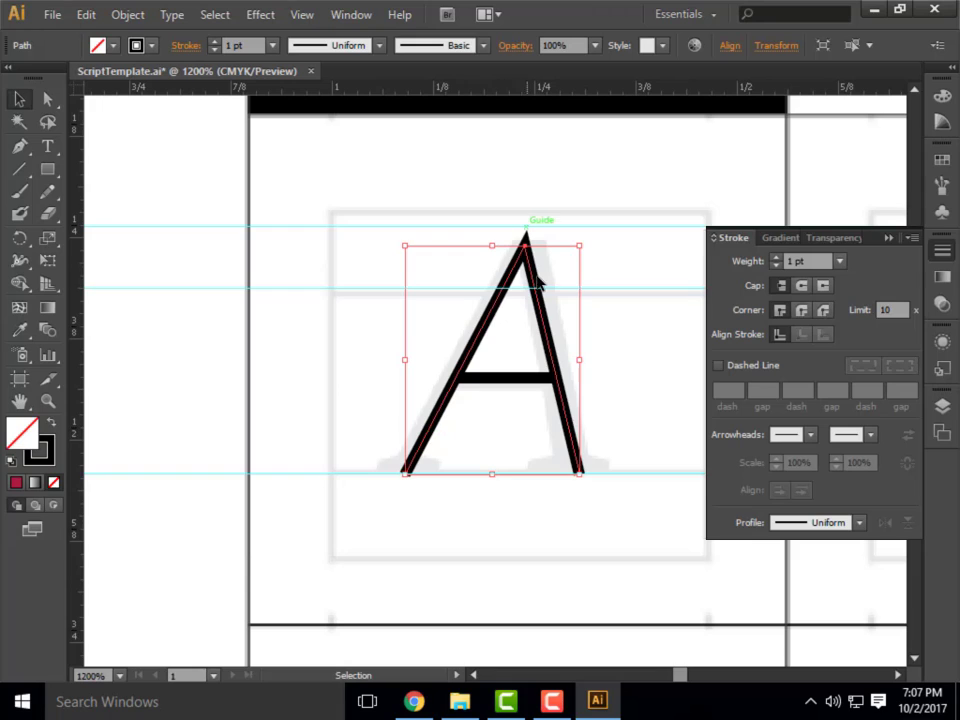
click(804, 289)
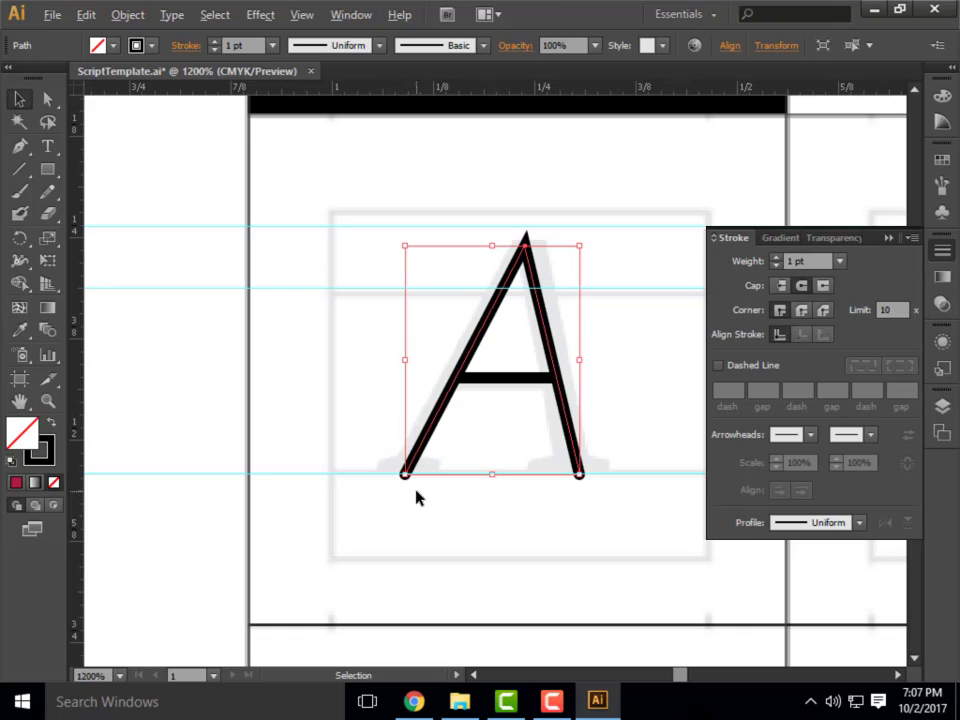
scroll(416, 497, up, 5)
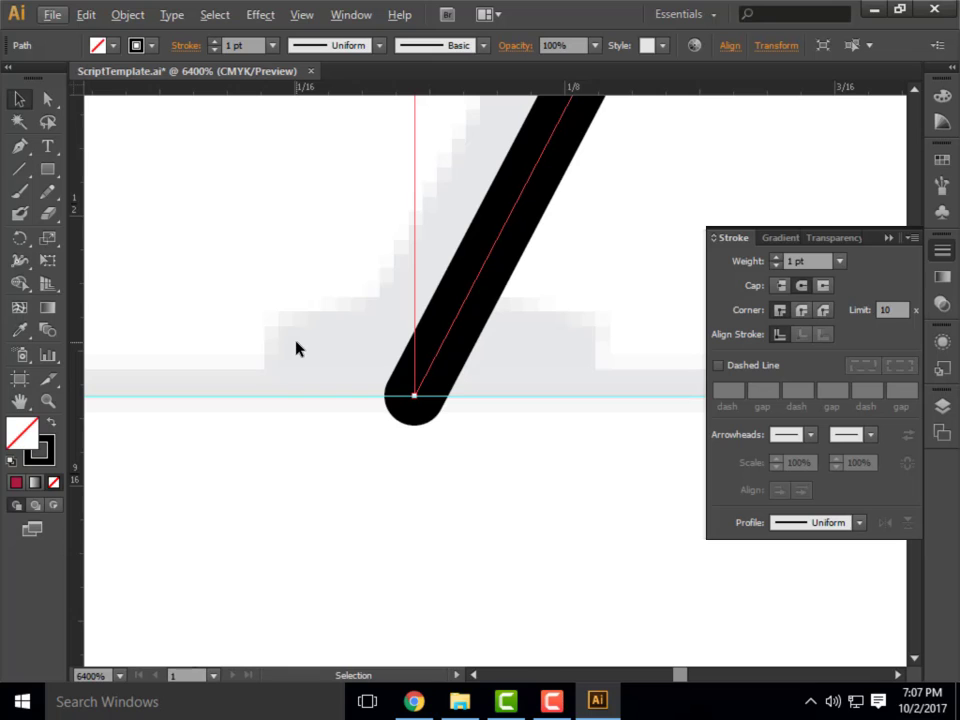
scroll(227, 276, down, 2)
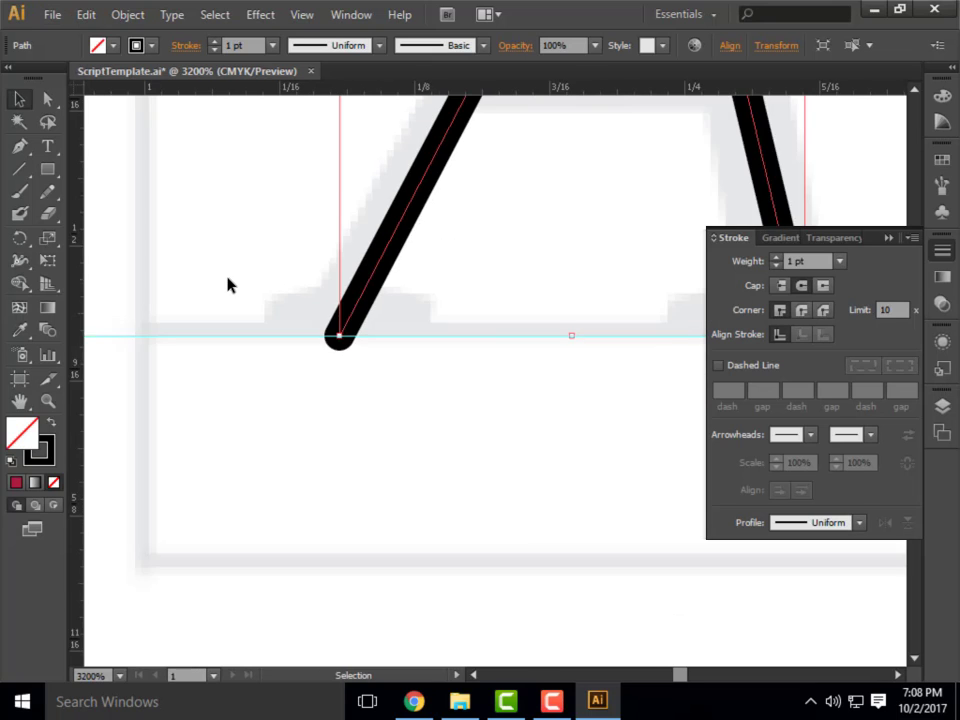
scroll(581, 551, down, 1)
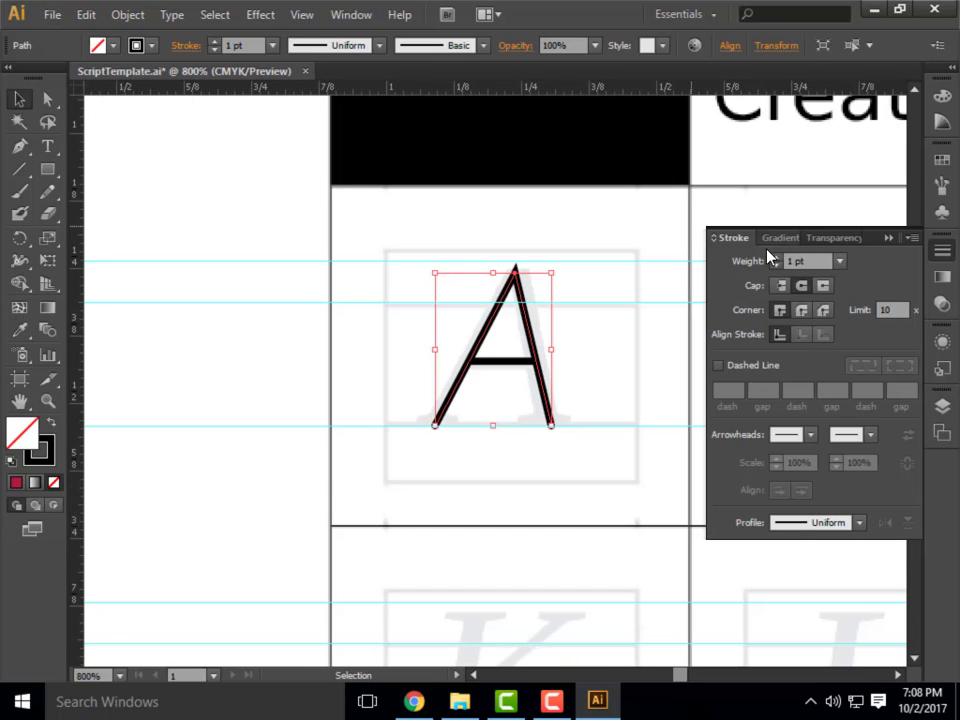
scroll(581, 414, up, 1)
scroll(298, 448, up, 2)
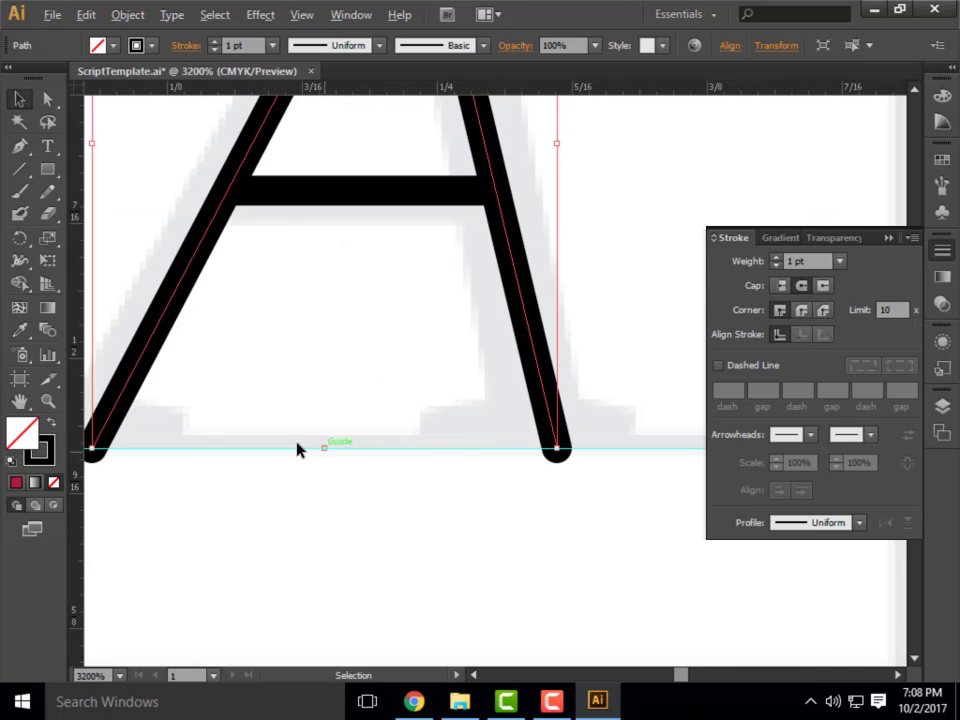
scroll(444, 412, down, 1)
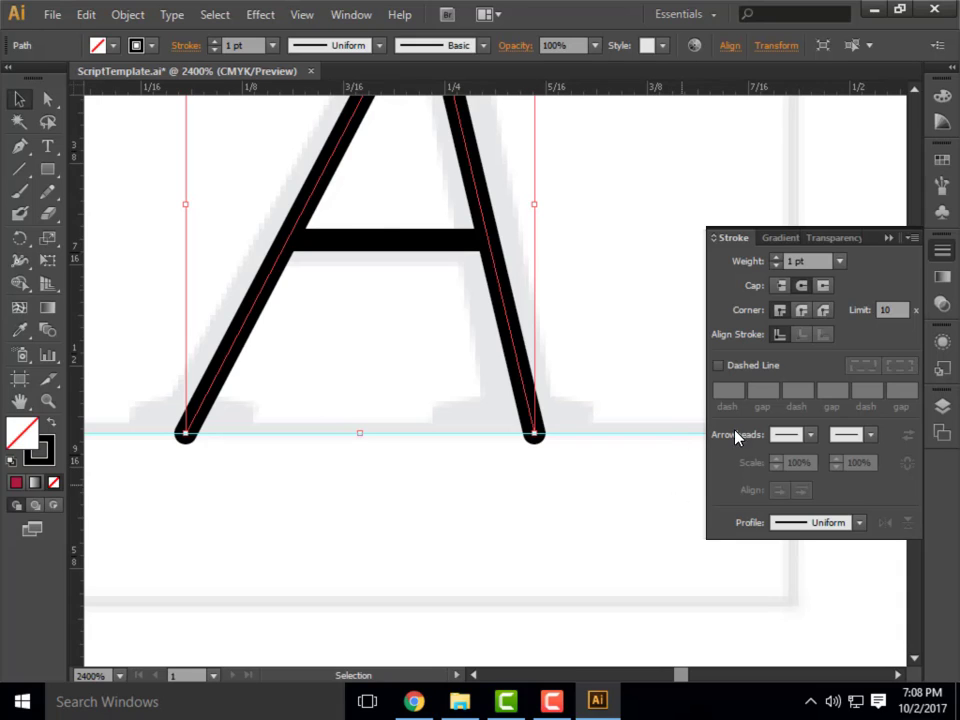
Compare the butt, round and projecting caps on the A's slanted strokes, ending on the Round Cap.
click(779, 285)
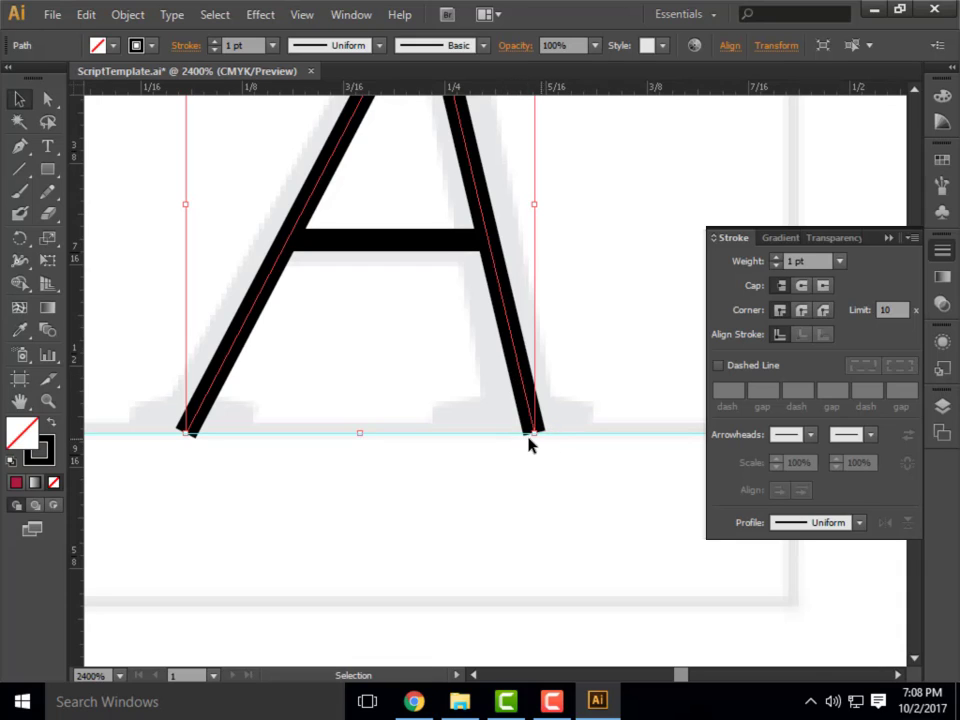
click(801, 285)
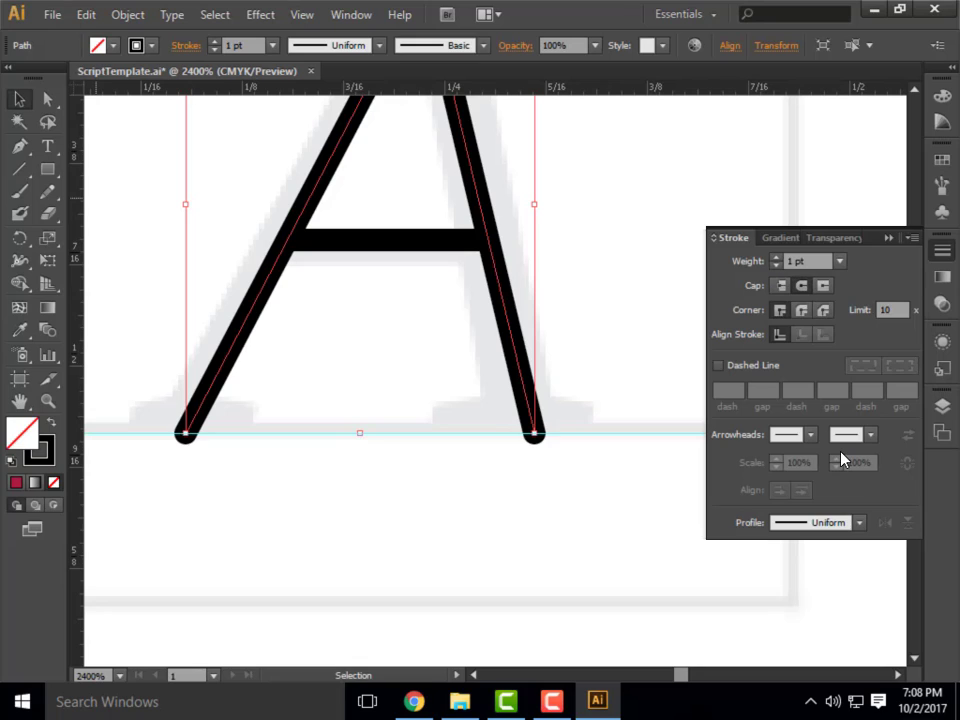
click(822, 286)
click(780, 286)
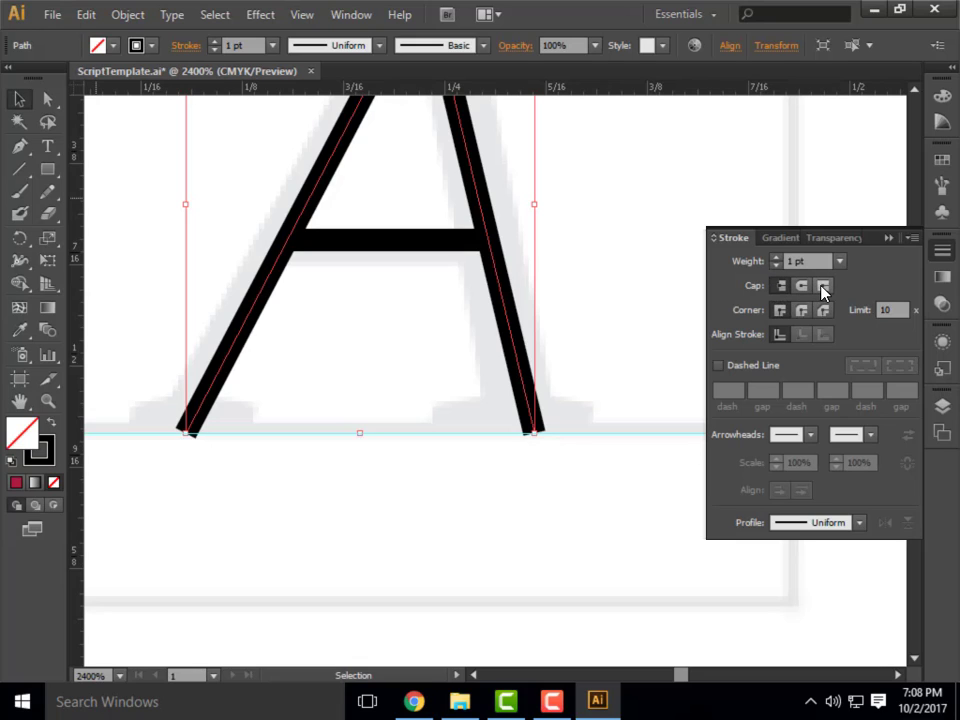
click(824, 287)
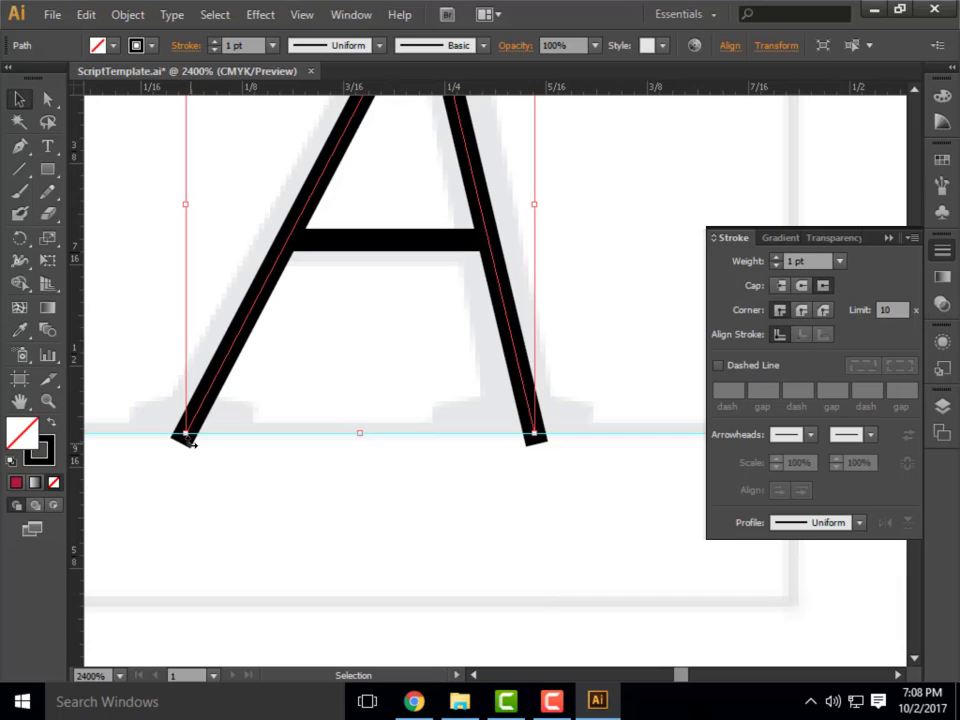
click(800, 291)
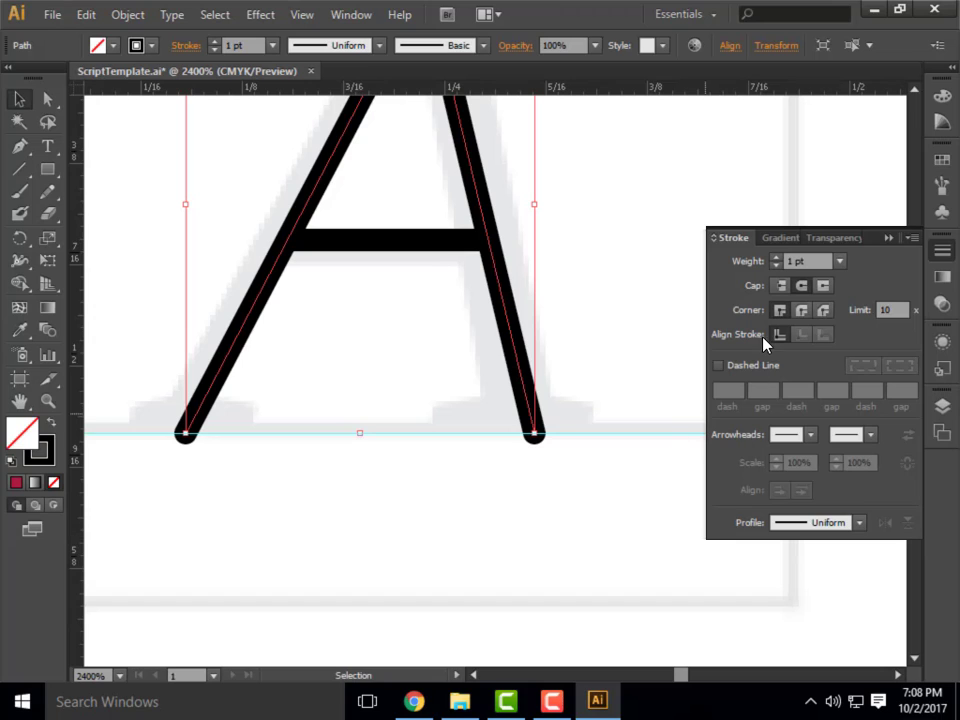
Apply a Round Join to the corner at the apex of the A's slanted strokes.
scroll(450, 476, down, 1)
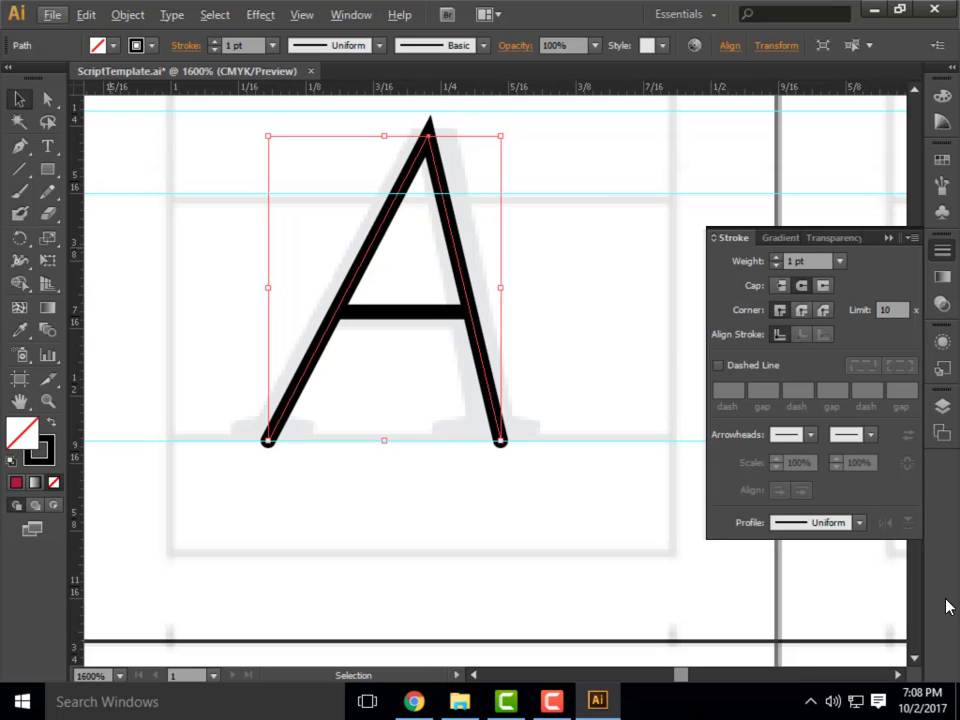
click(801, 311)
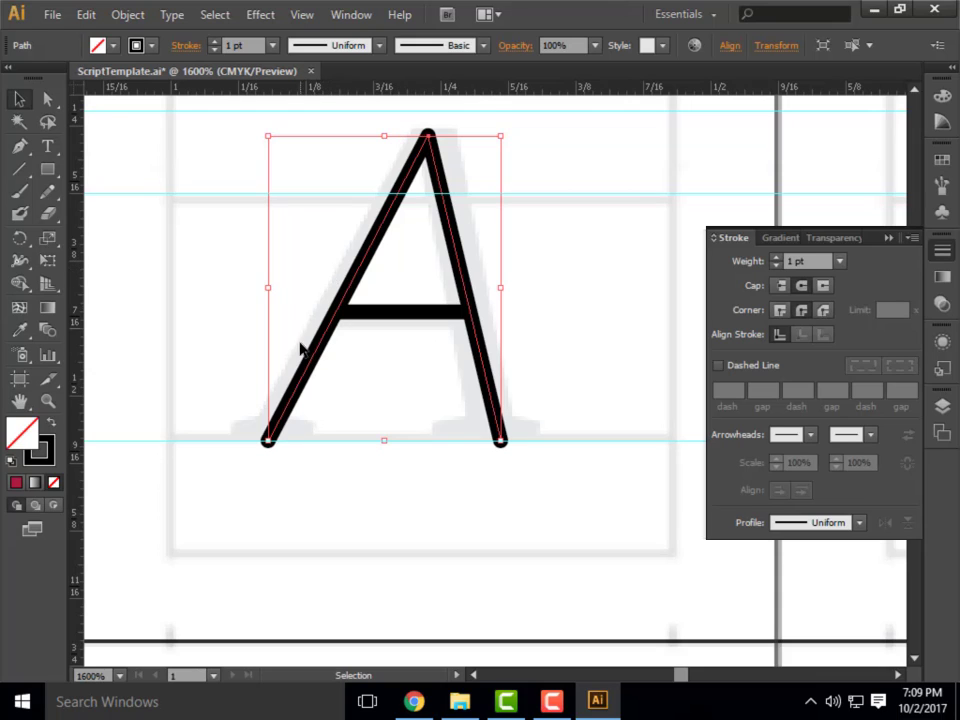
Draw an open four-point test path with the Pen tool between the A and B cells.
scroll(298, 340, down, 2)
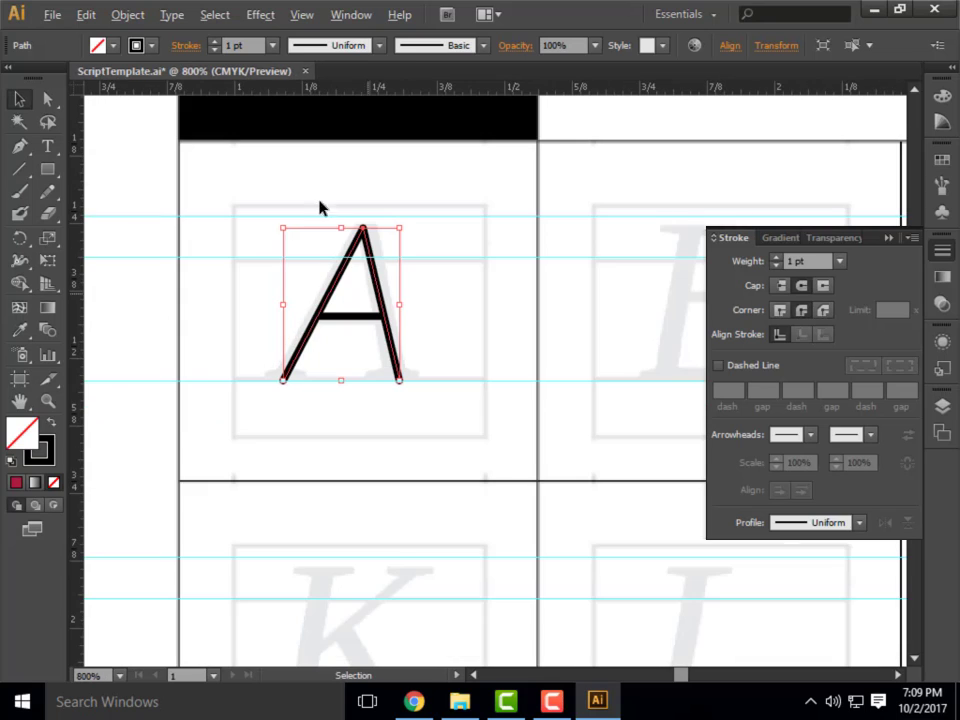
click(19, 146)
click(483, 387)
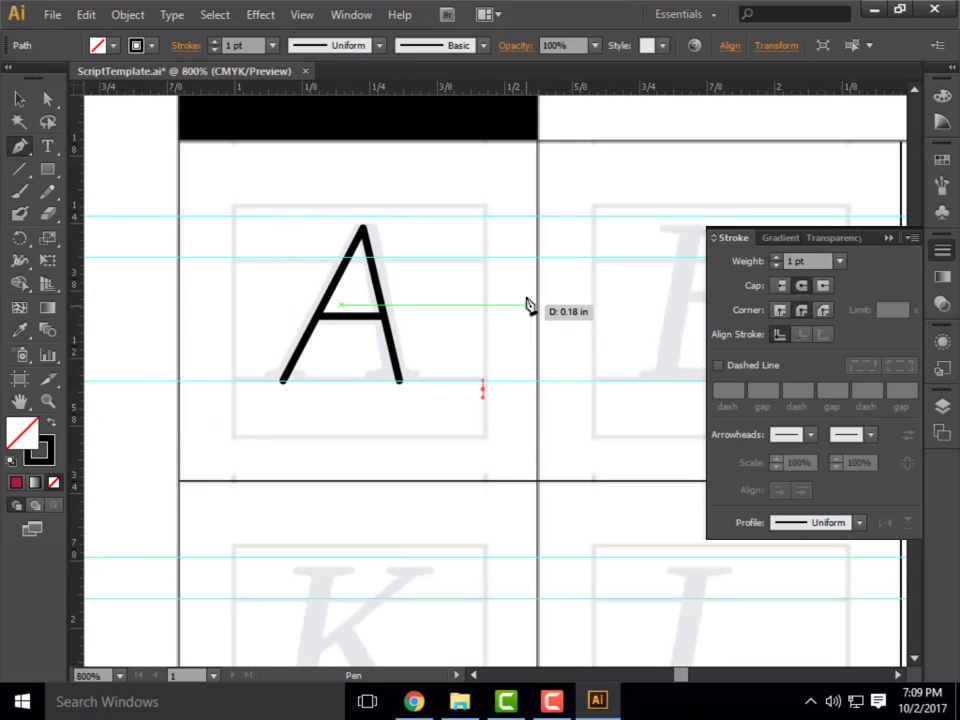
click(568, 258)
click(642, 250)
click(675, 310)
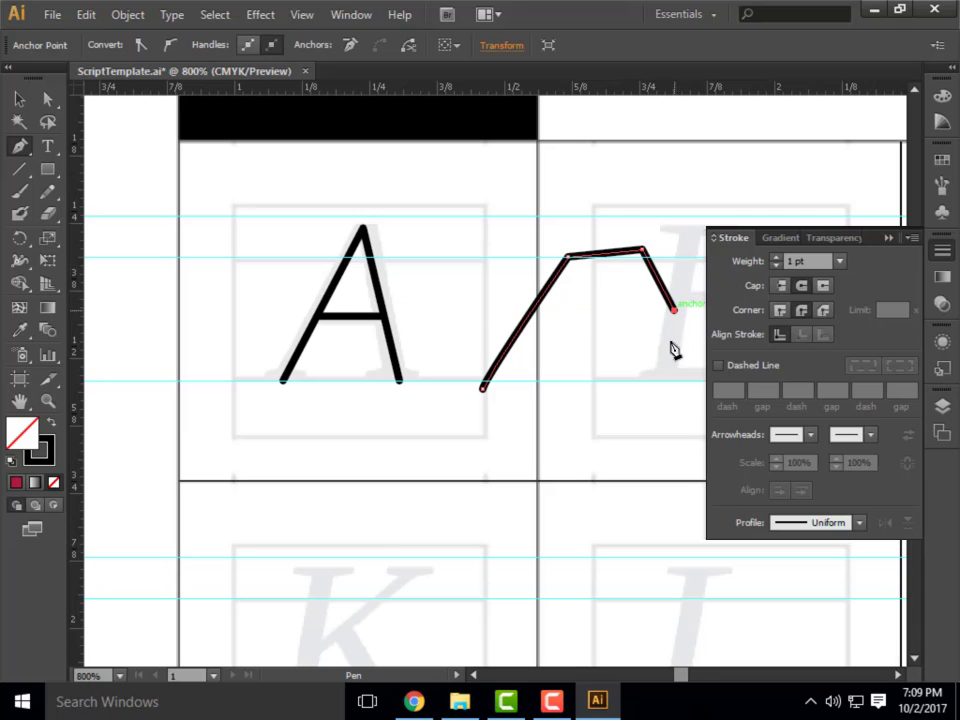
Give the test path butt caps and miter corners, then delete the path.
click(781, 310)
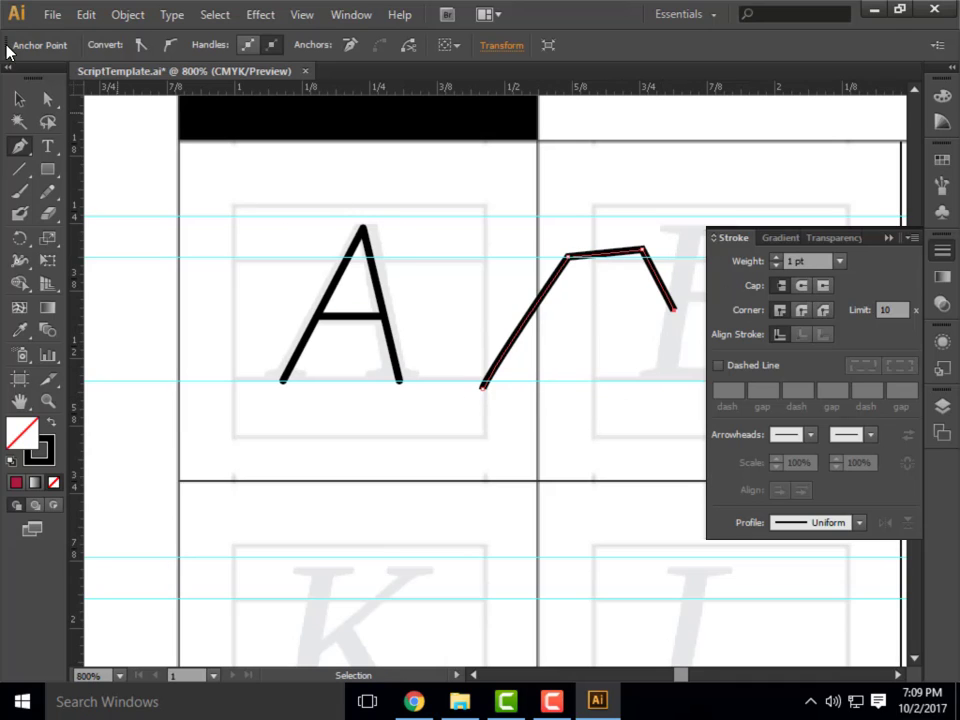
click(19, 99)
key(ctrl+z)
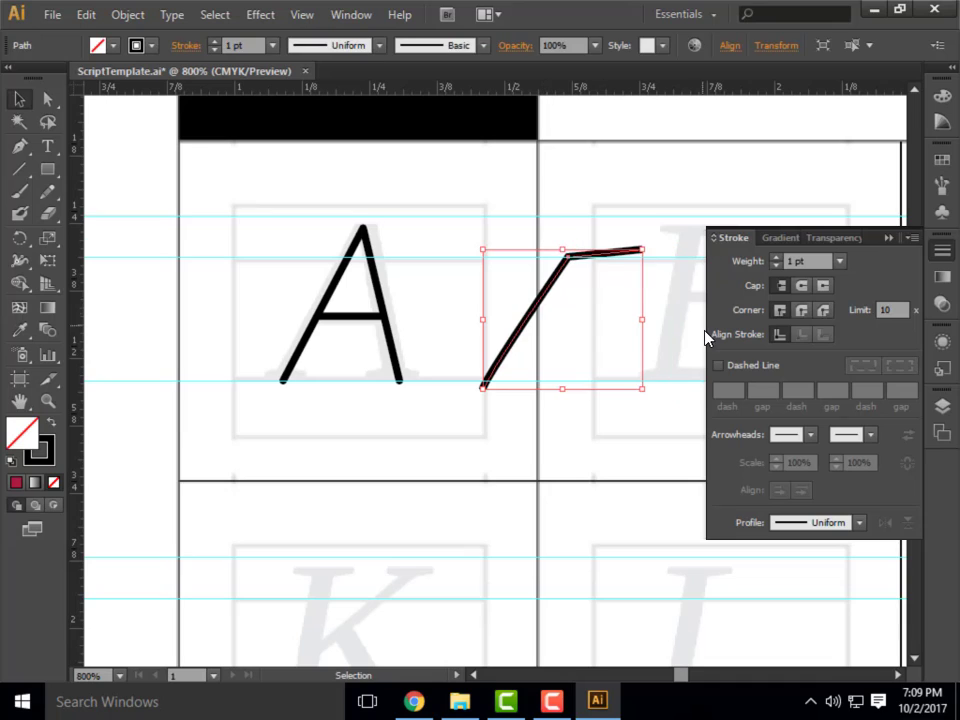
key(Delete)
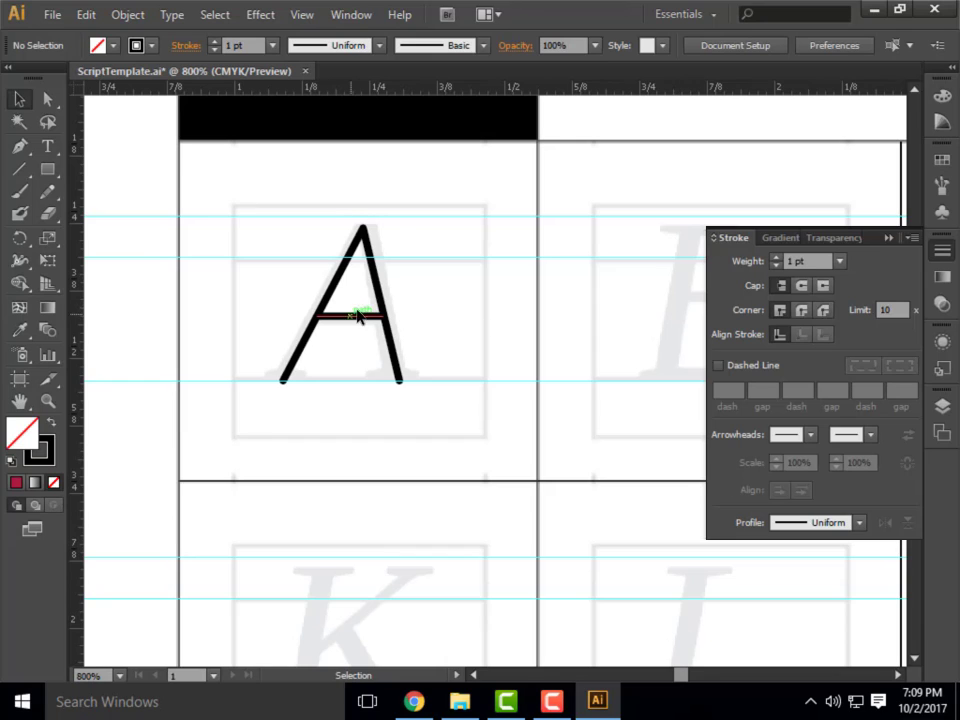
Turn the A's slanted strokes into a dashed line with a 2 pt dash.
scroll(360, 298, up, 1)
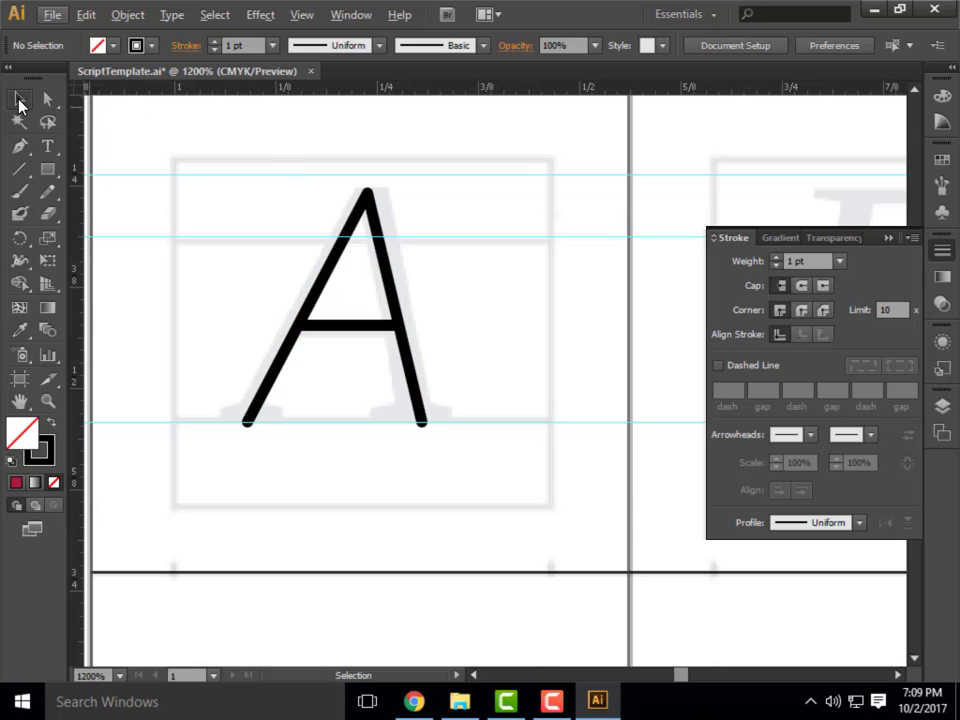
click(400, 306)
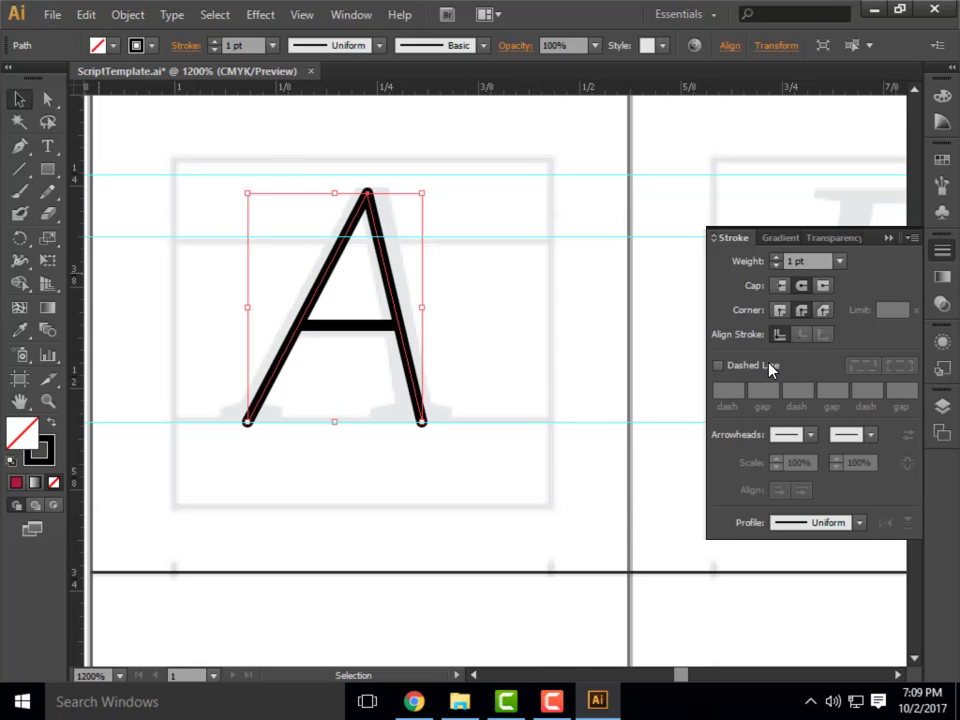
click(718, 366)
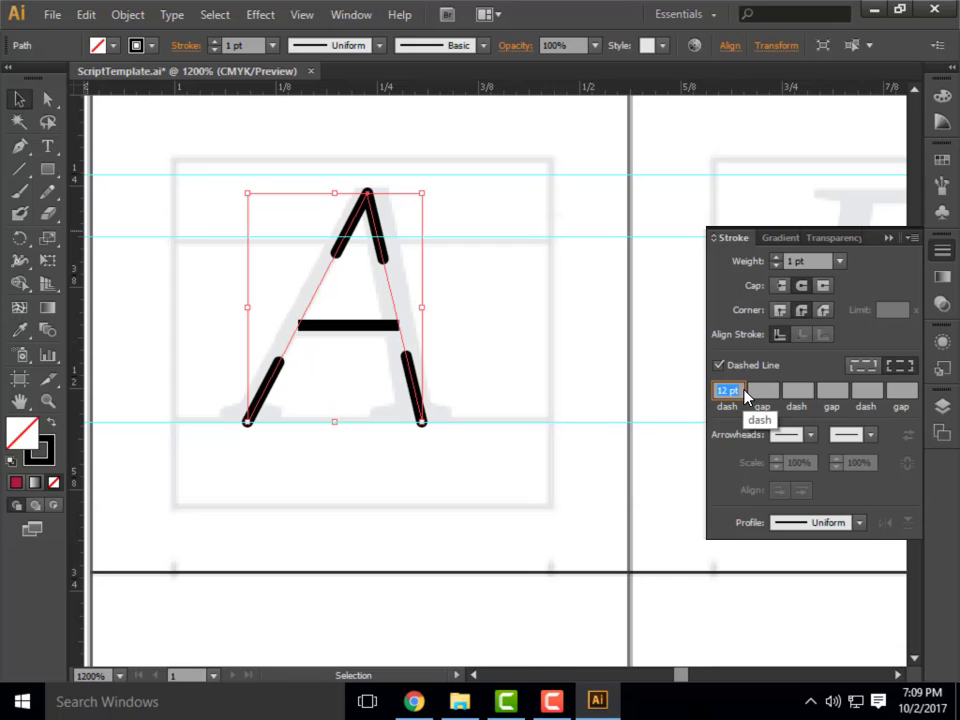
drag(742, 391, 678, 391)
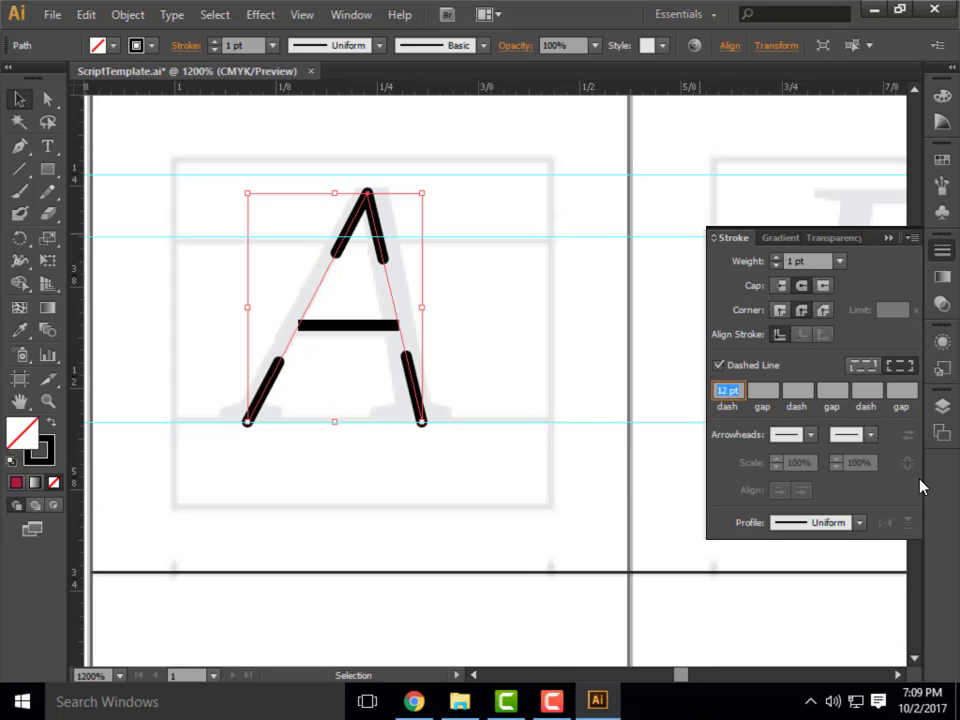
text(2)
key(Return)
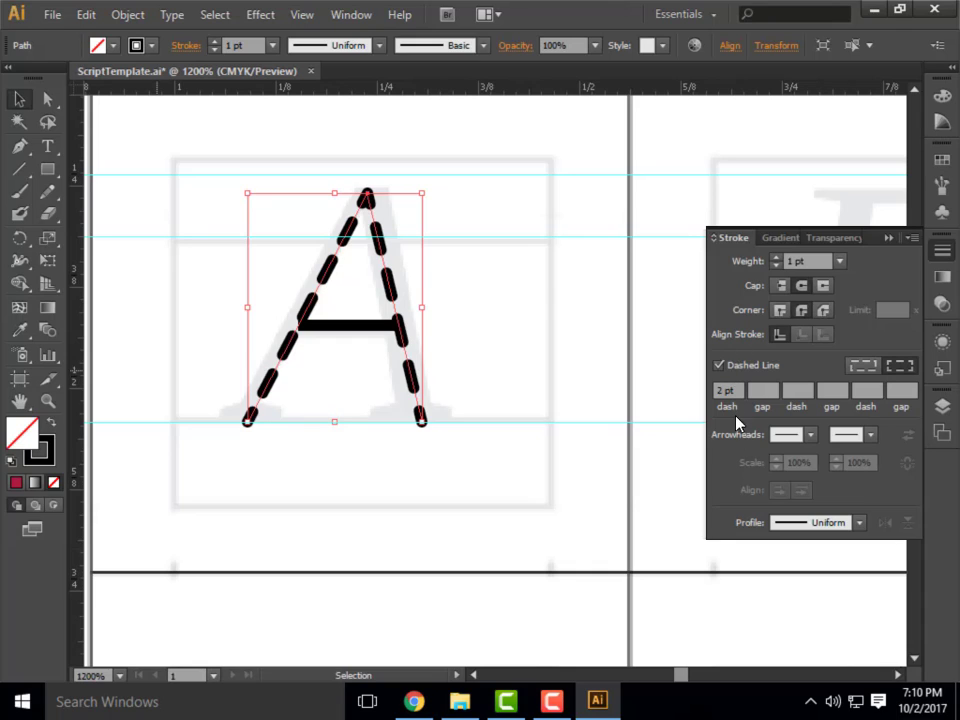
Set the dashed line's first gap to 2 pt and its second dash to 2 pt.
click(766, 390)
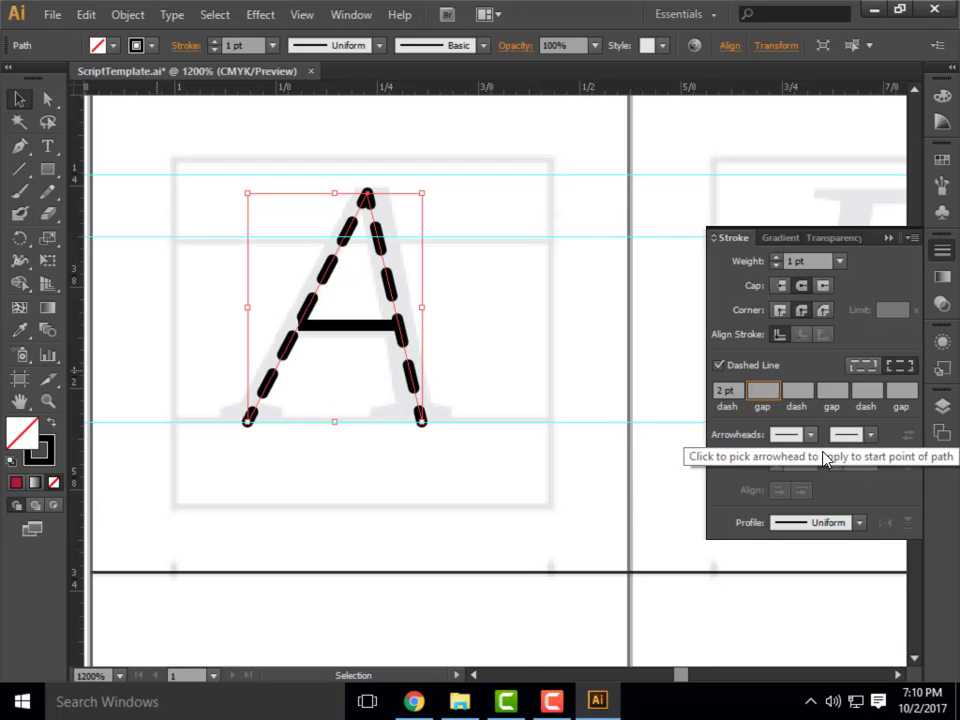
text(2)
key(Tab)
text(2)
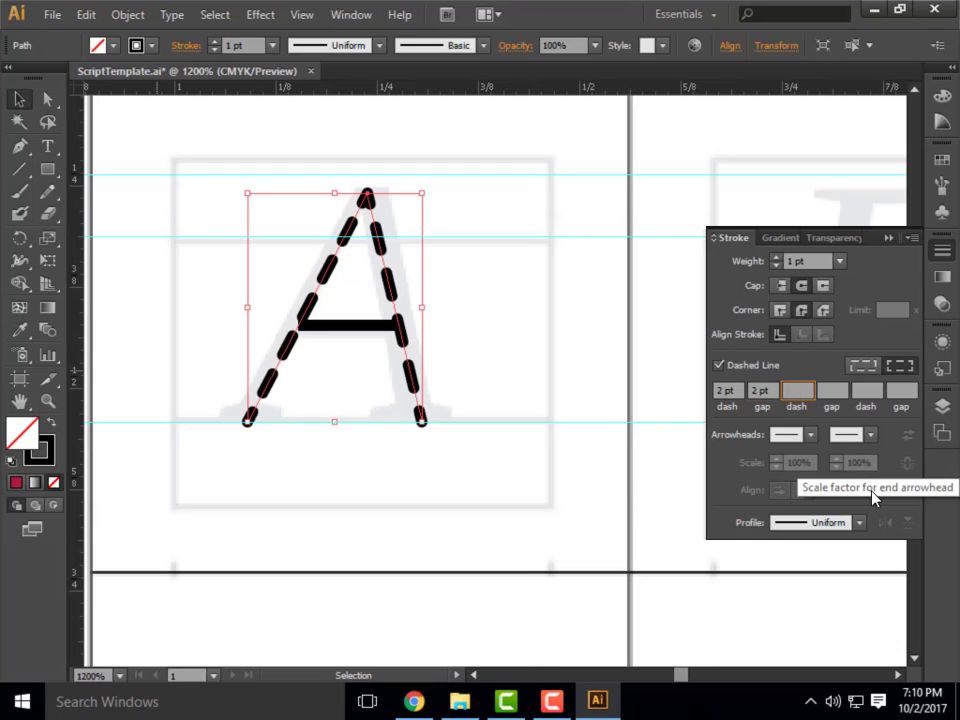
key(Return)
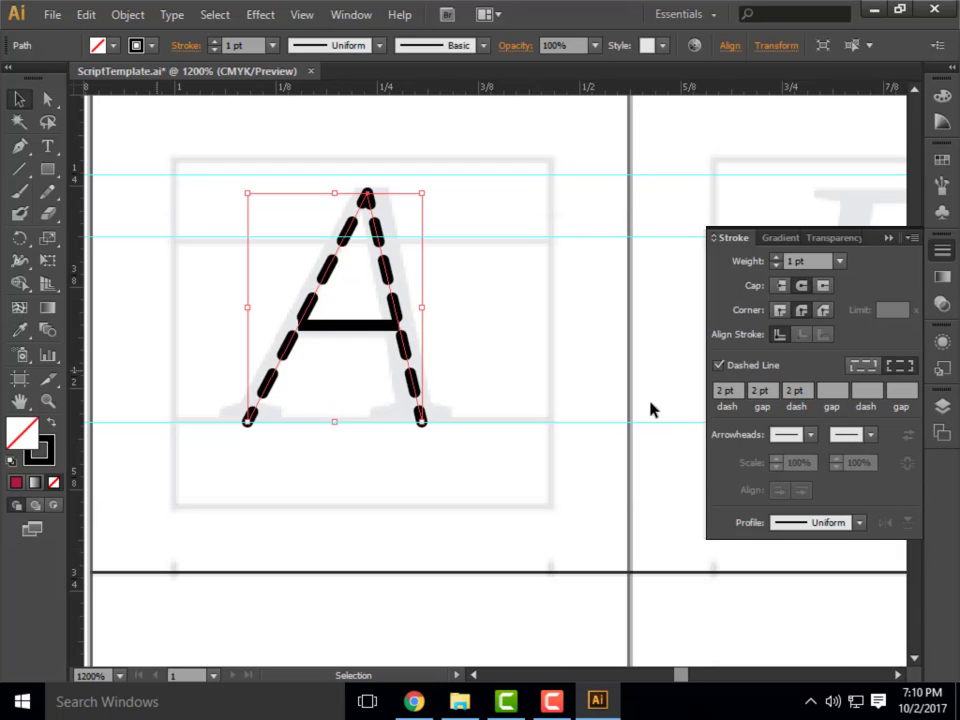
Set the dashed line's first gap to 10 pt, then turn dashing off for the slanted strokes.
click(764, 391)
text(10)
key(Return)
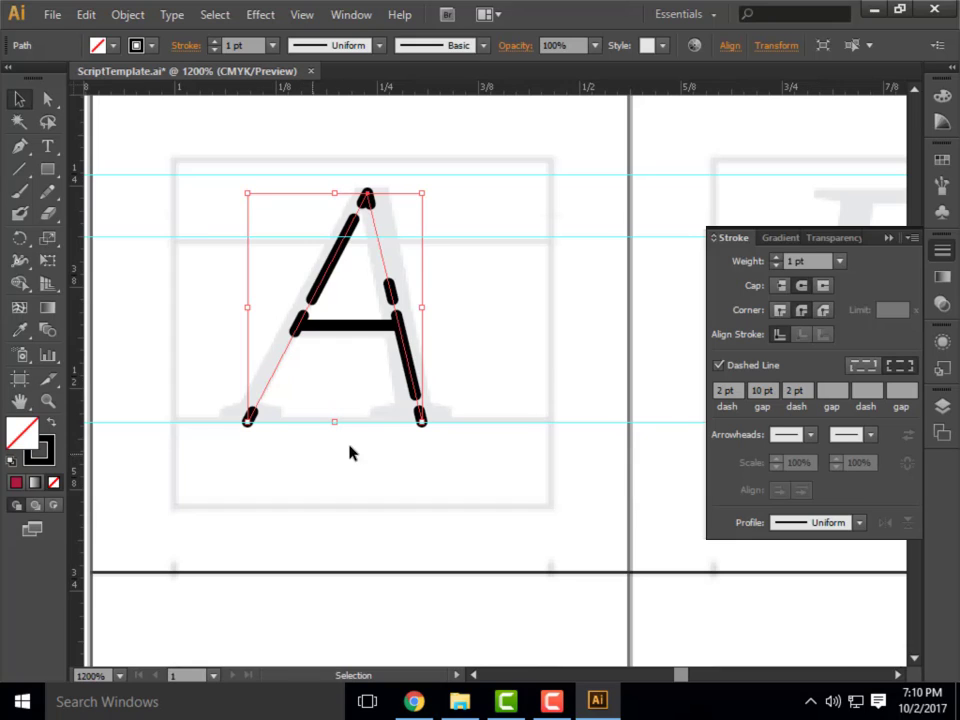
click(718, 366)
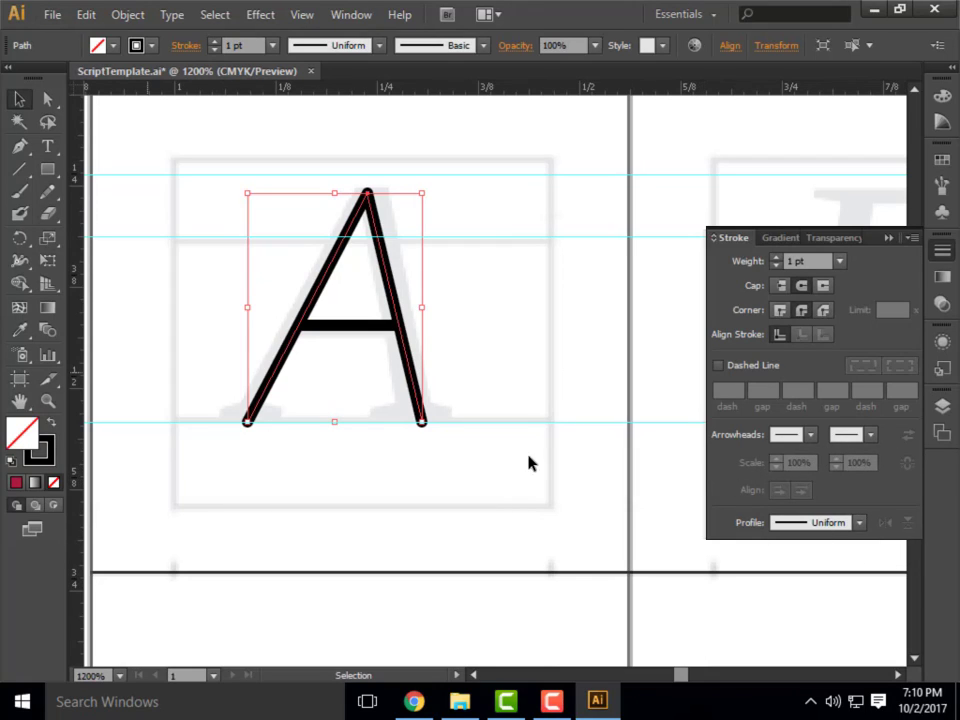
Deselect the A and collapse the stroke options.
scroll(111, 303, down, 3)
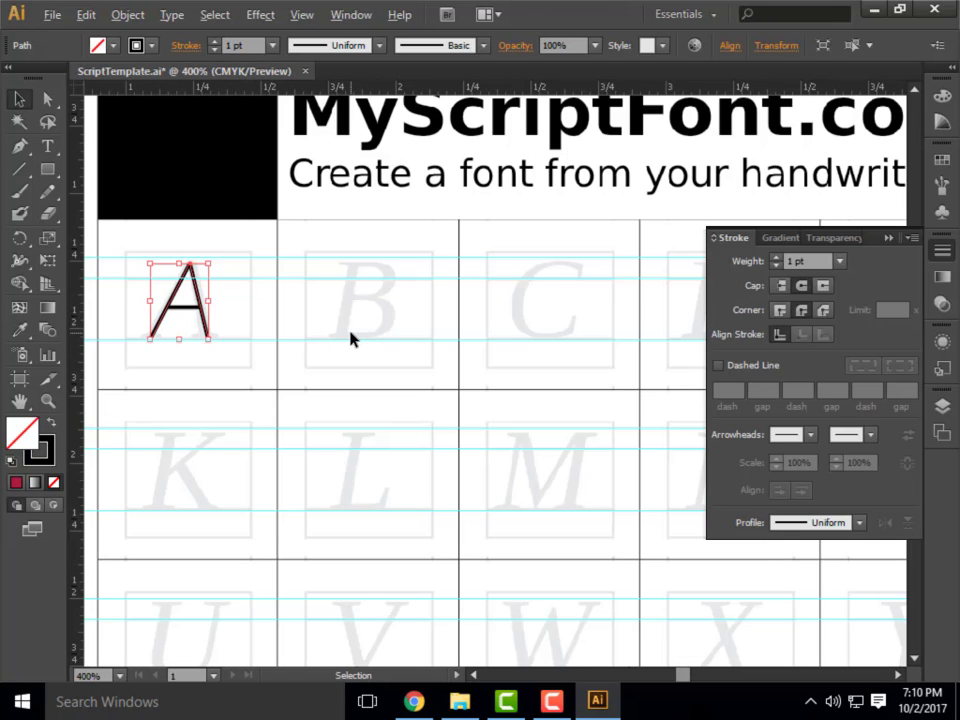
scroll(164, 276, up, 1)
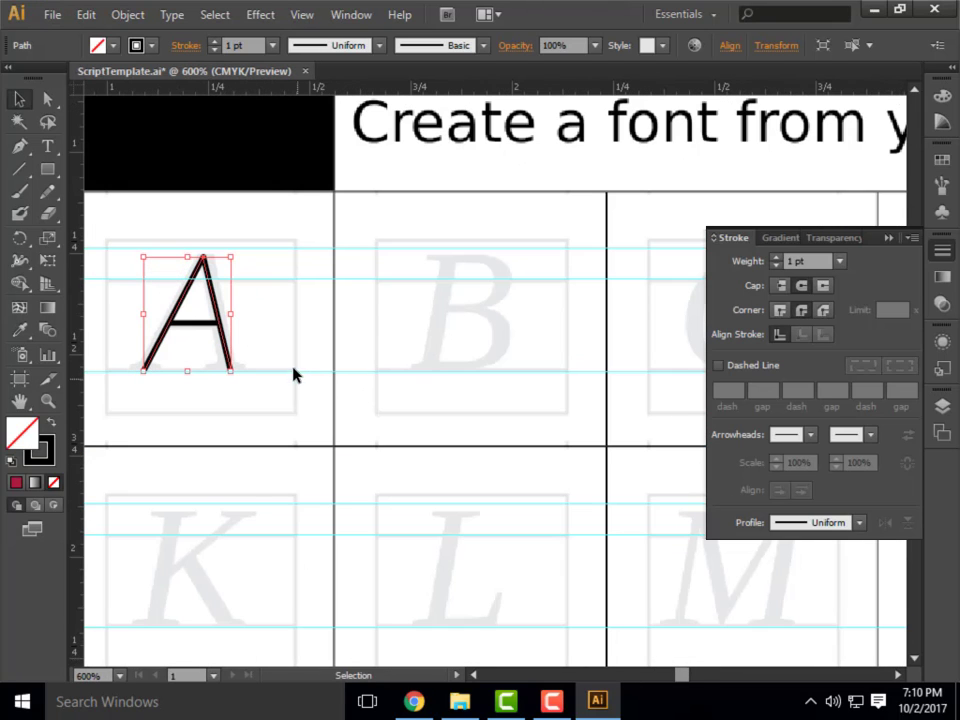
click(268, 336)
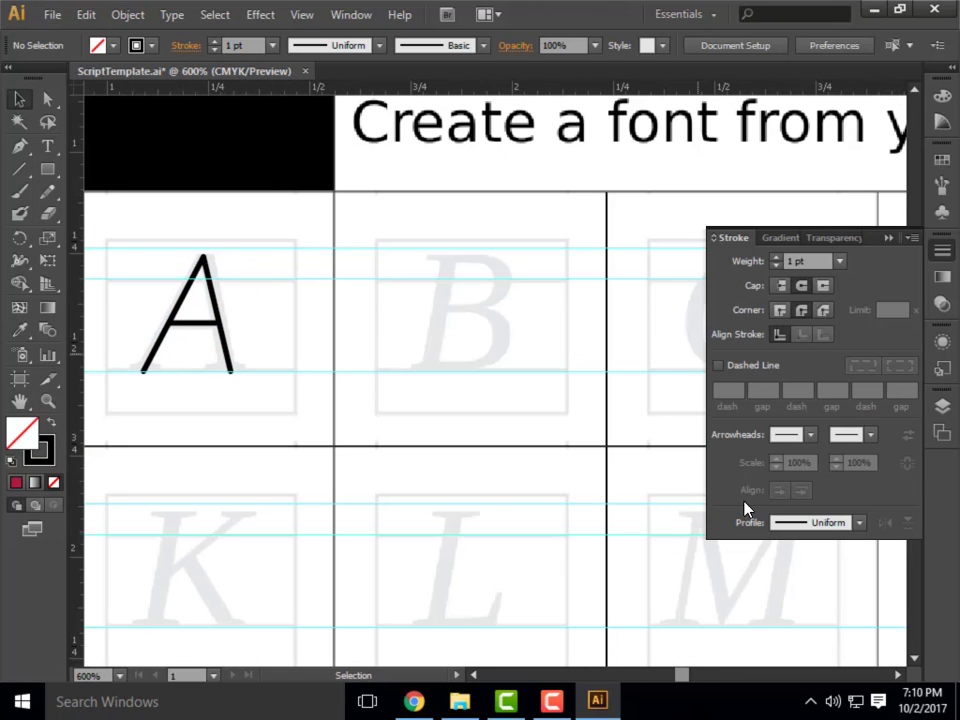
click(889, 239)
Draw the B's vertical stem with the Pen tool from the baseline guide up to the top guide, and add a short horizontal top bar.
scroll(490, 280, up, 2)
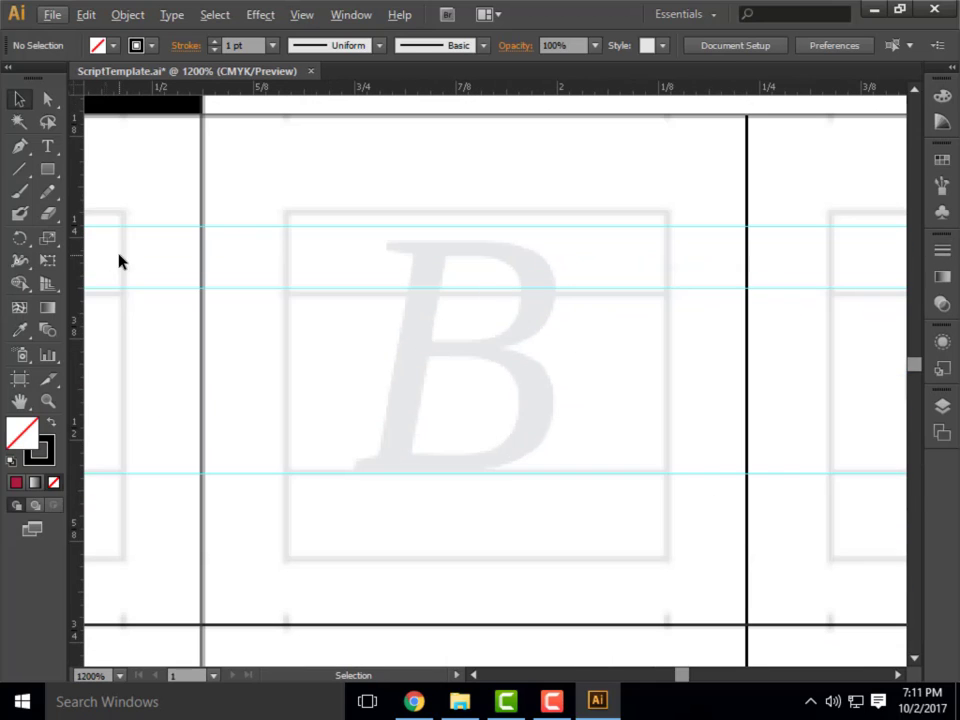
click(19, 149)
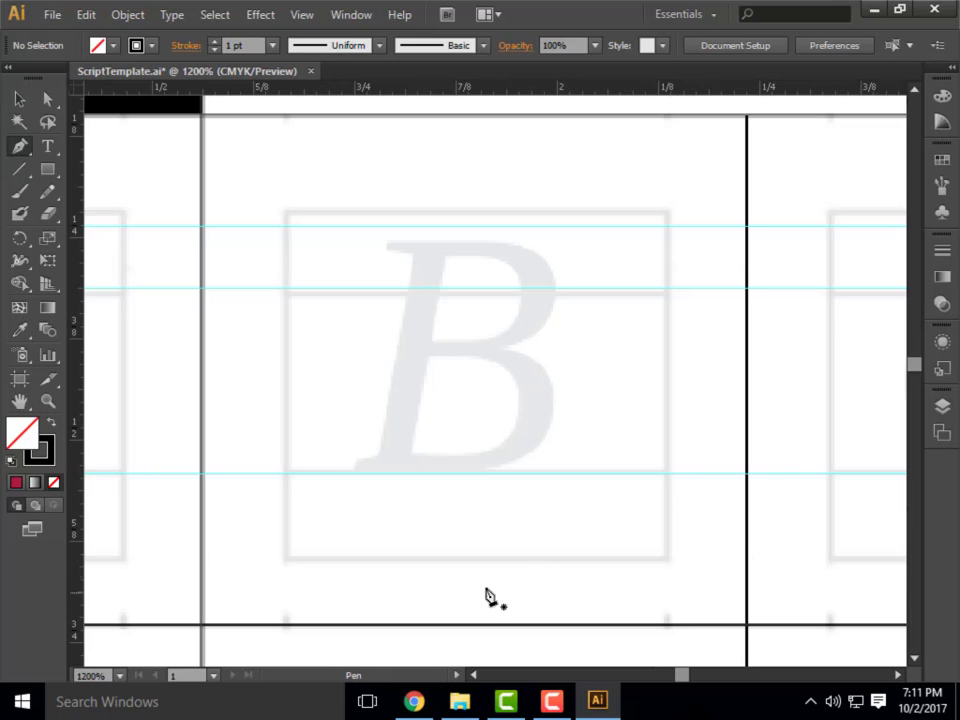
click(391, 475)
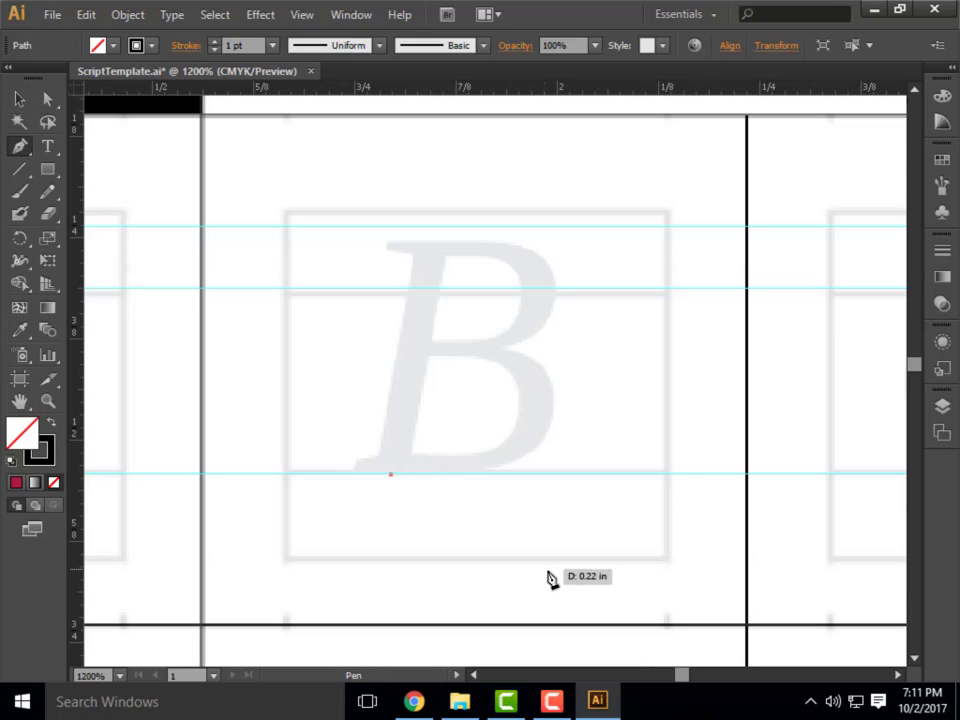
click(390, 474)
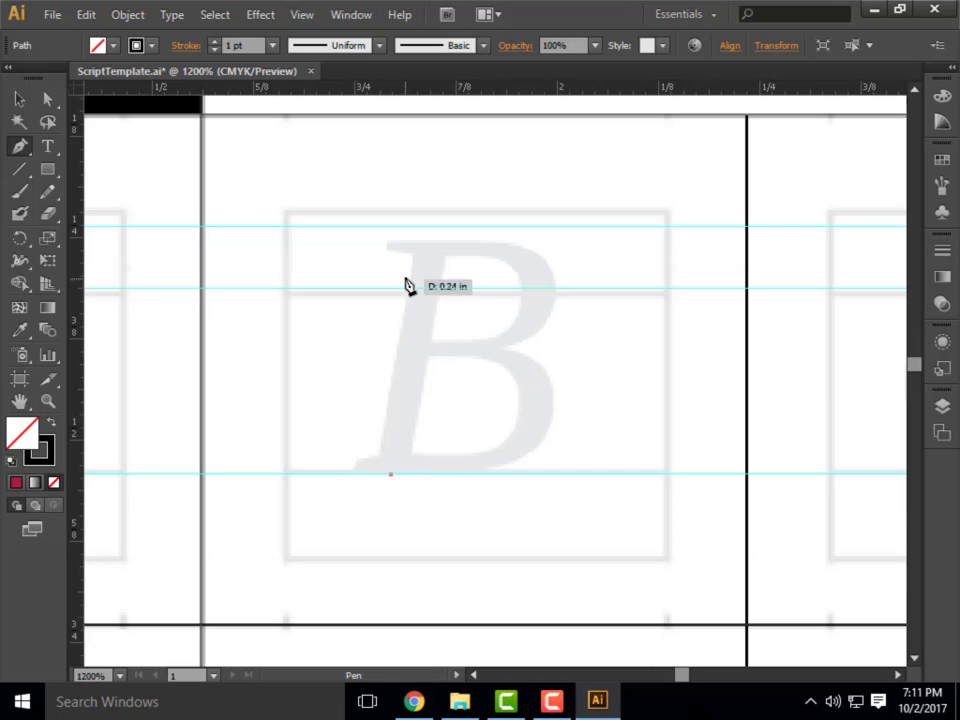
click(390, 226)
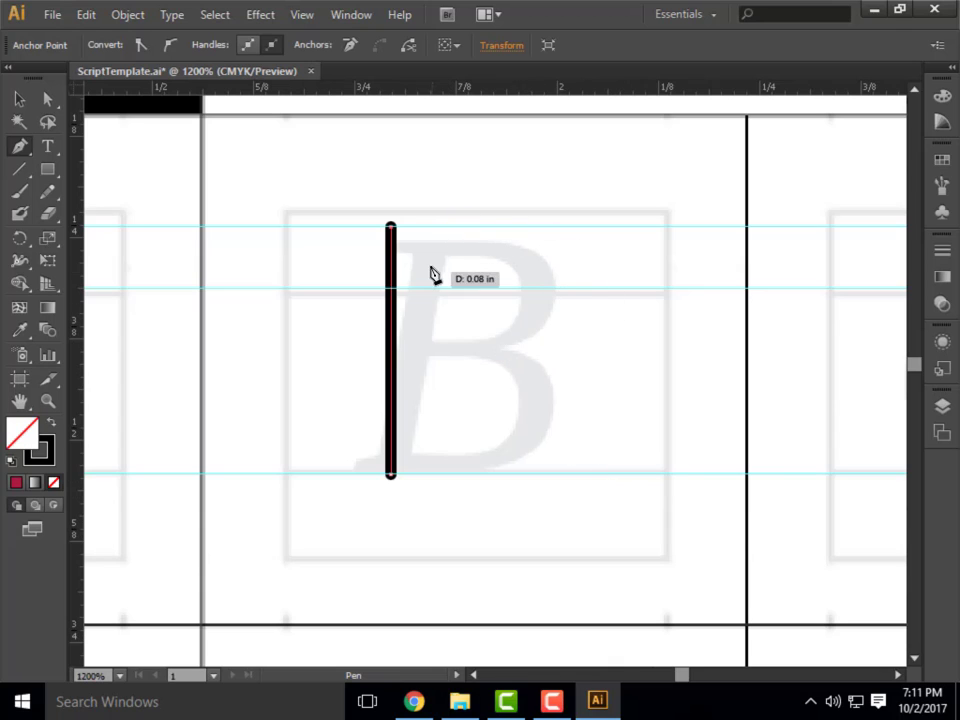
click(483, 227)
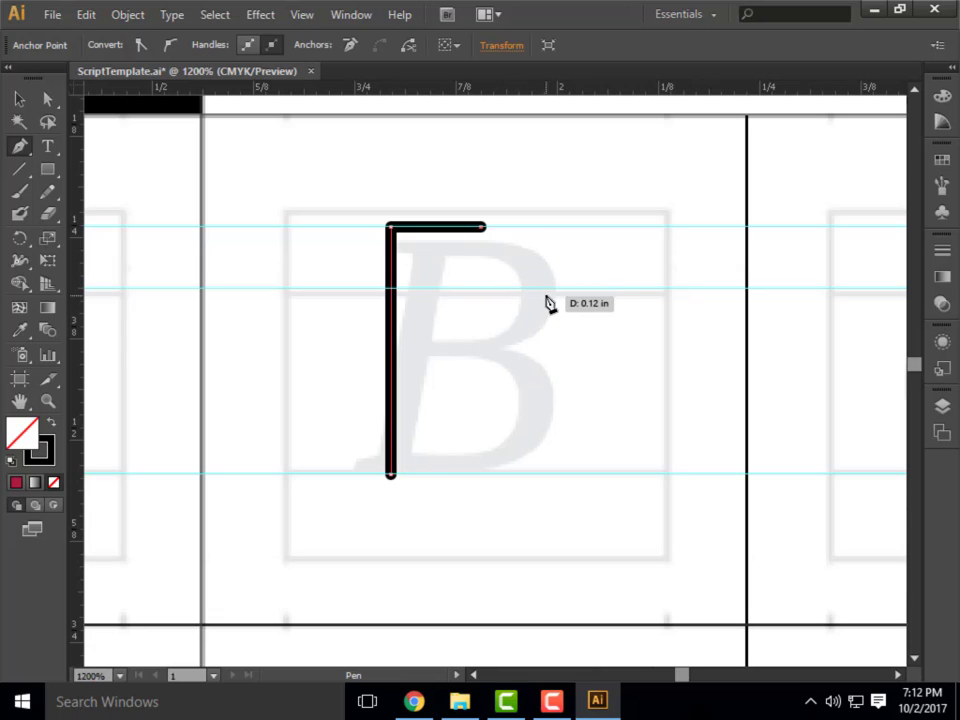
Continue the path with the B's rounded upper bowl and a straight middle bar about 0.12 in long back to the stem, then deselect it.
drag(538, 288, 477, 437)
drag(477, 437, 540, 360)
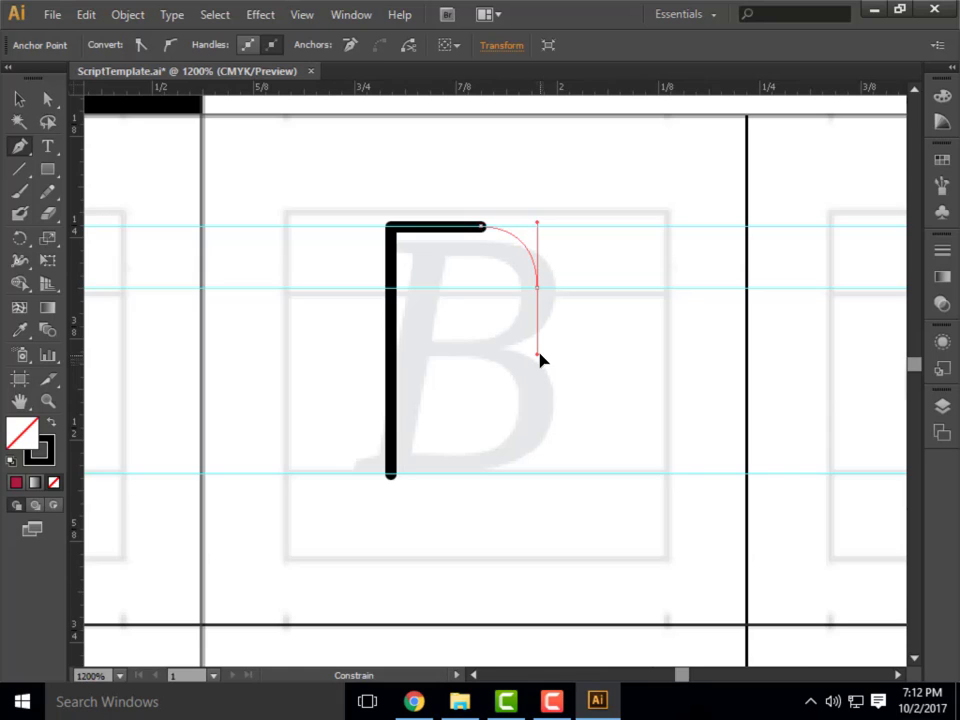
drag(539, 357, 538, 355)
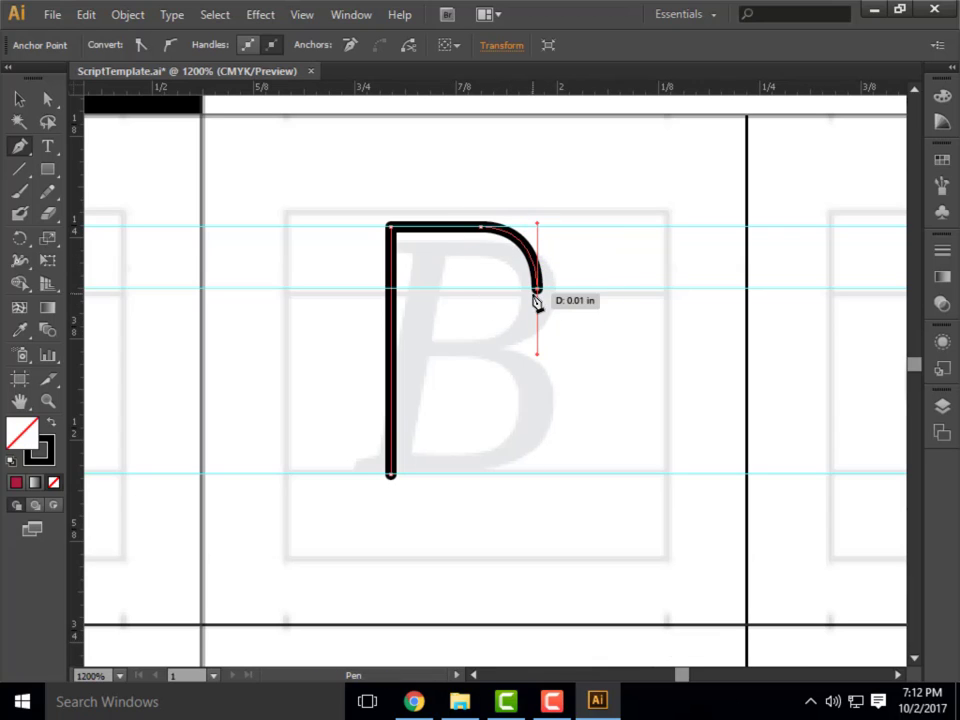
click(485, 351)
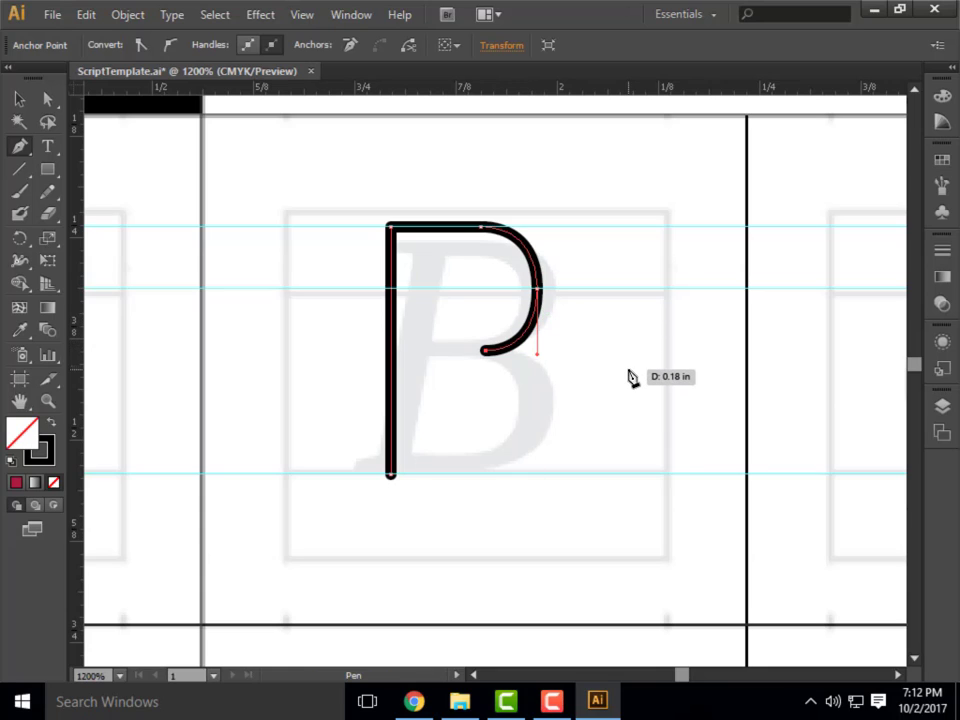
click(392, 352)
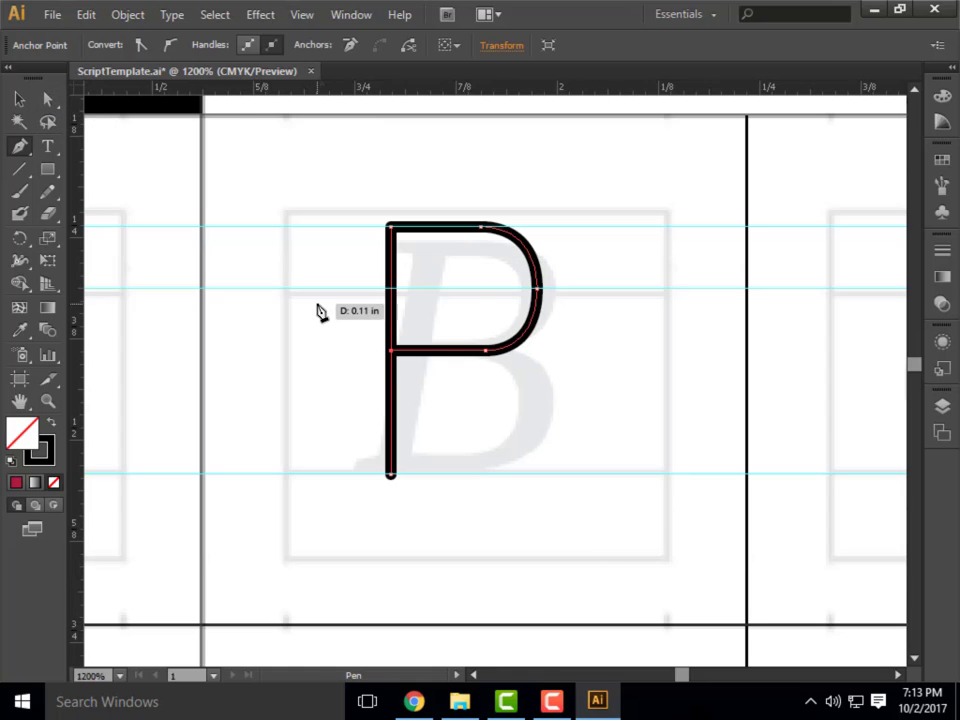
key(v)
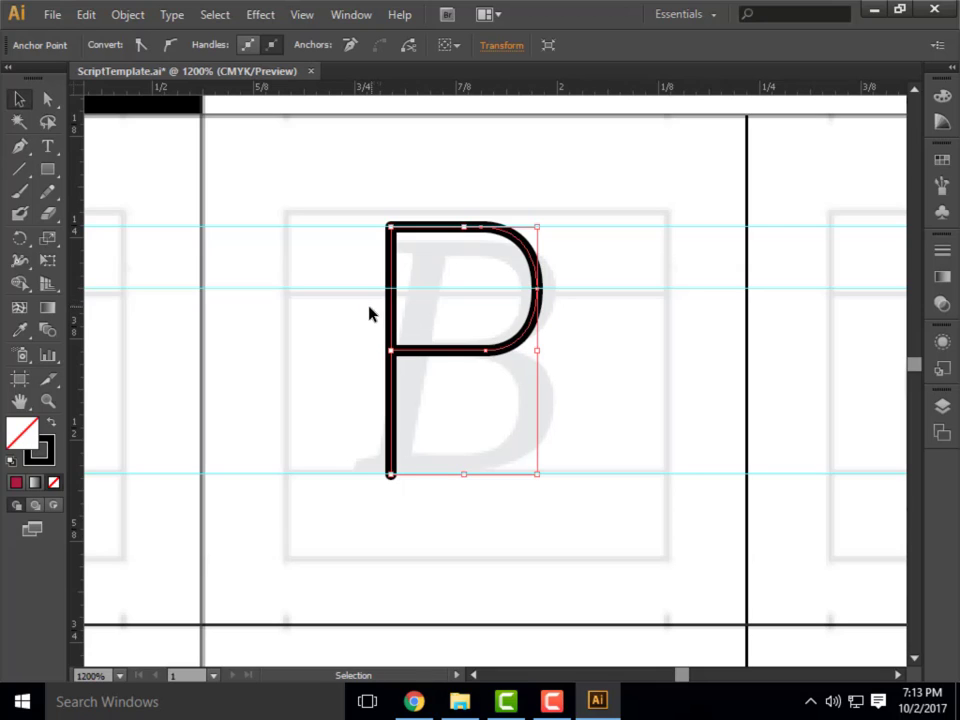
click(345, 356)
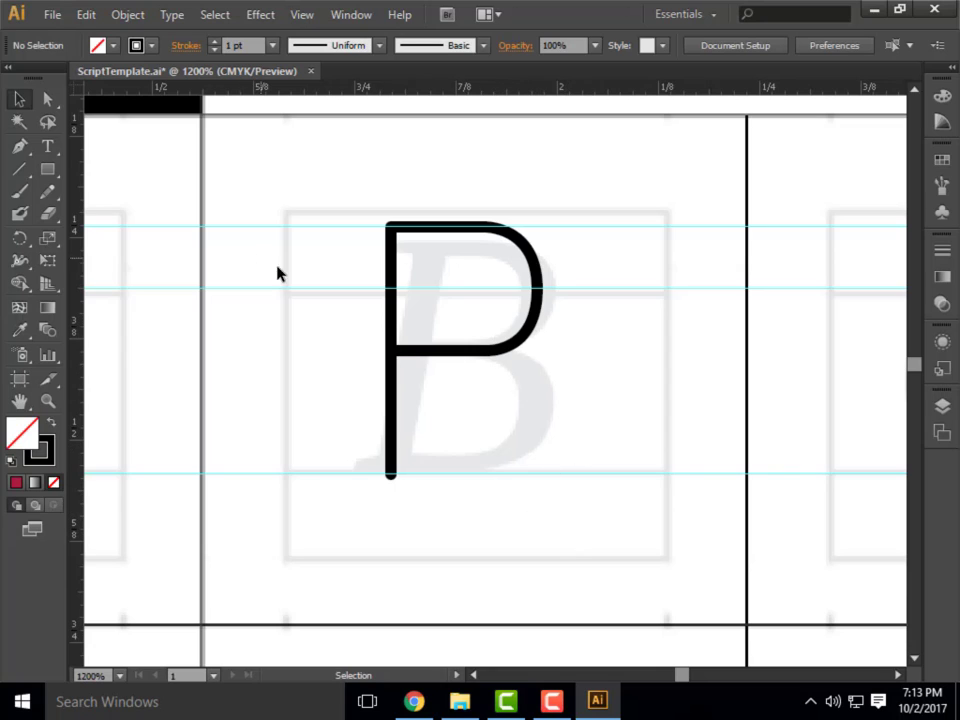
Start a new Pen path for the B's lower bowl at the end of the middle bar.
key(p)
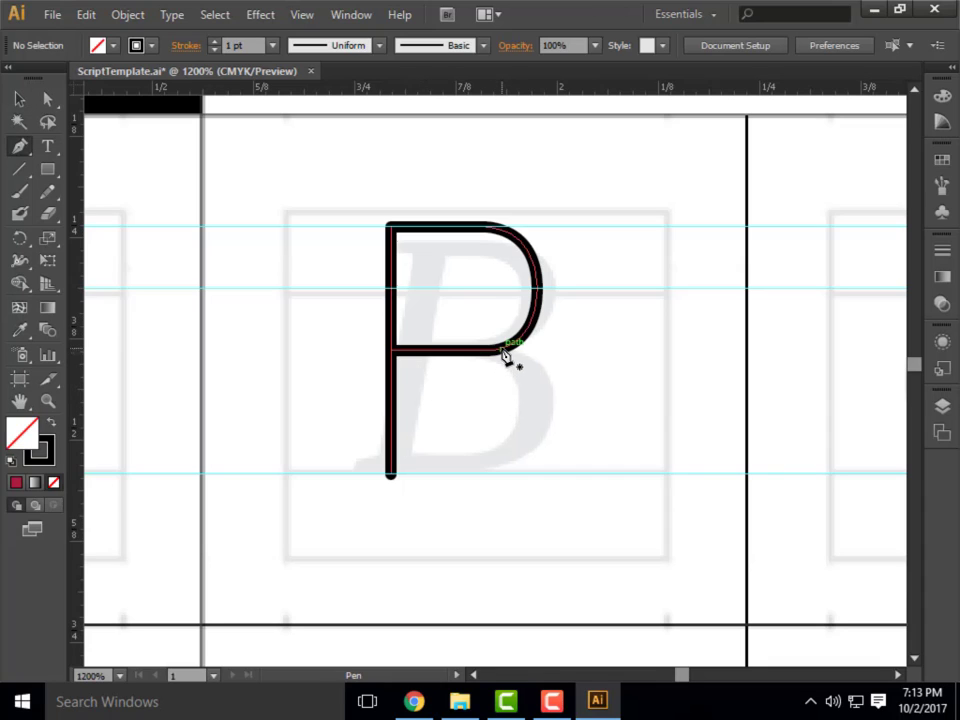
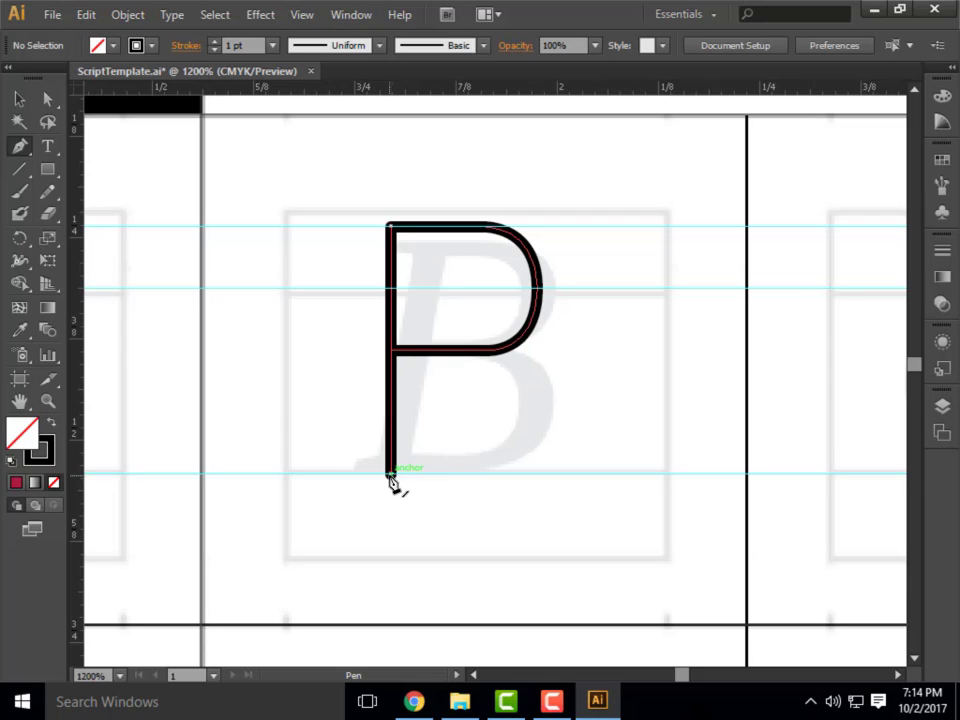
Draw the B's lower bowl with the Pen tool, running from the stem's foot along the baseline and curving up to near the middle bar.
click(391, 476)
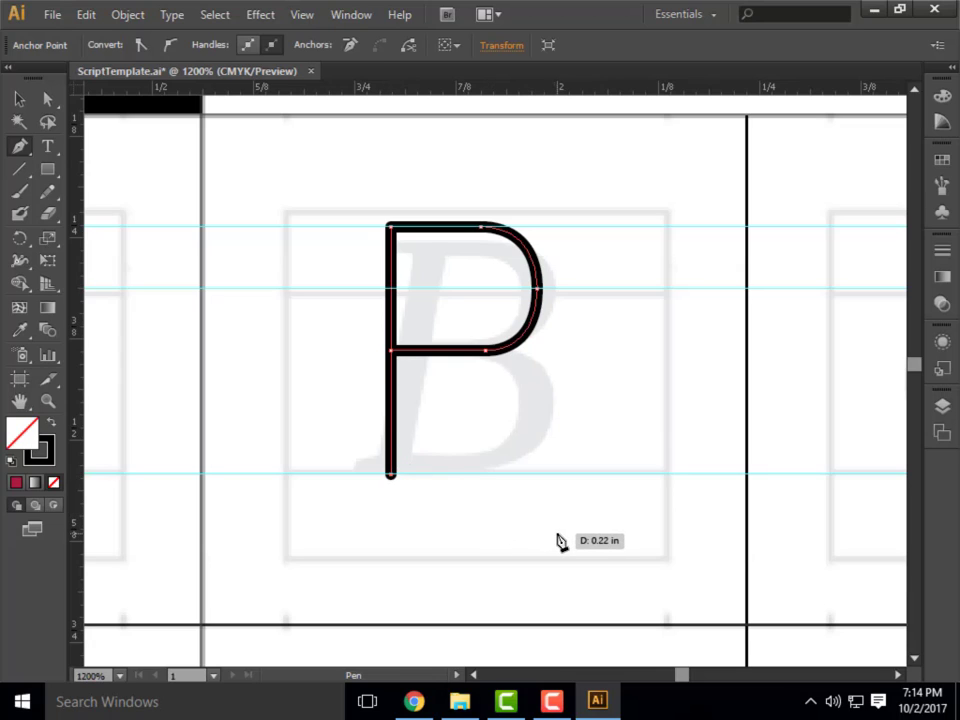
click(510, 475)
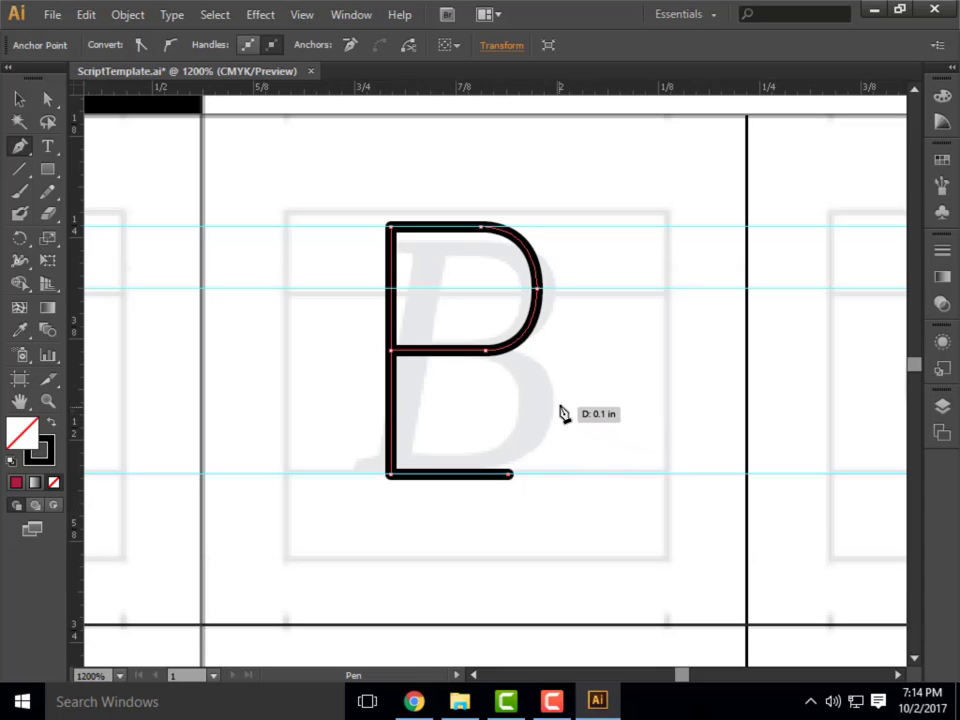
mouse_move(554, 404)
mouse_down()
mouse_move(562, 330)
mouse_move(545, 340)
mouse_up()
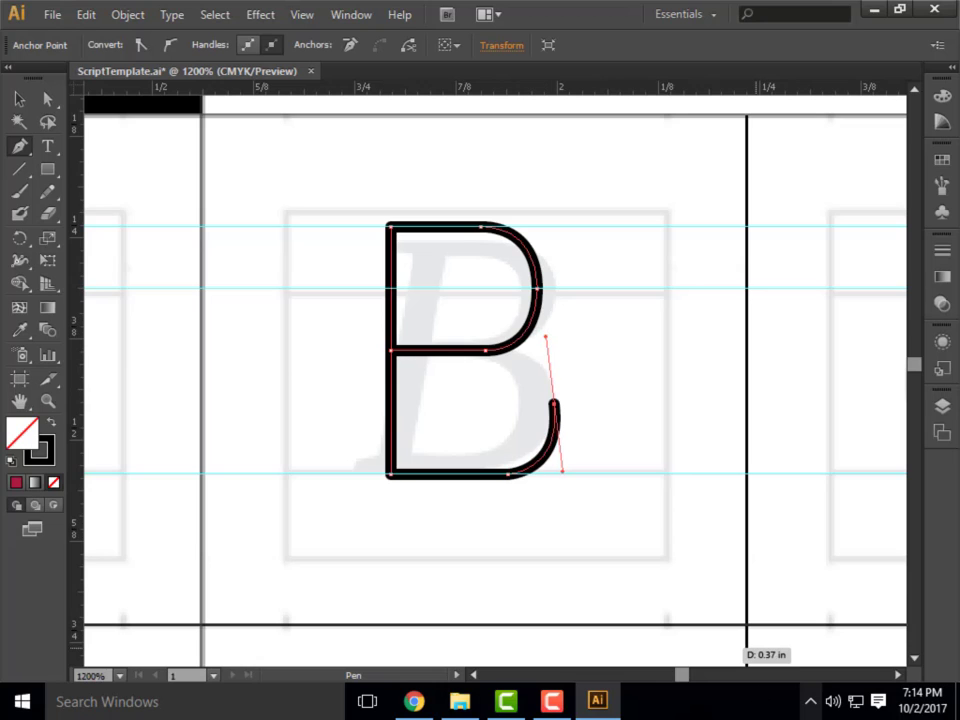
click(508, 355)
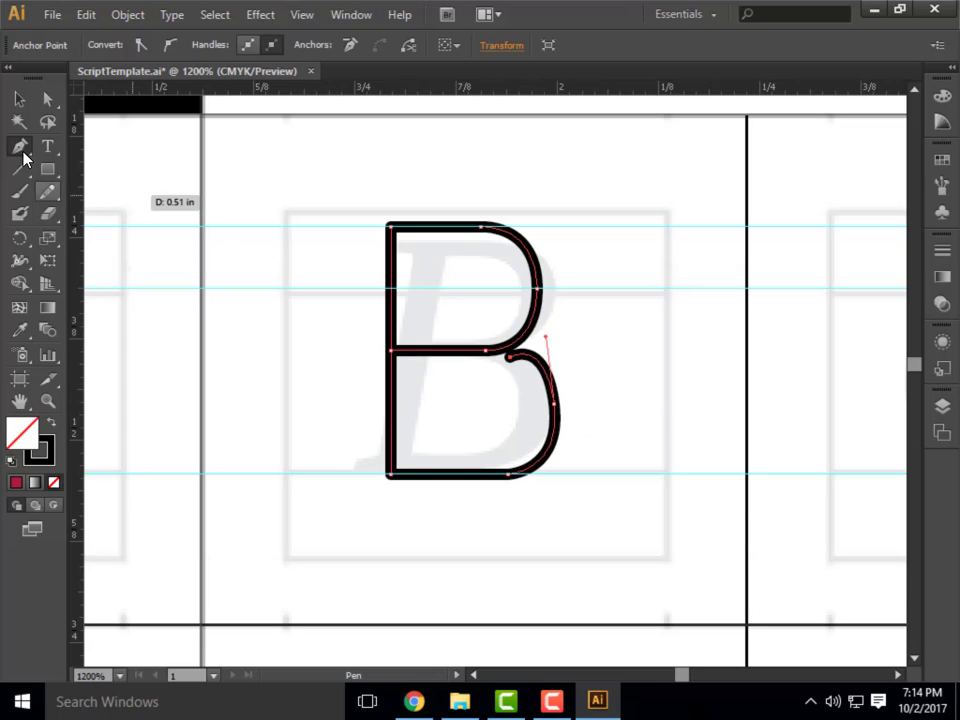
Use Direct Selection to move the lower bowl's end anchor onto the middle bar and its outer anchor outward to about X 2 in, Y 1.46 in.
click(49, 103)
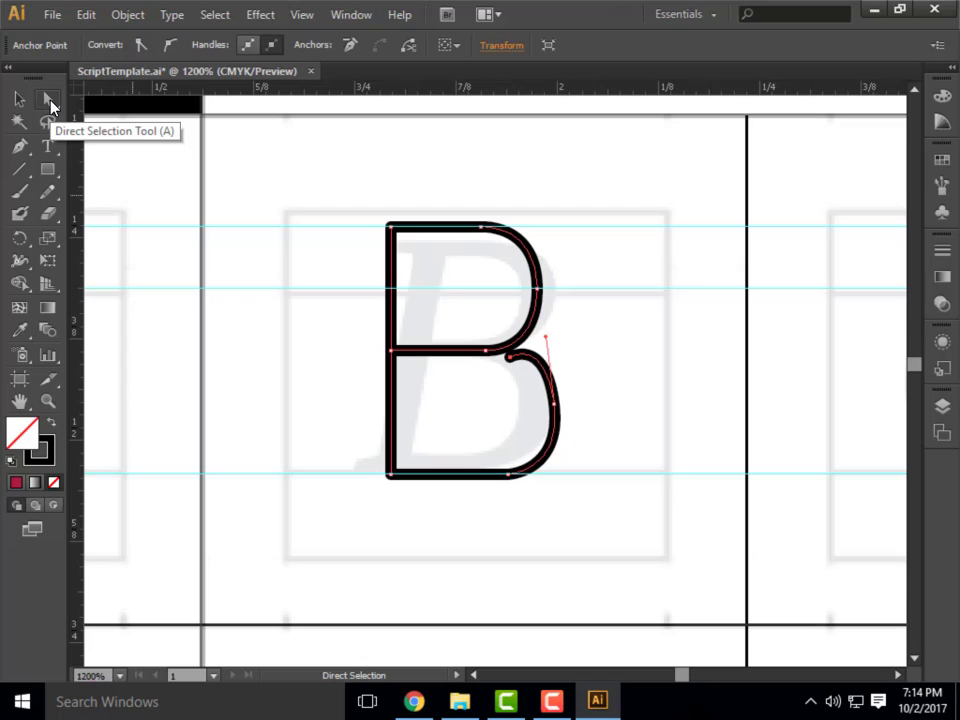
click(511, 359)
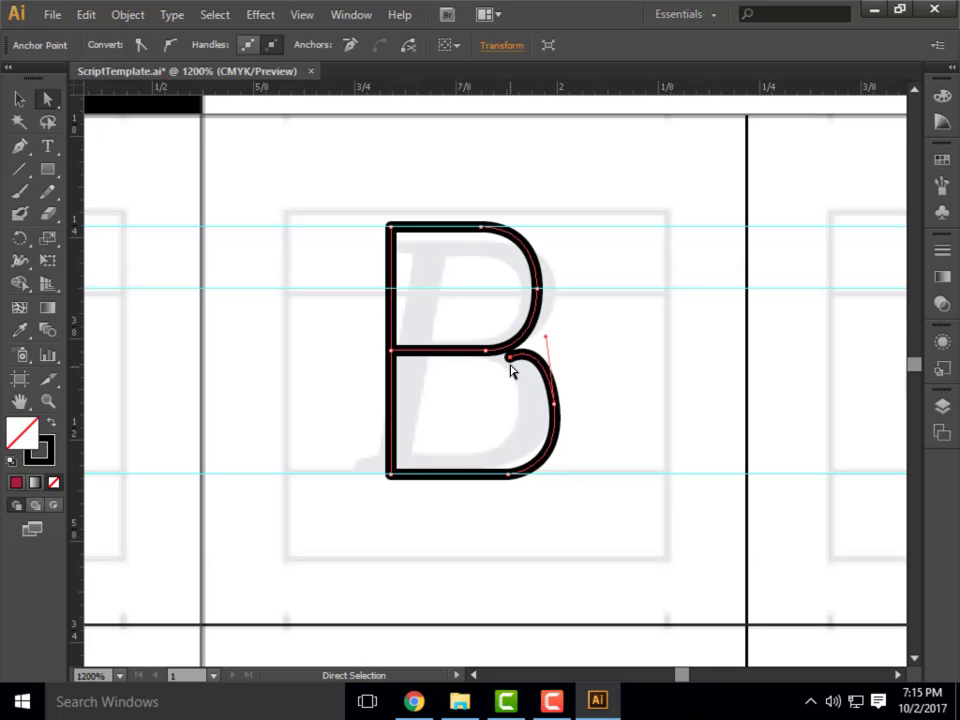
drag(514, 358, 480, 355)
mouse_move(555, 405)
mouse_down()
mouse_move(574, 401)
mouse_move(566, 406)
mouse_up()
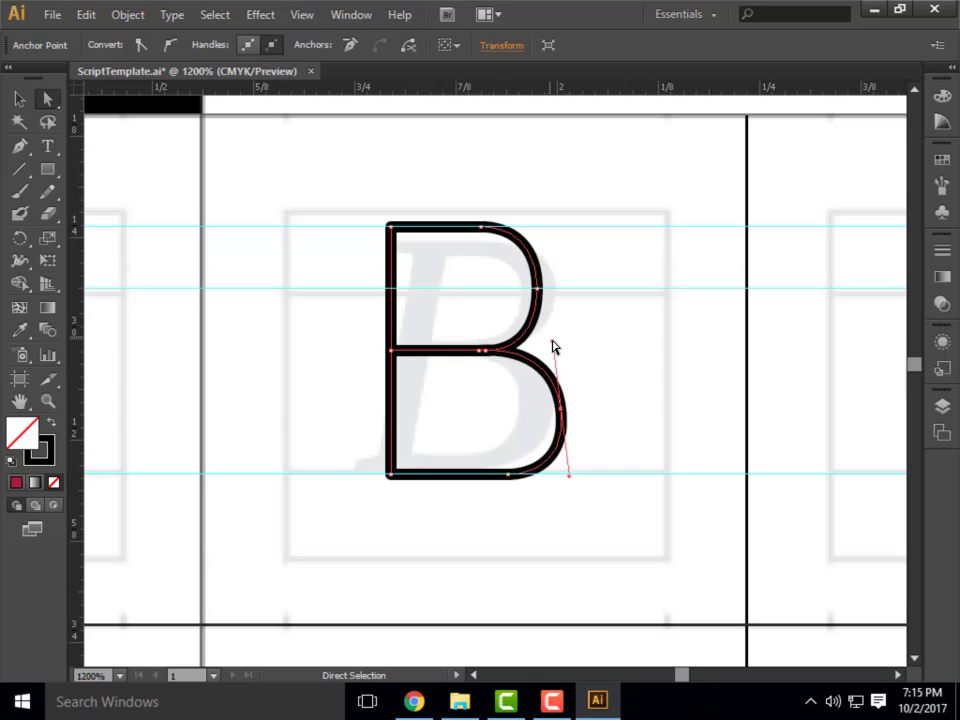
Adjust both direction handles of the lower bowl's outer anchor so that they stand vertically above and below it.
click(561, 409)
mouse_move(553, 345)
mouse_down()
mouse_move(574, 328)
mouse_move(553, 373)
mouse_move(576, 331)
mouse_move(555, 353)
mouse_move(561, 342)
mouse_up()
drag(561, 478, 565, 489)
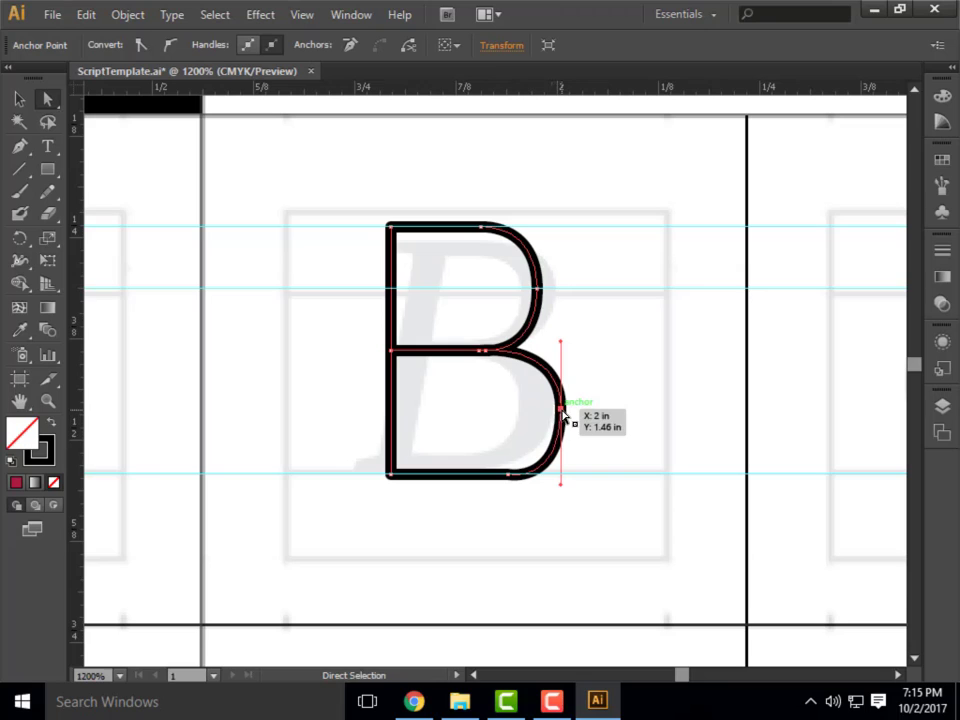
Shorten the outer anchor's lower handle to the baseline, reposition the anchor so the lower bowl extends slightly past the upper one, and deselect the B.
drag(561, 410, 548, 410)
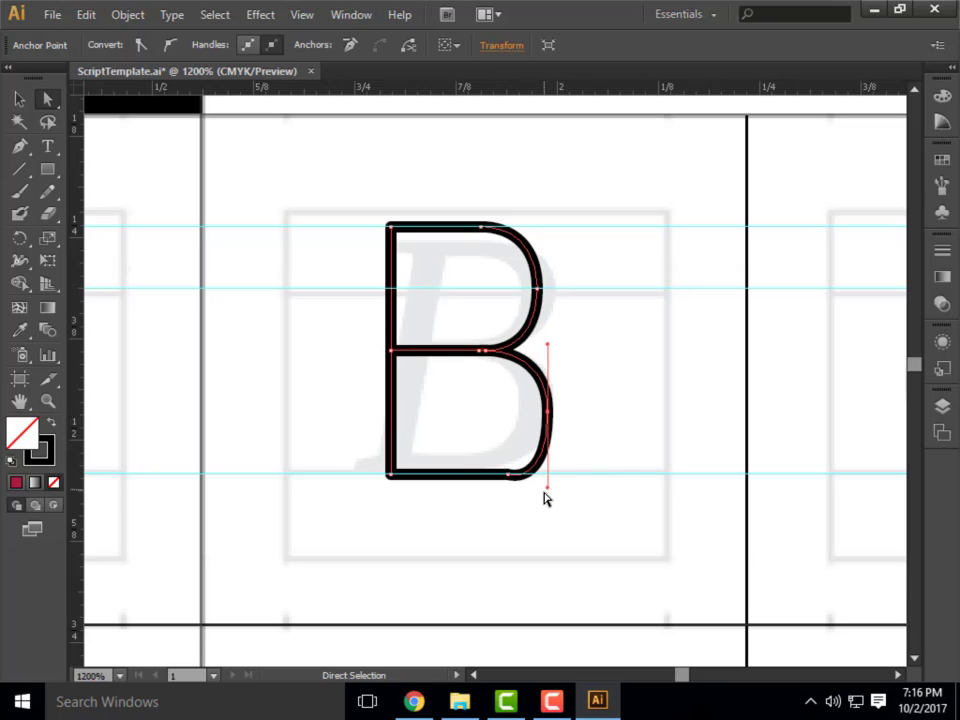
drag(546, 487, 547, 476)
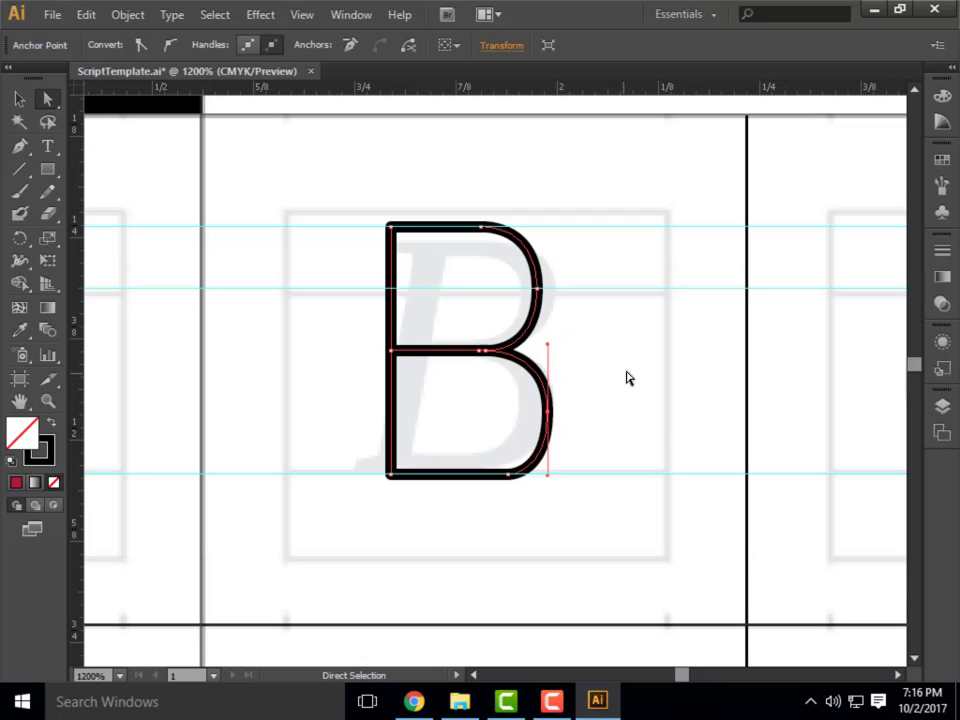
drag(552, 410, 561, 412)
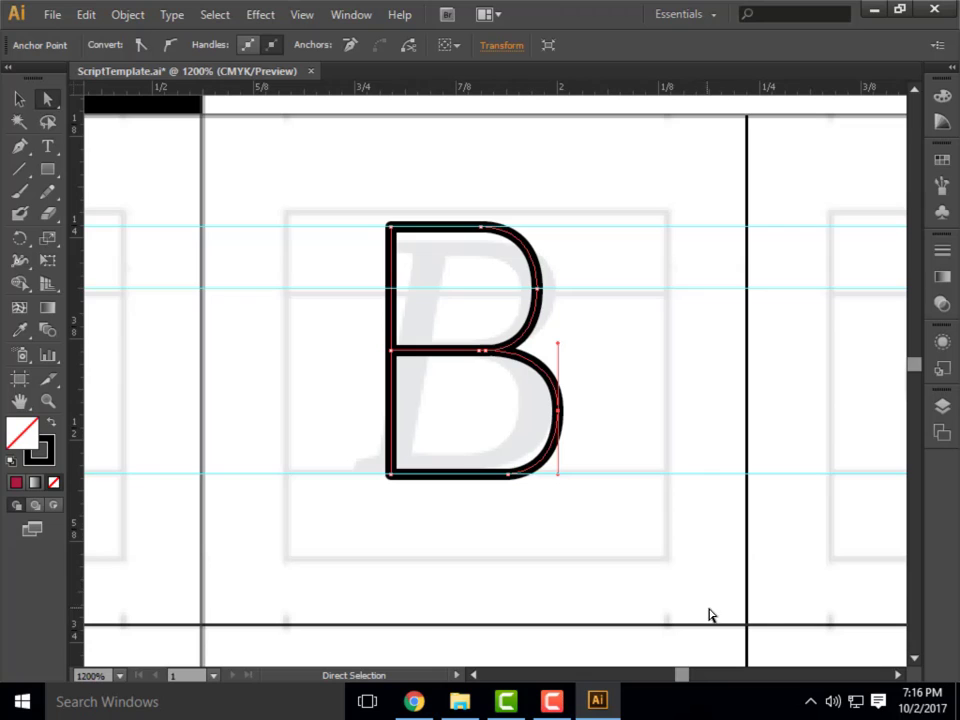
click(18, 99)
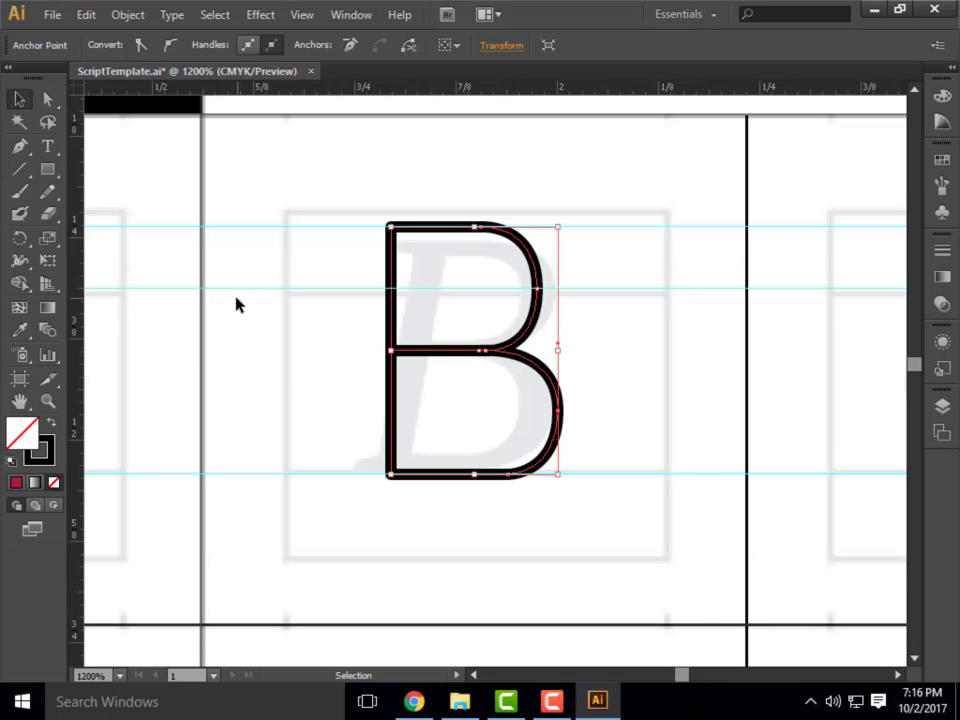
click(300, 378)
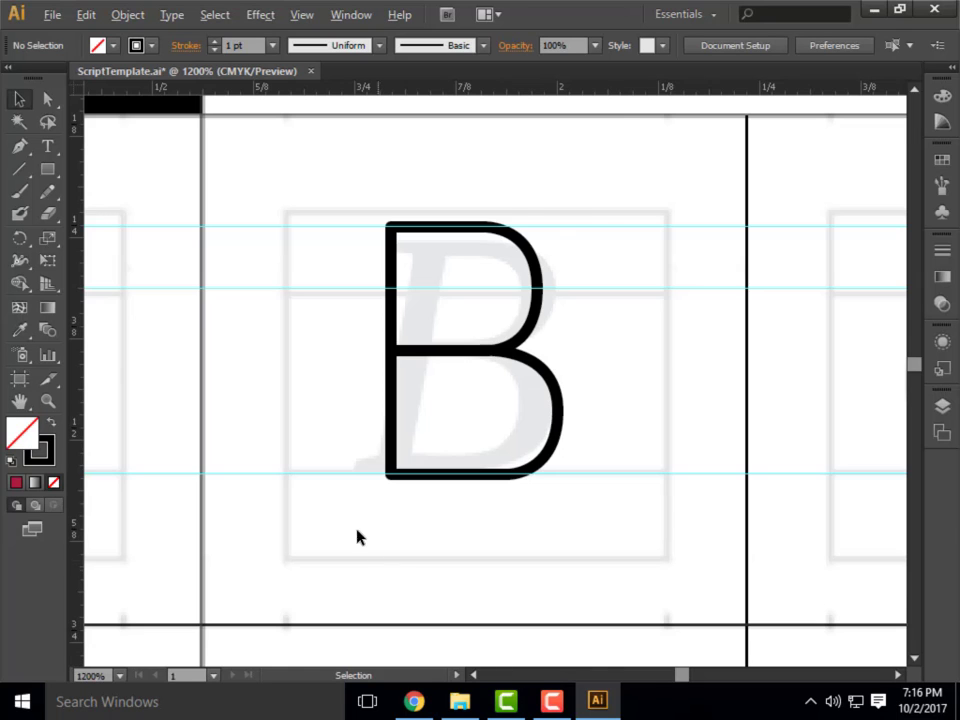
Try tracing the template's C with a curved Pen path from its upper tip around to its lower tip.
scroll(300, 470, down, 3)
scroll(676, 453, up, 1)
scroll(676, 453, up, 1)
scroll(362, 446, down, 1)
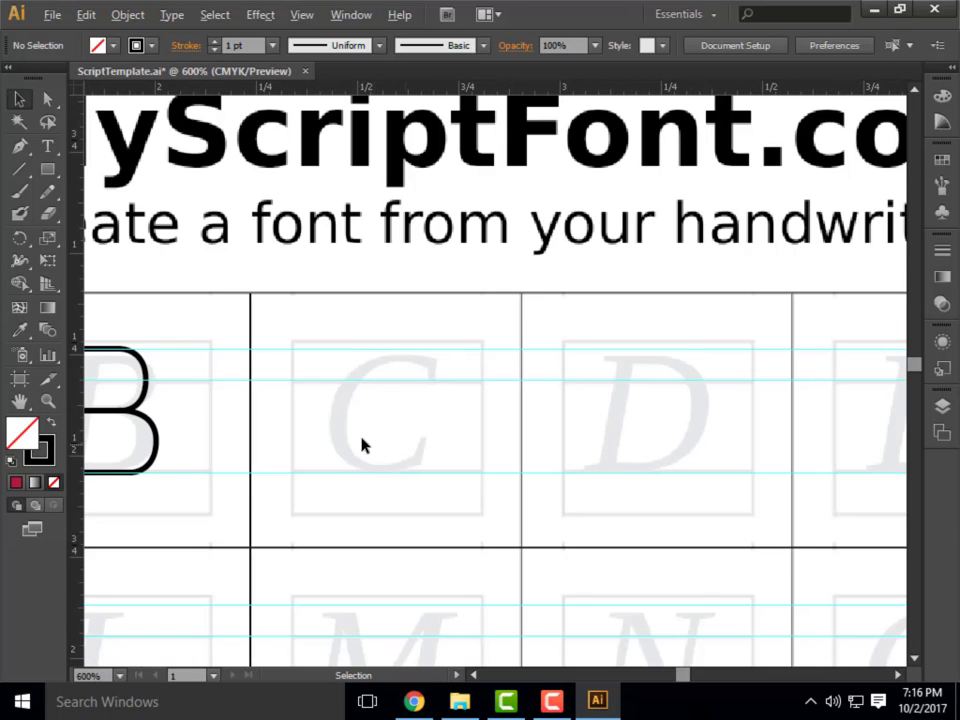
scroll(478, 484, up, 1)
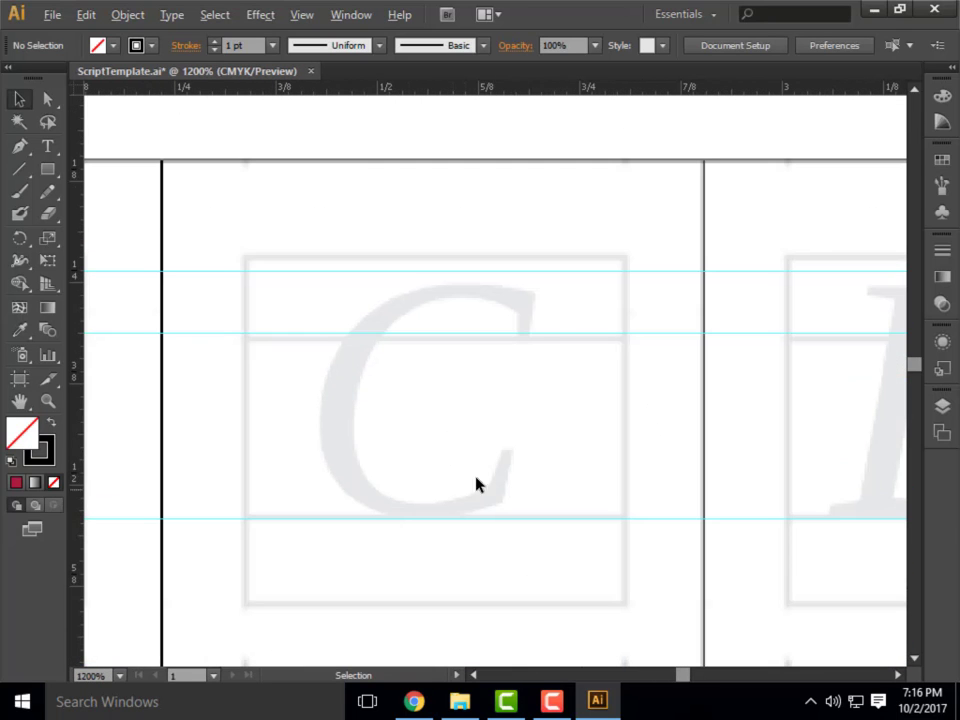
click(19, 146)
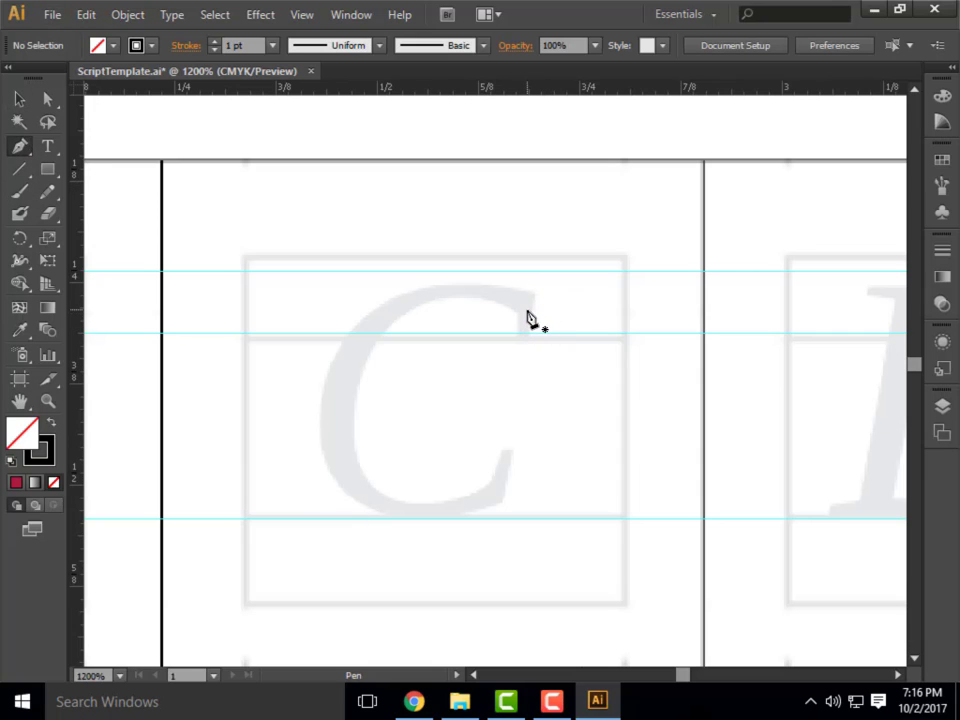
click(528, 311)
mouse_move(377, 318)
mouse_down()
mouse_move(341, 375)
mouse_move(315, 366)
mouse_move(322, 379)
mouse_up()
drag(330, 426, 331, 459)
drag(400, 508, 434, 511)
drag(504, 468, 513, 428)
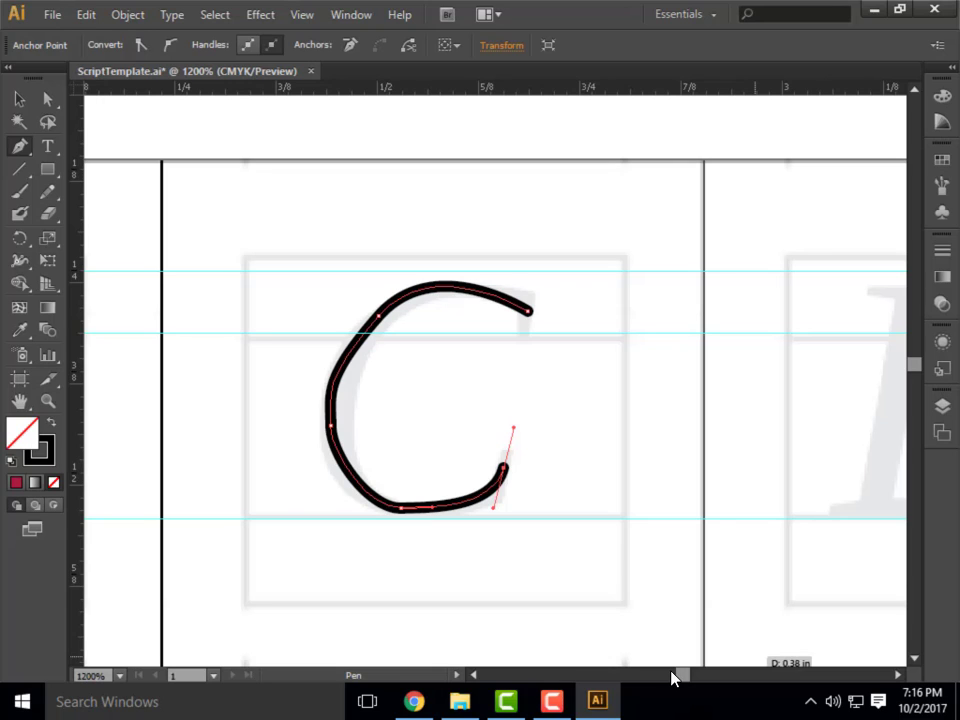
Try smoothing the C's upper curve by moving its upper-left anchor and that anchor's upper handle with Direct Selection.
click(47, 102)
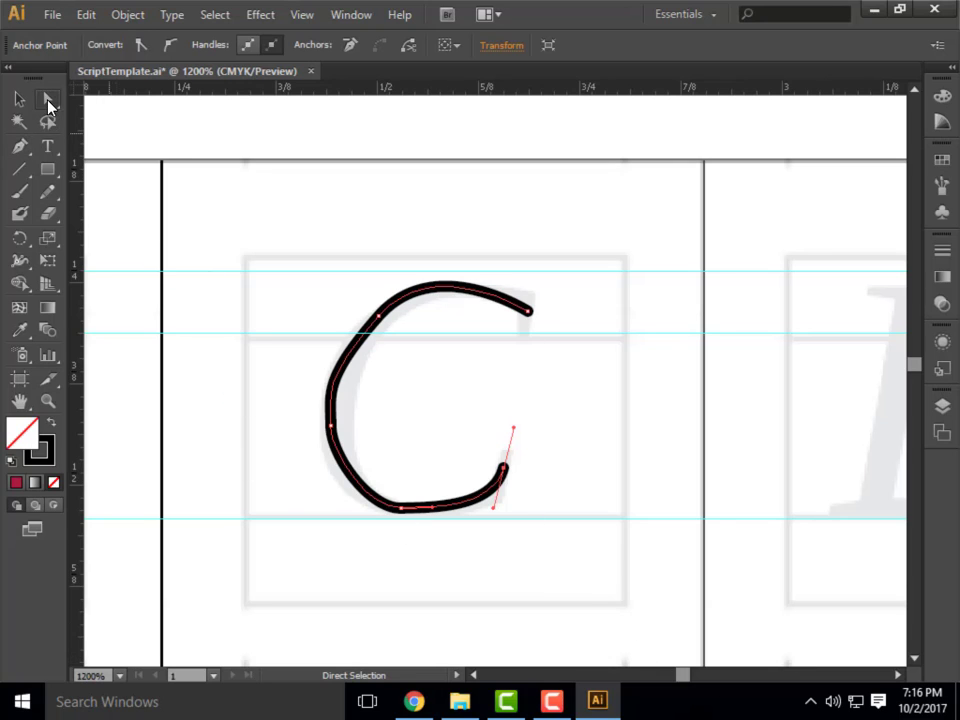
click(378, 318)
drag(378, 318, 372, 311)
drag(429, 250, 435, 259)
click(330, 431)
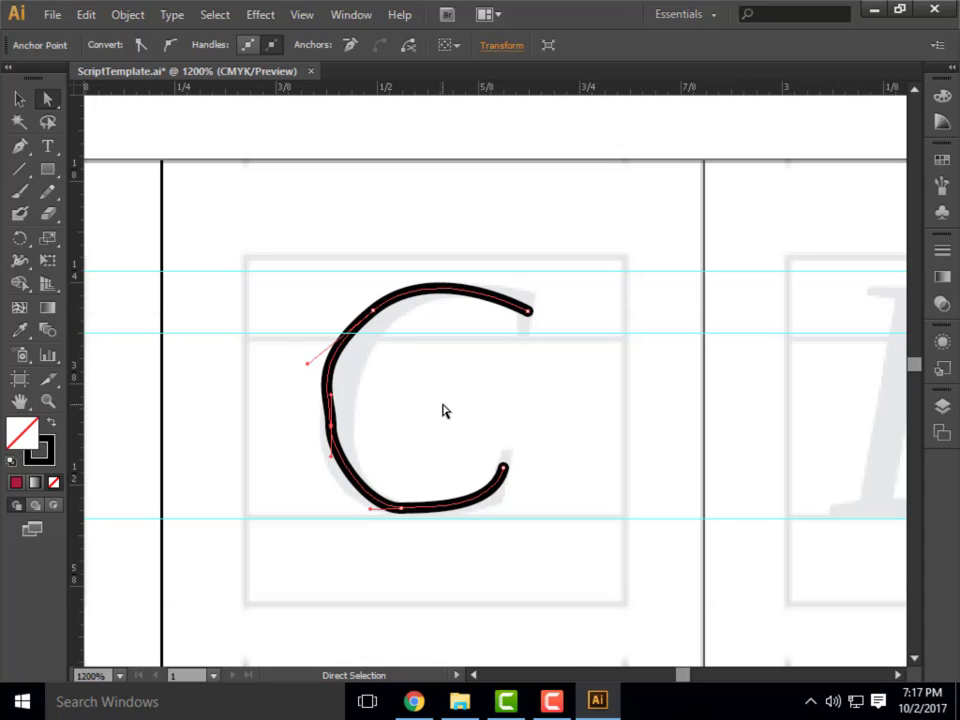
Undo the anchor adjustments and the whole Pen path of the C.
key(v)
key(ctrl+z)
key(ctrl+z)
key(ctrl+z)
key(ctrl+z)
key(ctrl+z)
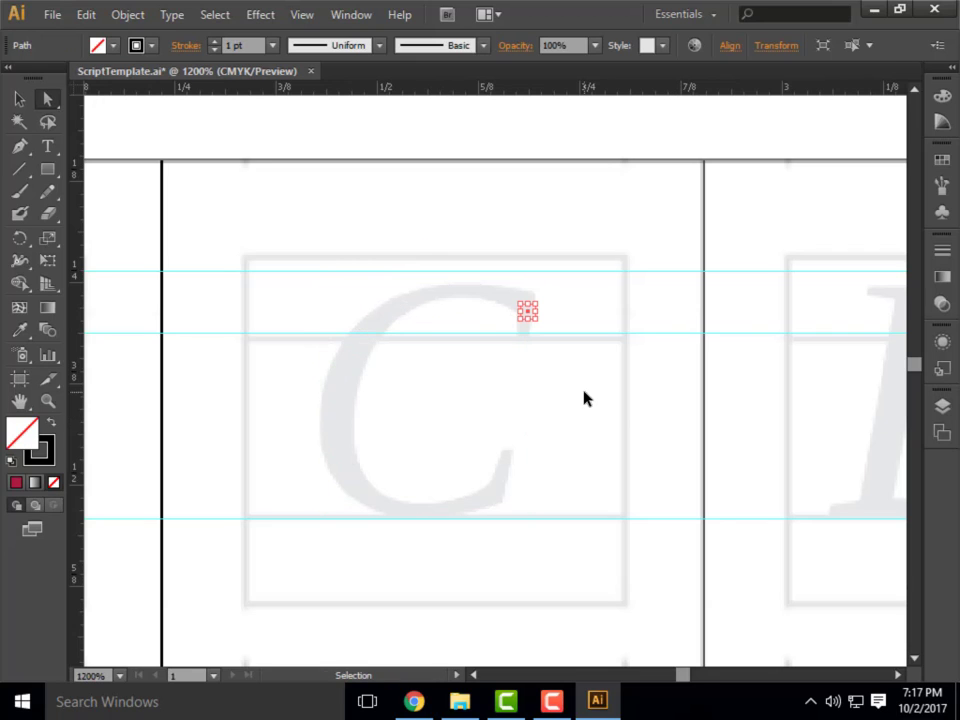
key(ctrl+z)
Try tracing the C again with fewer Pen anchors and longer curves, and undo the path.
click(19, 146)
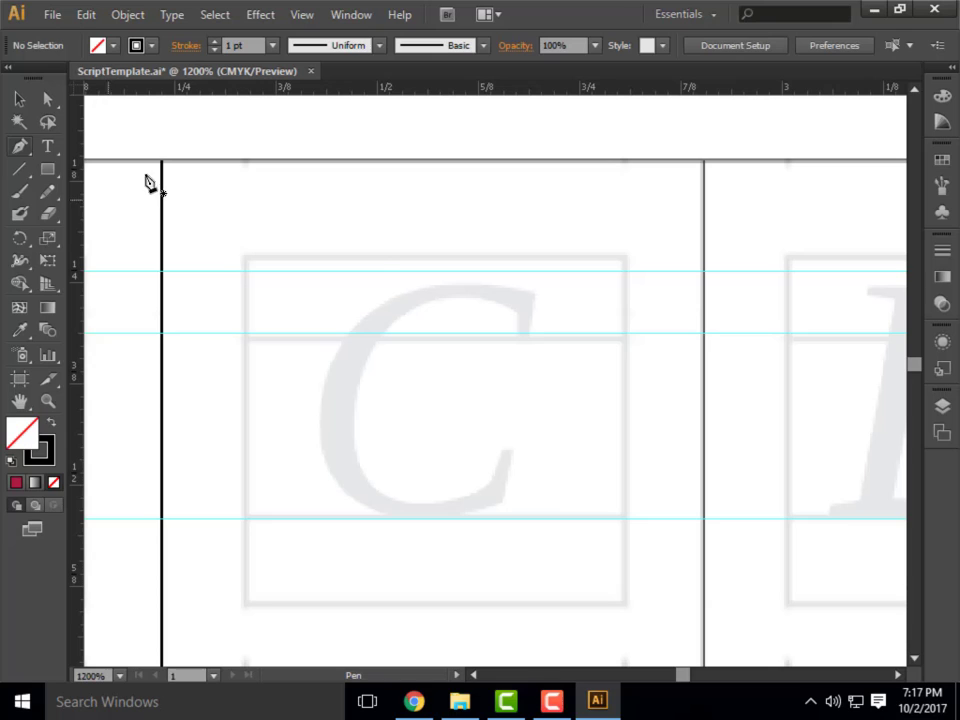
click(524, 319)
drag(343, 375, 287, 504)
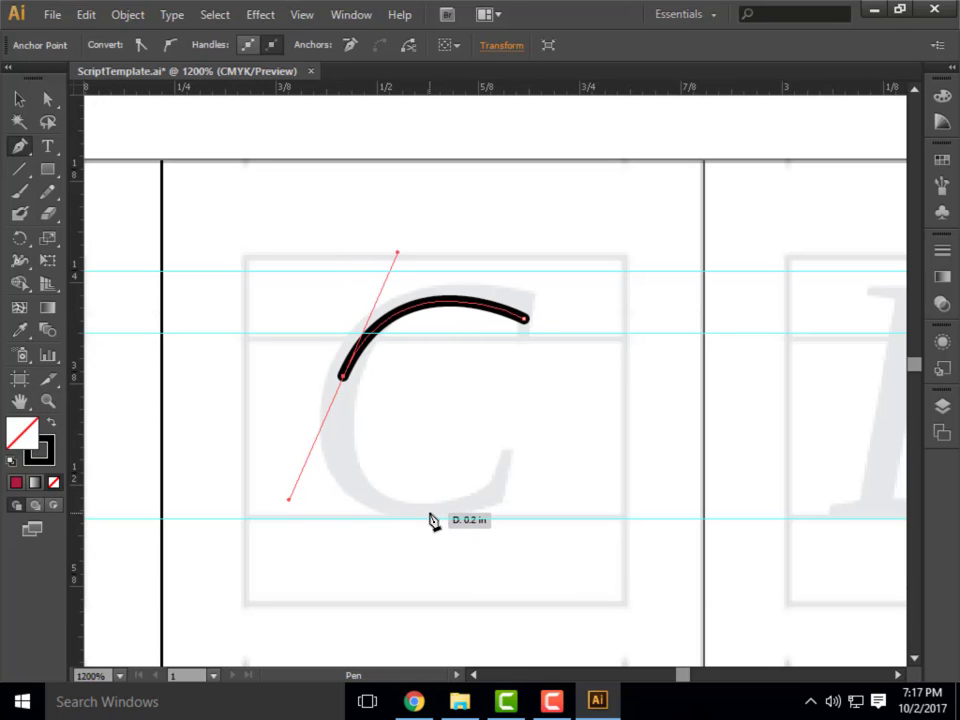
drag(412, 514, 420, 518)
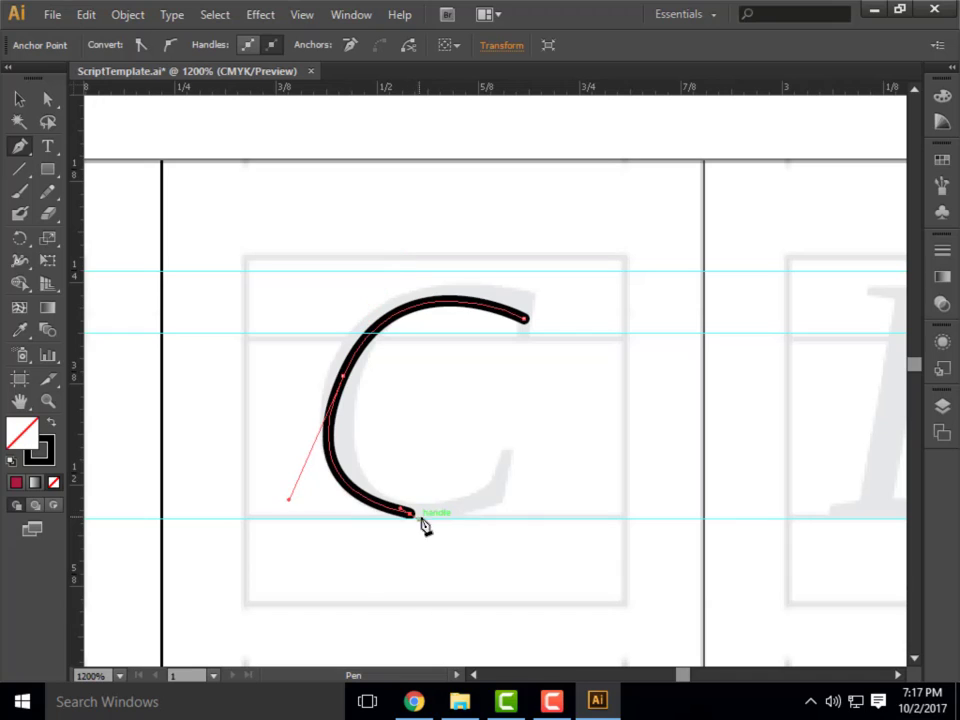
click(511, 462)
key(ctrl+z)
drag(513, 455, 521, 397)
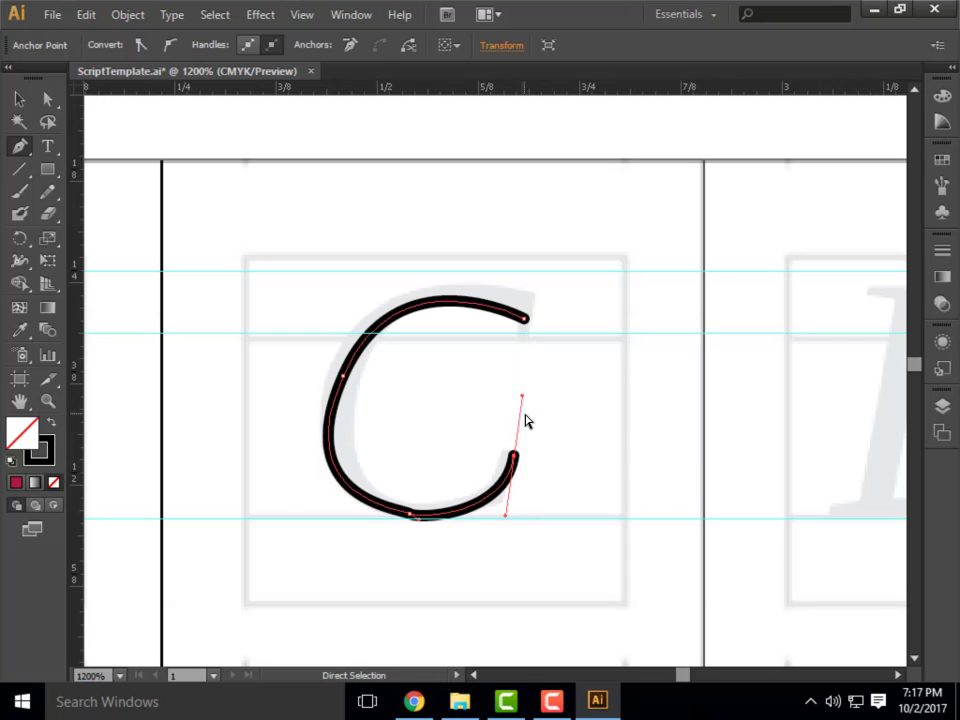
key(ctrl+z)
key(ctrl+z)
key(ctrl+z)
key(ctrl+z)
Try tracing the upper part of the C with several short Pen curves, starting again from its upper tip.
click(530, 321)
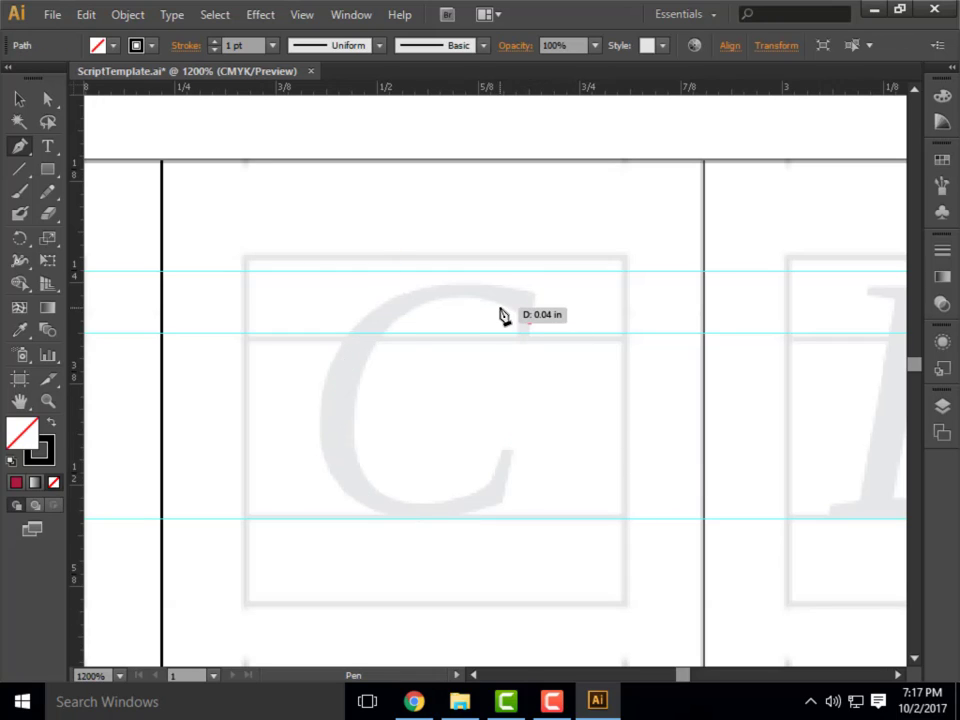
drag(486, 294, 475, 294)
drag(392, 302, 387, 307)
drag(352, 357, 349, 388)
drag(334, 407, 332, 438)
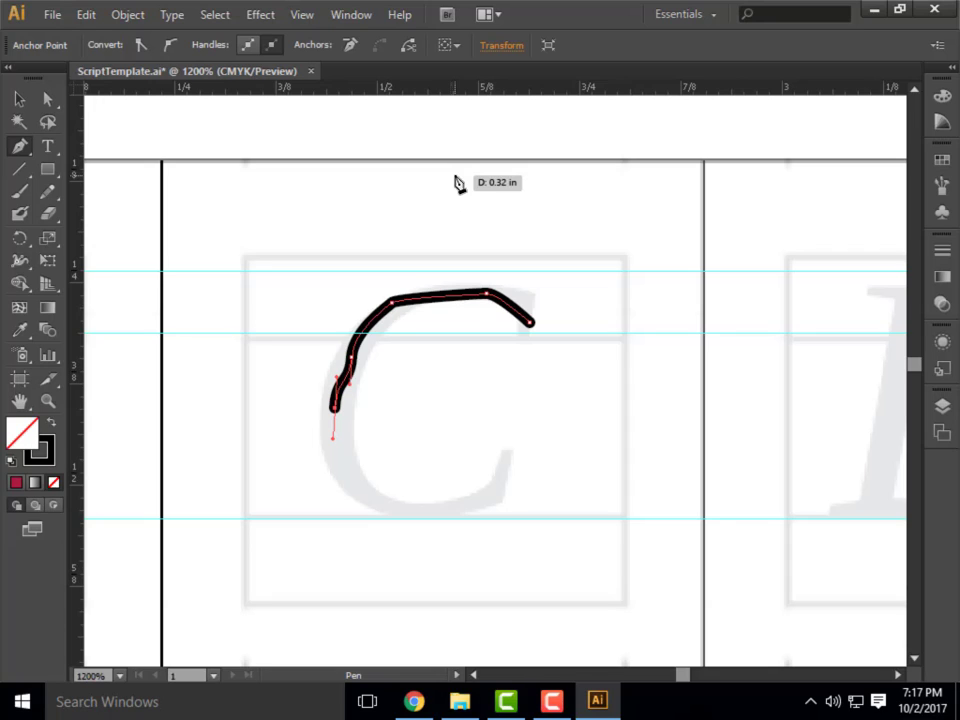
Undo the last Pen segment and delete the remaining partial C path.
key(ctrl)
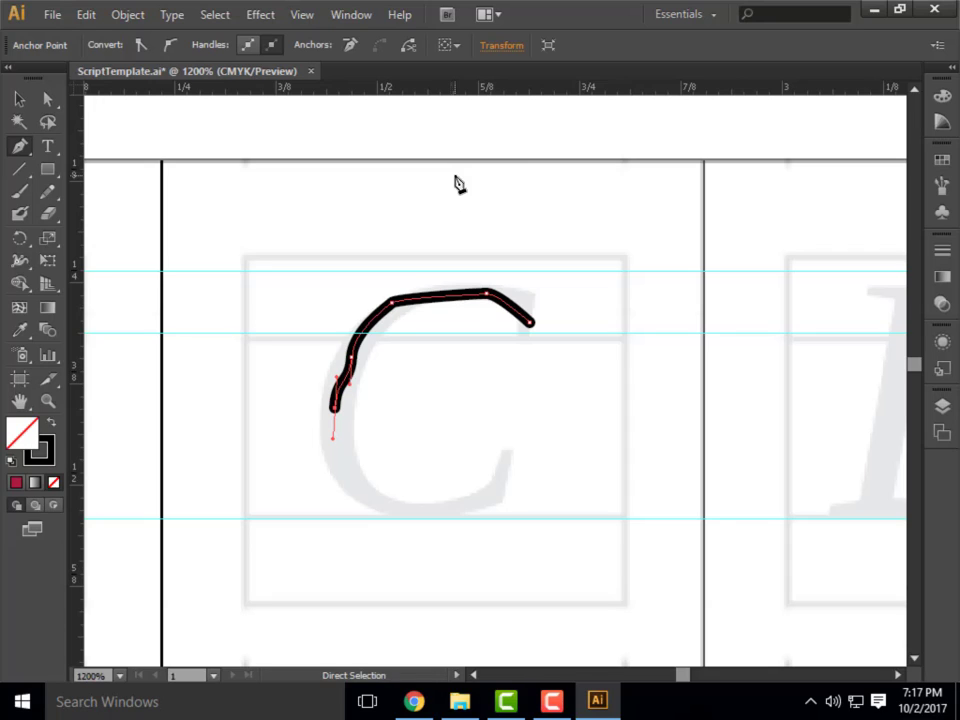
key(ctrl+z)
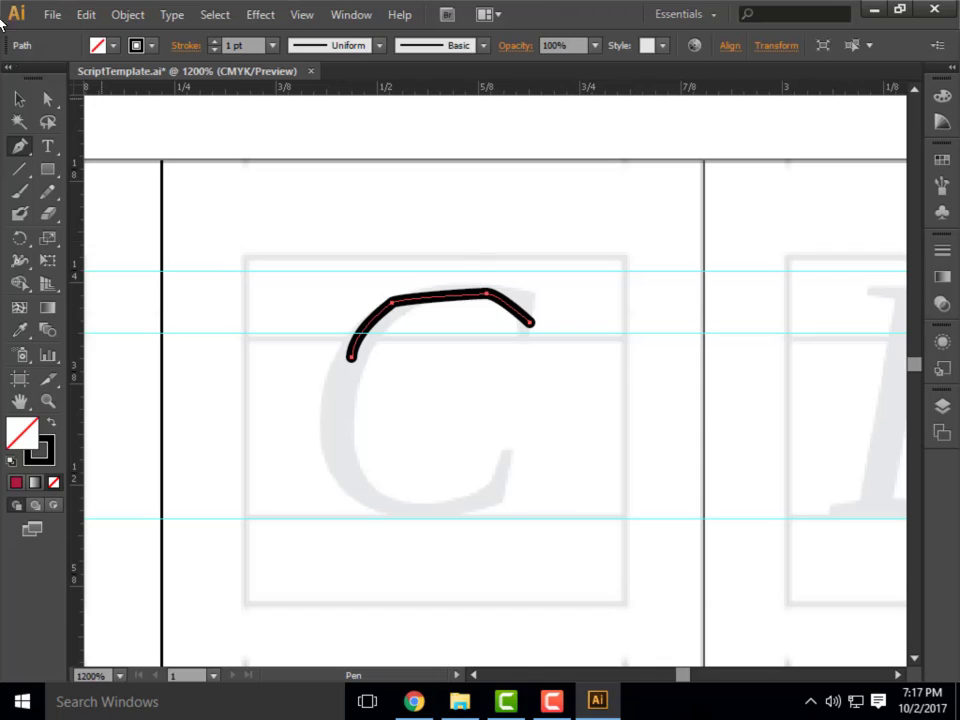
click(19, 99)
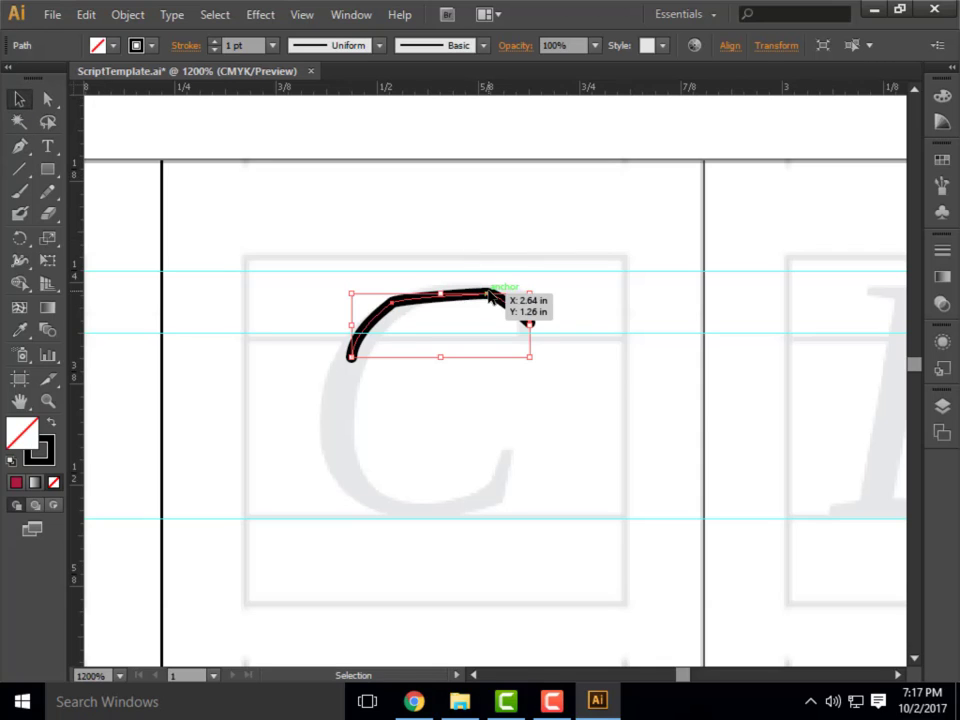
key(Delete)
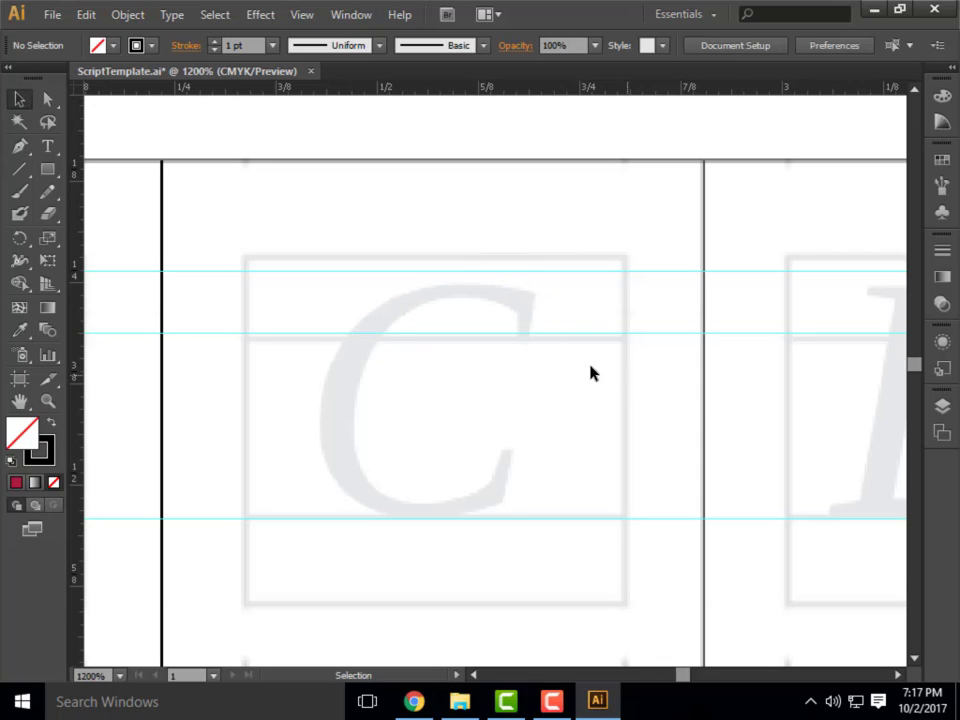
Draw an ellipse about 0.26 in wide and 0.31 in high over the template's C, spanning from the top guide to the baseline guide.
click(50, 170)
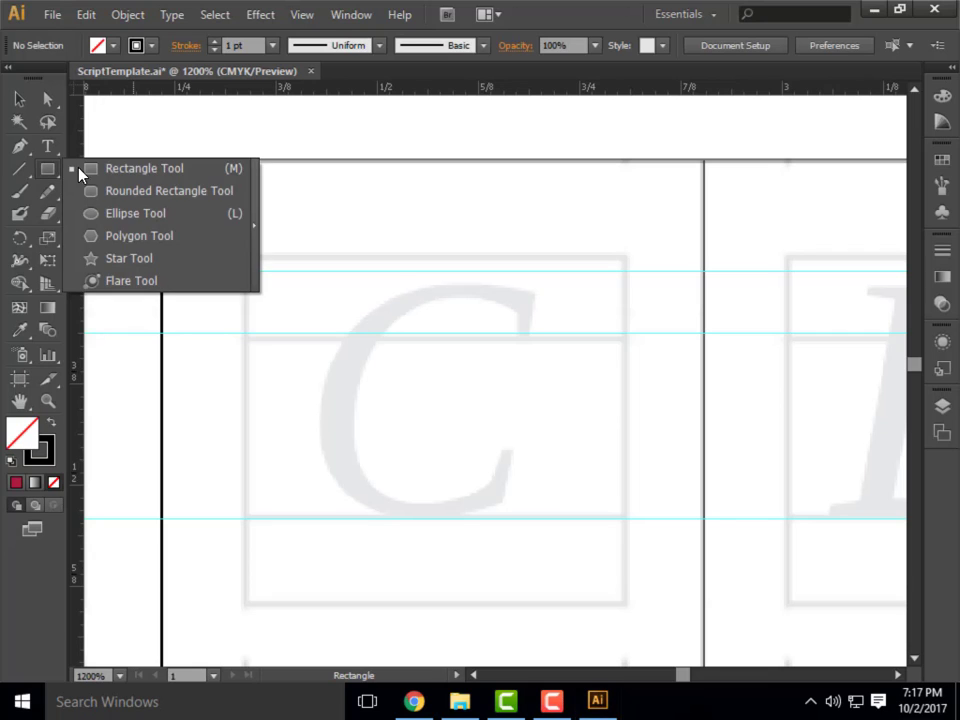
click(131, 215)
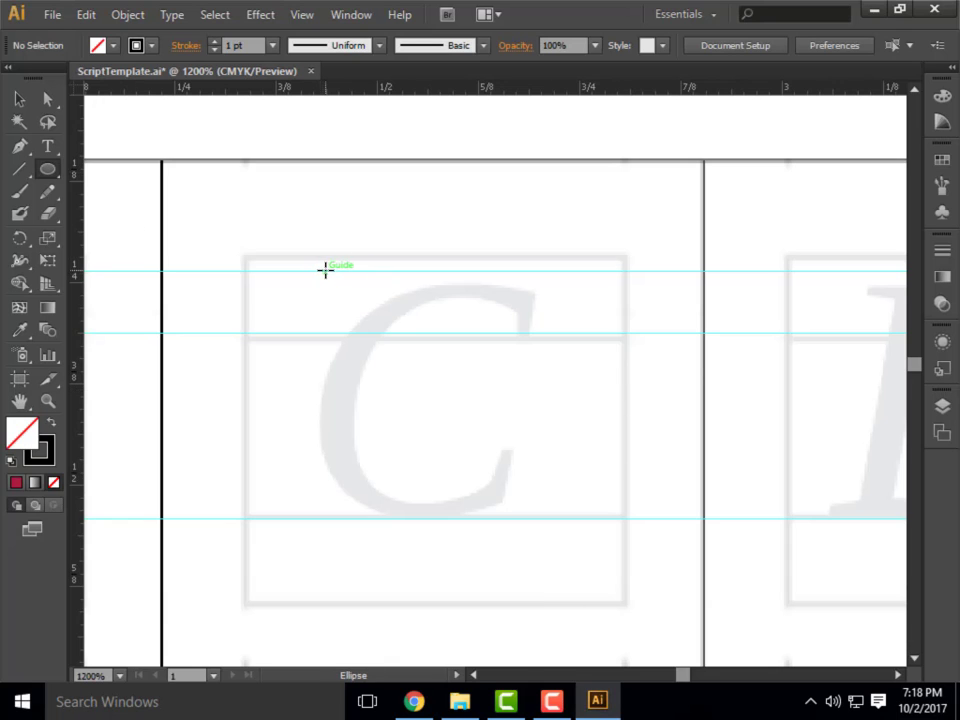
drag(325, 270, 537, 517)
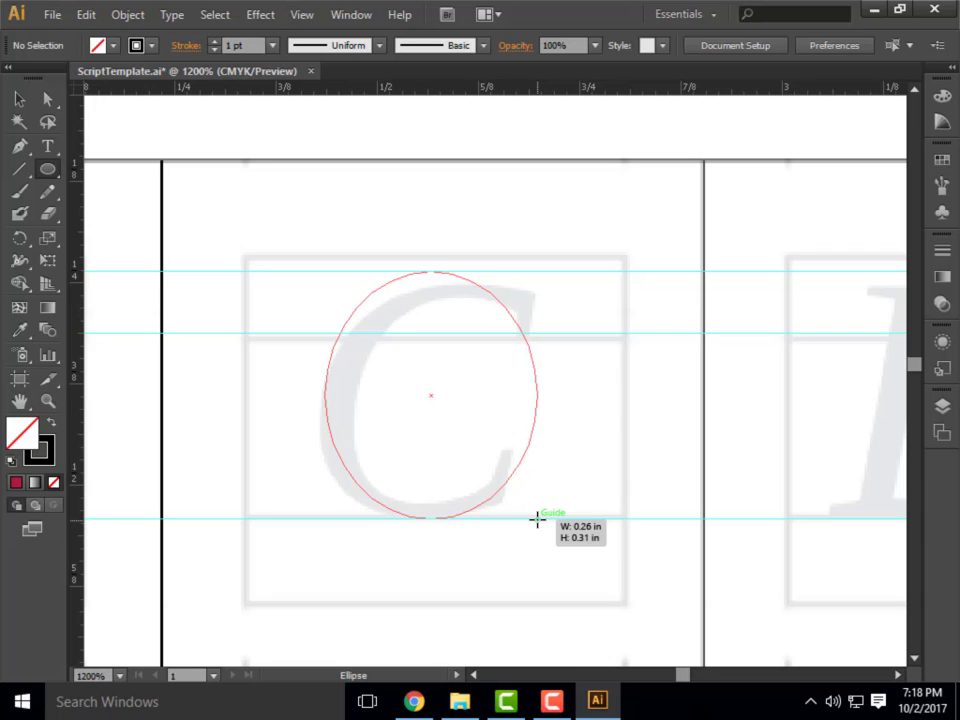
drag(537, 517, 537, 517)
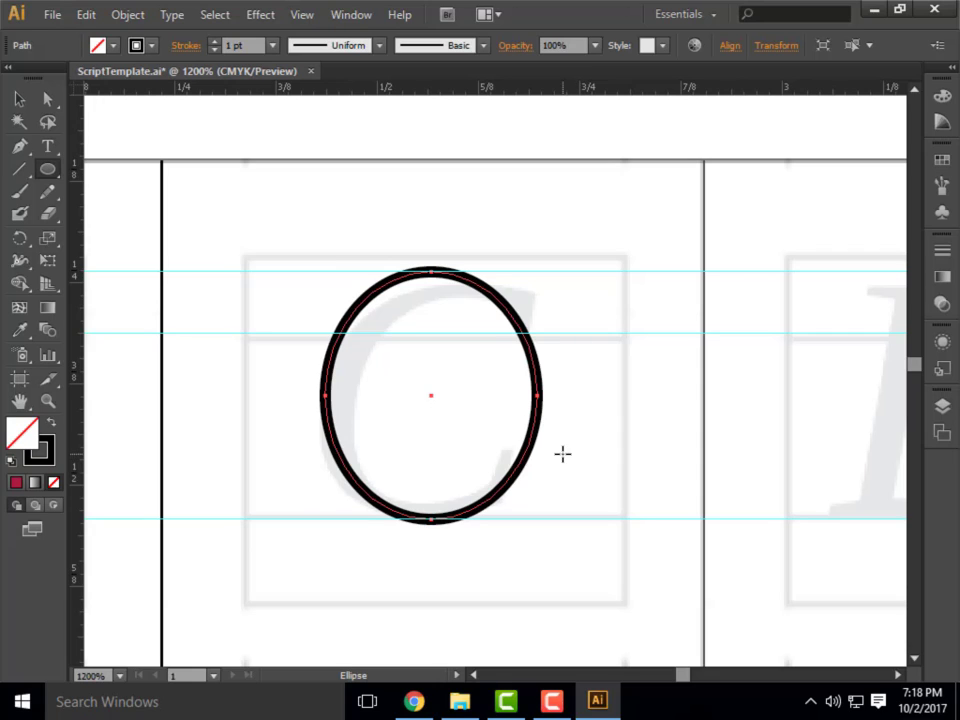
Add two anchor points to the right side of the ellipse, at the upper and lower tips of the C.
click(16, 149)
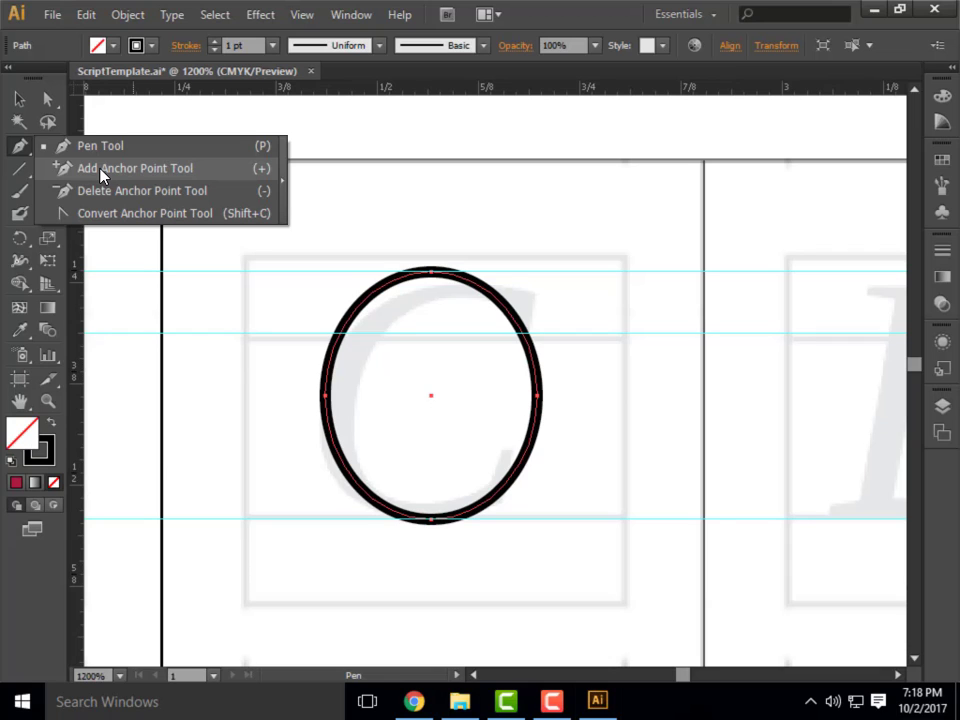
right_click(101, 170)
click(24, 148)
drag(24, 148, 66, 167)
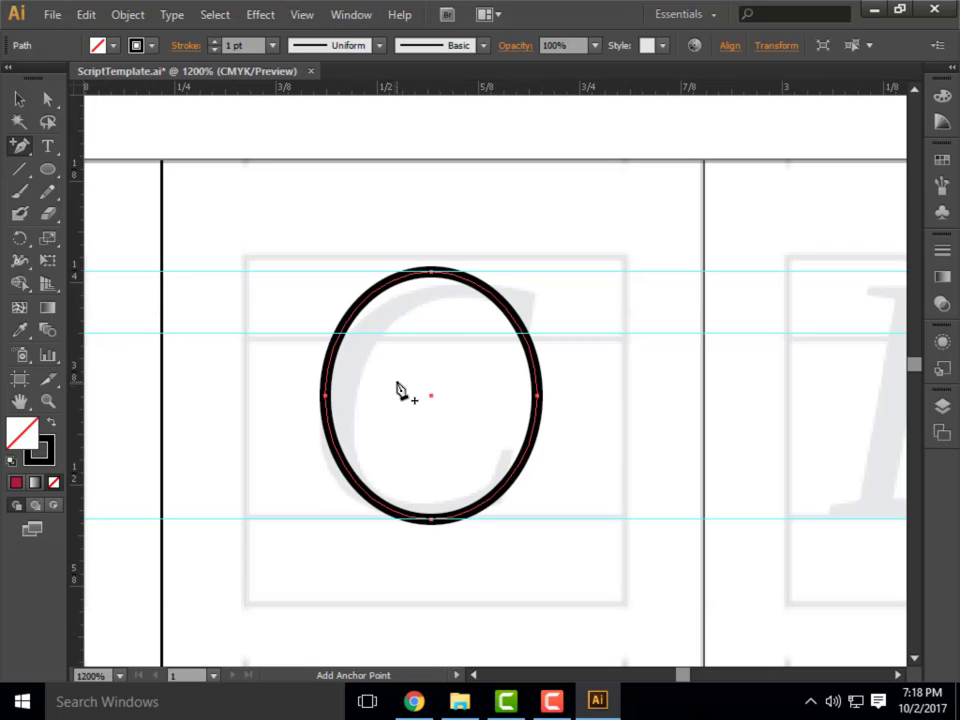
click(518, 330)
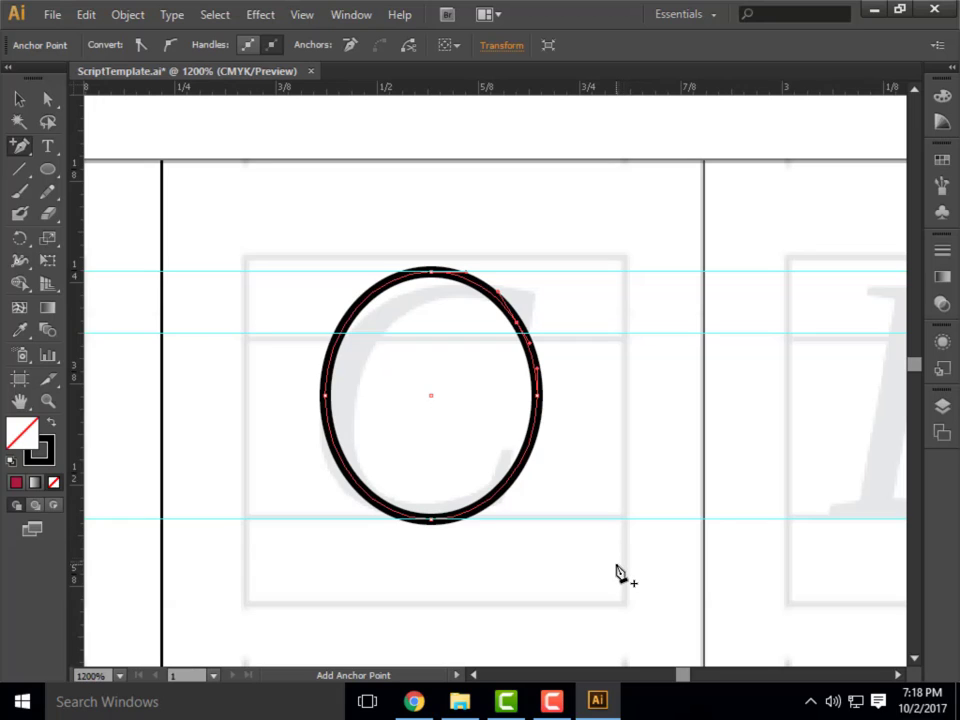
click(512, 479)
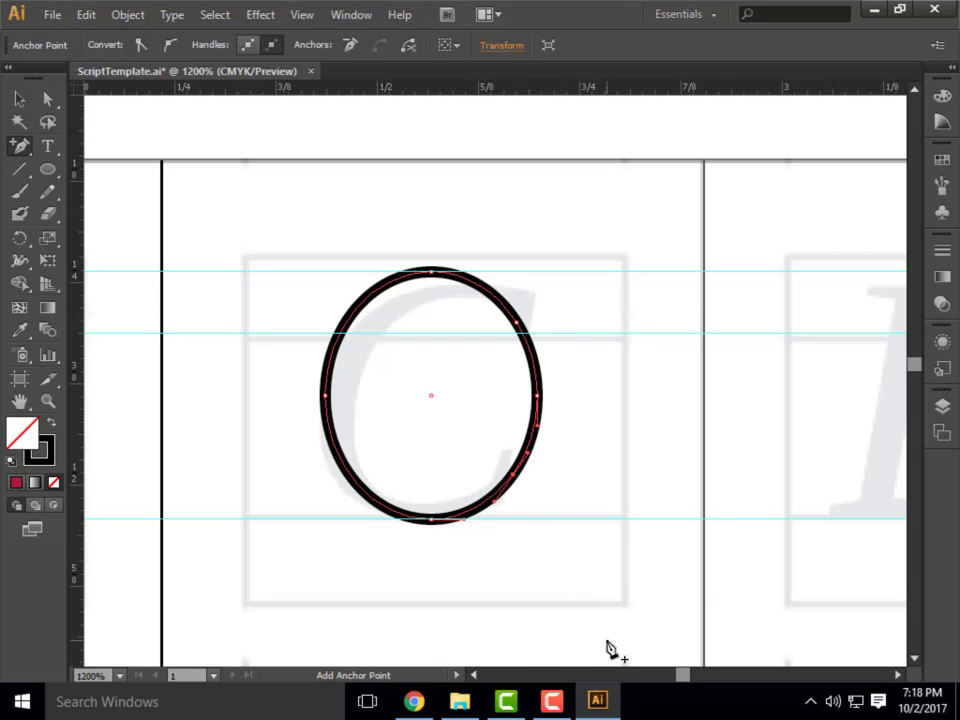
Delete the ellipse's rightmost anchor point to open it into a C, and deselect the path.
click(50, 100)
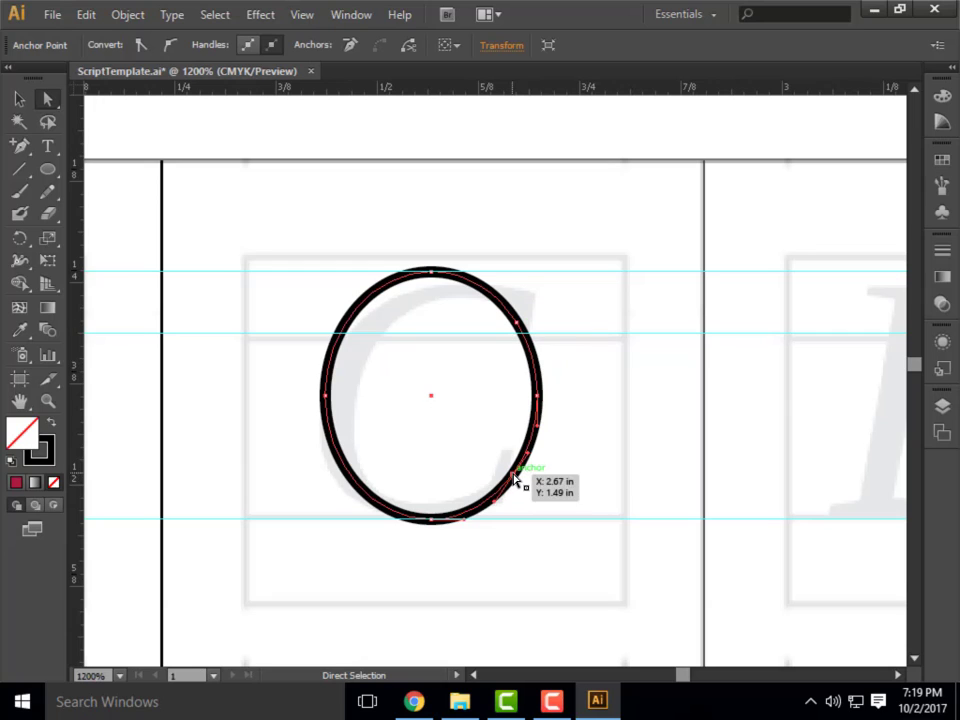
click(537, 397)
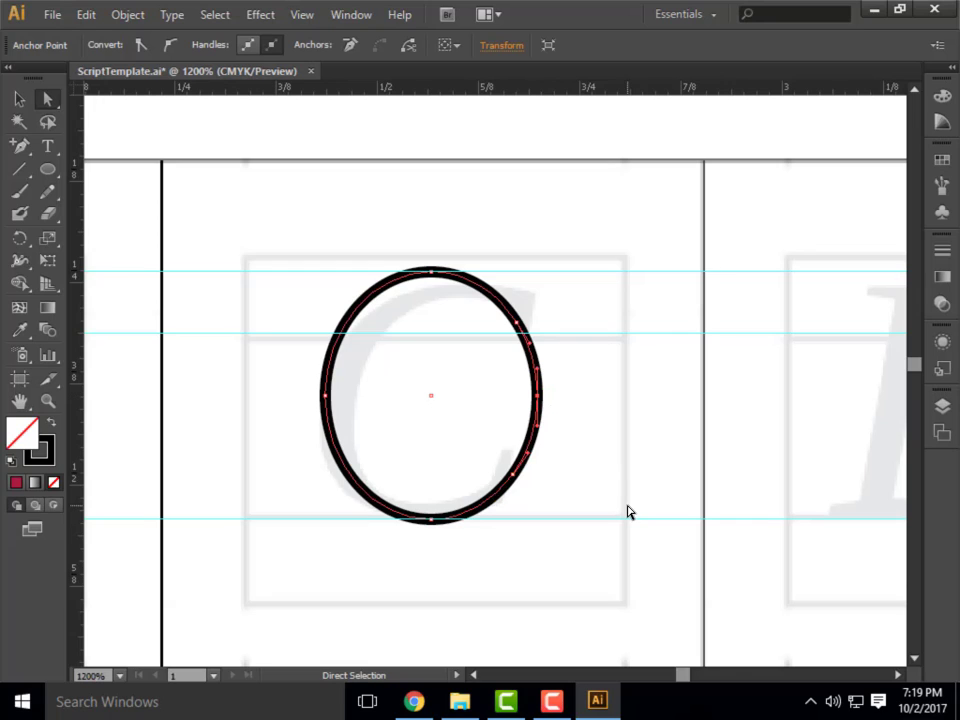
key(Delete)
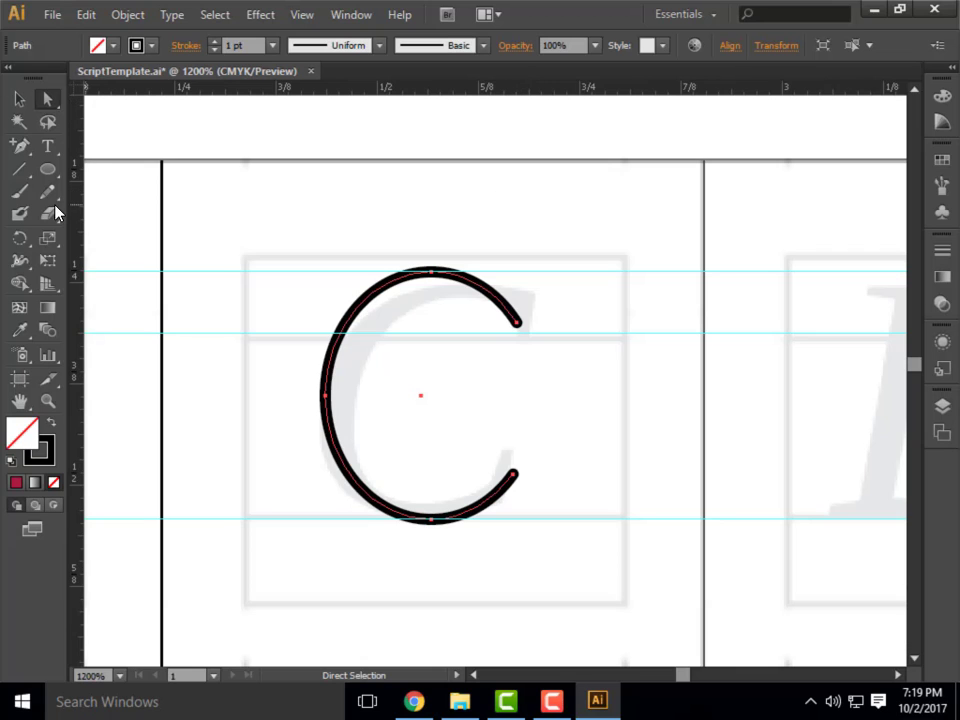
drag(45, 178, 161, 174)
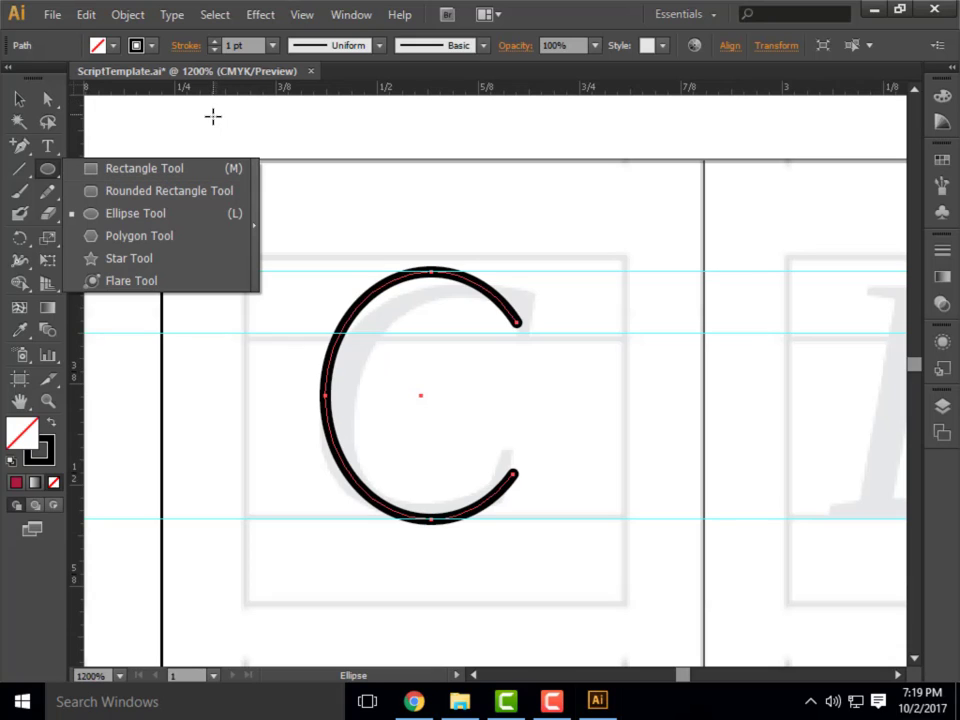
click(52, 107)
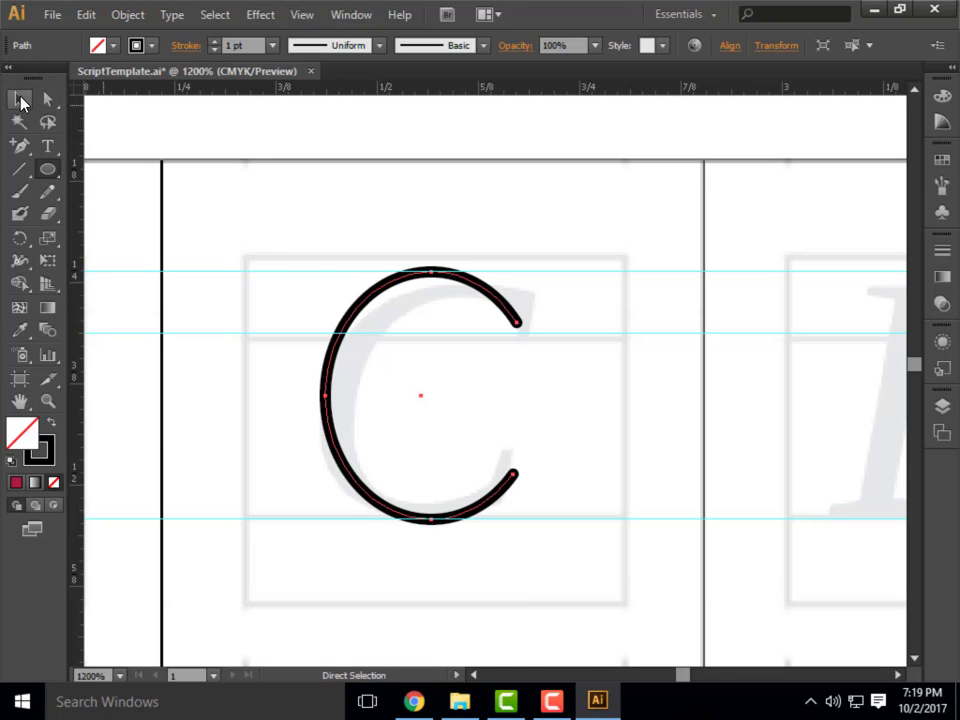
click(20, 99)
click(228, 218)
Draw an ellipse about 0.25 in wide and 0.3 in high over the template's D, from the top guide to just above the baseline.
scroll(246, 255, down, 3)
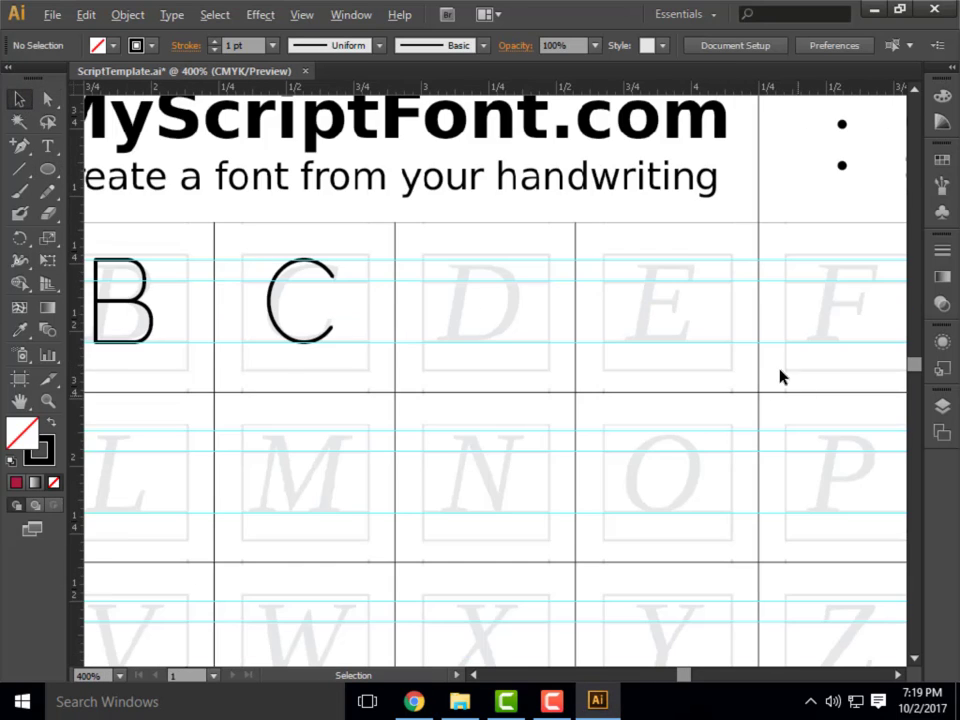
scroll(782, 380, up, 3)
scroll(166, 353, down, 1)
scroll(190, 350, down, 2)
scroll(208, 350, up, 2)
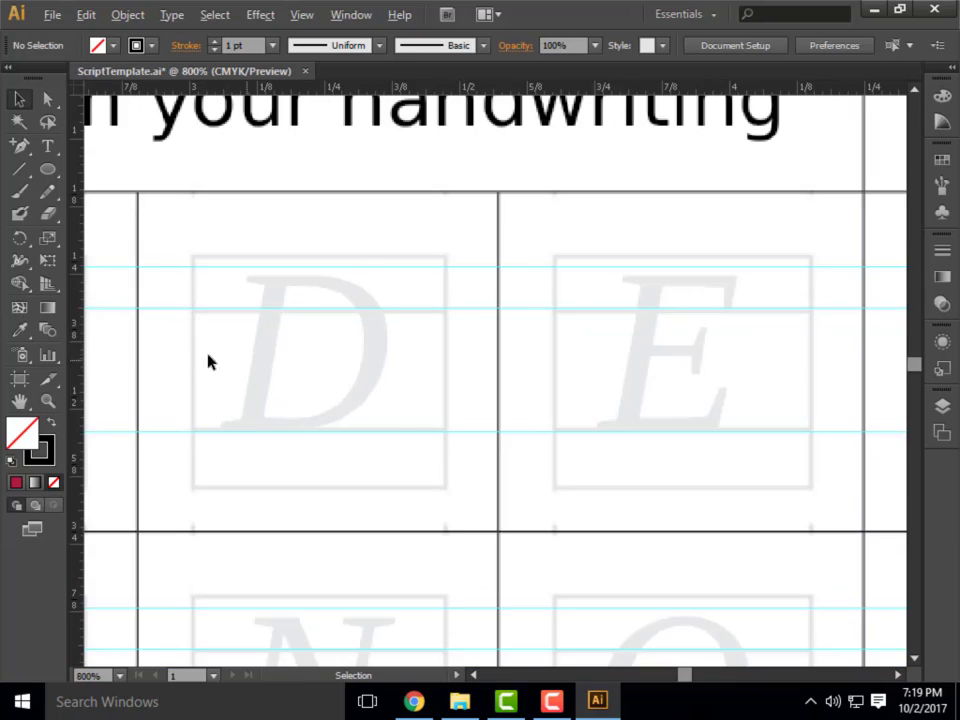
scroll(210, 360, up, 2)
scroll(463, 380, down, 1)
click(47, 169)
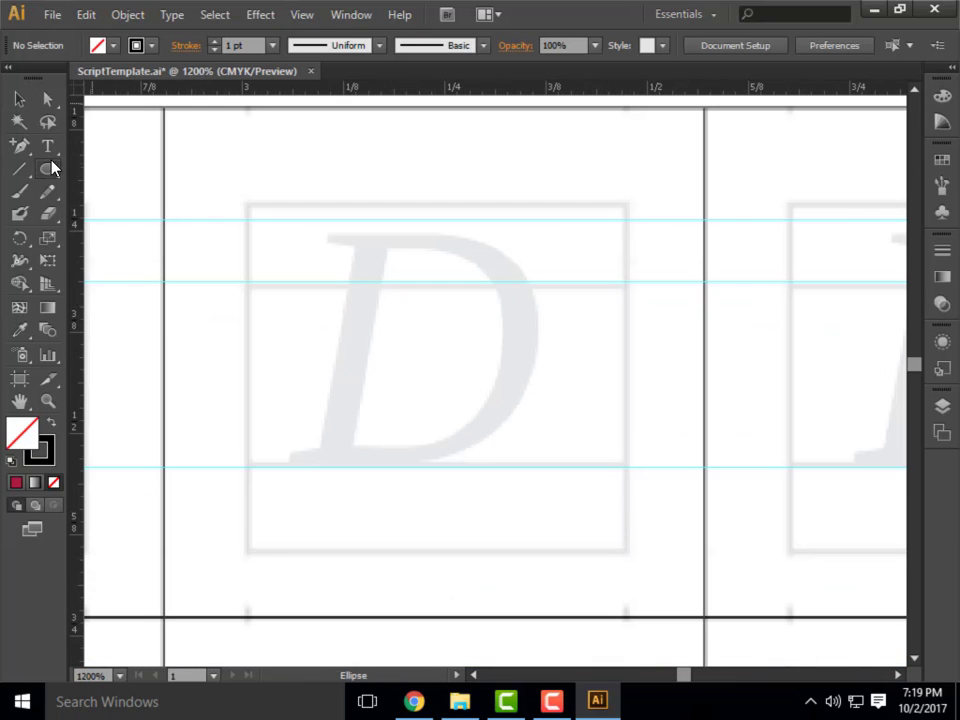
drag(328, 216, 532, 468)
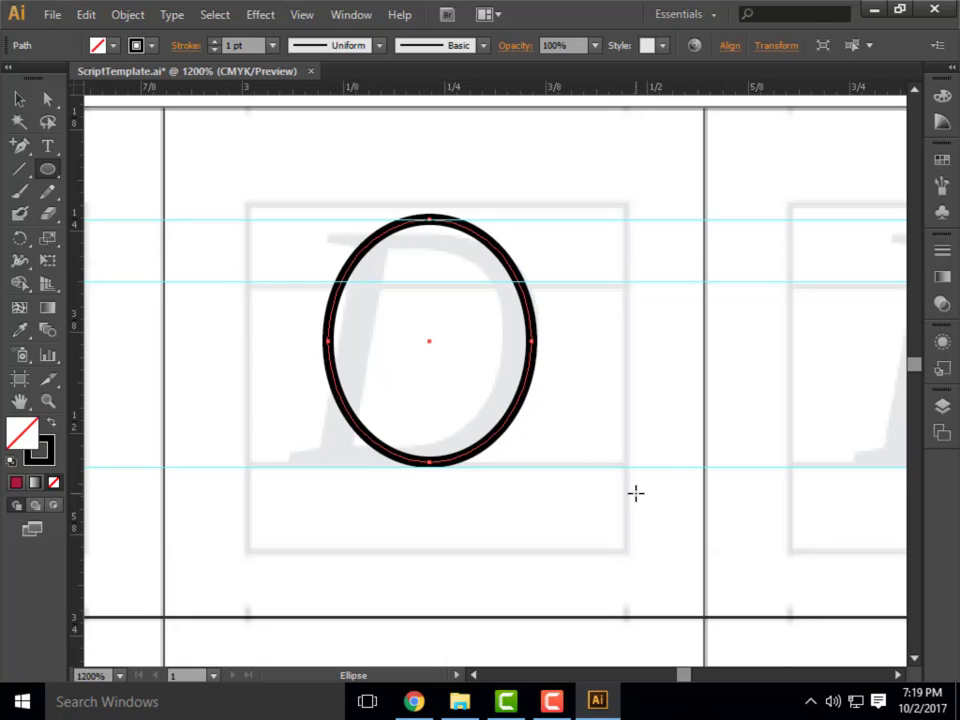
Delete the leftmost anchor point of the D's ellipse, leaving only its right half as the bowl.
click(48, 99)
click(330, 342)
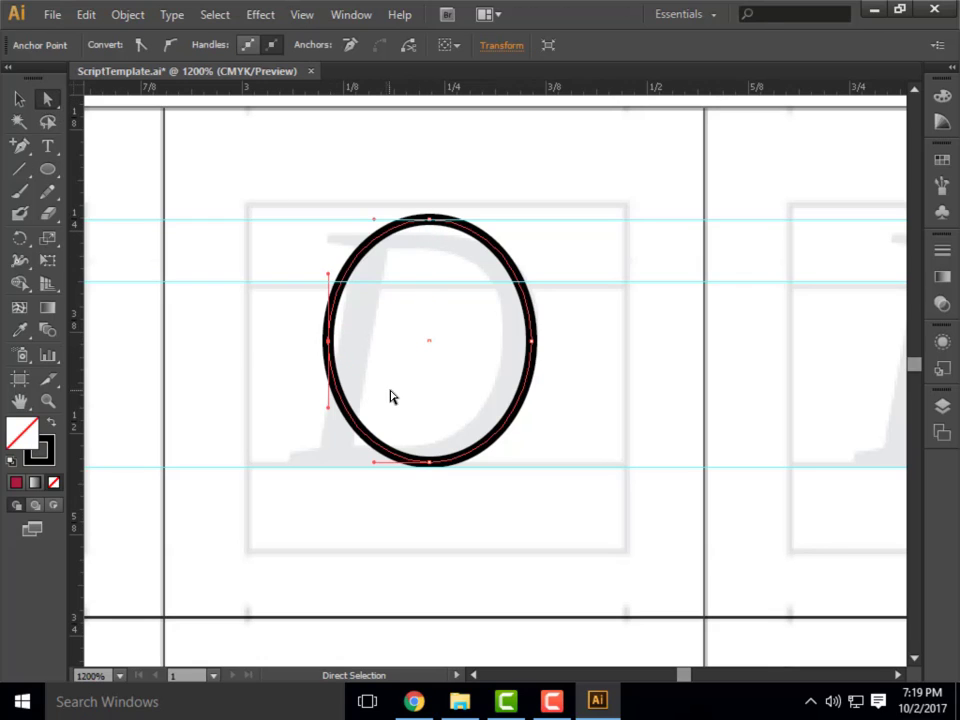
key(Delete)
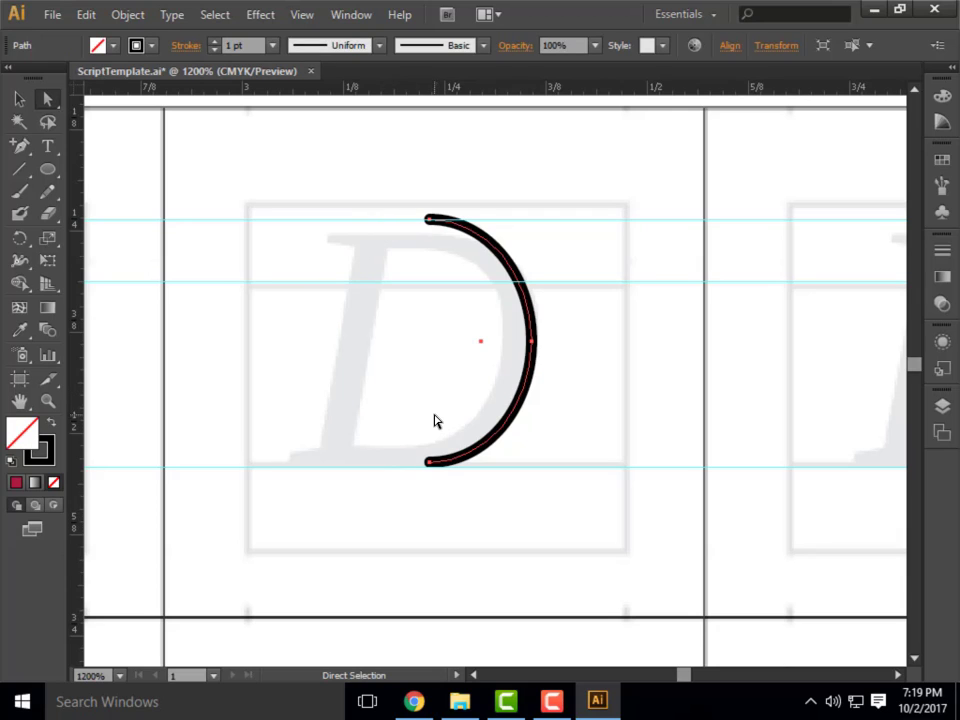
Close the D with the Pen tool, adding a straight top edge, a vertical stem and a bottom edge joined to the bowl.
drag(21, 149, 88, 148)
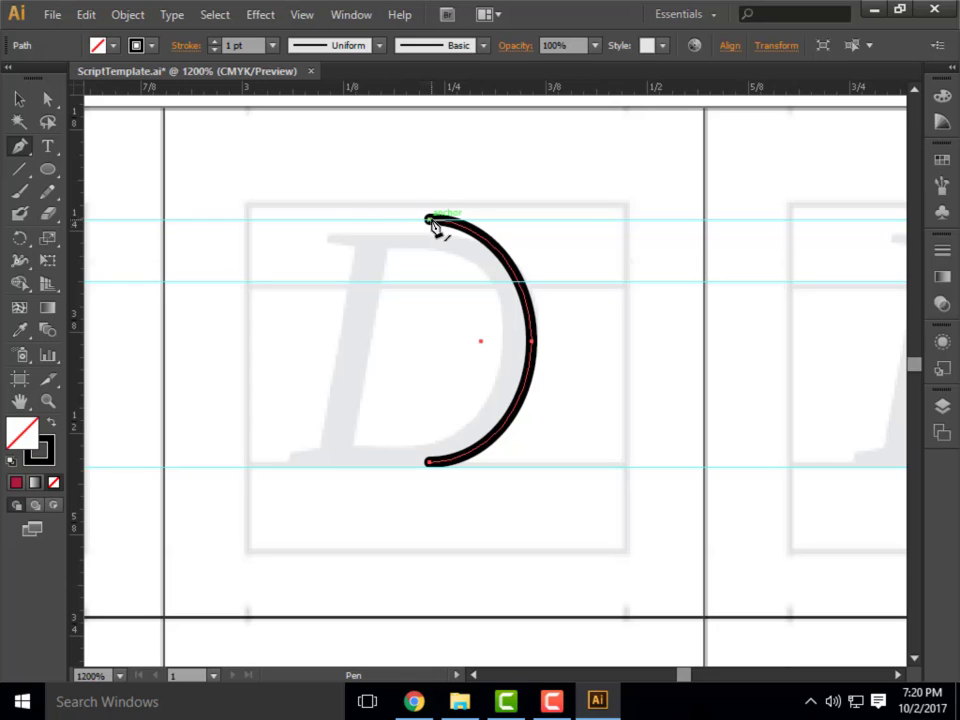
drag(431, 220, 368, 220)
click(367, 218)
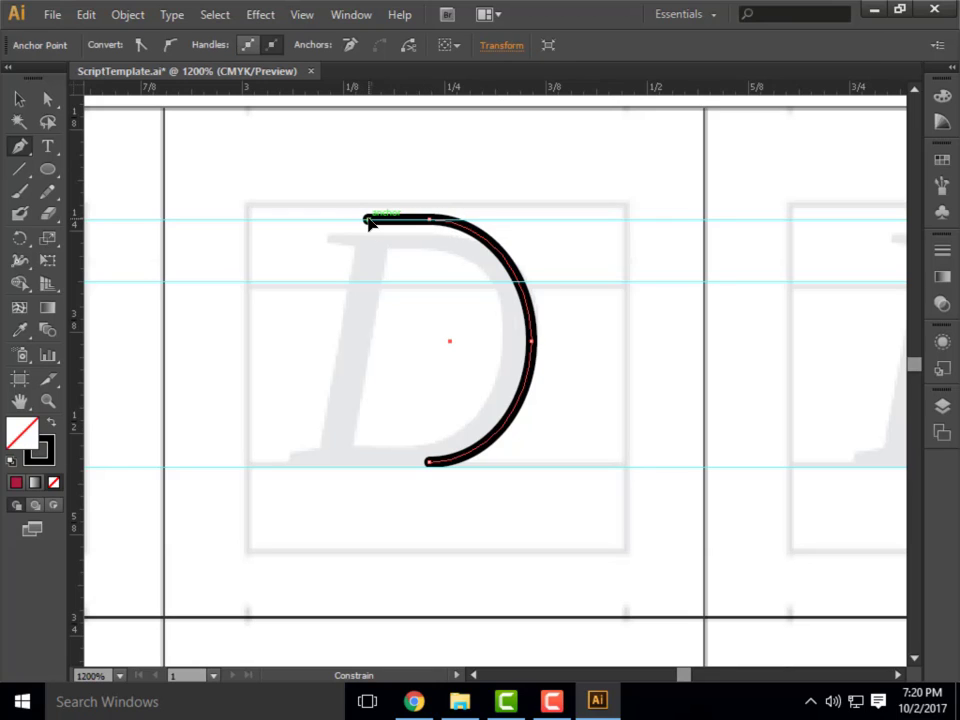
click(367, 467)
click(431, 466)
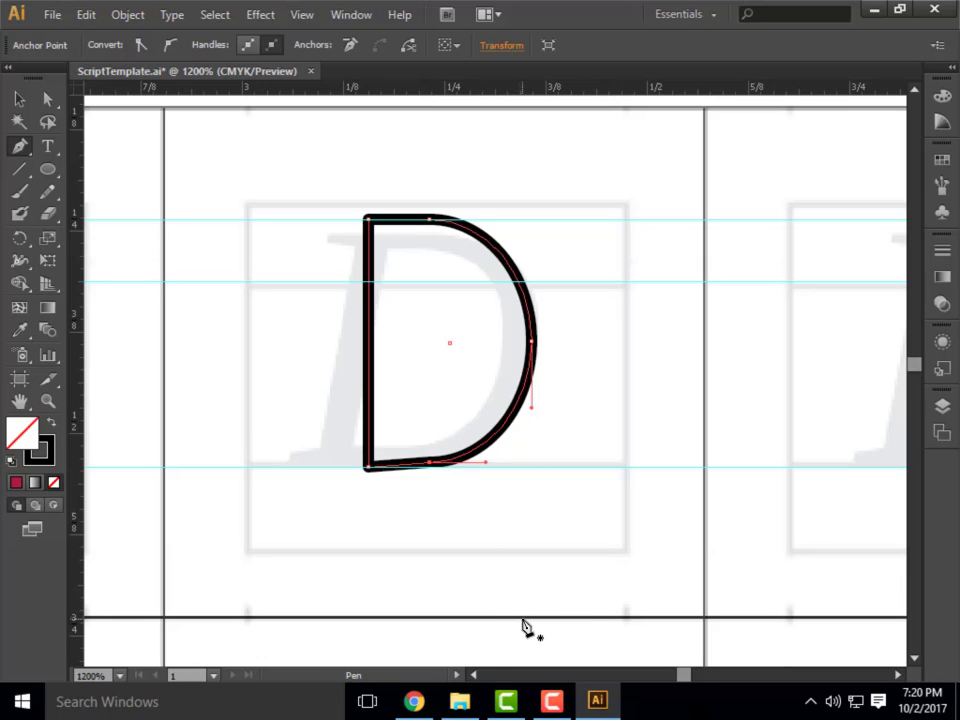
Move the D's lower-left corner anchor up to level the bottom edge with the bowl, and deselect the letter.
click(47, 98)
click(367, 469)
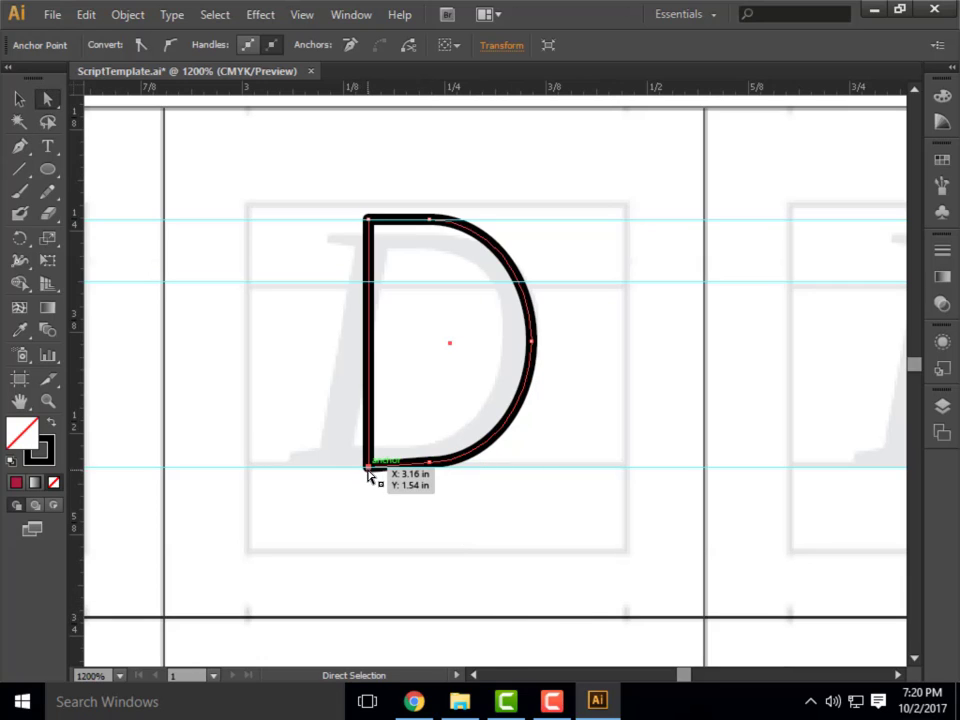
drag(367, 469, 369, 465)
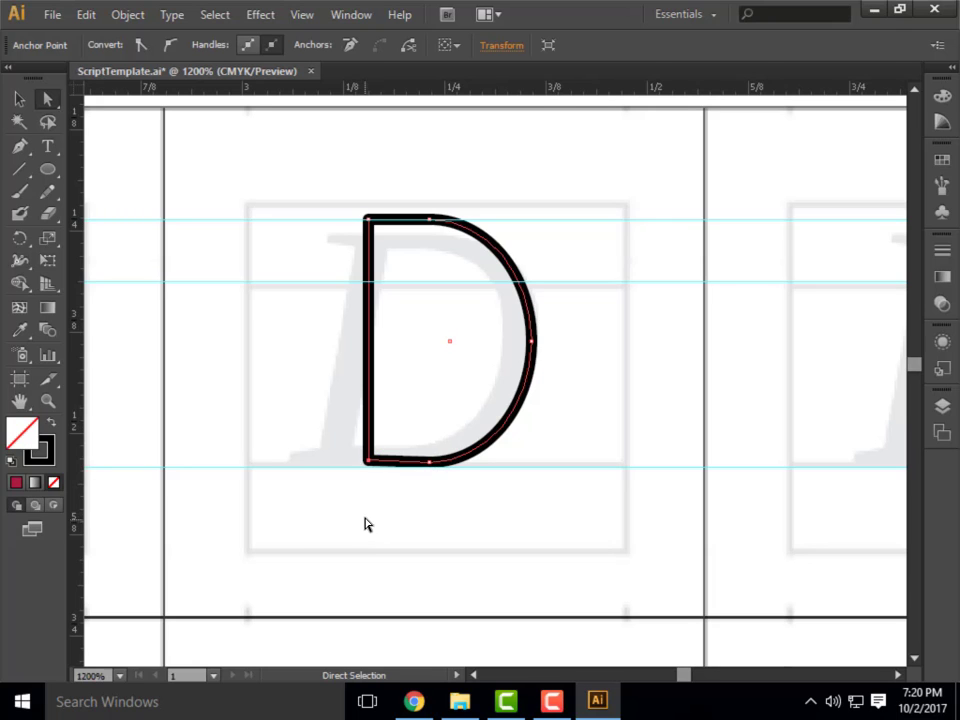
click(309, 334)
Draw the E's slanted stem from the top guide to the baseline and its bottom arm about 0.16 in long, and deselect the path.
scroll(285, 278, down, 4)
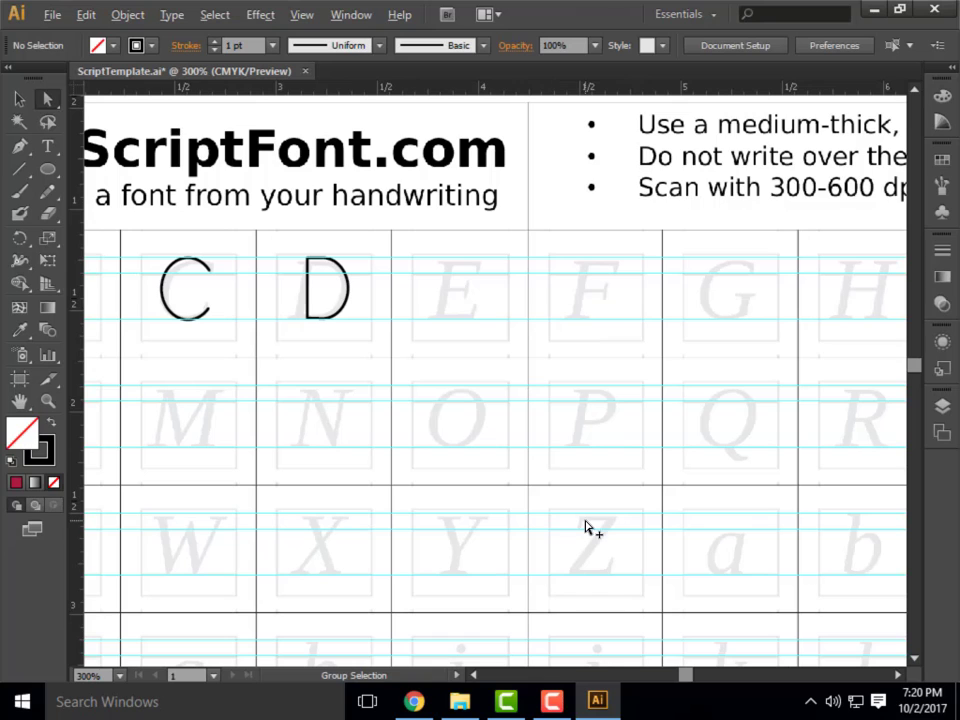
scroll(475, 310, up, 4)
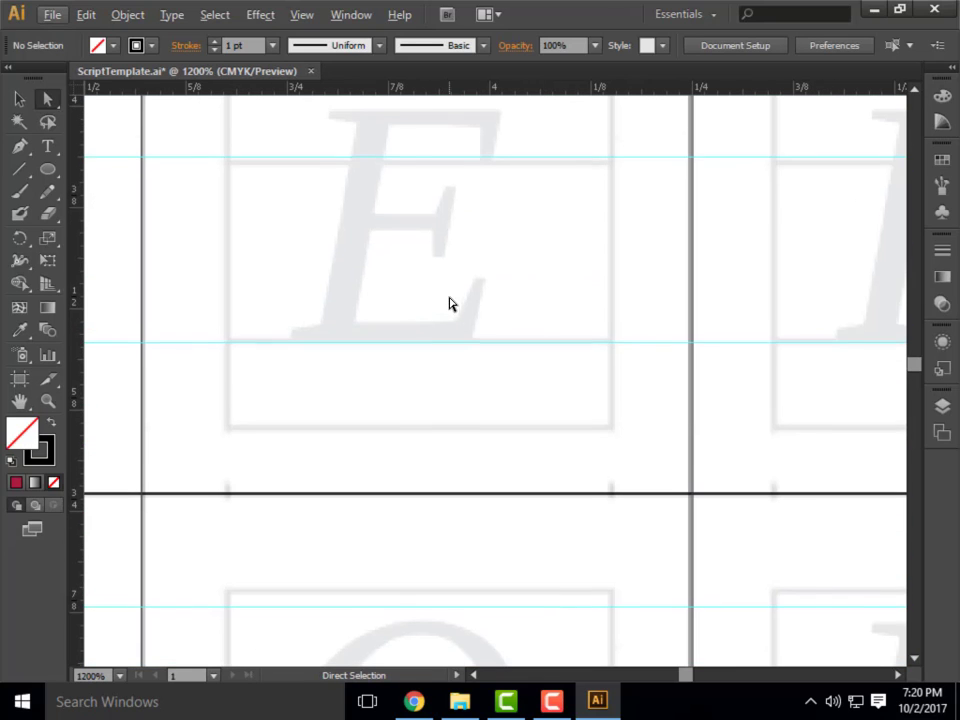
click(19, 146)
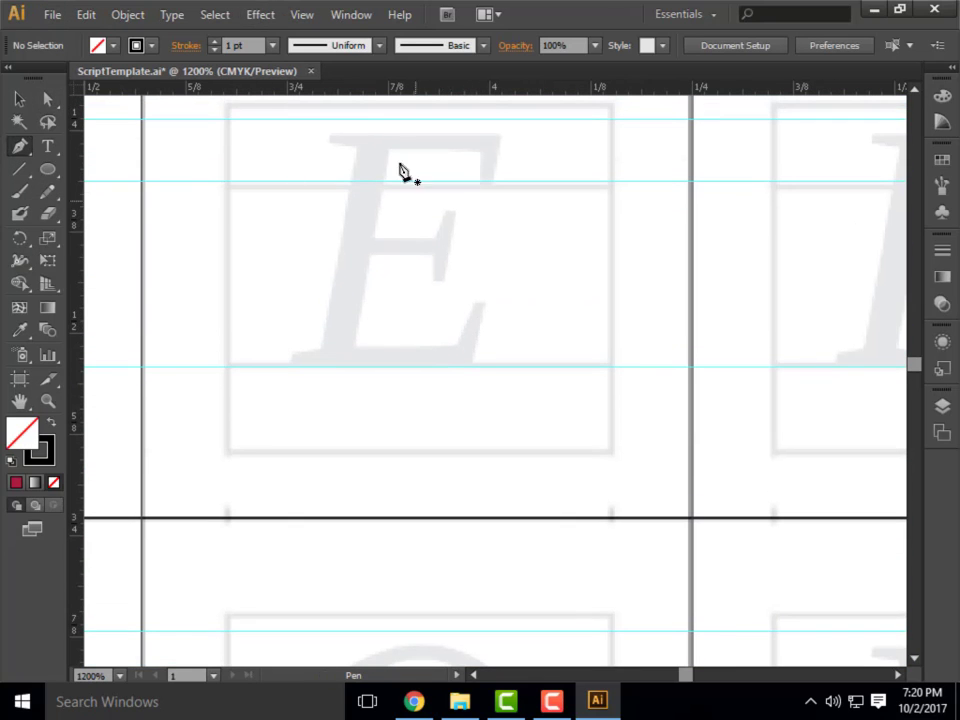
click(372, 138)
key(ctrl+z)
click(370, 119)
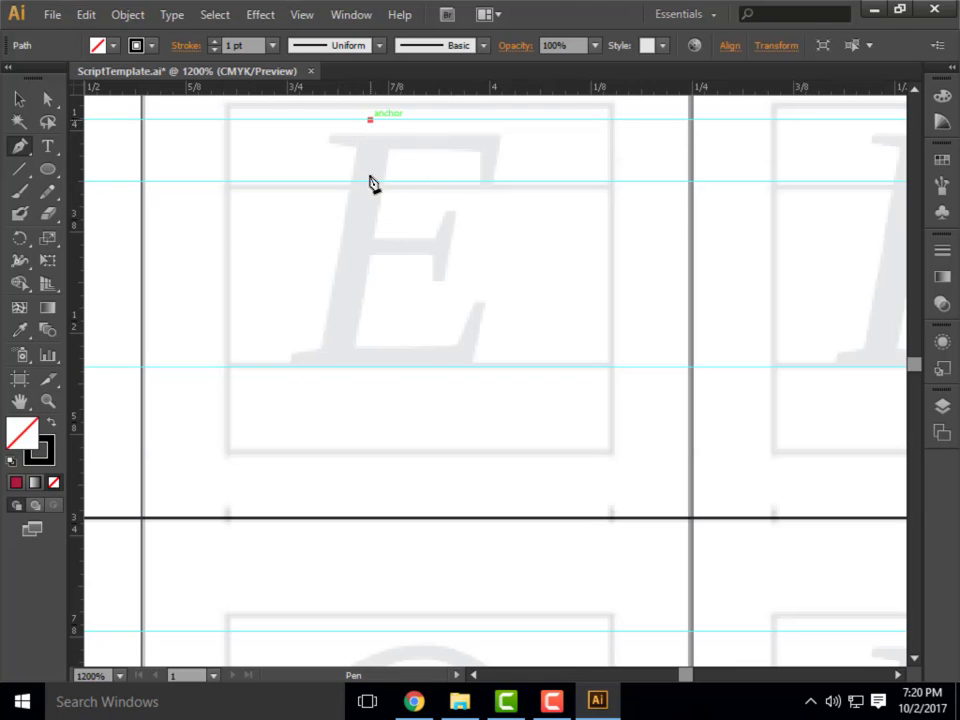
click(331, 367)
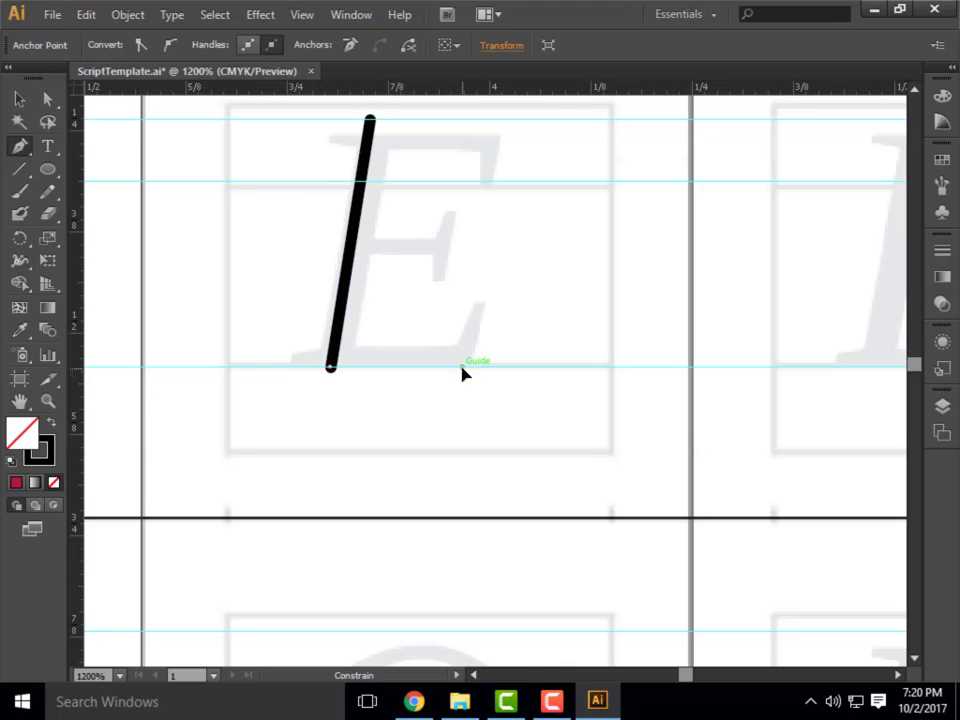
shift+click(464, 367)
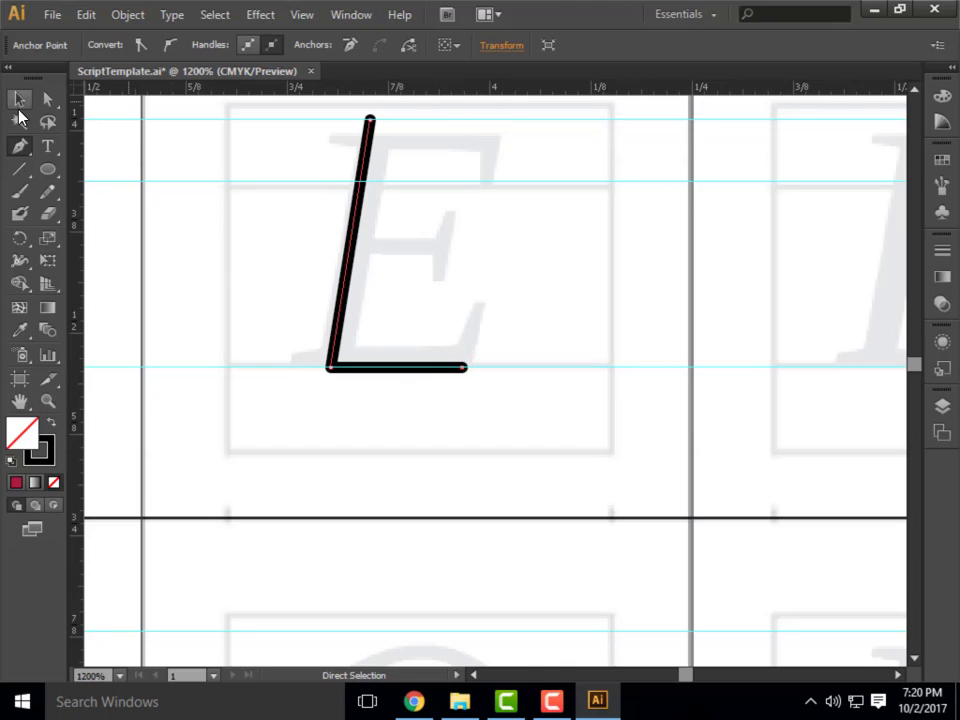
click(19, 104)
click(156, 148)
Extend the E's path from the stem's upper end with a top arm about 0.16 in long along the top guide, and deselect it.
key(p)
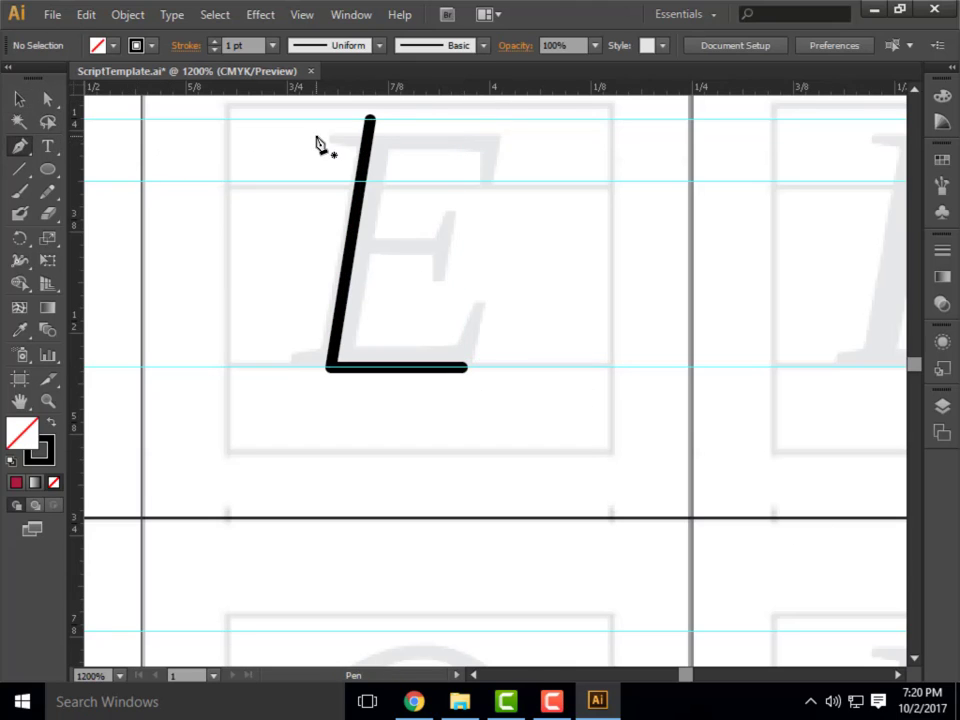
click(369, 120)
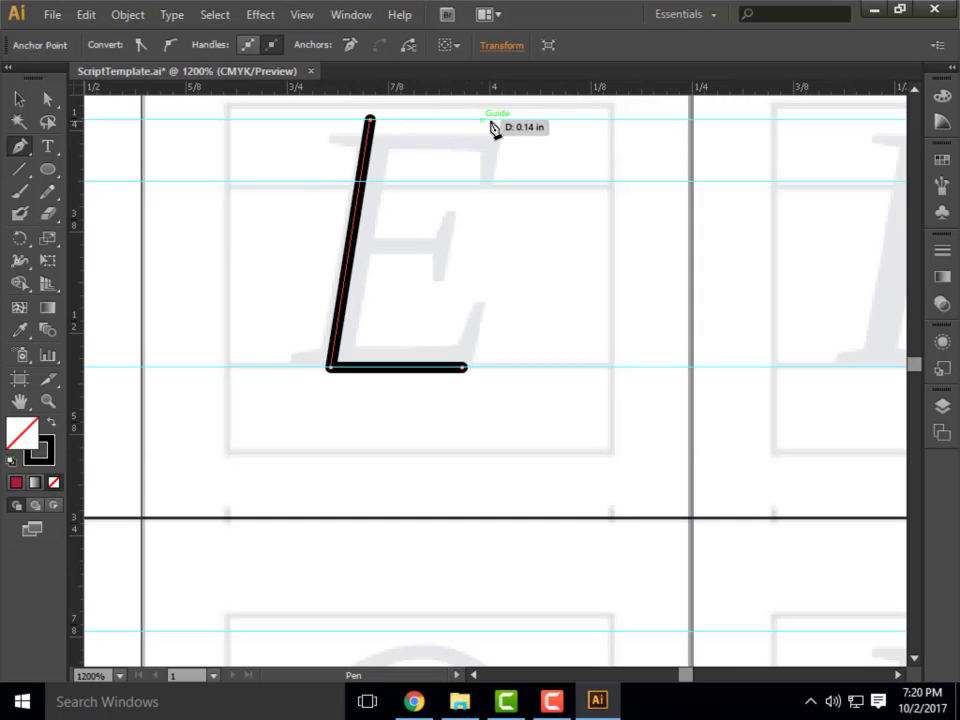
shift+click(504, 121)
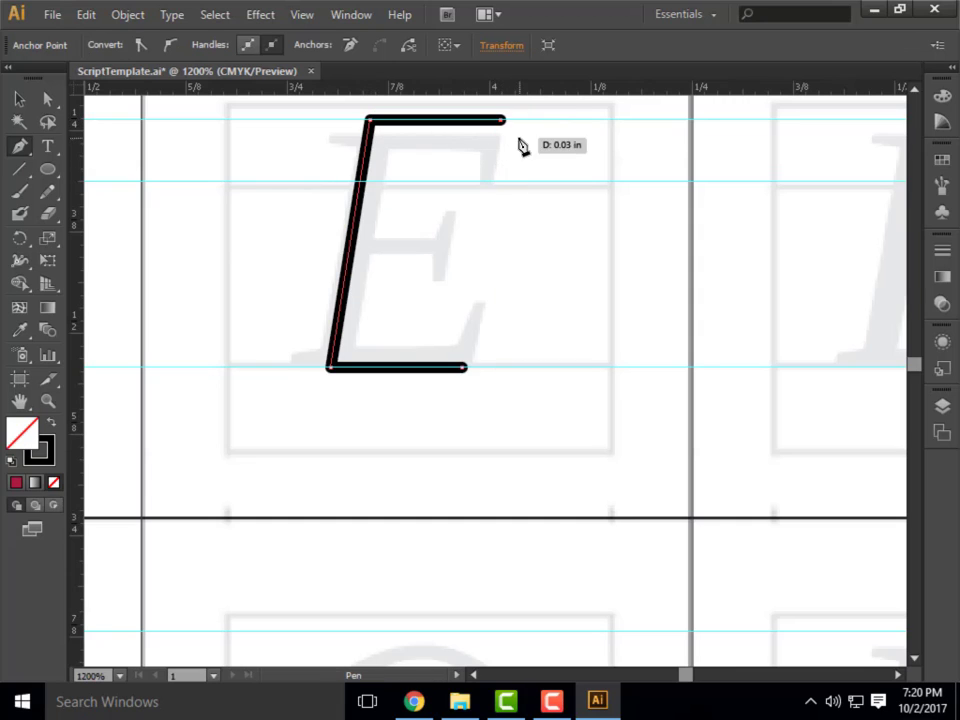
click(17, 100)
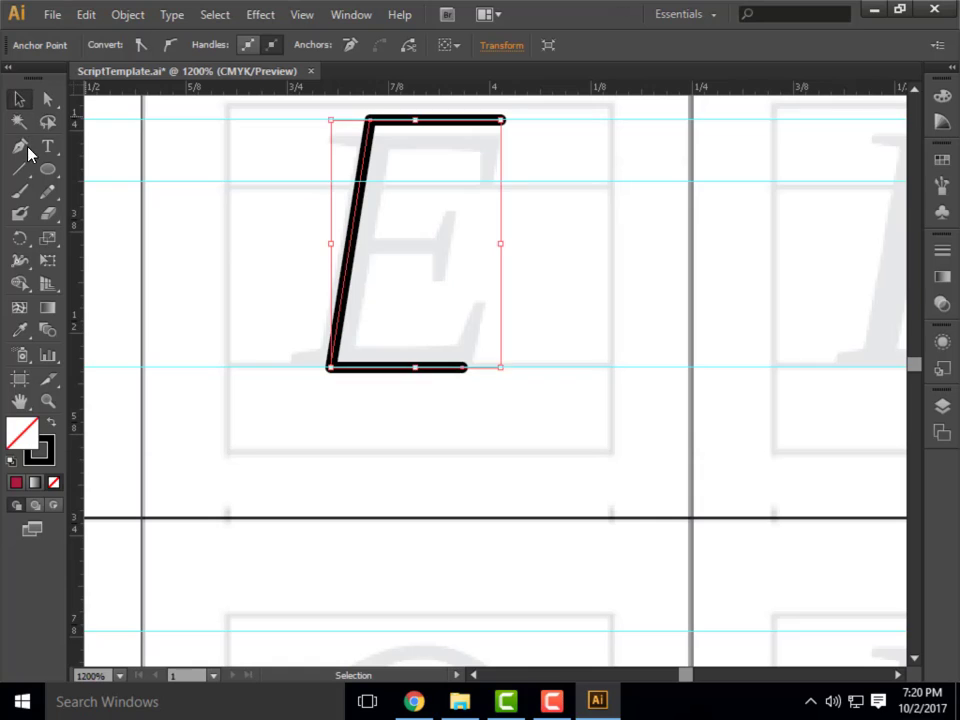
click(137, 190)
Draw the E's middle arm as a separate horizontal line about 0.08 in long ending on the stem, and deselect it.
key(p)
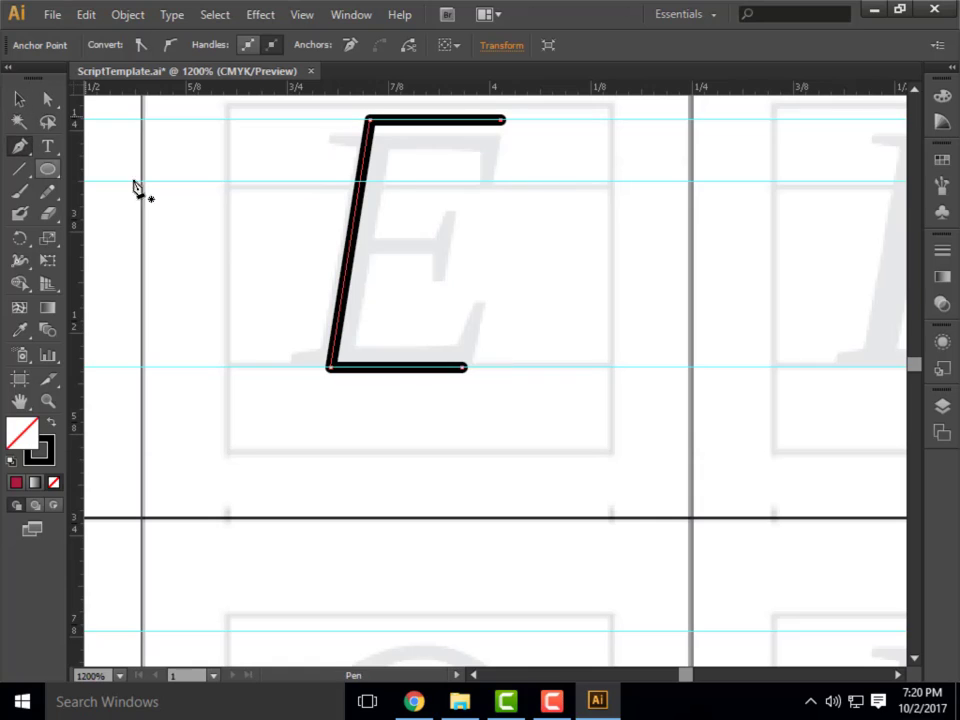
click(348, 258)
click(411, 261)
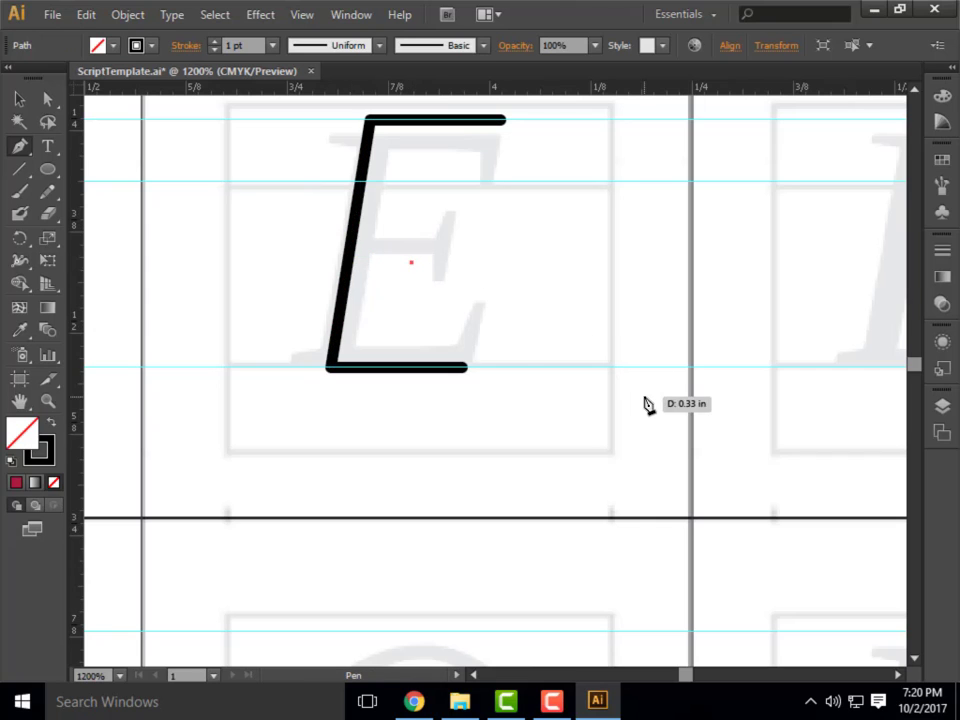
click(349, 263)
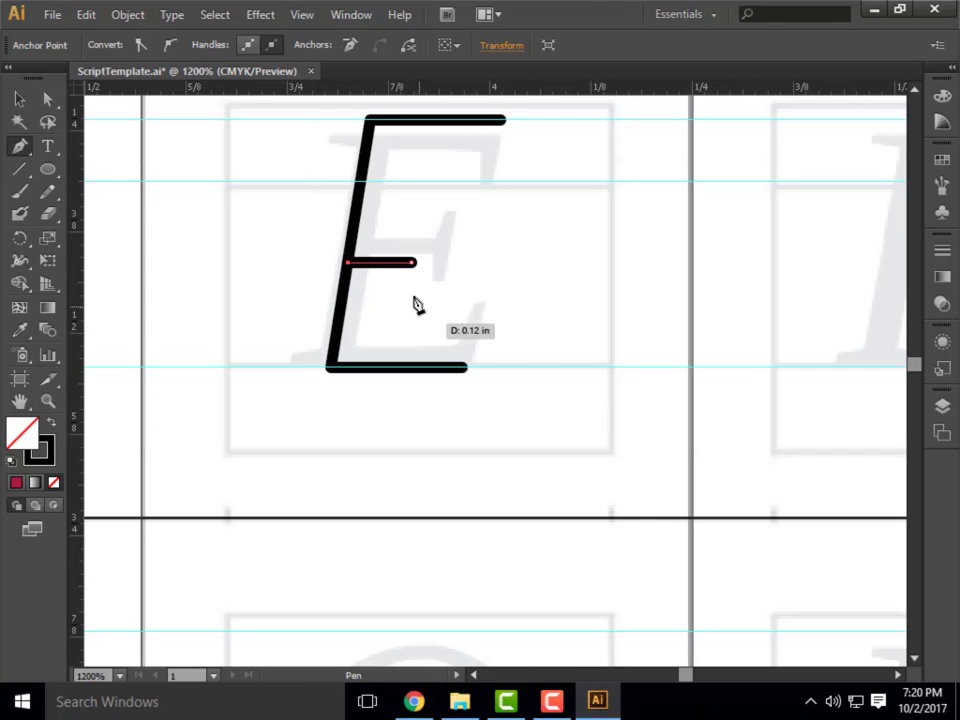
click(20, 98)
click(229, 317)
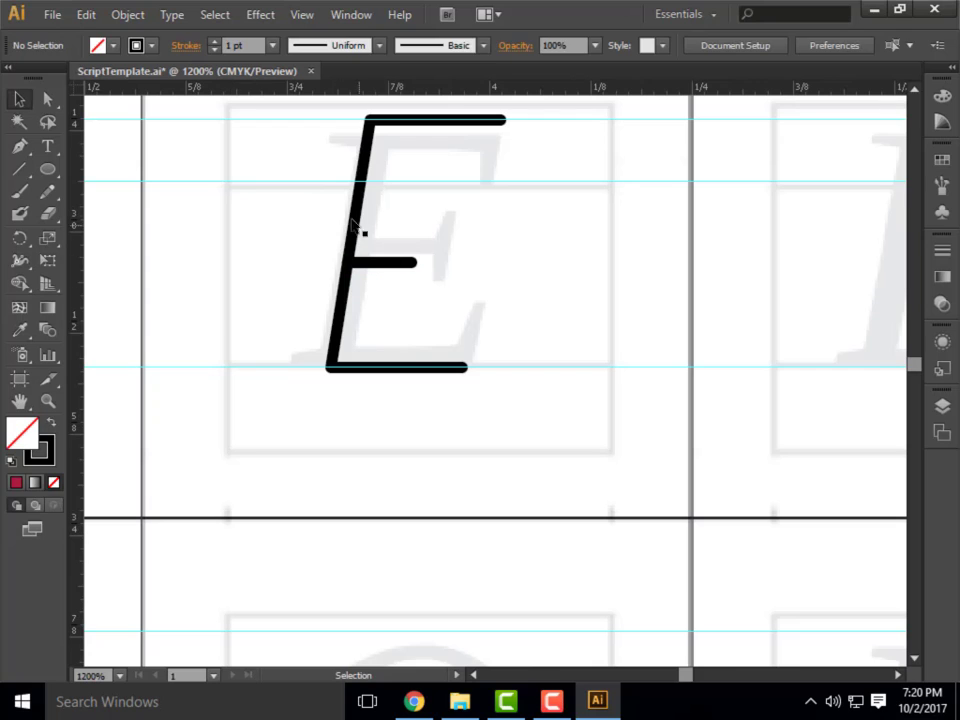
Copy the E's two paths into the F's cell, align the copy between the top guide and the baseline, and deselect it.
click(358, 225)
shift+click(407, 264)
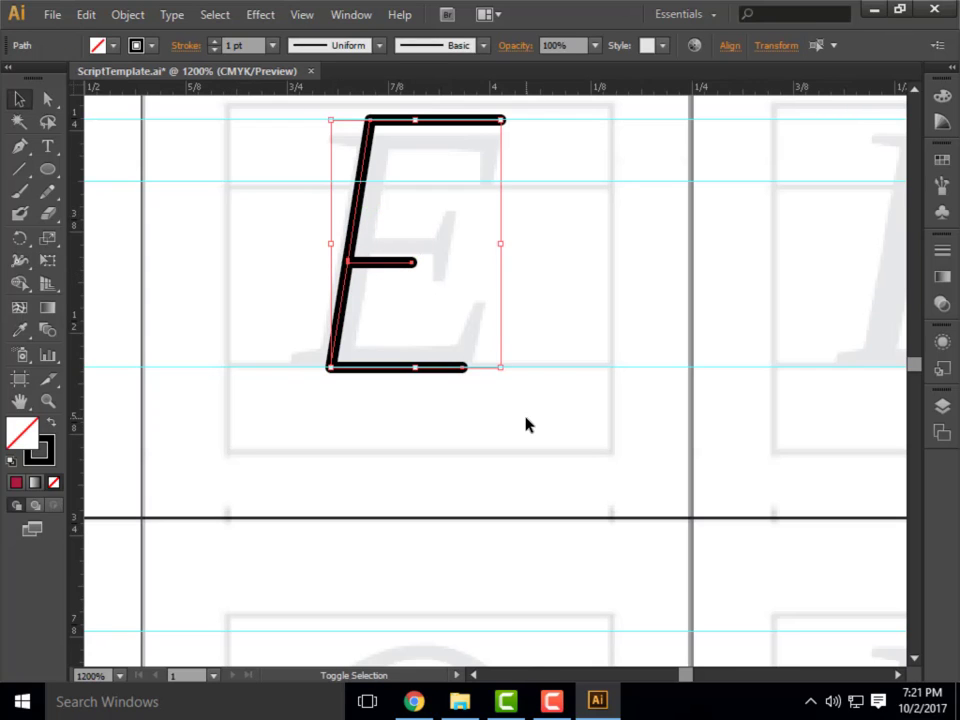
key(ctrl+g)
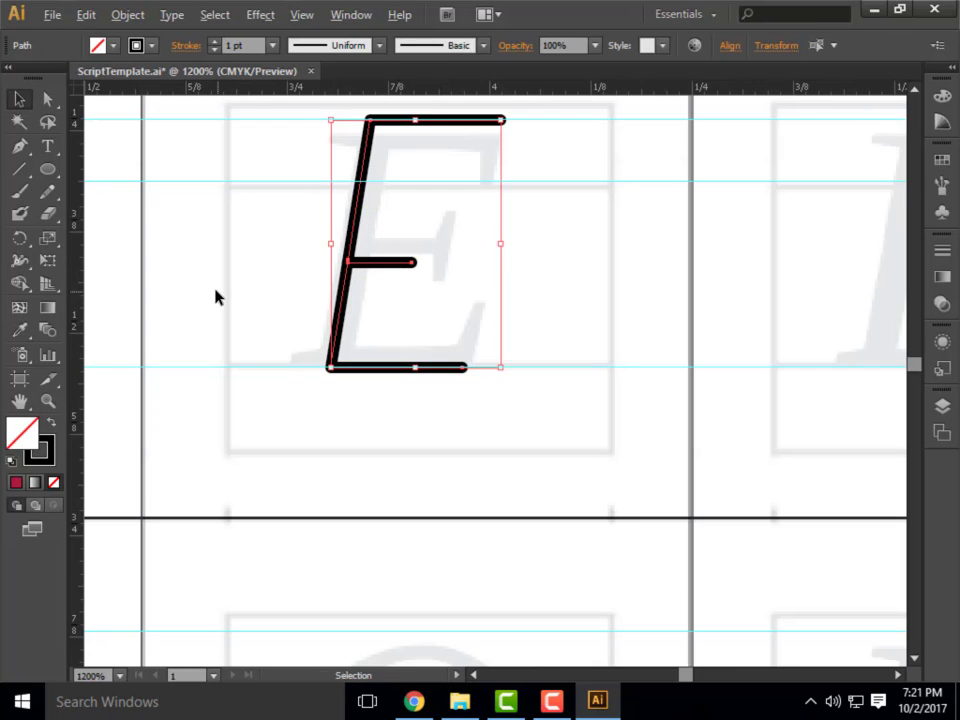
scroll(208, 286, down, 3)
scroll(480, 300, up, 2)
scroll(388, 298, up, 3)
scroll(371, 255, down, 1)
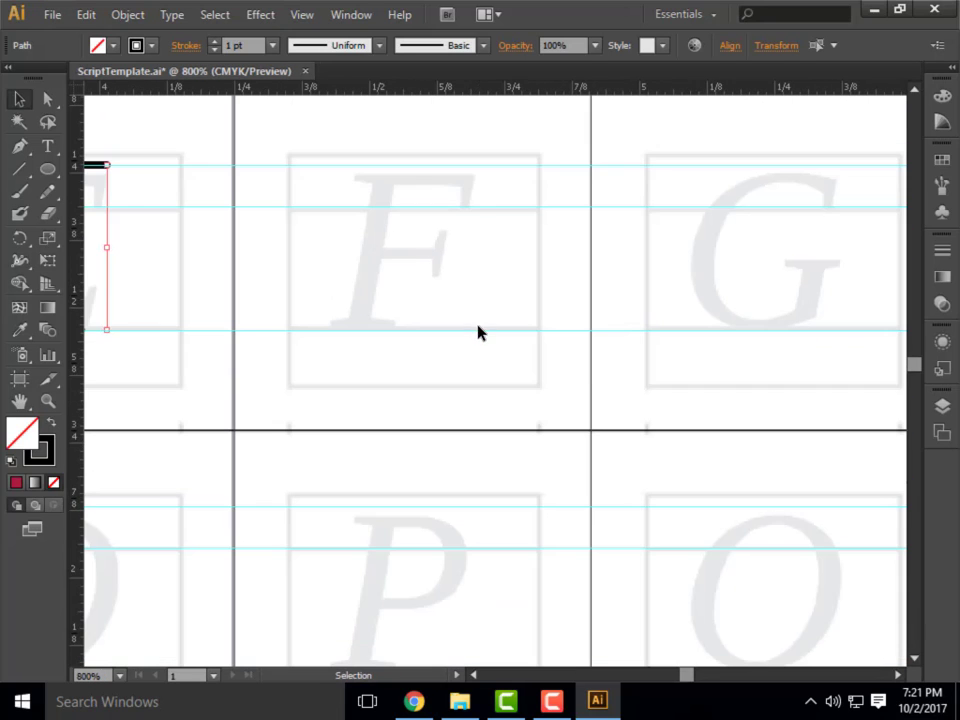
key(ctrl+v)
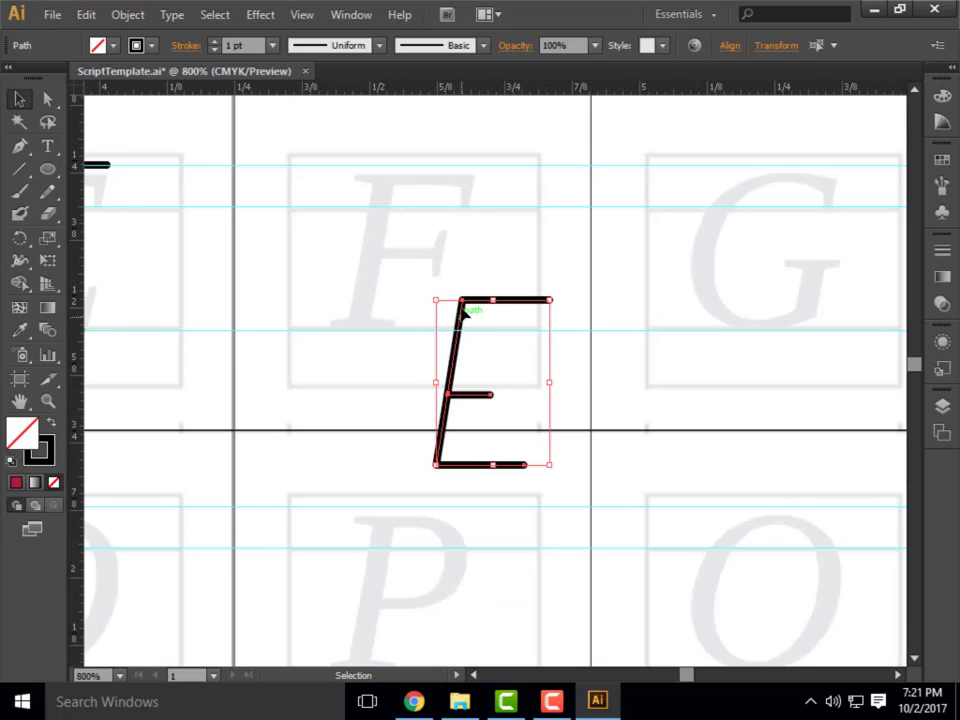
drag(463, 315, 377, 188)
click(557, 399)
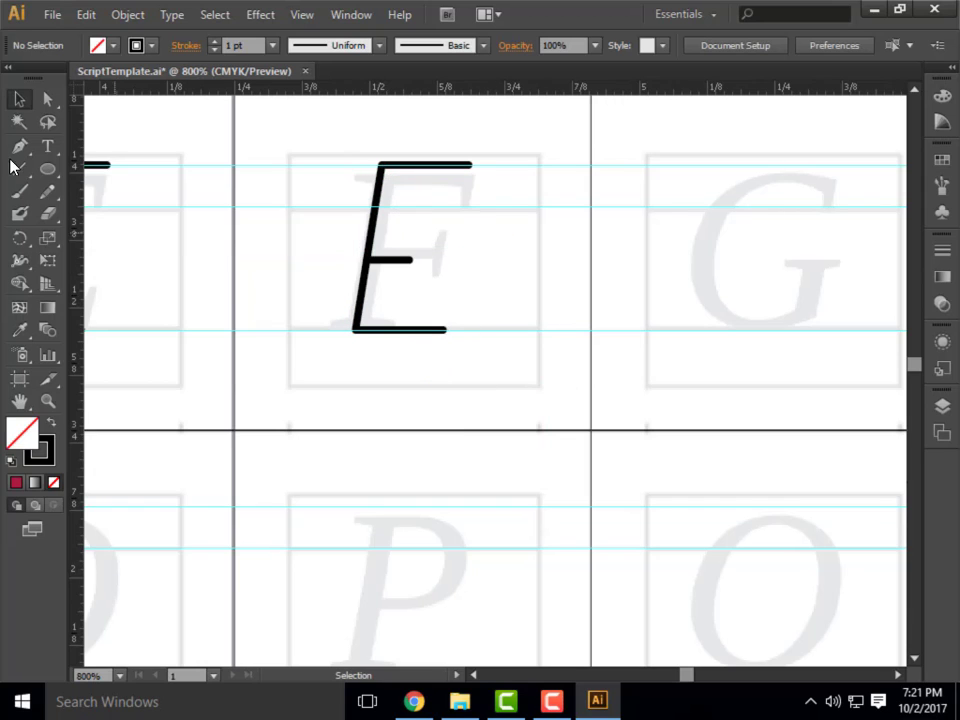
Remove the copy's bottom arm by deleting its free end anchor with the Delete Anchor Point tool, and deselect the F.
click(47, 98)
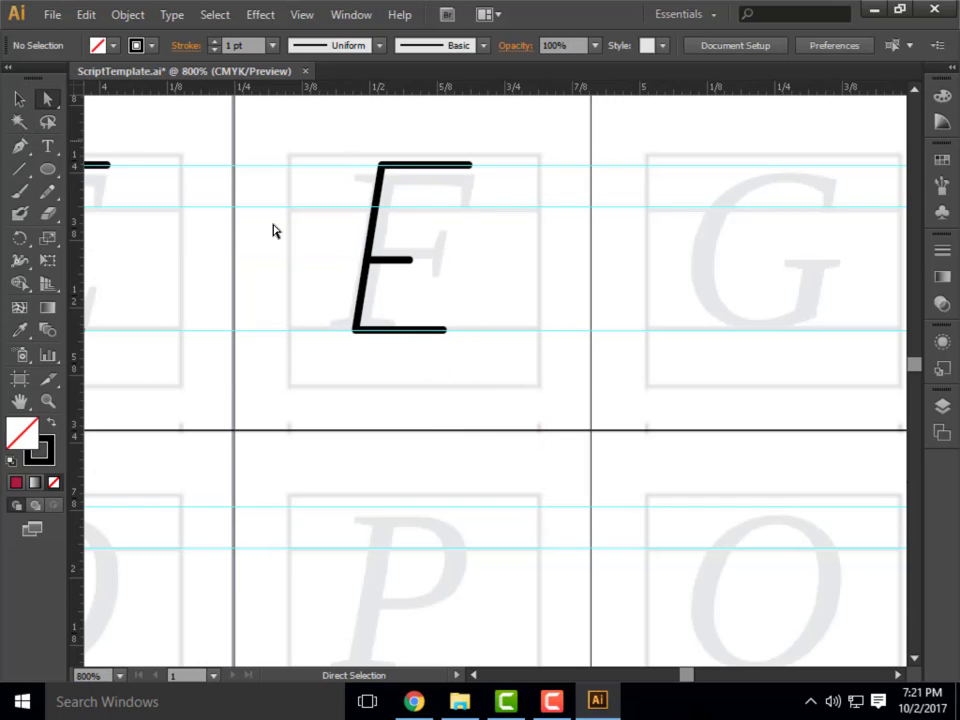
click(414, 334)
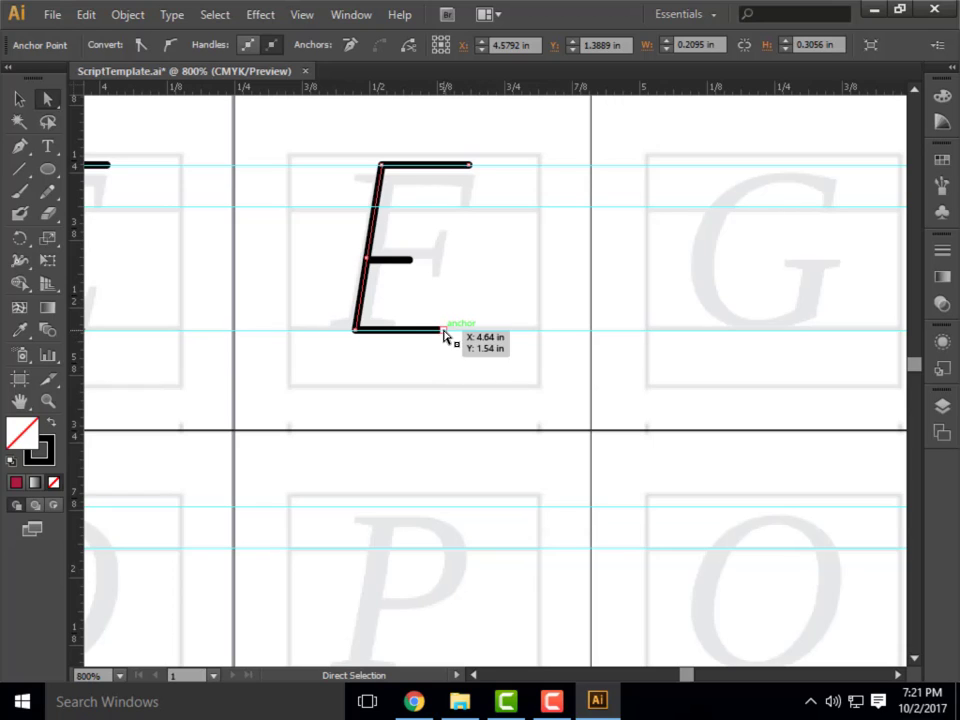
click(19, 146)
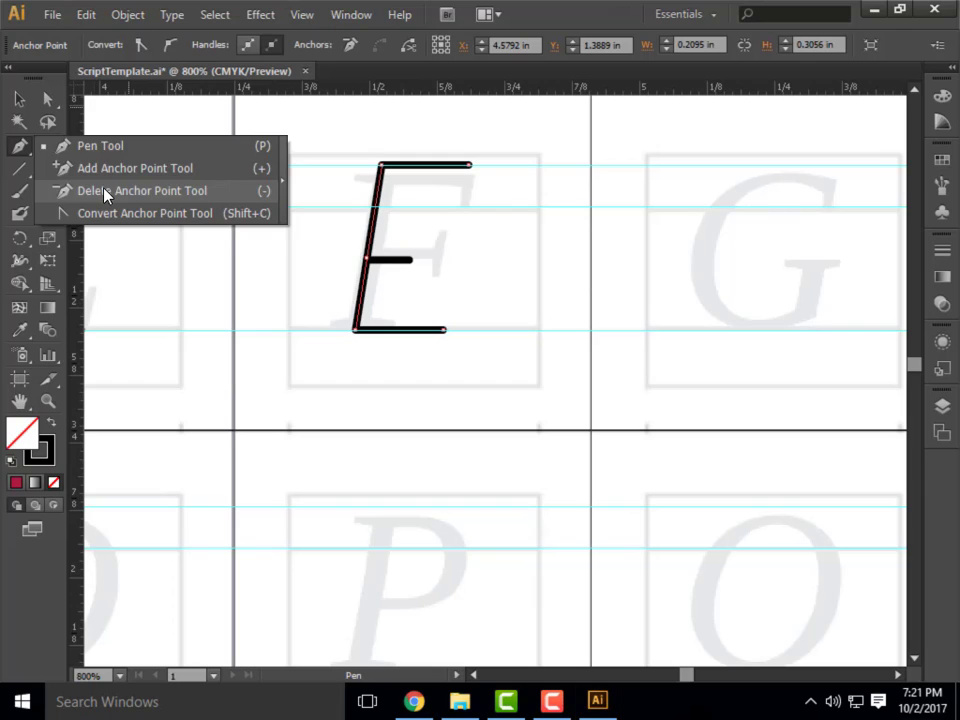
click(105, 193)
click(445, 331)
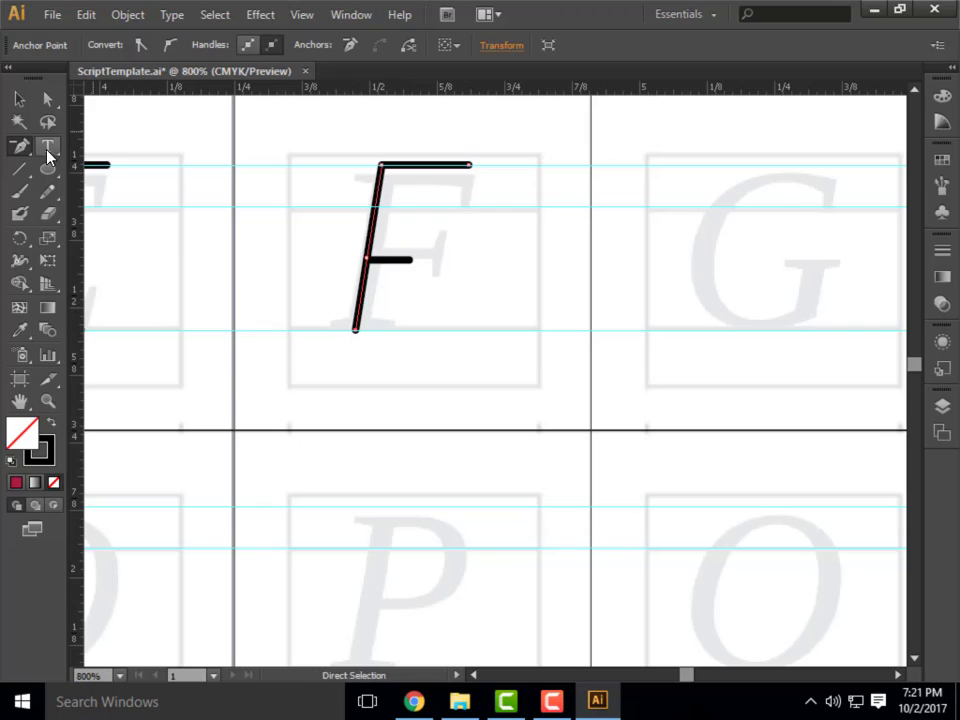
click(20, 150)
click(20, 100)
click(524, 268)
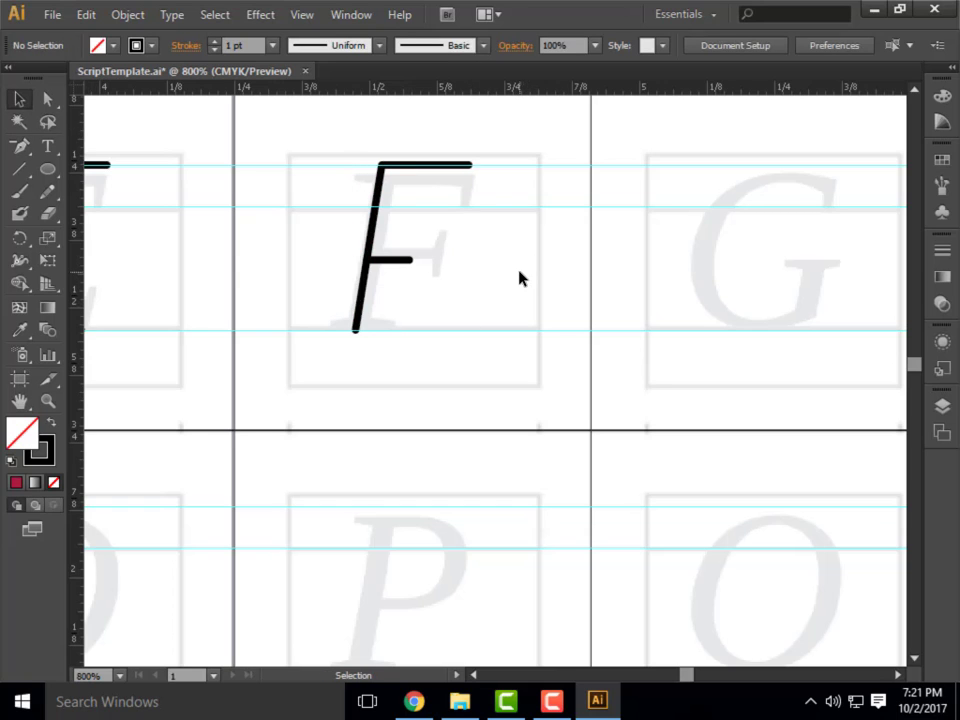
Draw a circle in the G's cell spanning from the top guide to the baseline.
key(ctrl+minus)
key(ctrl+minus)
key(ctrl+minus)
key(ctrl+minus)
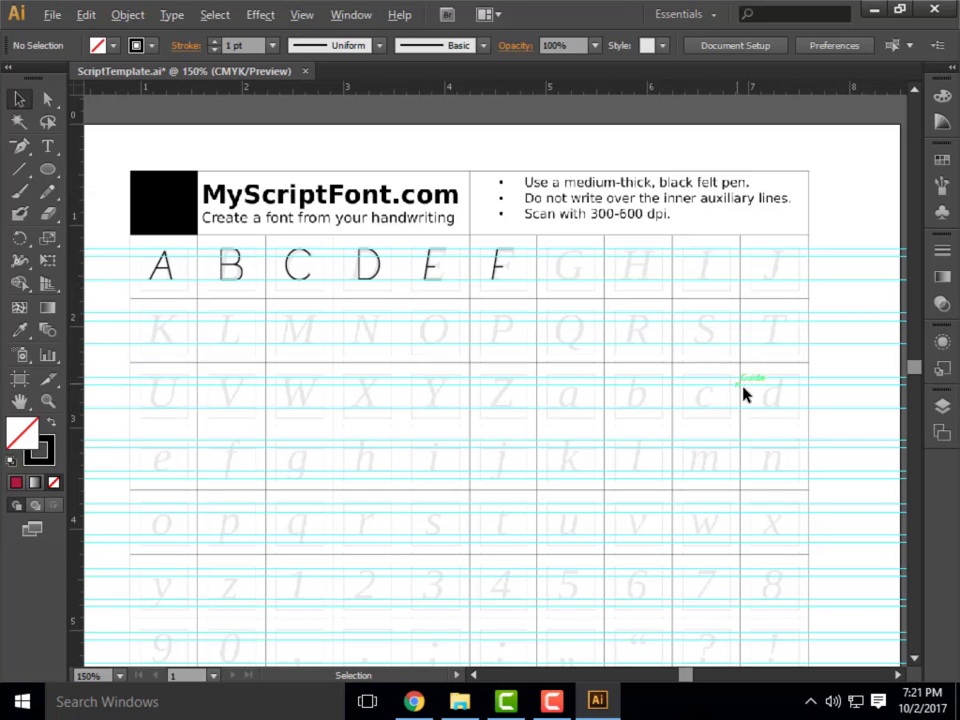
scroll(511, 269, up, 4)
scroll(272, 279, down, 4)
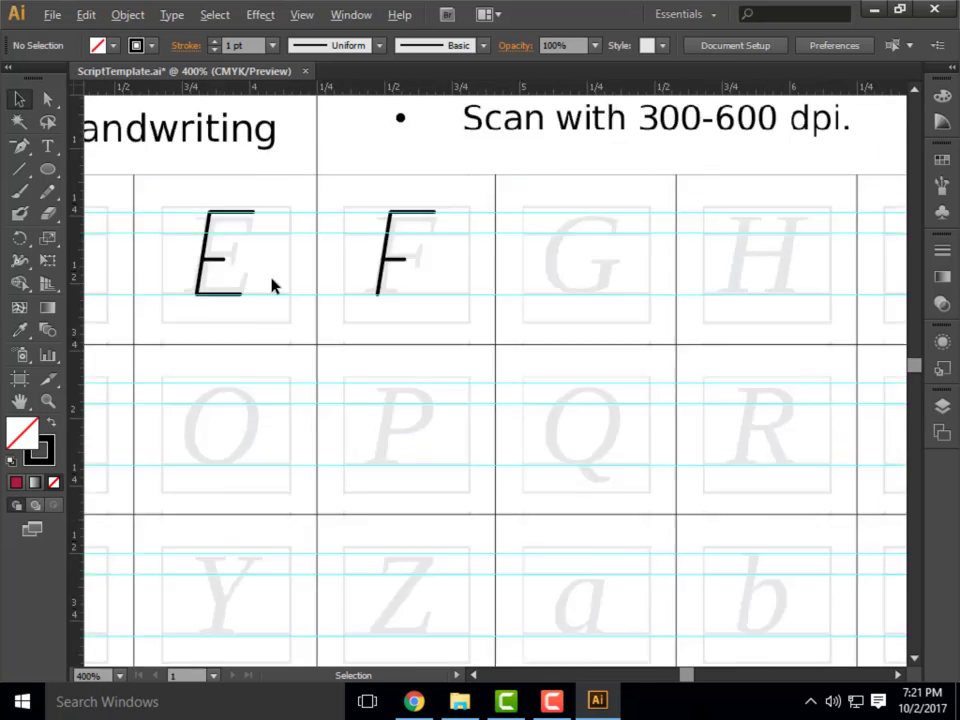
scroll(439, 279, up, 5)
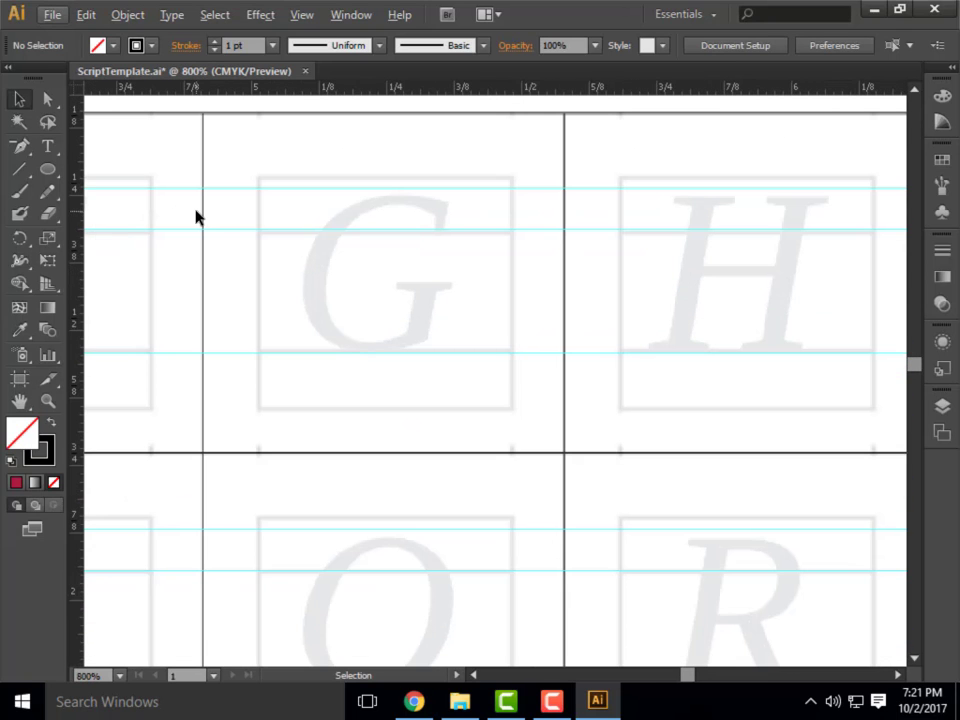
click(47, 169)
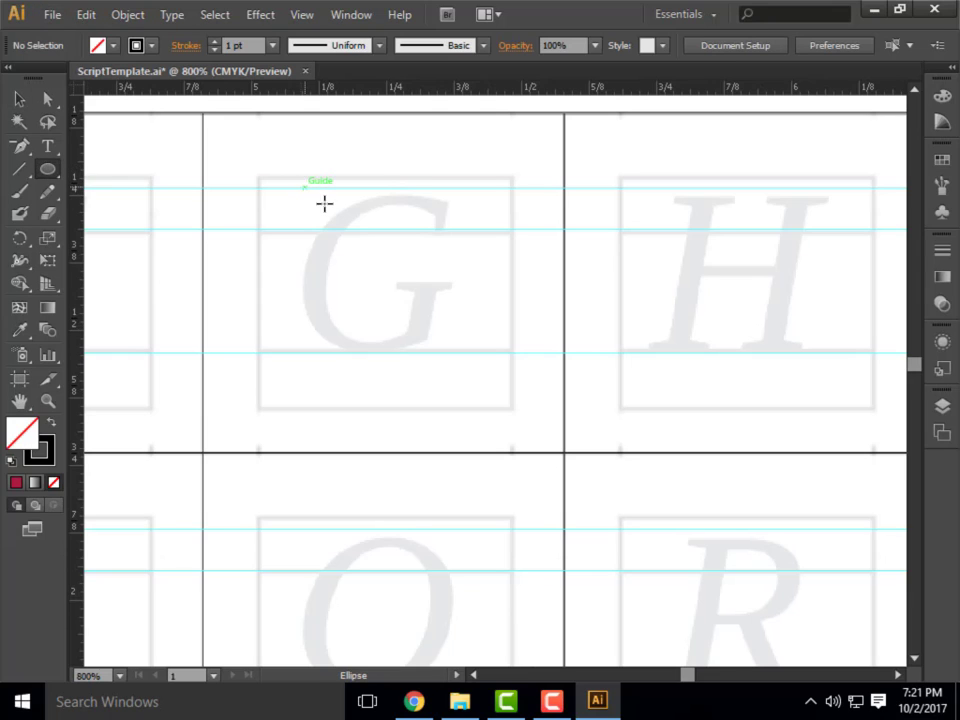
drag(305, 188, 468, 355)
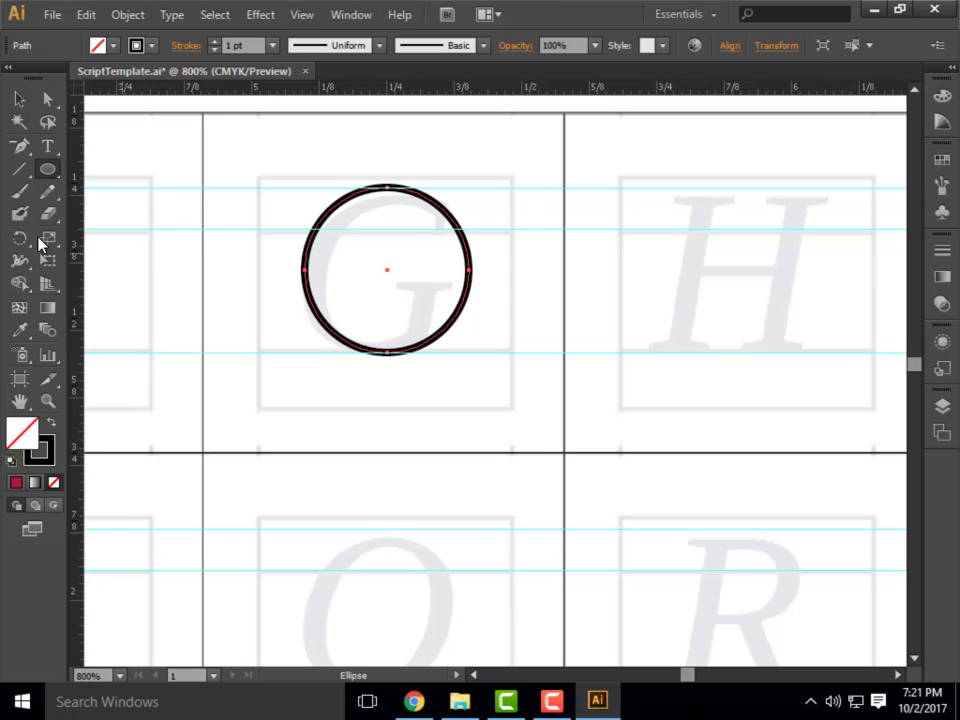
Add anchor points on the circle's lower-right and upper-right arcs, and delete its rightmost anchor to open the curve between them.
drag(20, 148, 66, 167)
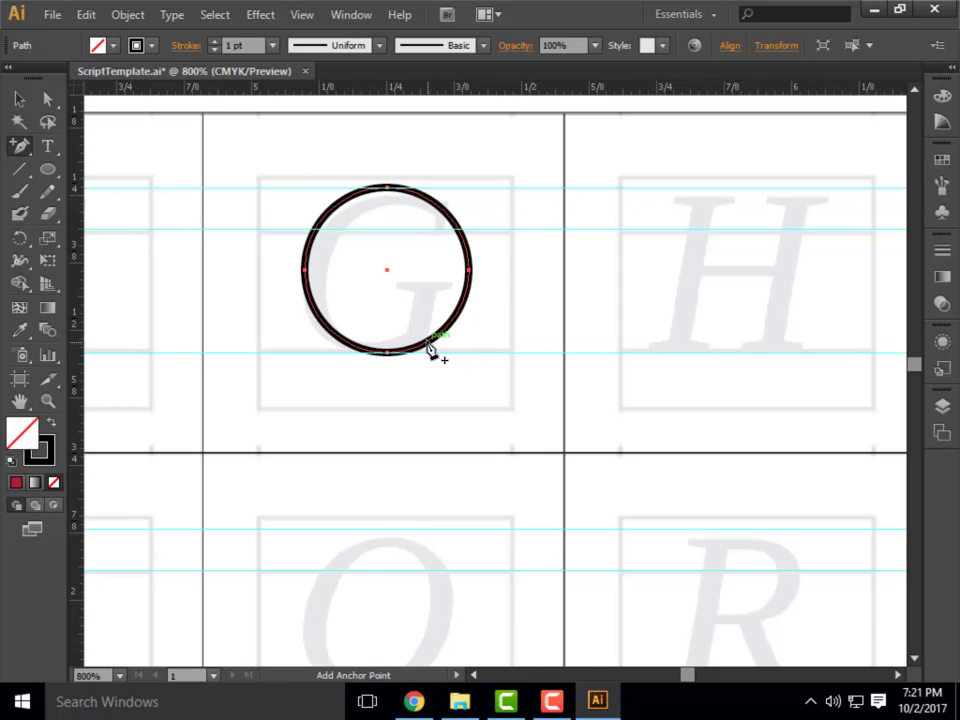
click(425, 348)
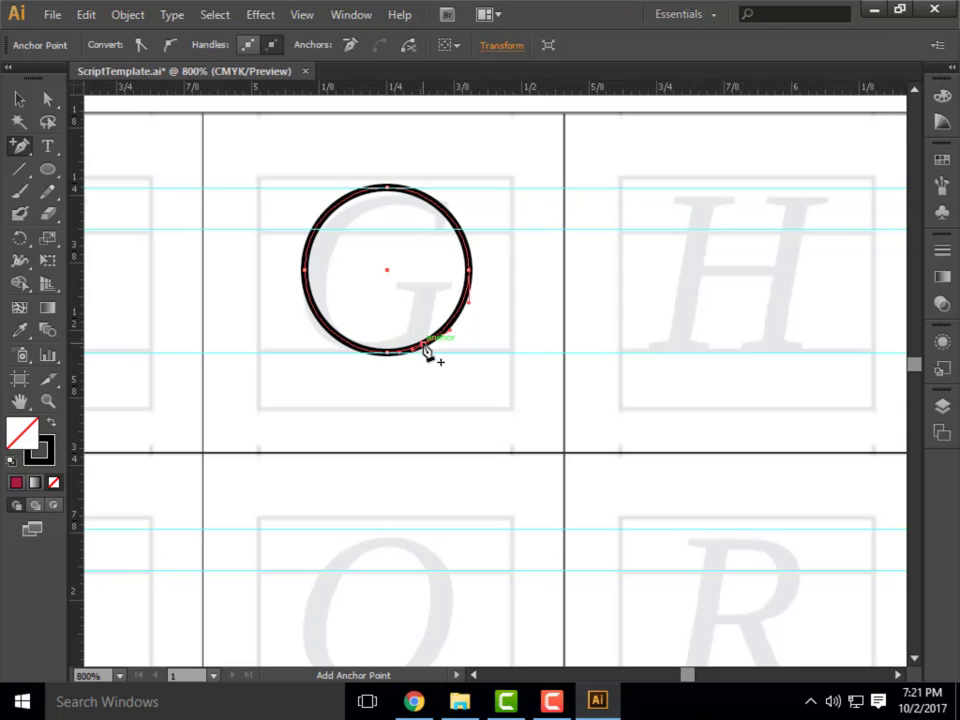
click(447, 216)
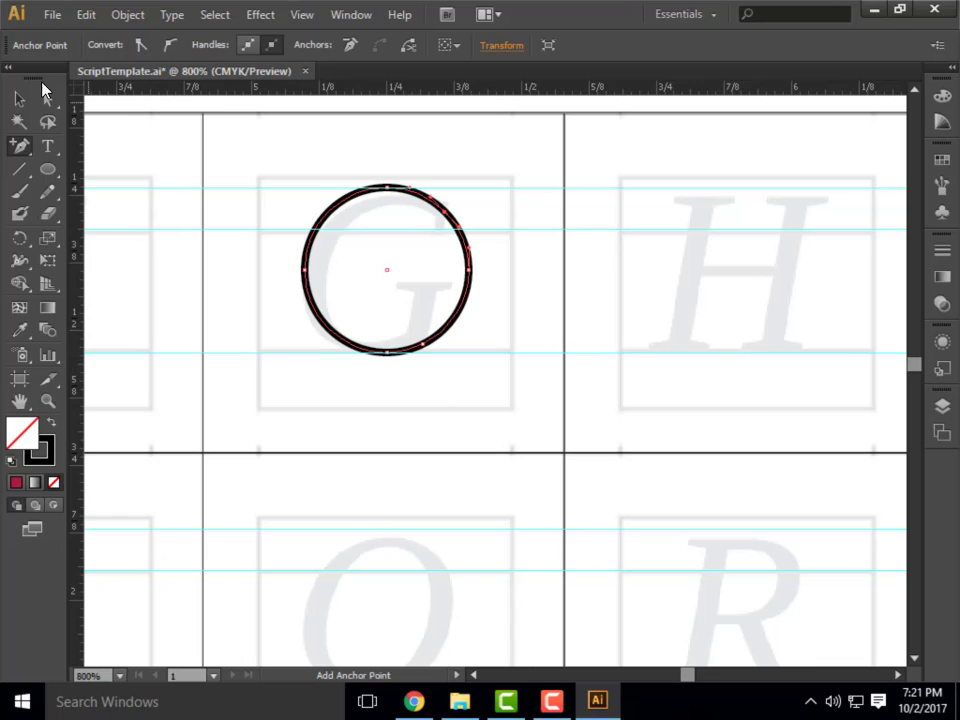
click(46, 101)
click(472, 272)
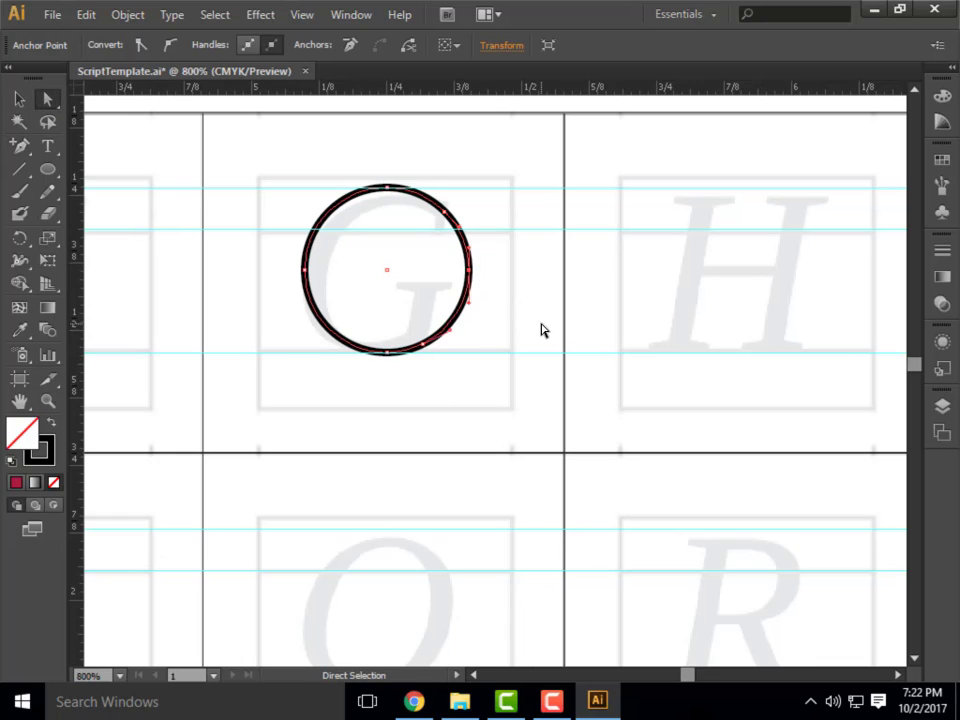
key(Delete)
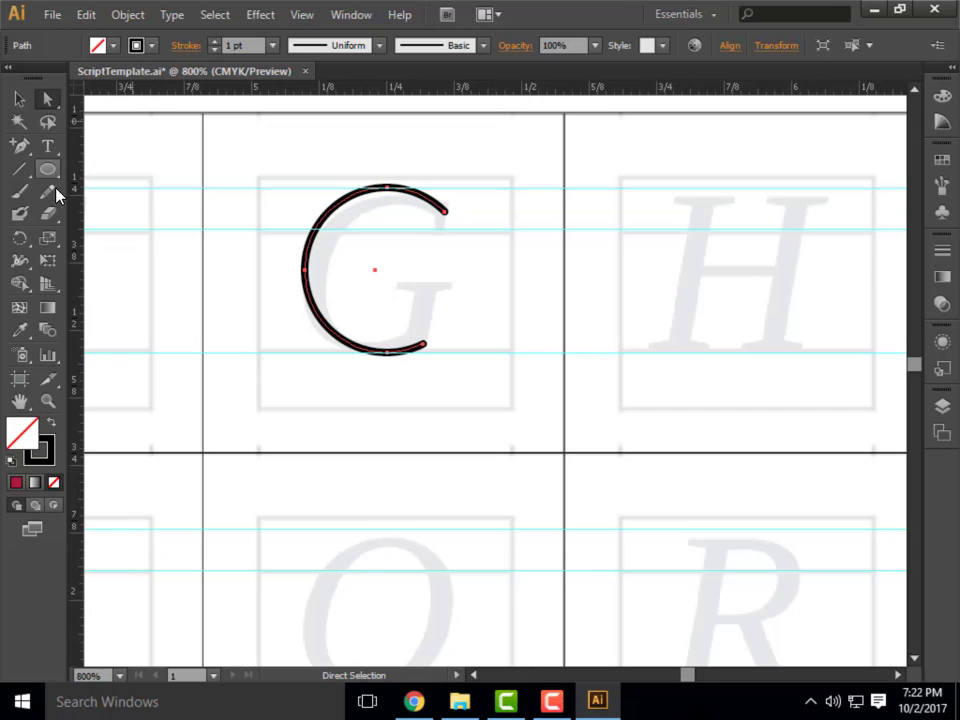
Extend the G's lower end with a vertical line about 0.11 in long and a horizontal bar running inward, and deselect the path.
click(22, 147)
click(100, 146)
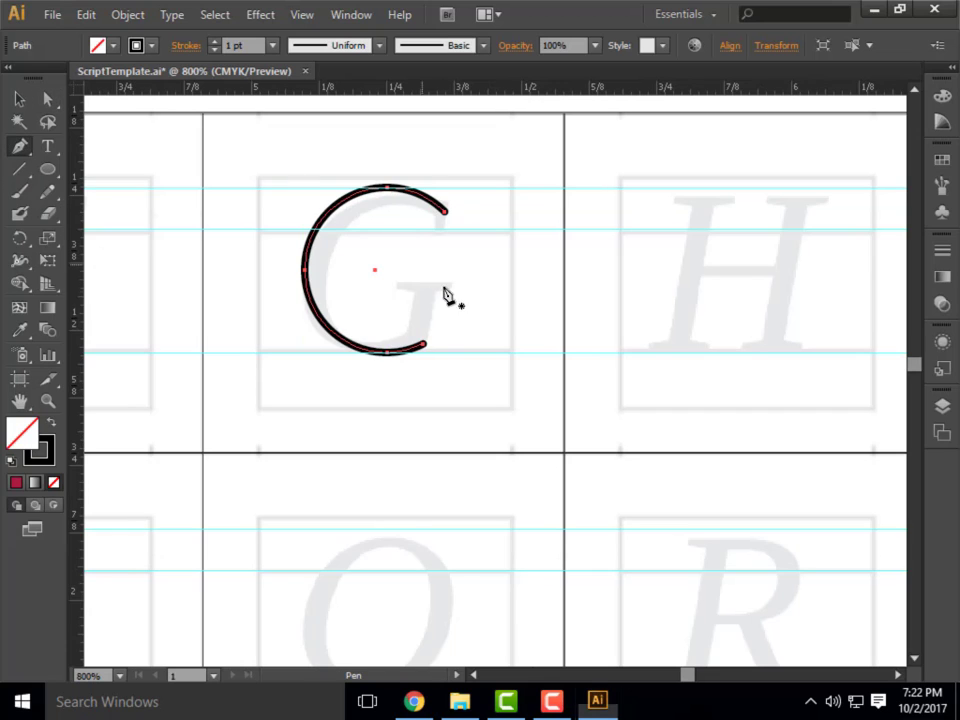
click(425, 347)
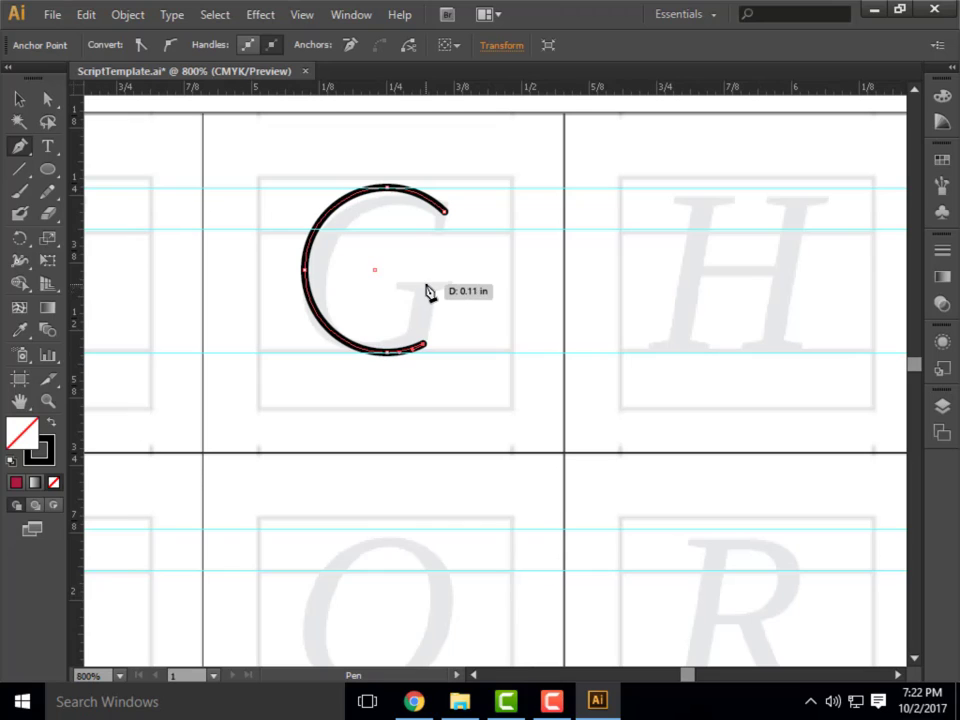
click(423, 285)
shift+click(333, 284)
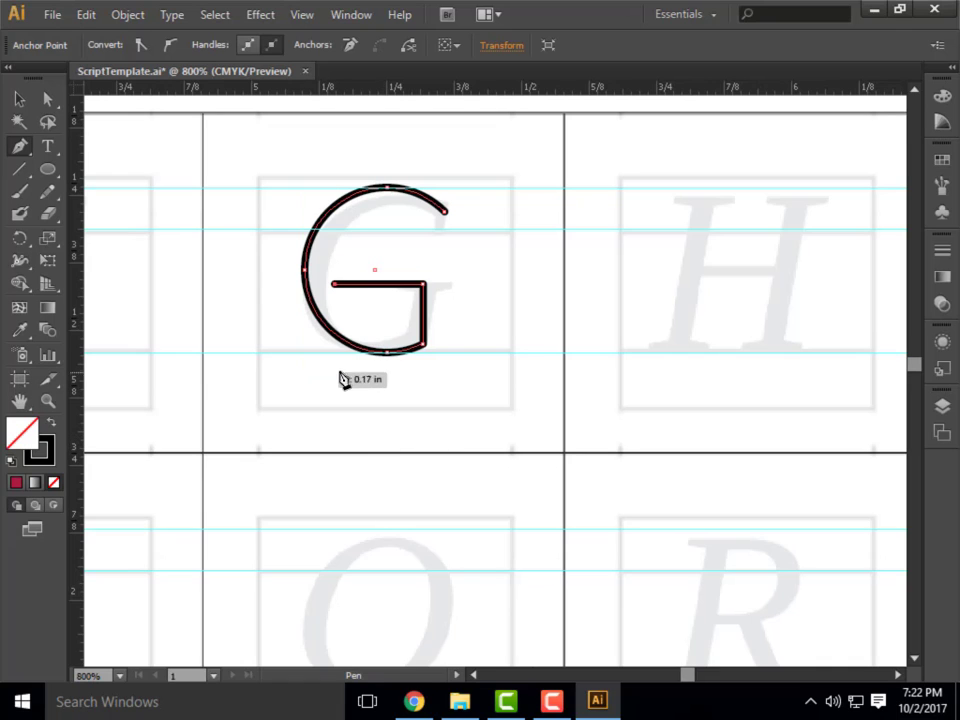
click(19, 98)
click(533, 365)
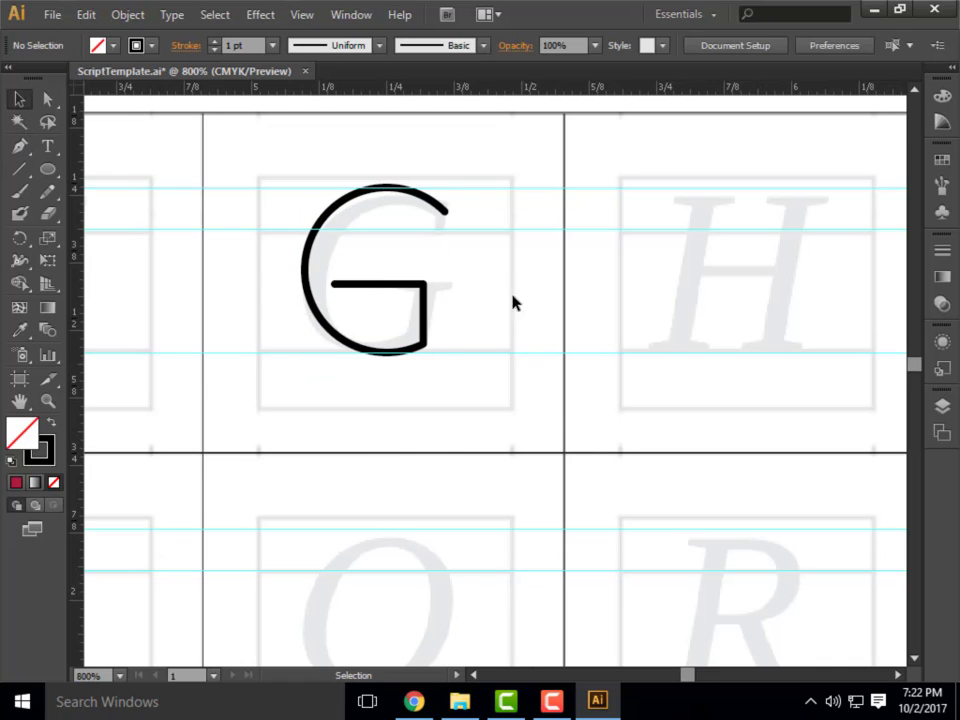
Draw the S's top arc with the Pen tool, curving from the second guide over the top guide and back to the second guide.
scroll(510, 251, down, 4)
scroll(680, 286, down, 1)
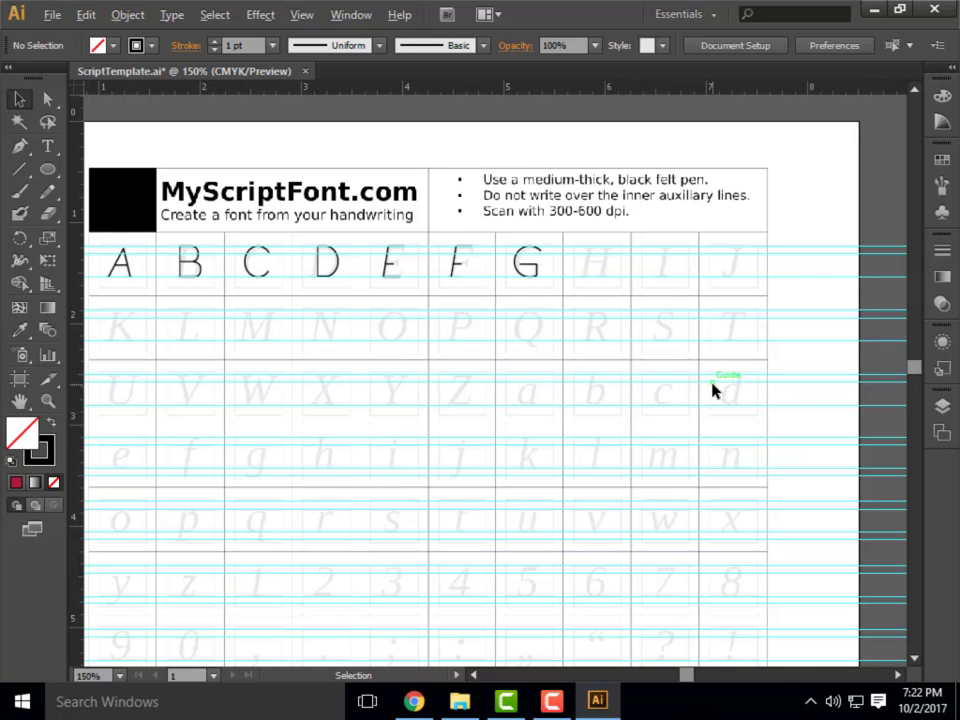
scroll(709, 388, up, 6)
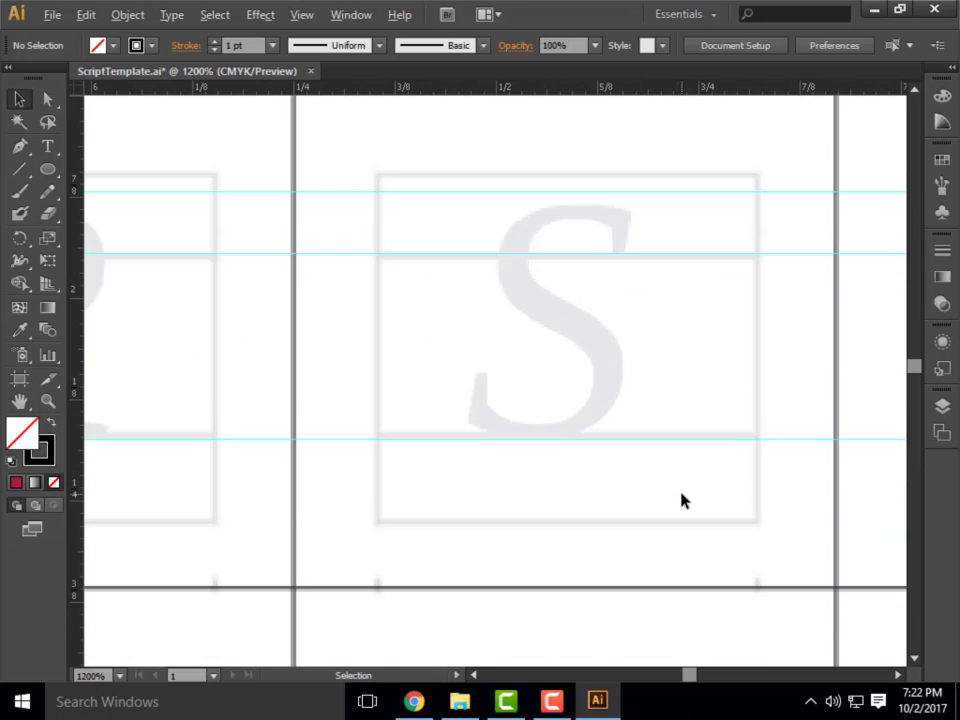
key(alt)
key(p)
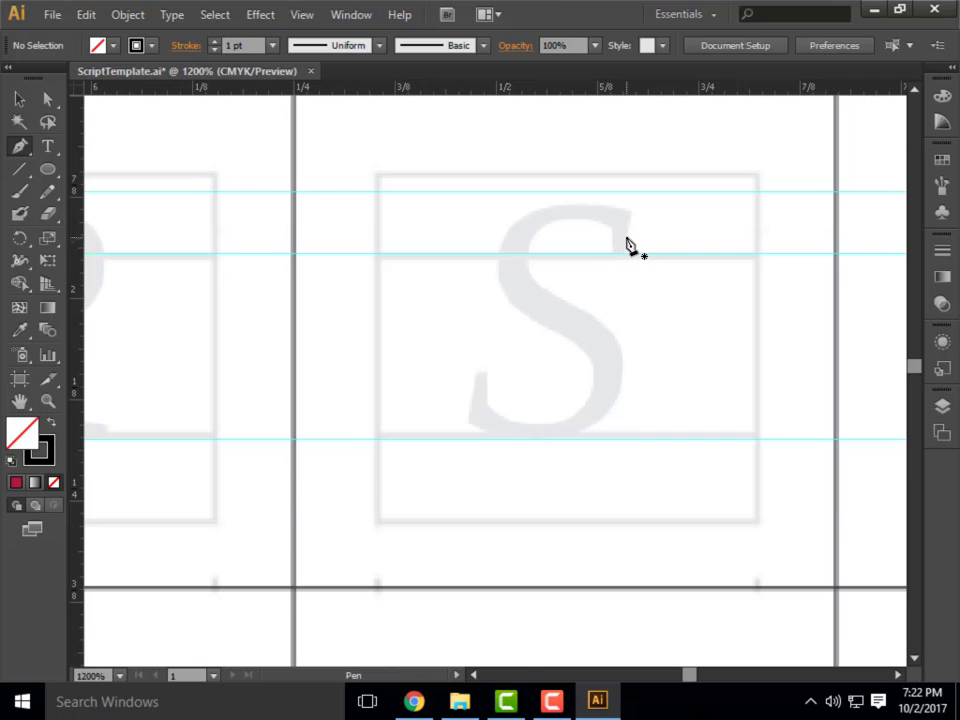
click(632, 255)
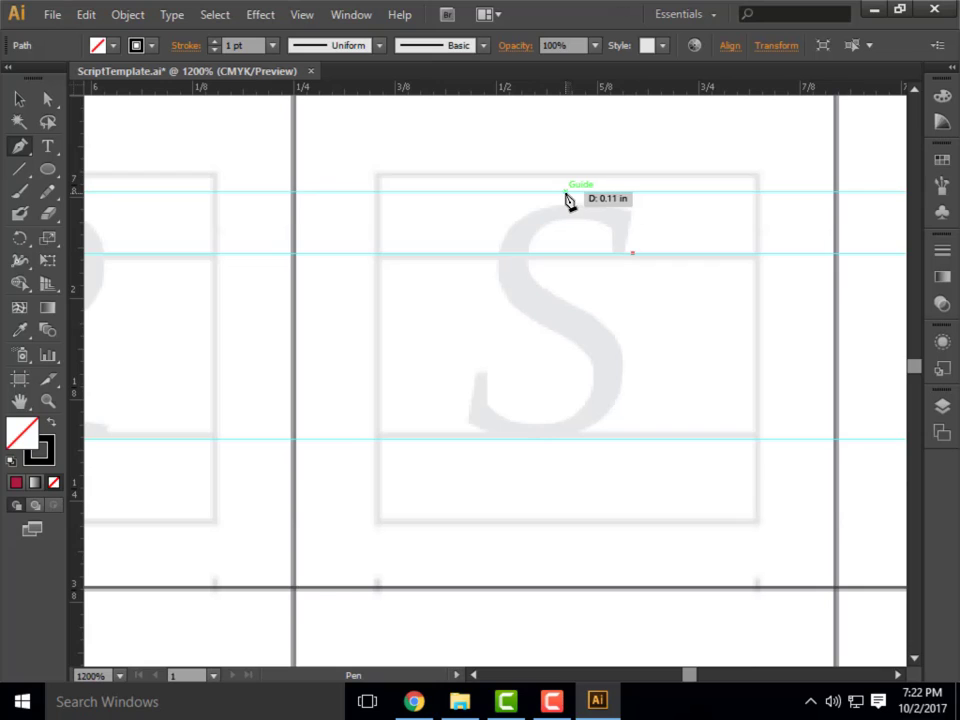
drag(565, 192, 491, 193)
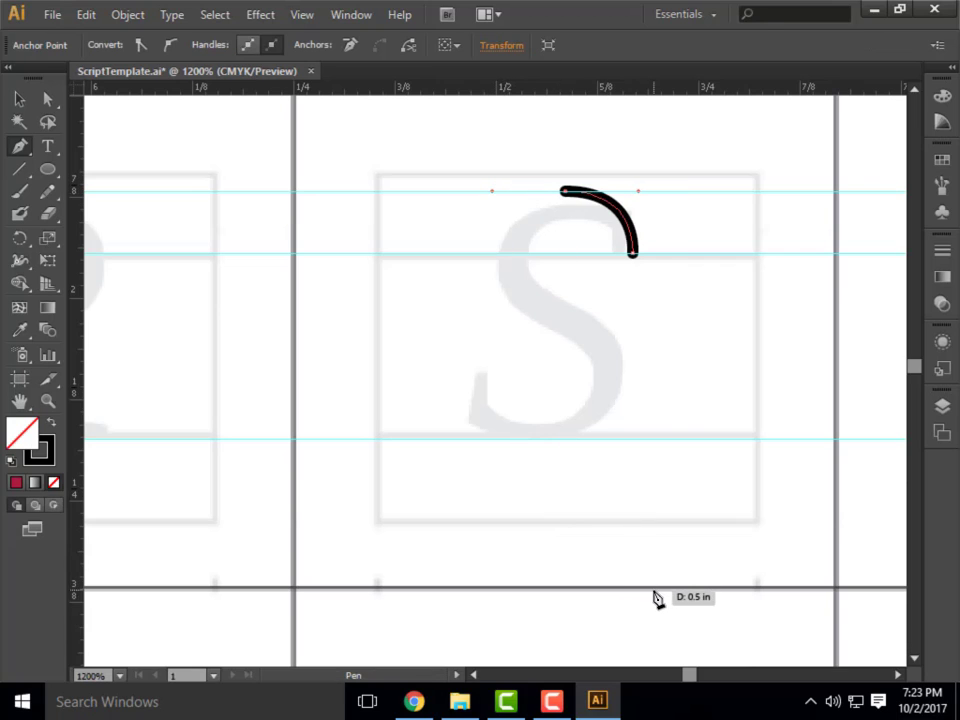
click(513, 254)
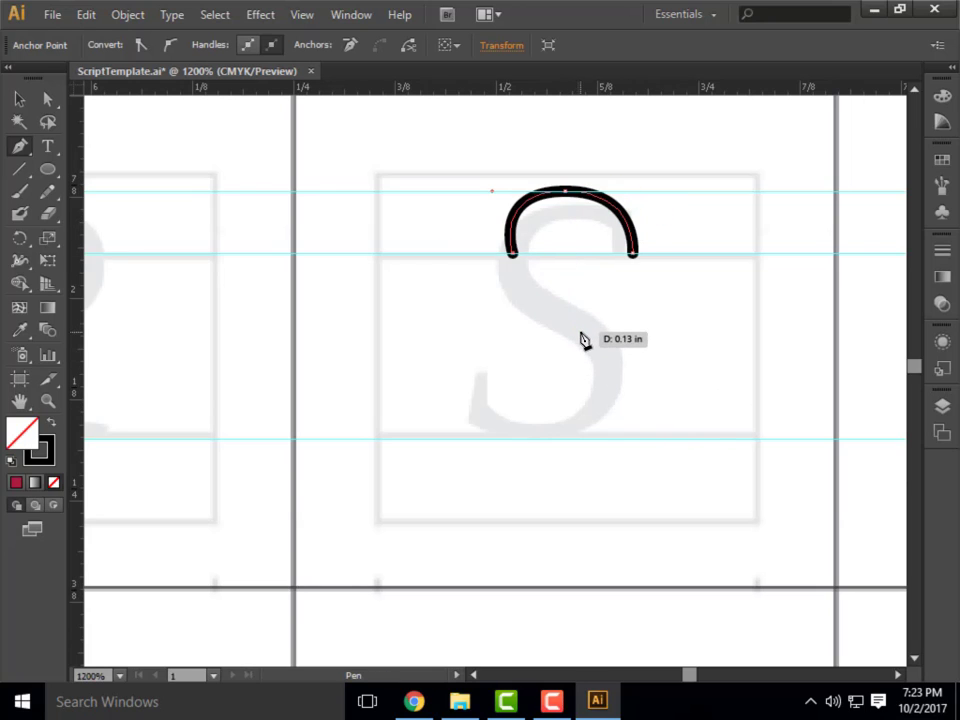
Continue the S's path with a diagonal spine, a lower bowl near the baseline and an upturned end following the template letter.
mouse_move(601, 343)
mouse_down()
mouse_move(699, 377)
mouse_move(684, 384)
mouse_up()
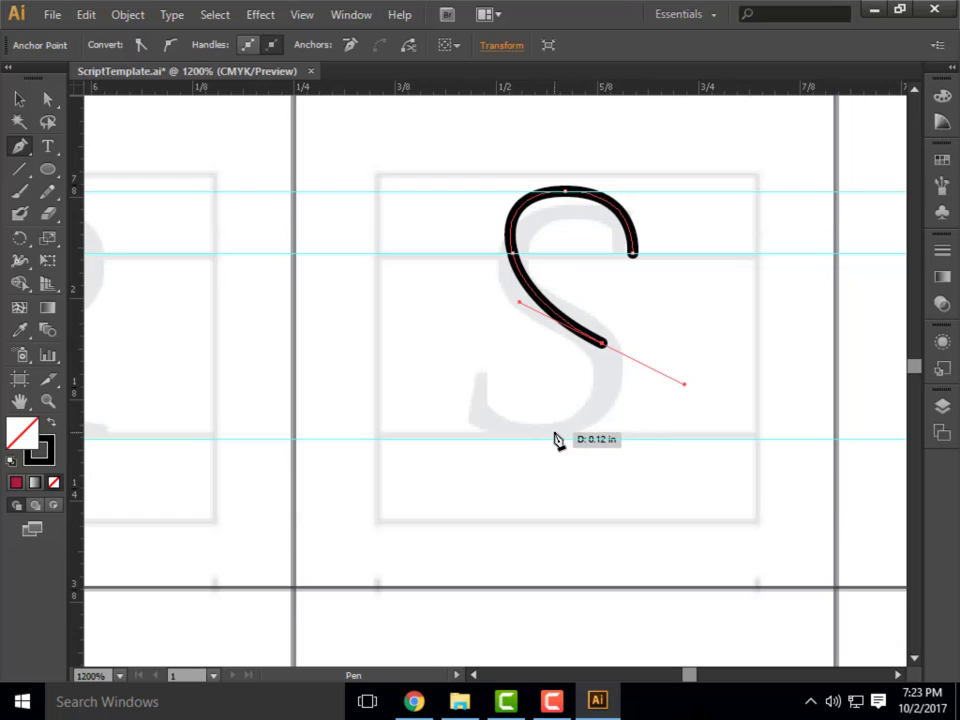
drag(540, 431, 510, 440)
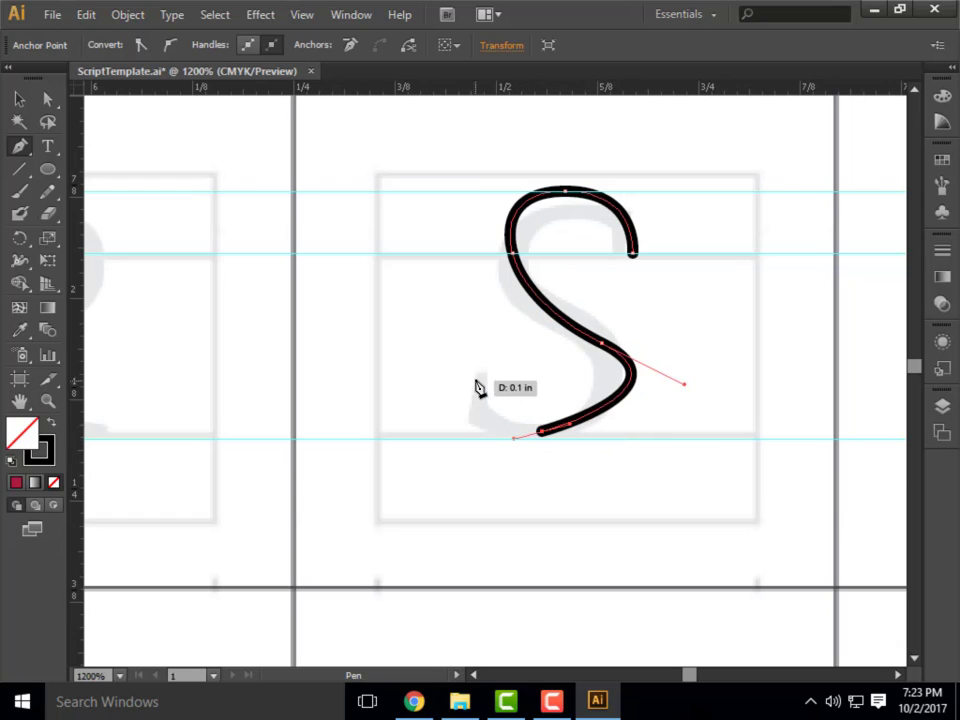
drag(477, 382, 476, 340)
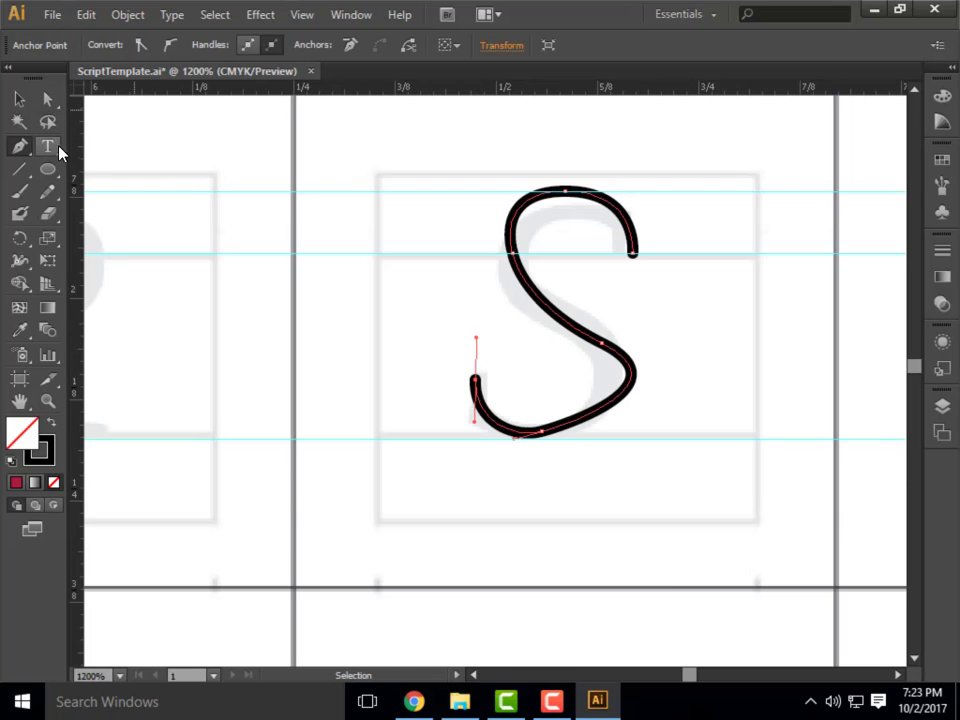
Add an anchor point on the S's lower-right curve and shift it and the bottom anchor downward to round out the bowl.
click(47, 99)
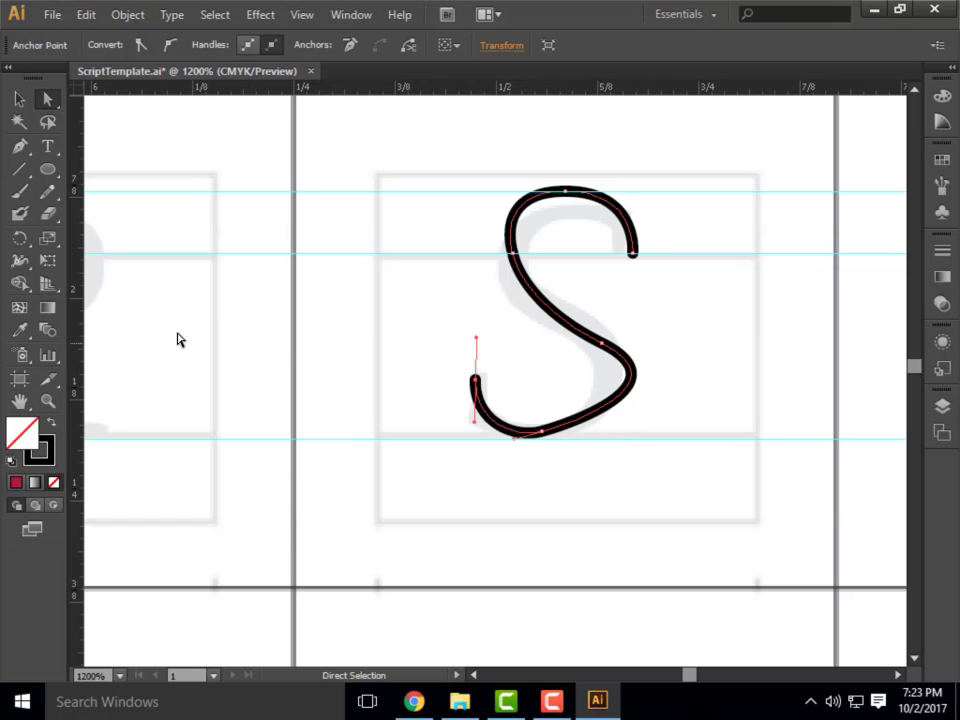
drag(19, 145, 100, 171)
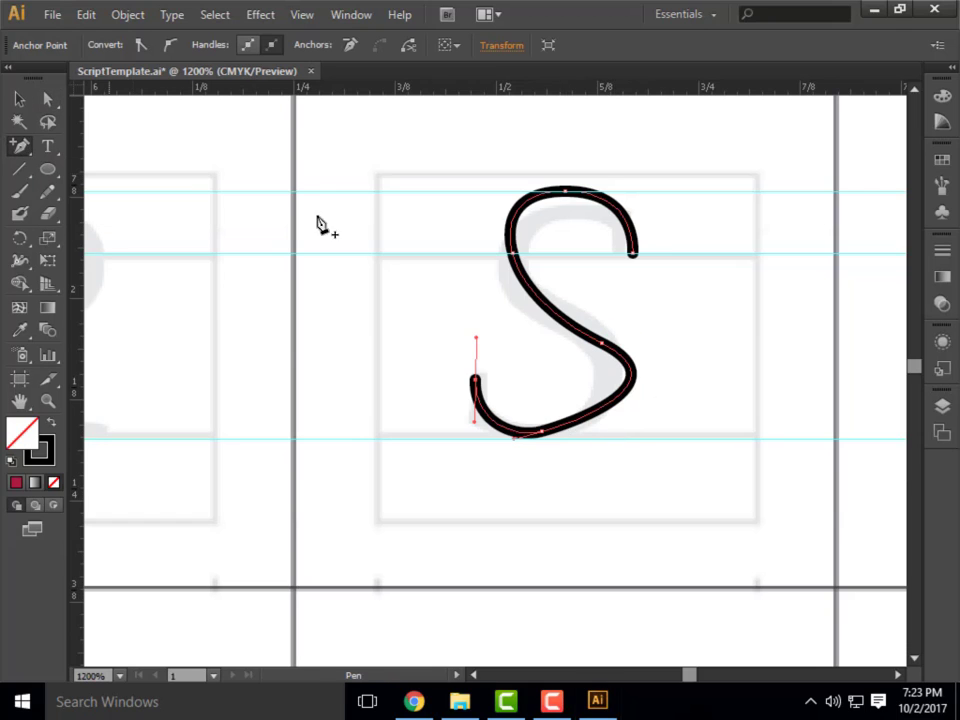
click(623, 402)
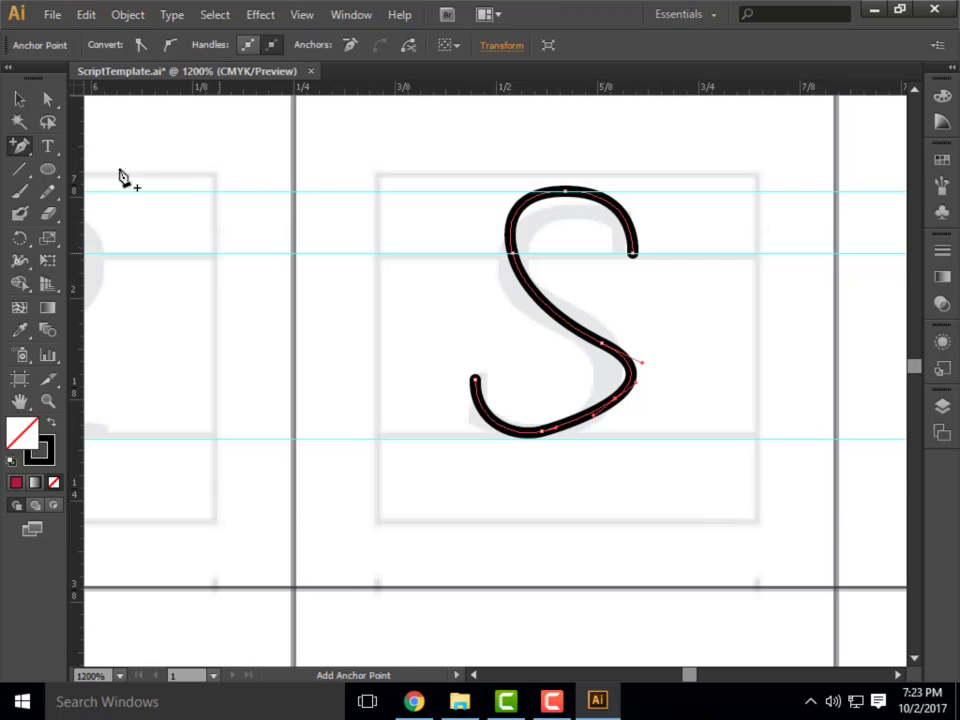
click(56, 106)
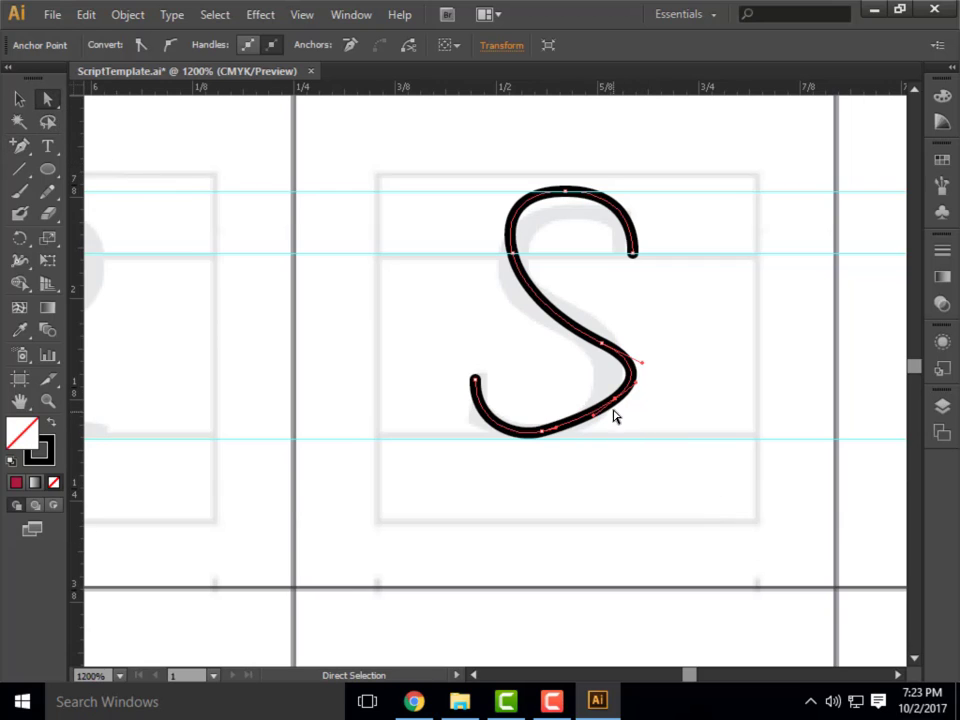
drag(615, 400, 613, 421)
drag(542, 432, 561, 444)
Nudge the S's lower spine anchor up and its upper-left anchor outward to smooth the diagonal, and deselect the path.
drag(602, 345, 598, 335)
click(515, 258)
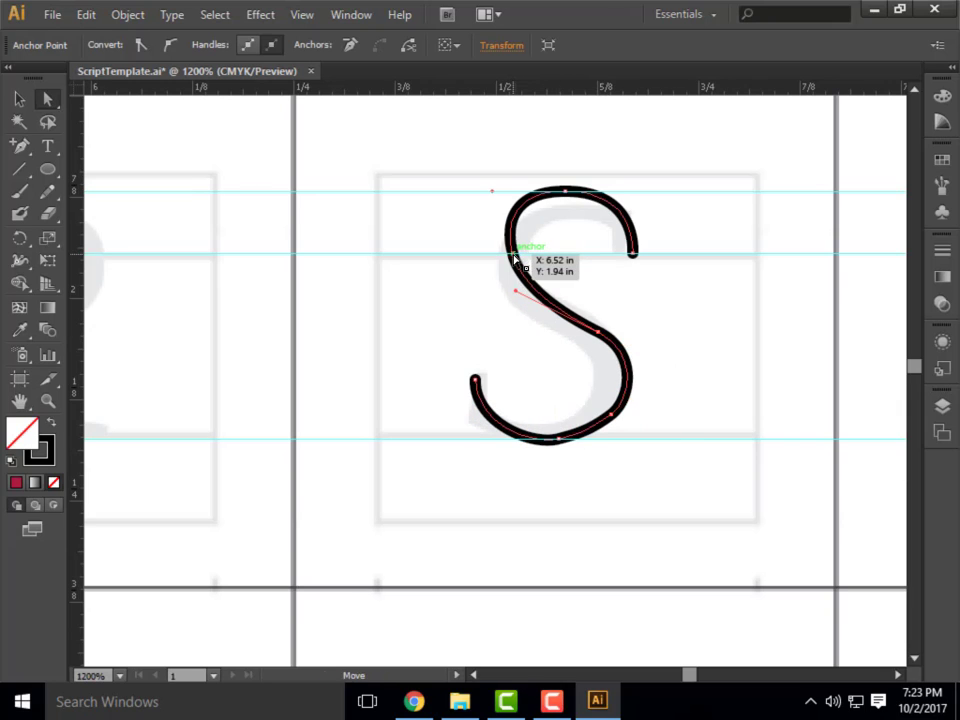
drag(515, 258, 506, 257)
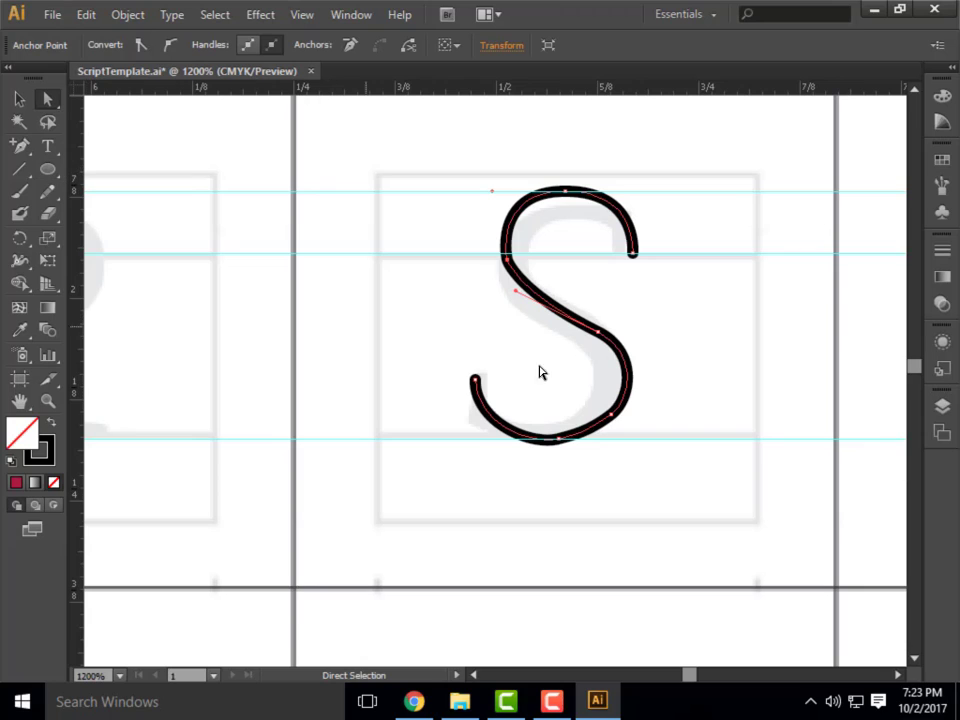
scroll(619, 341, up, 1)
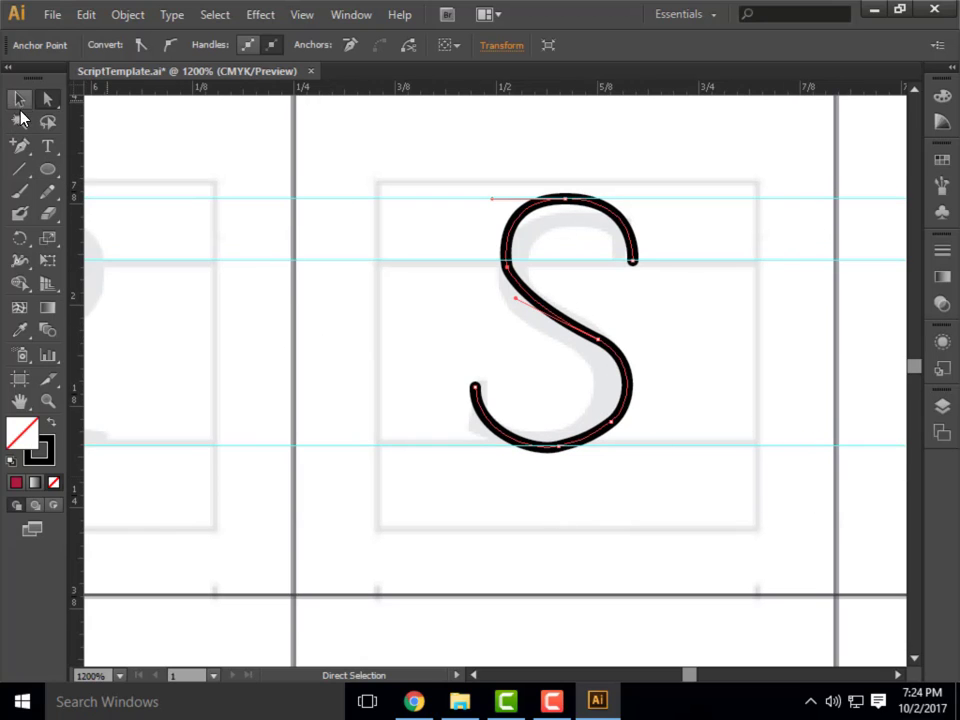
click(22, 102)
click(760, 512)
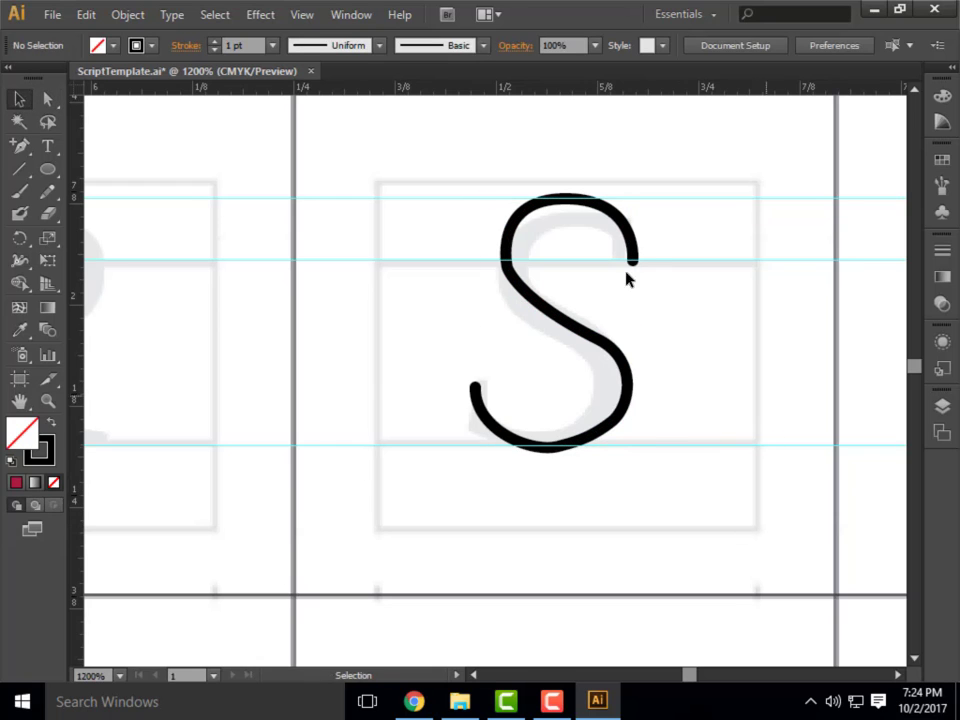
scroll(683, 335, down, 6)
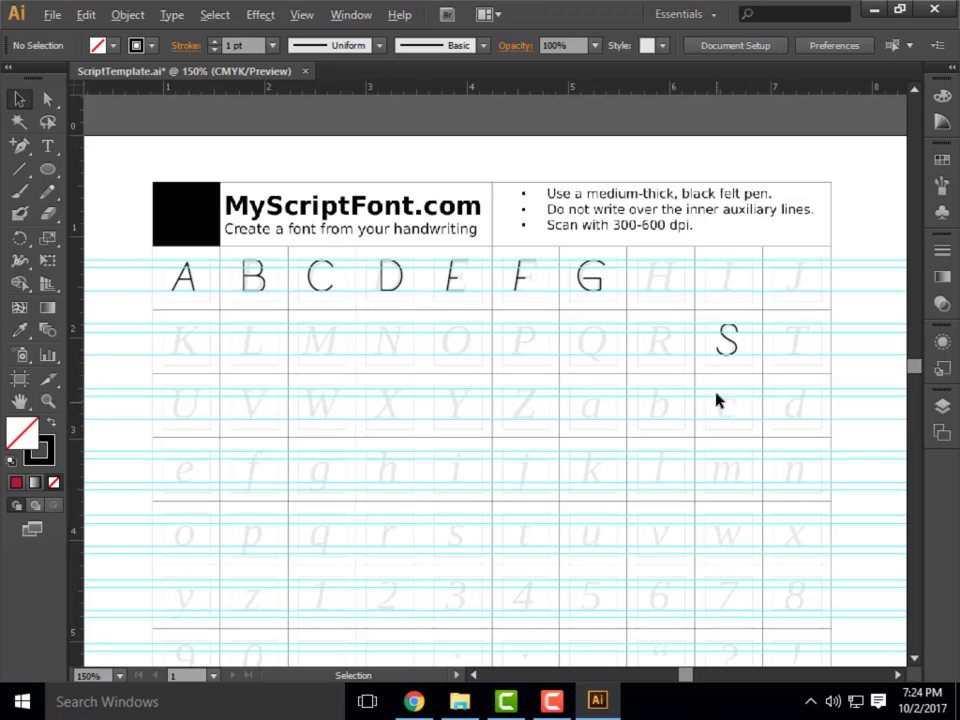
scroll(716, 400, down, 1)
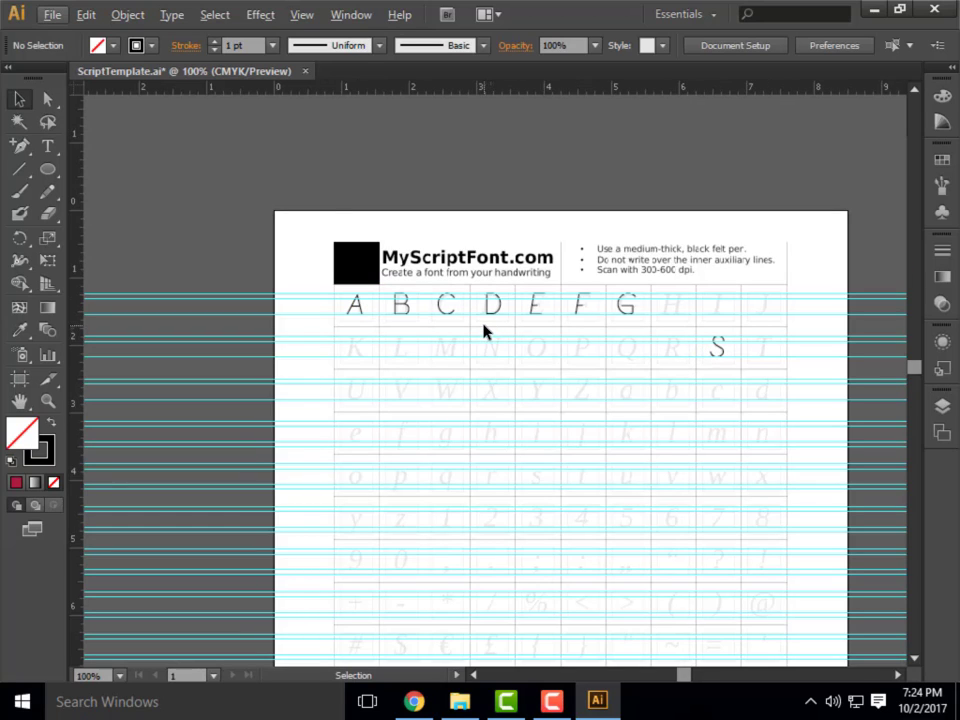
click(20, 147)
drag(20, 152, 54, 155)
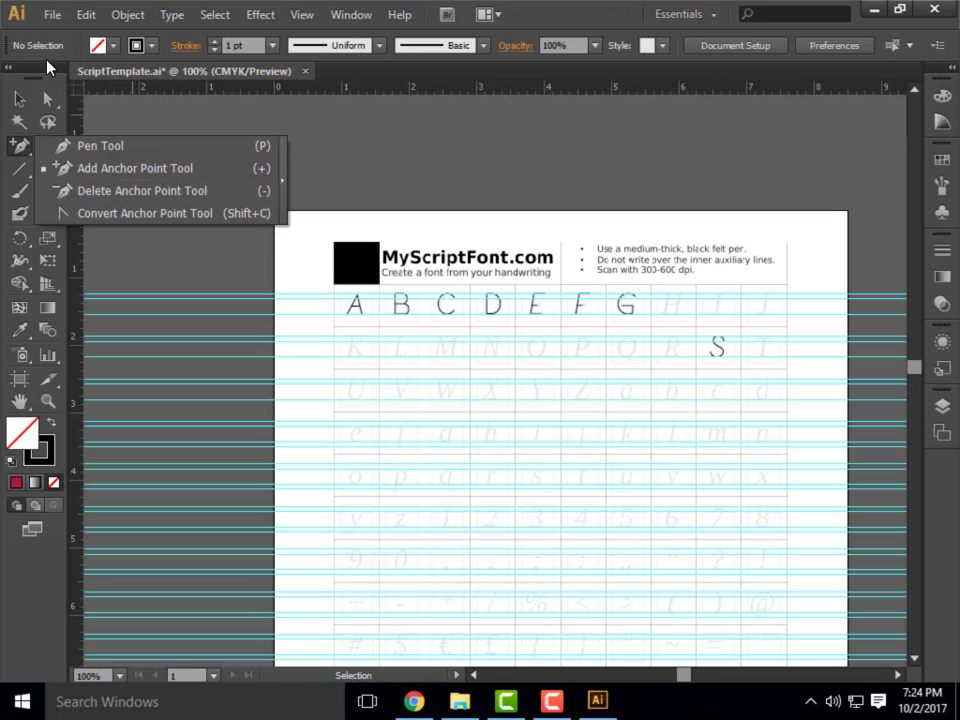
Open the stroke settings and activate the Width tool for the letter A in the template.
click(943, 251)
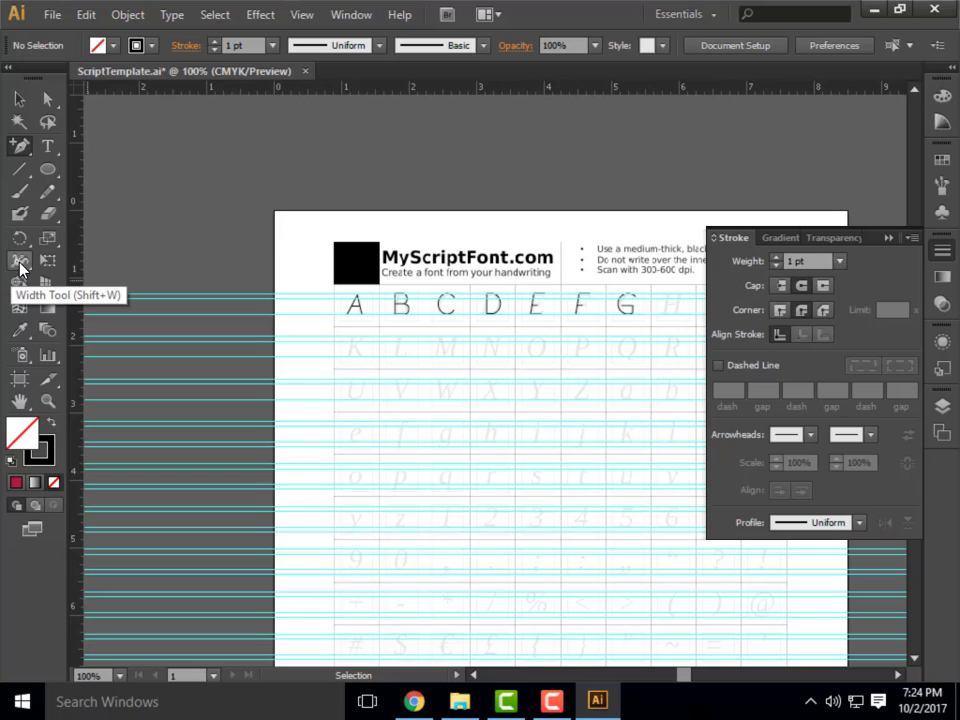
click(20, 263)
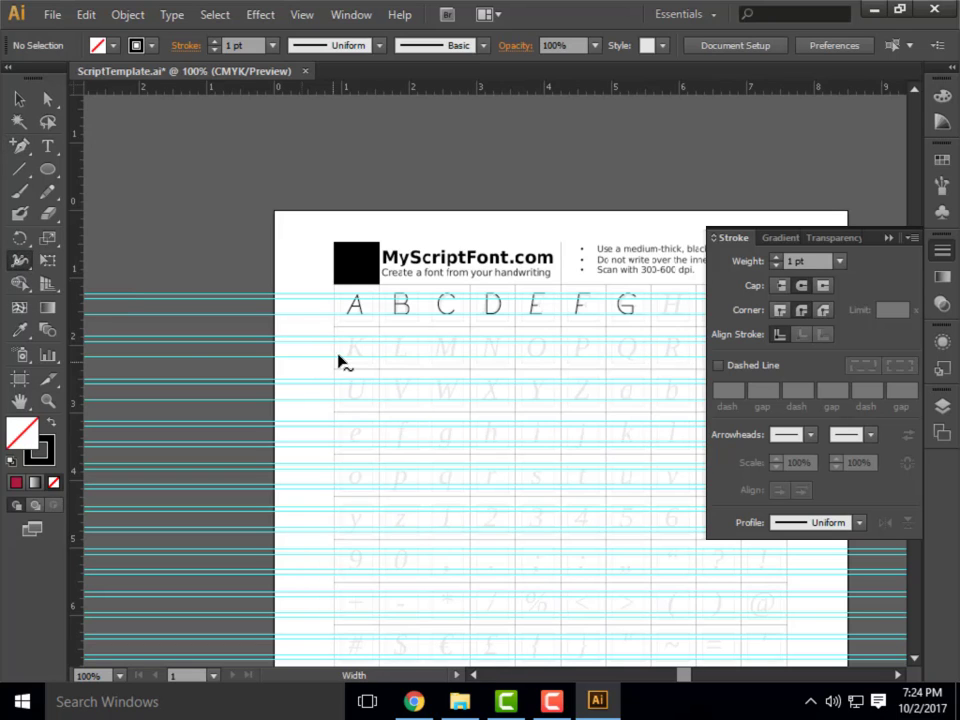
scroll(400, 311, up, 4)
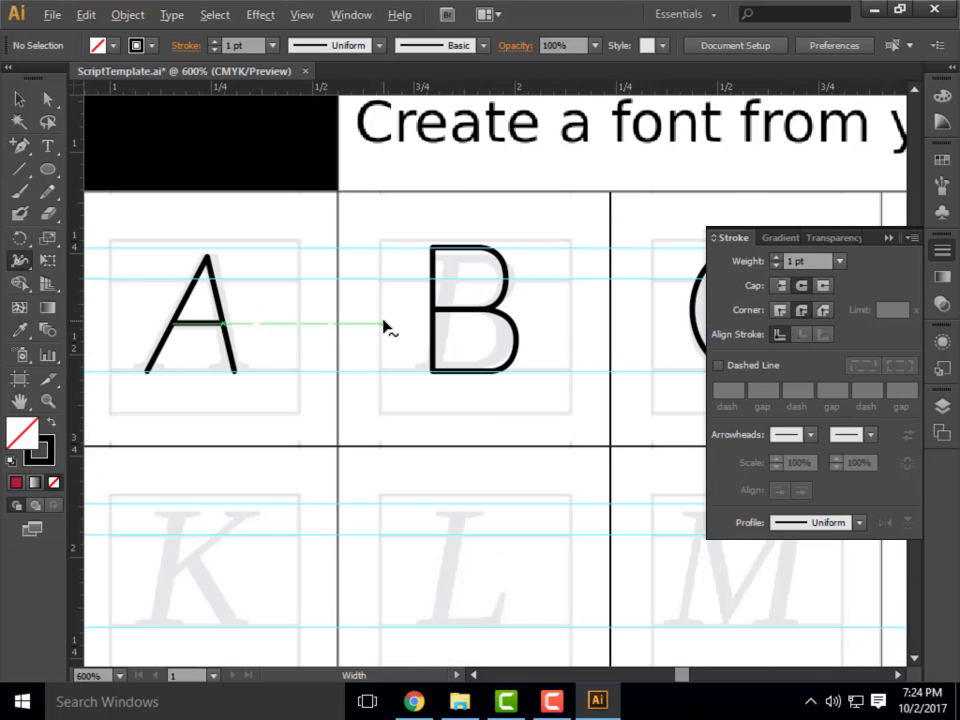
scroll(386, 326, left, 2)
scroll(278, 330, up, 3)
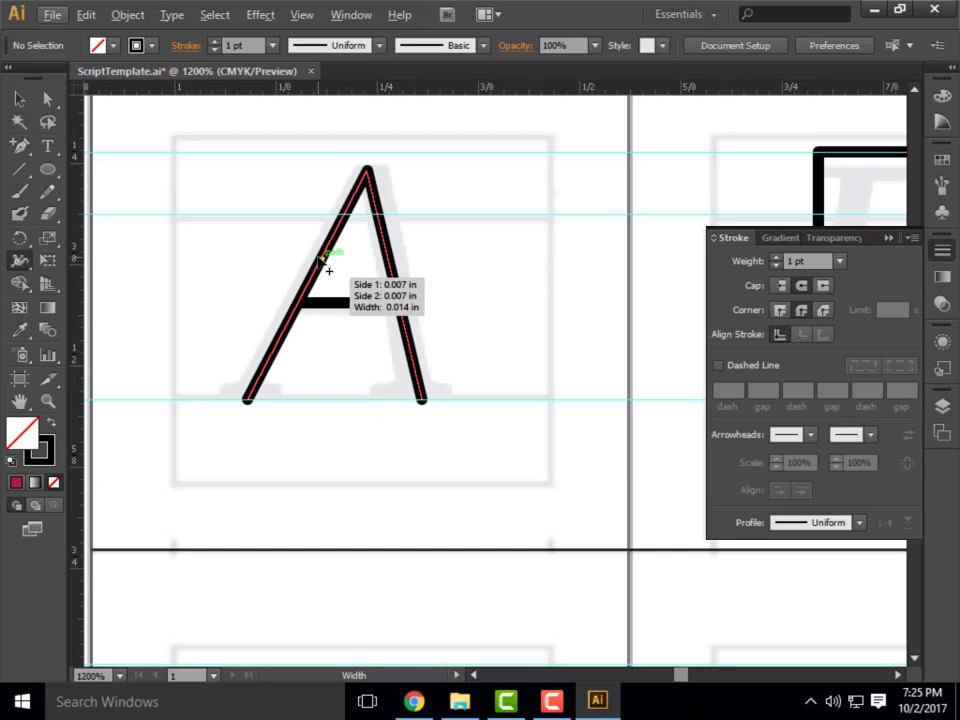
Try widening the middle of the A's left leg and pinching it thin lower down, undoing each change.
mouse_move(322, 258)
mouse_down()
mouse_move(297, 255)
mouse_move(318, 246)
mouse_move(304, 257)
mouse_move(362, 402)
mouse_up()
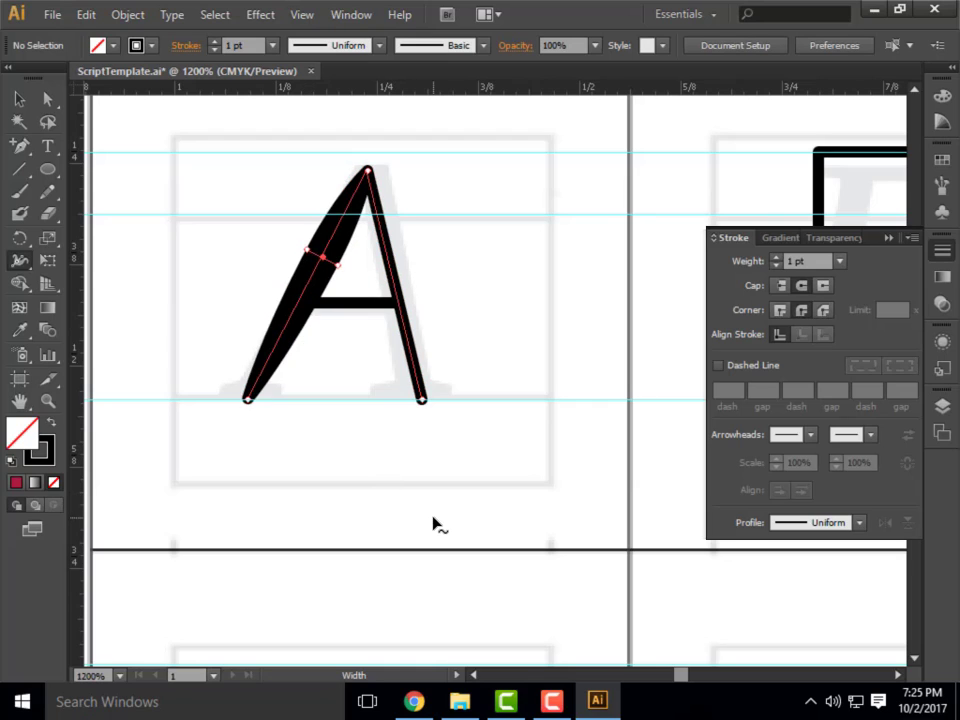
key(ctrl+z)
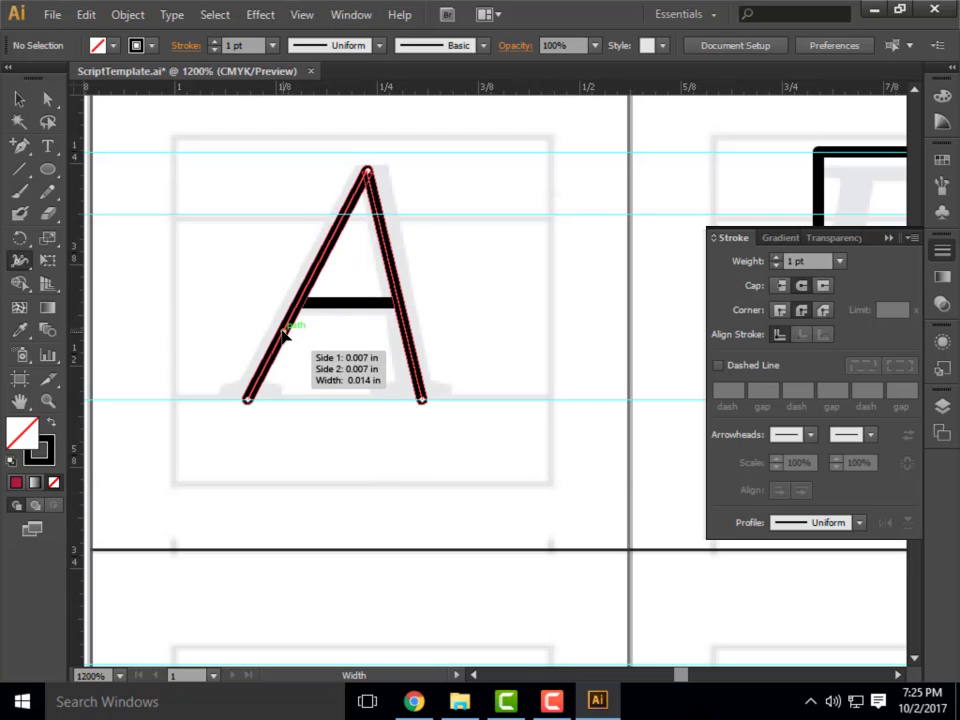
drag(283, 336, 270, 324)
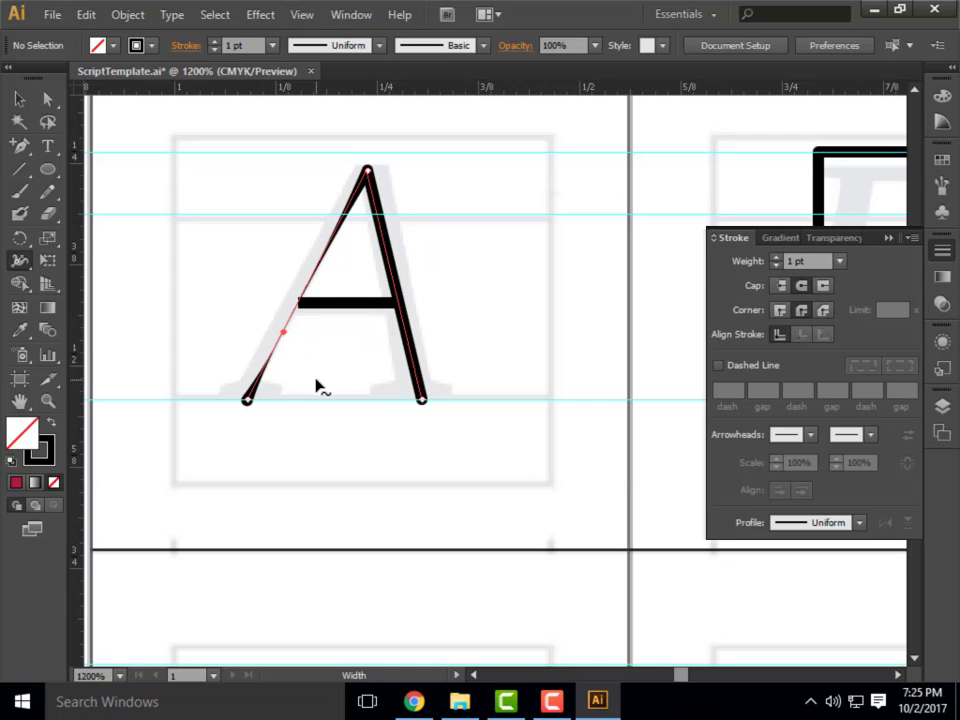
key(ctrl+z)
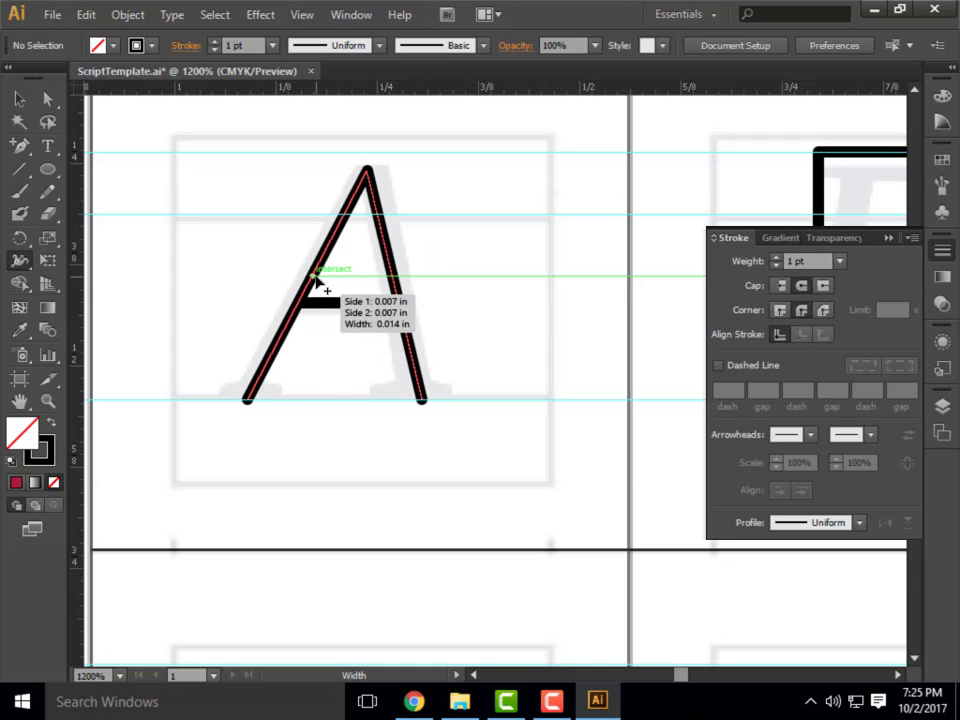
Thicken the A's left leg and crossbar and the B's vertical stem with the Width tool, and deselect the letters.
mouse_move(314, 282)
mouse_down()
mouse_move(306, 278)
mouse_move(326, 280)
mouse_up()
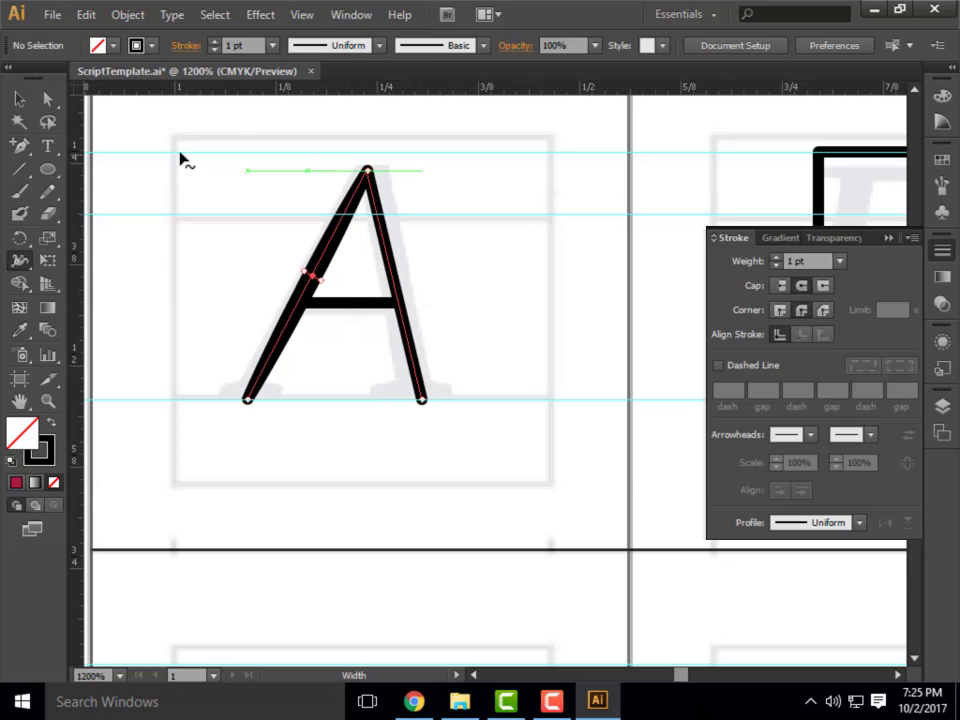
mouse_move(349, 306)
mouse_down()
mouse_move(352, 318)
mouse_move(352, 310)
mouse_up()
scroll(209, 267, down, 6)
scroll(260, 286, up, 5)
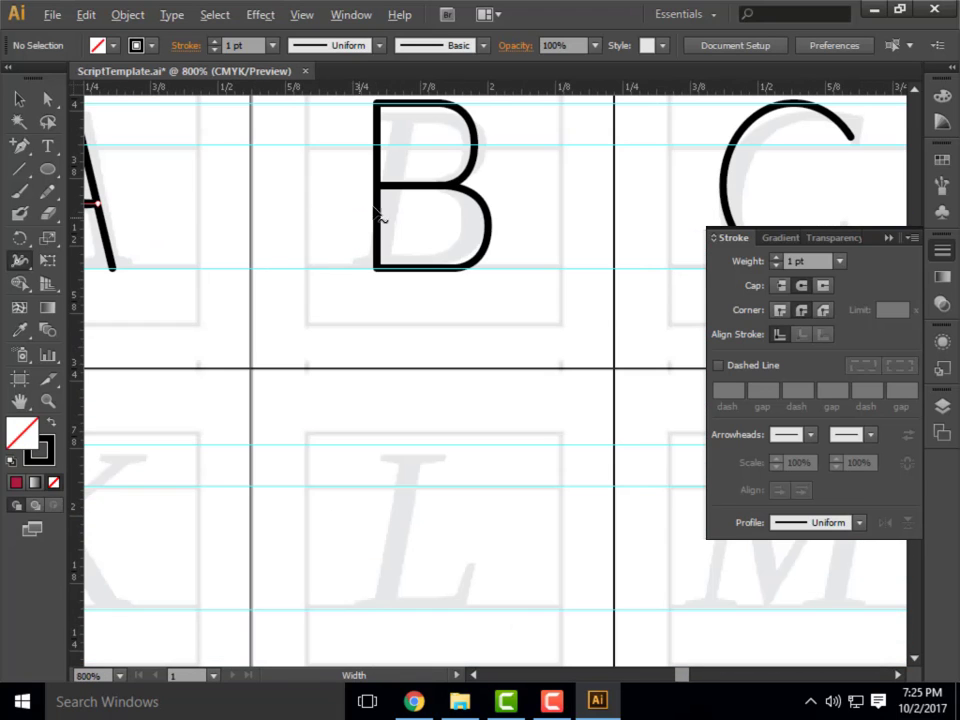
mouse_move(384, 208)
mouse_down()
mouse_move(422, 197)
mouse_move(414, 199)
mouse_up()
scroll(407, 350, down, 2)
scroll(407, 350, down, 2)
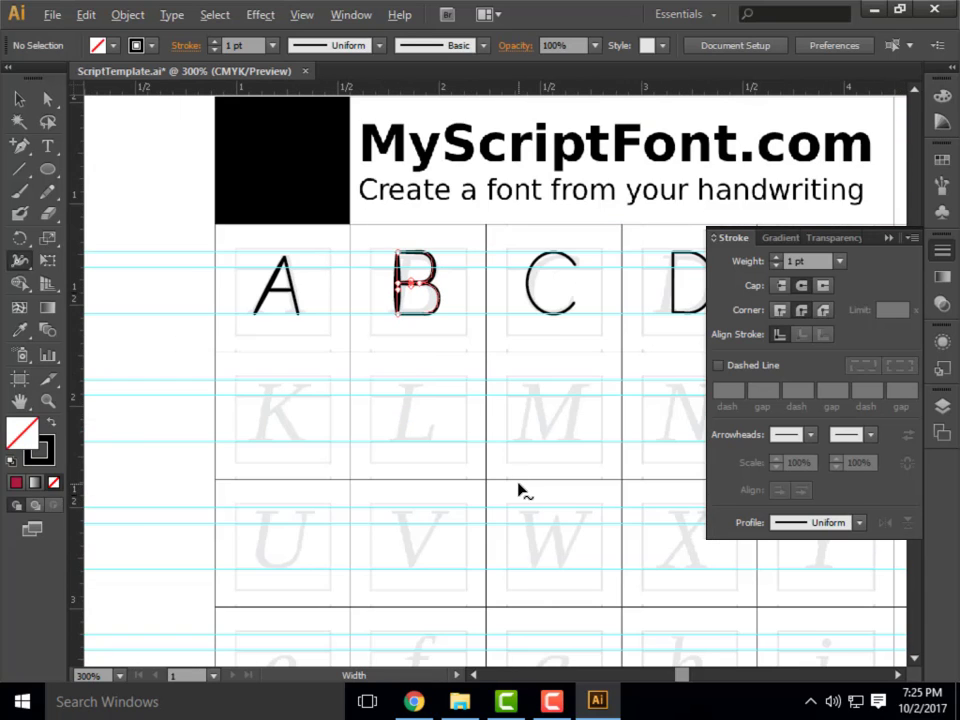
click(18, 99)
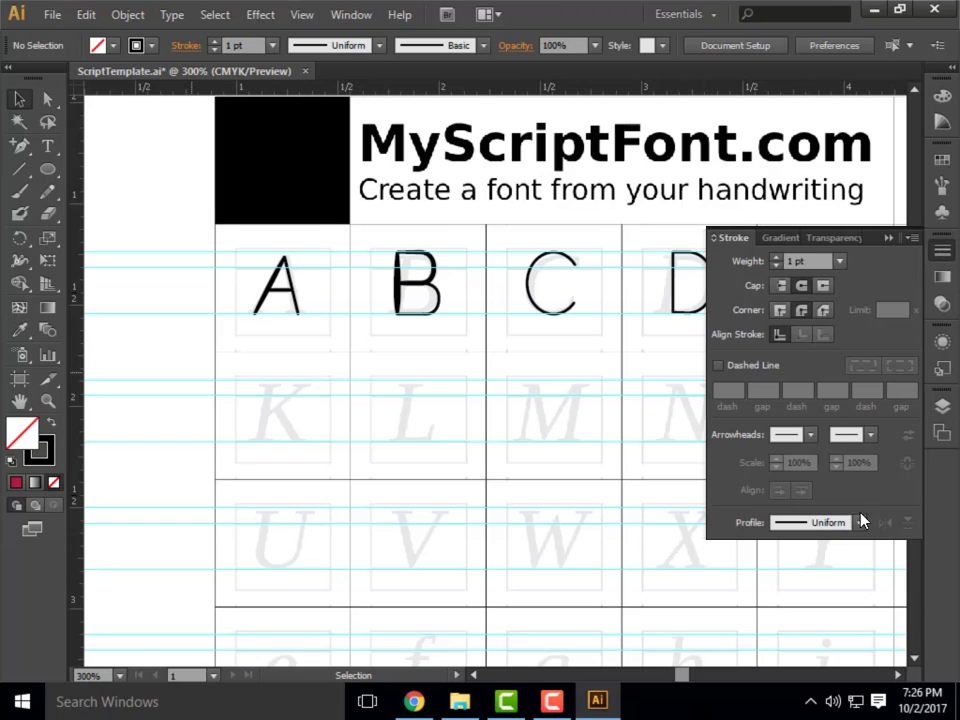
Select the letter C's path with the Selection tool.
alt+scroll(585, 274, up, 3)
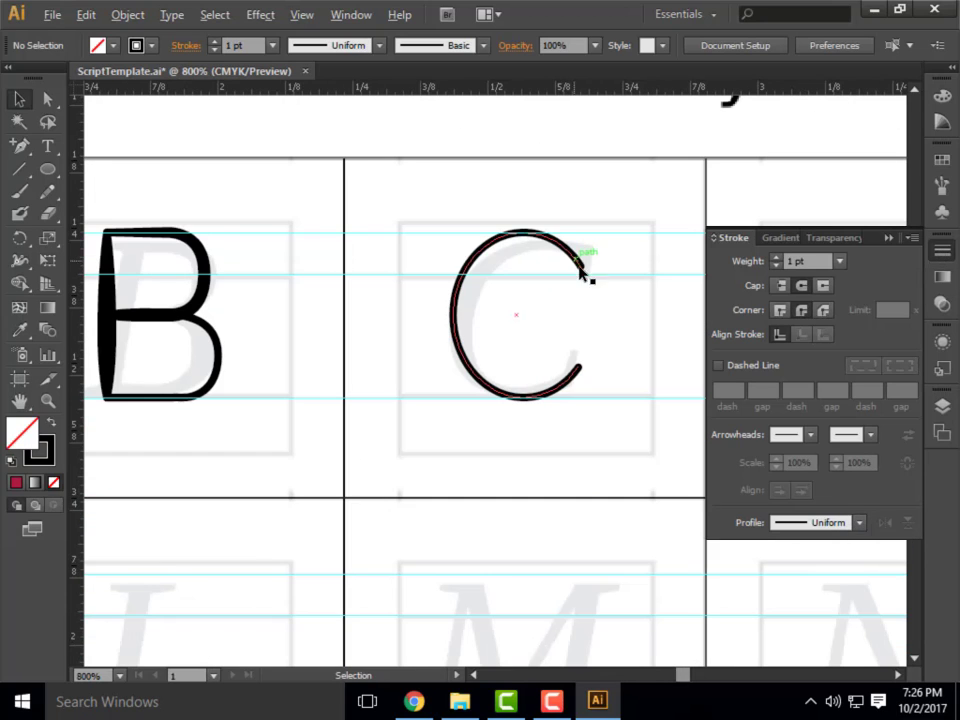
click(18, 99)
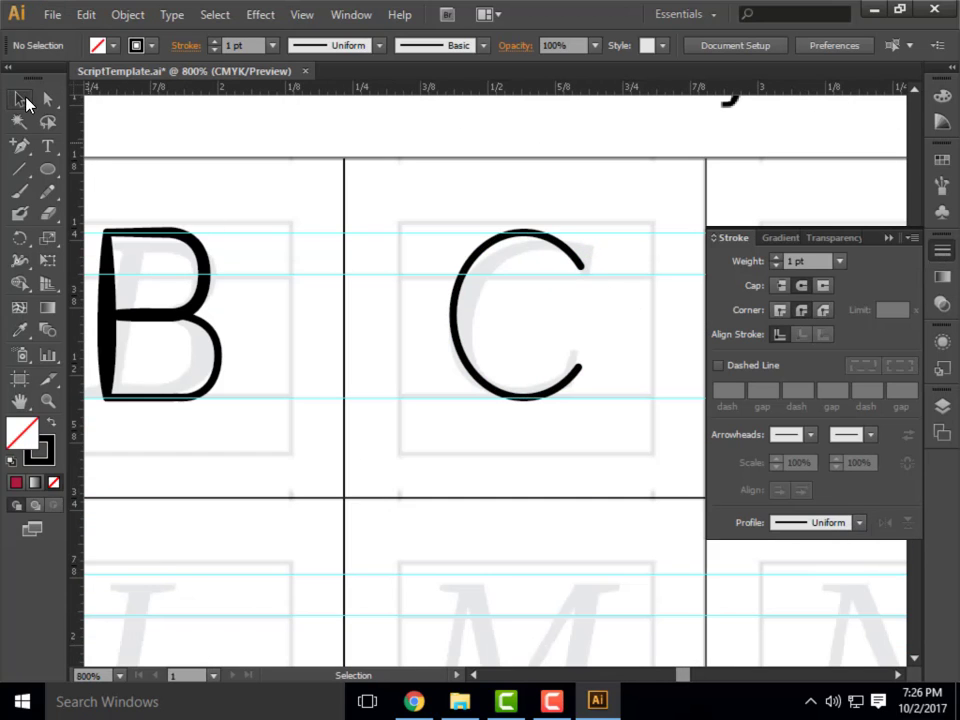
click(460, 320)
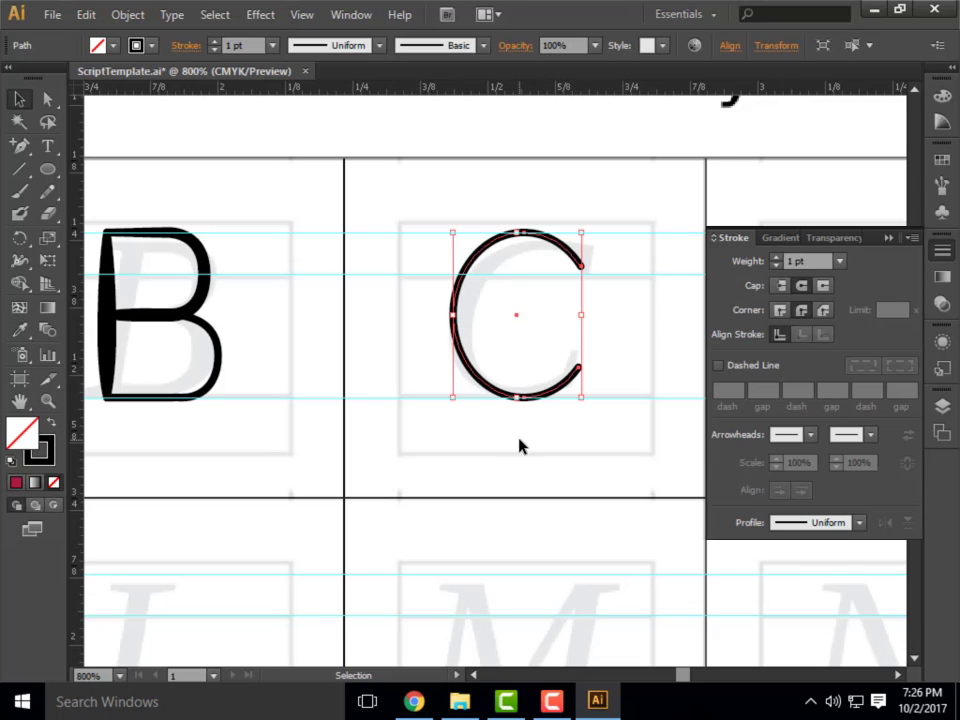
Try Width Profile 1 and the wavy double-bulge width profile on the C's stroke.
click(859, 523)
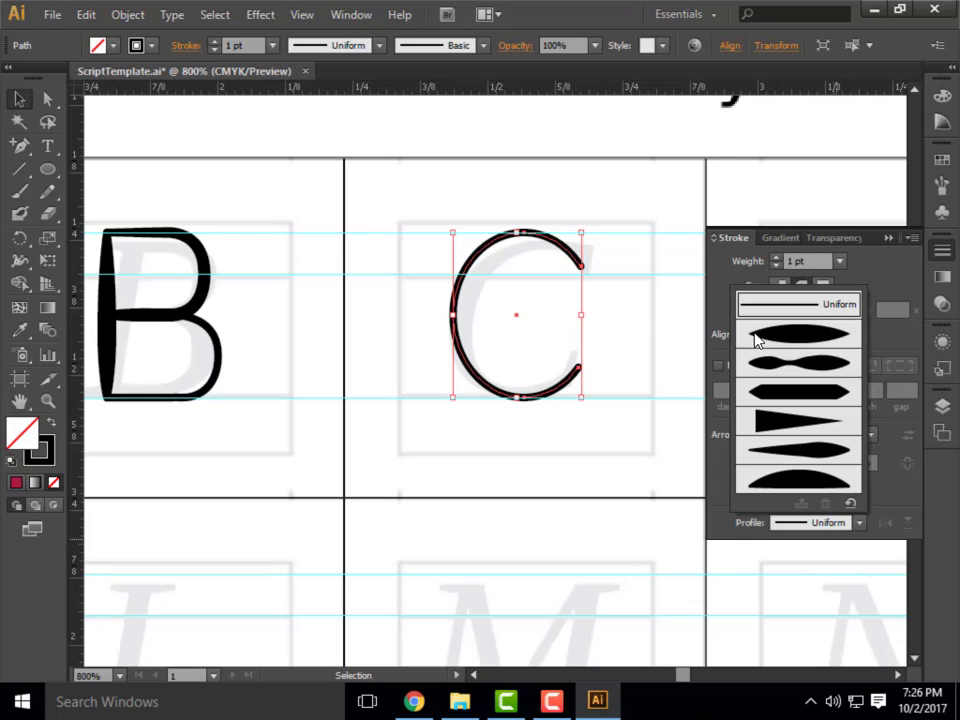
click(831, 336)
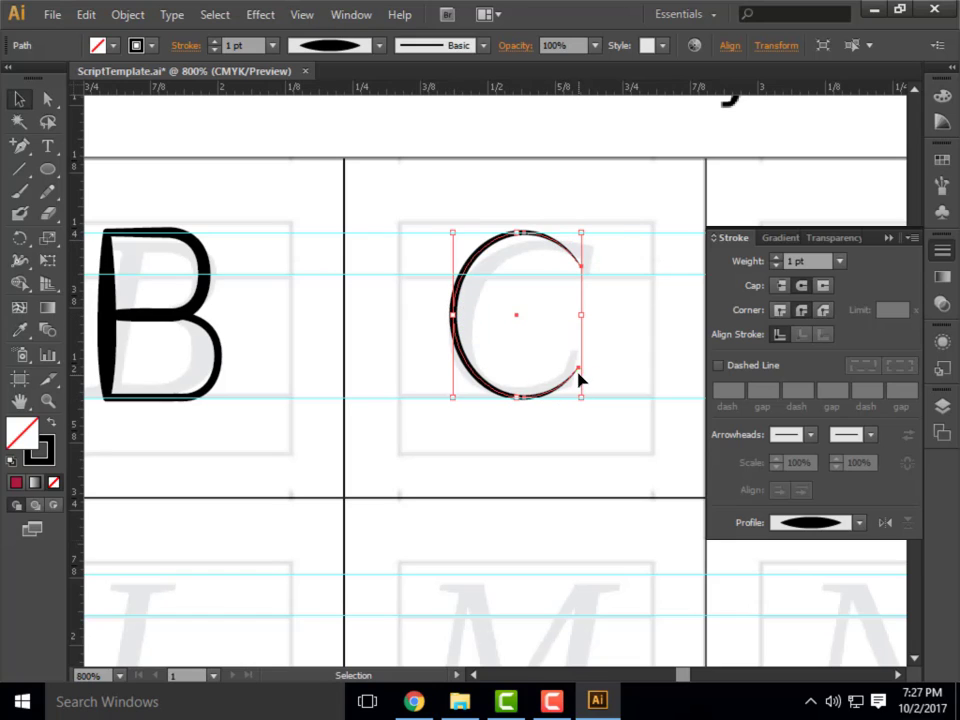
click(860, 524)
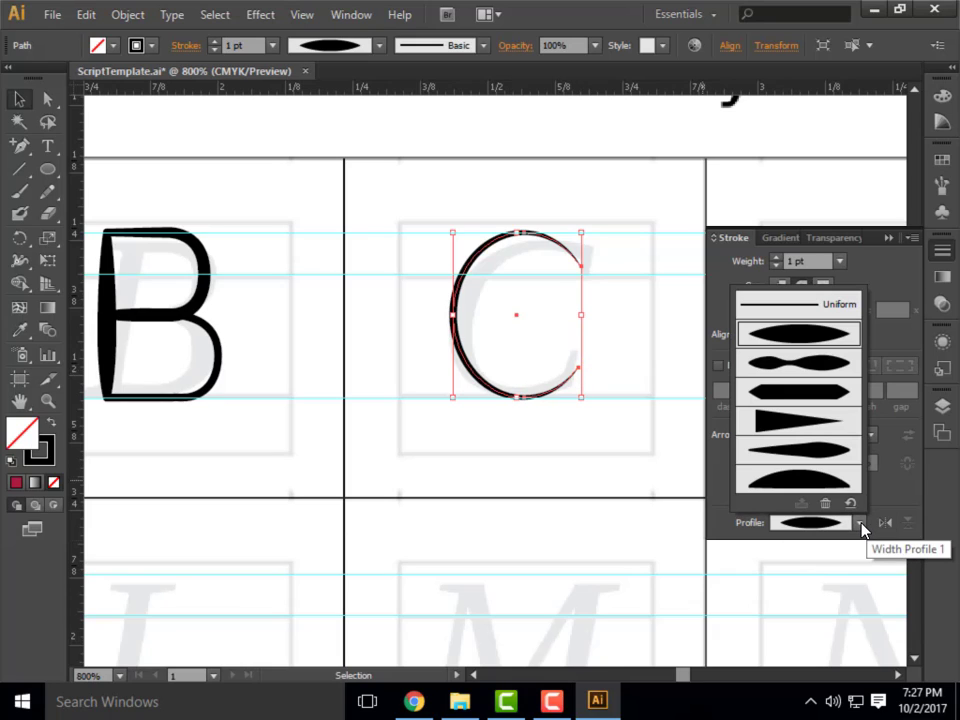
click(820, 362)
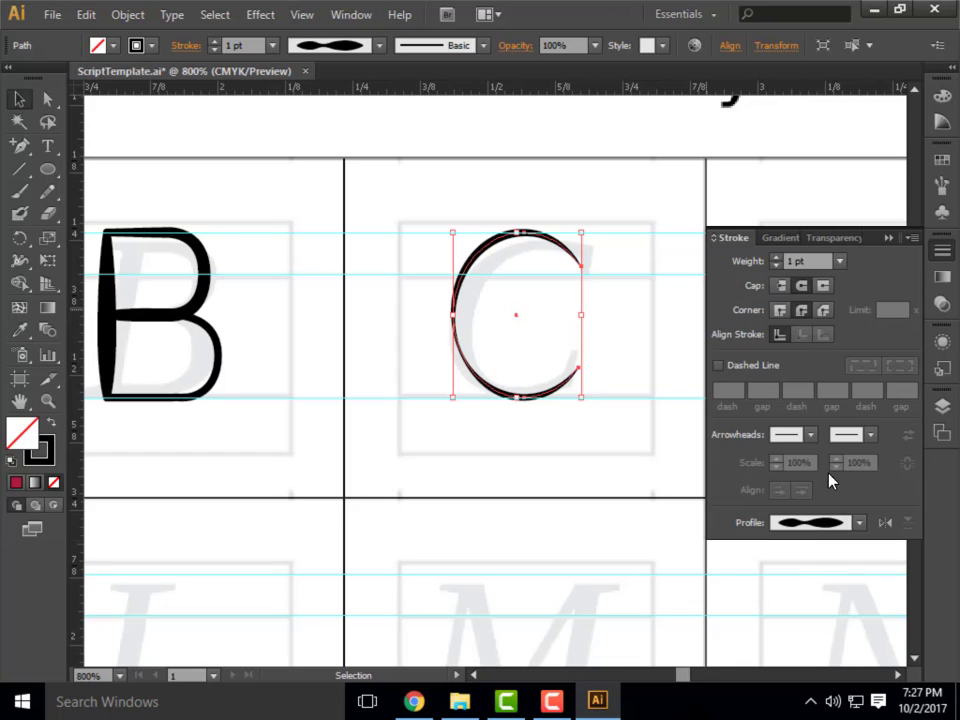
Apply the off-centre width profile tapering to a point at both ends to the C's stroke, and deselect the letter.
click(864, 531)
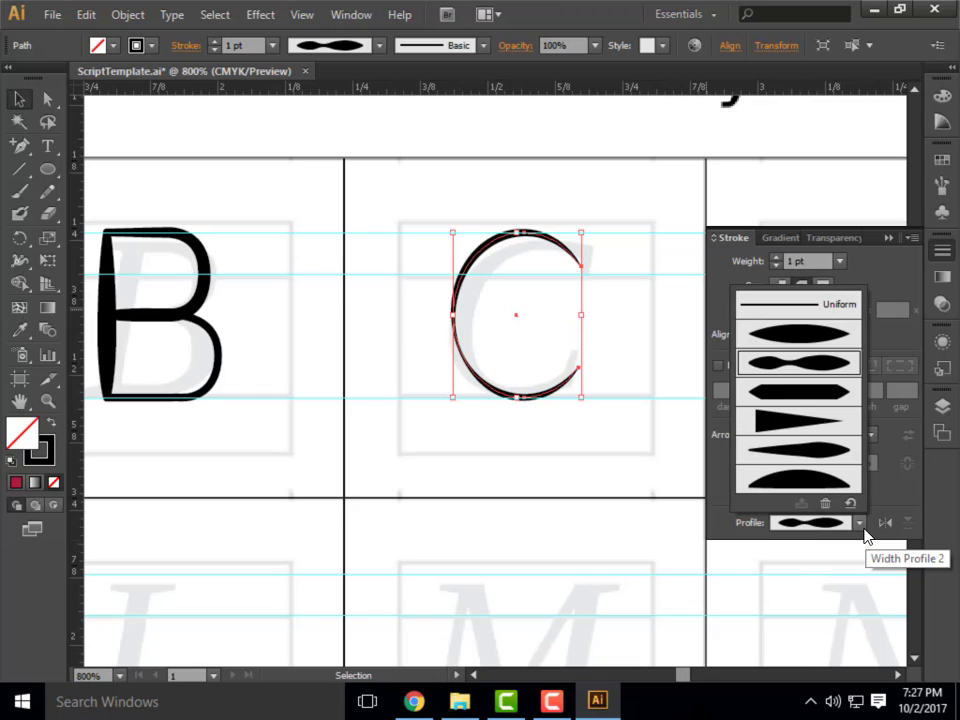
click(800, 452)
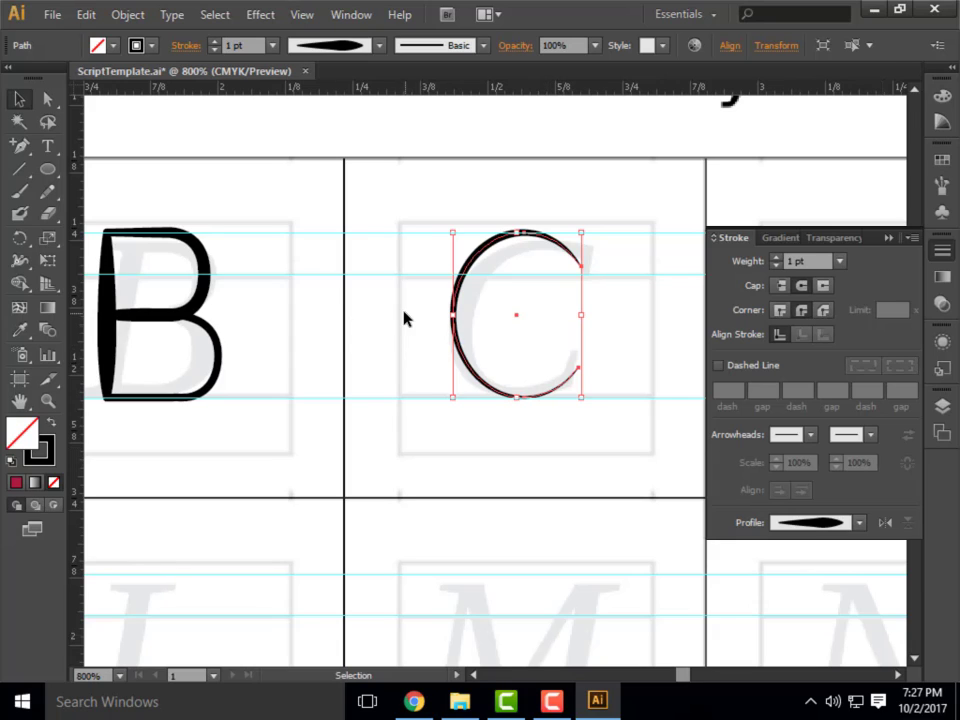
click(408, 341)
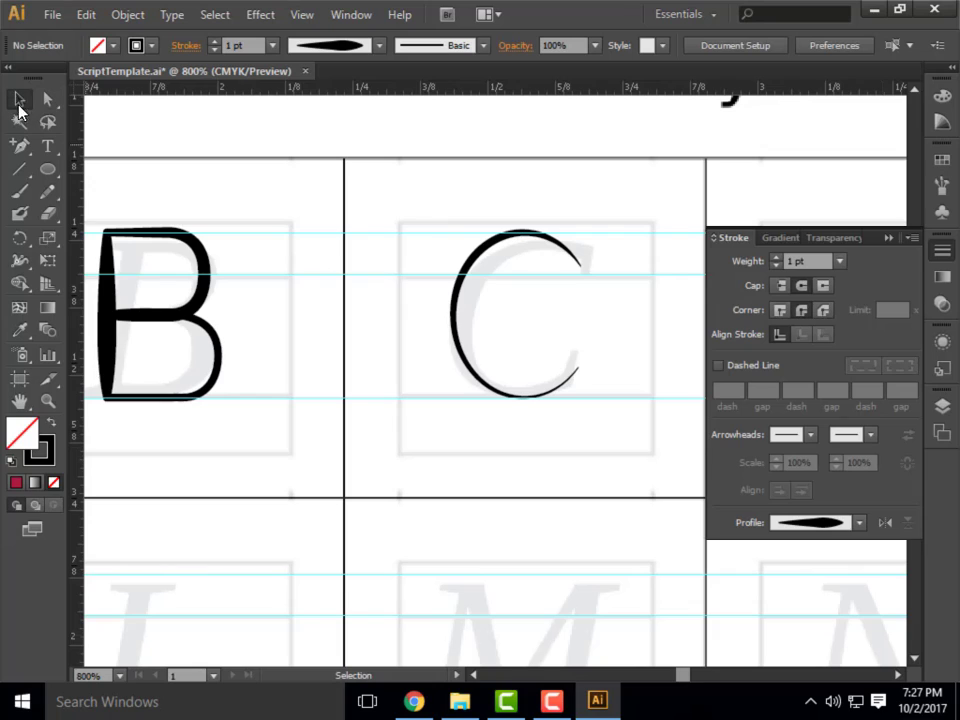
click(494, 246)
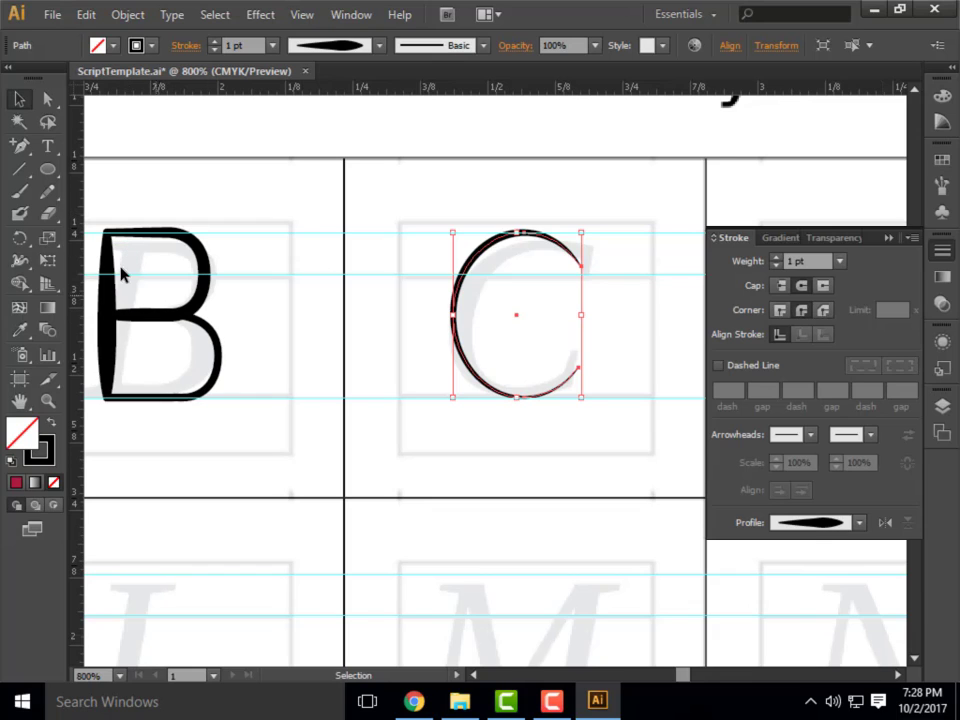
click(19, 145)
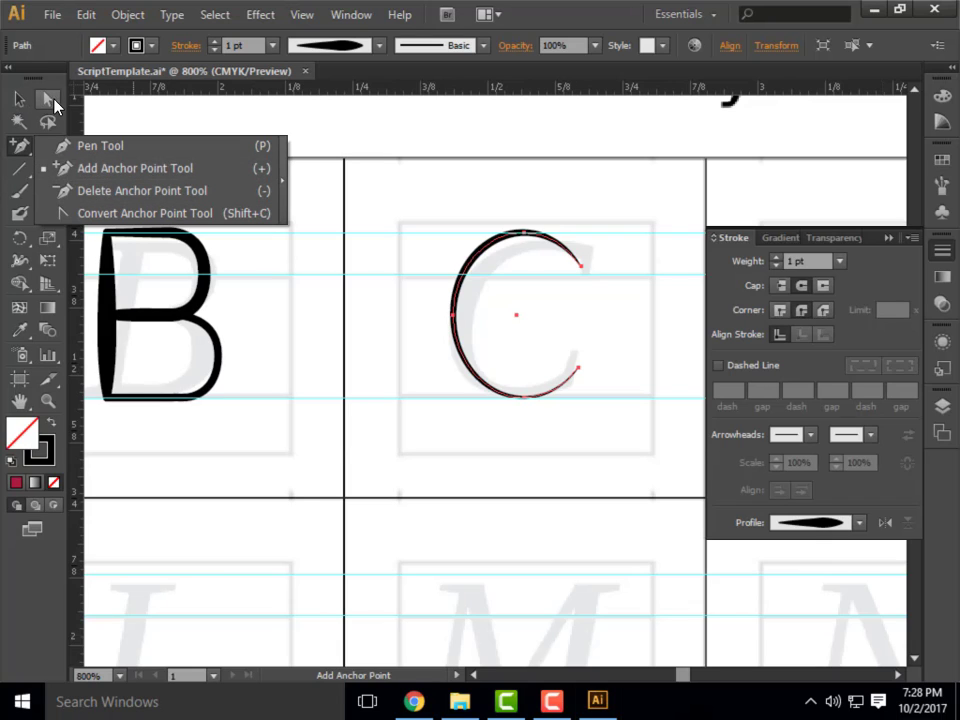
click(3, 128)
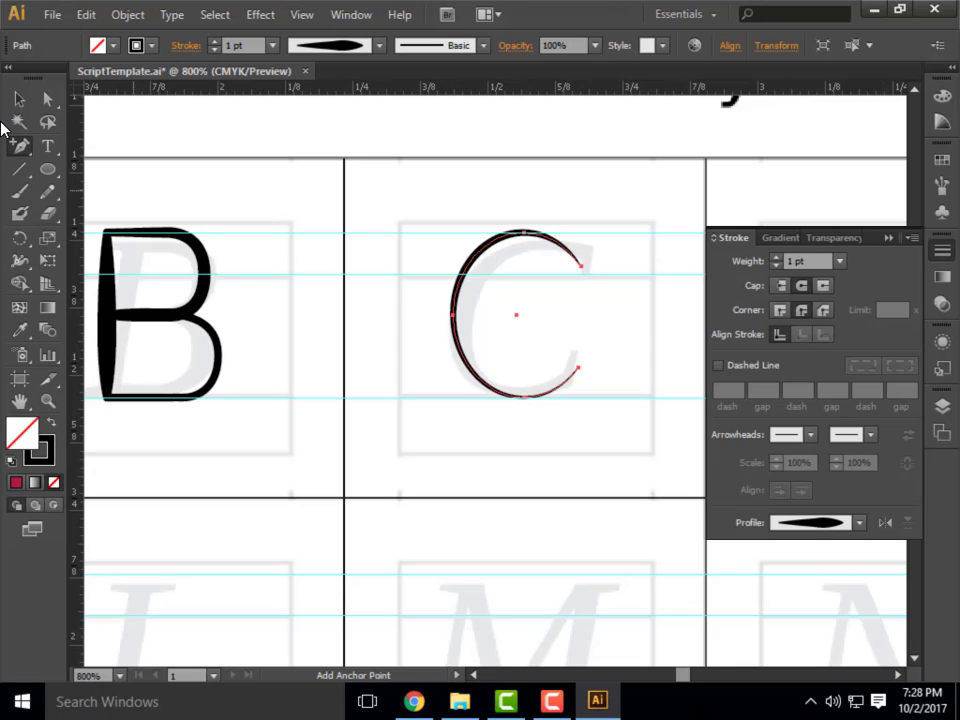
click(55, 175)
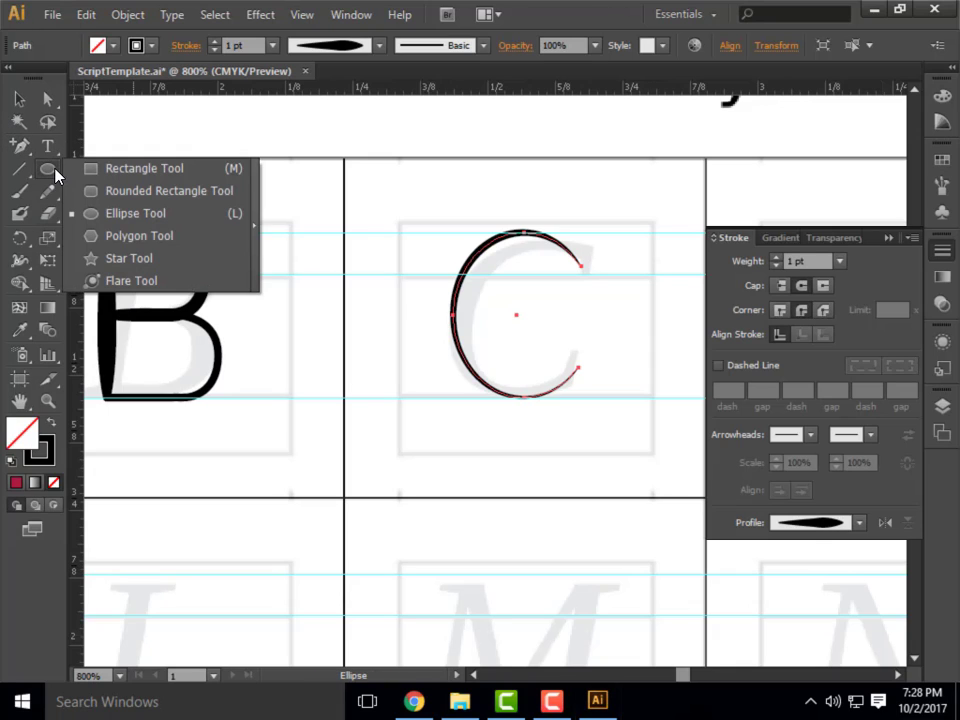
drag(55, 175, 2, 155)
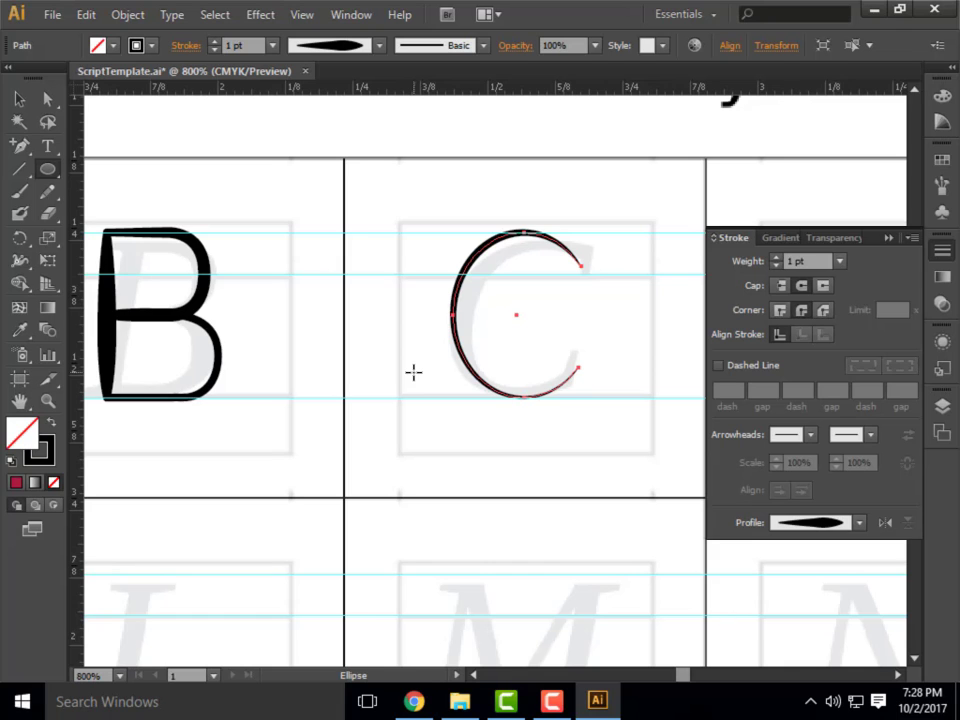
Deselect the letter C's path with the Selection tool.
scroll(328, 233, down, 5)
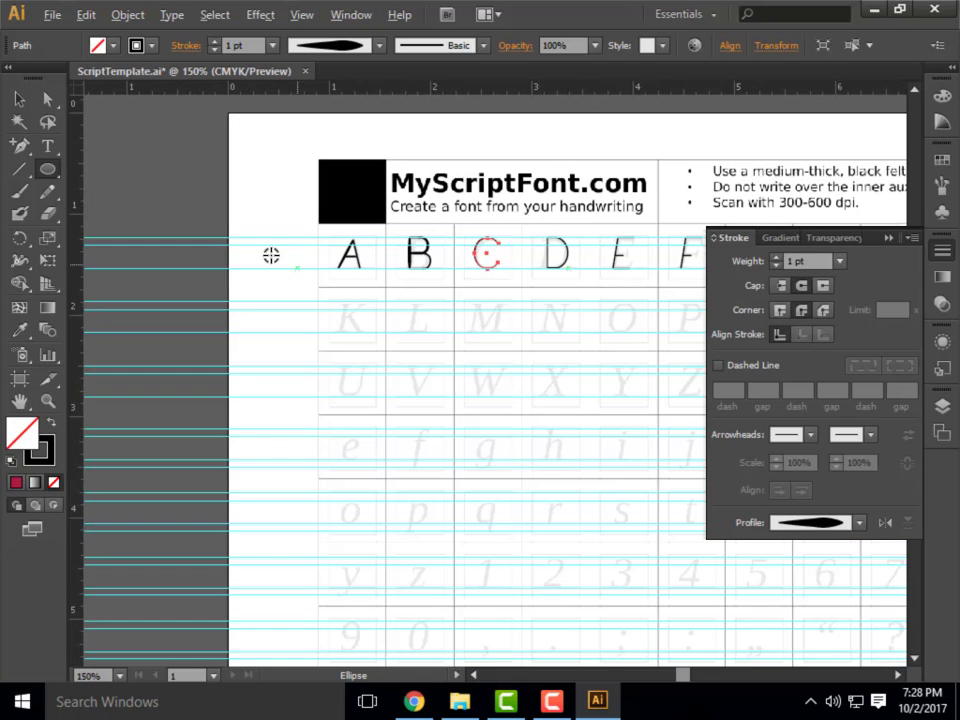
scroll(270, 256, down, 1)
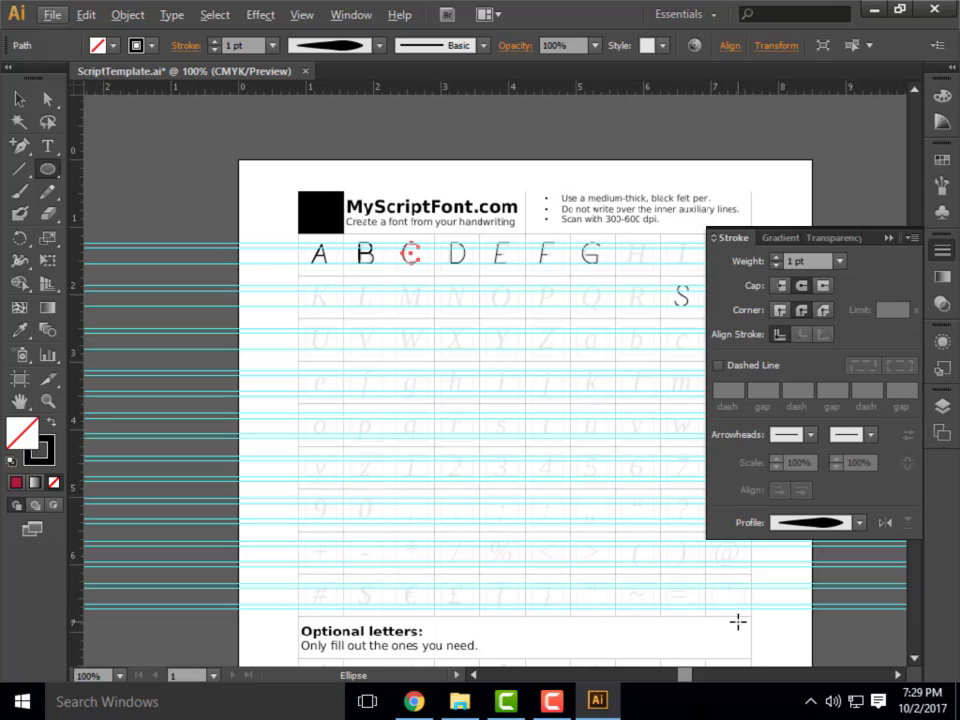
click(18, 98)
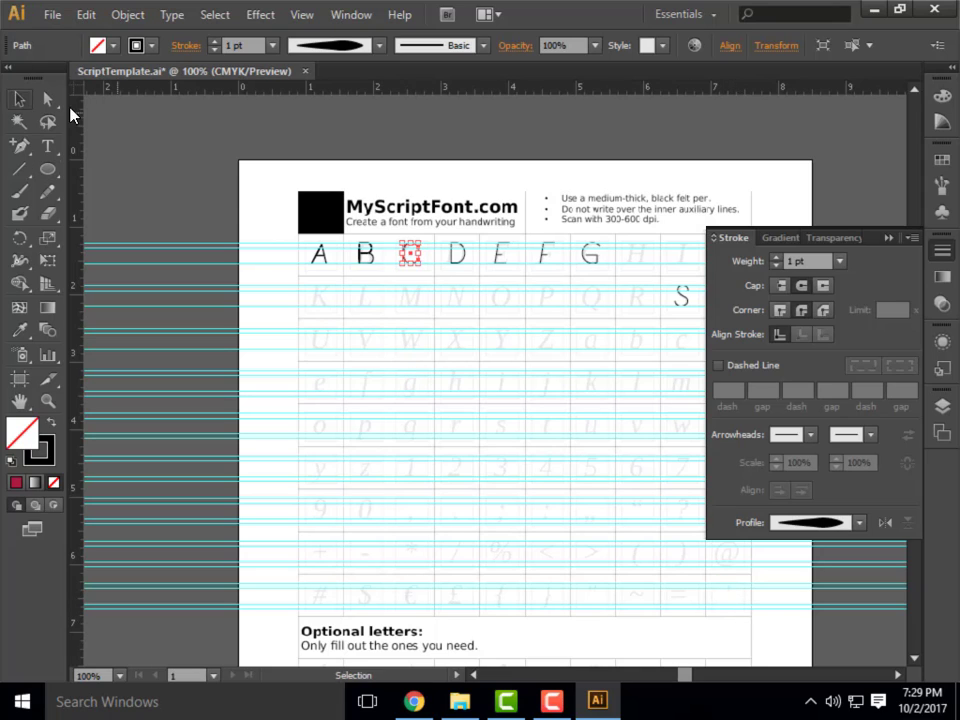
click(380, 258)
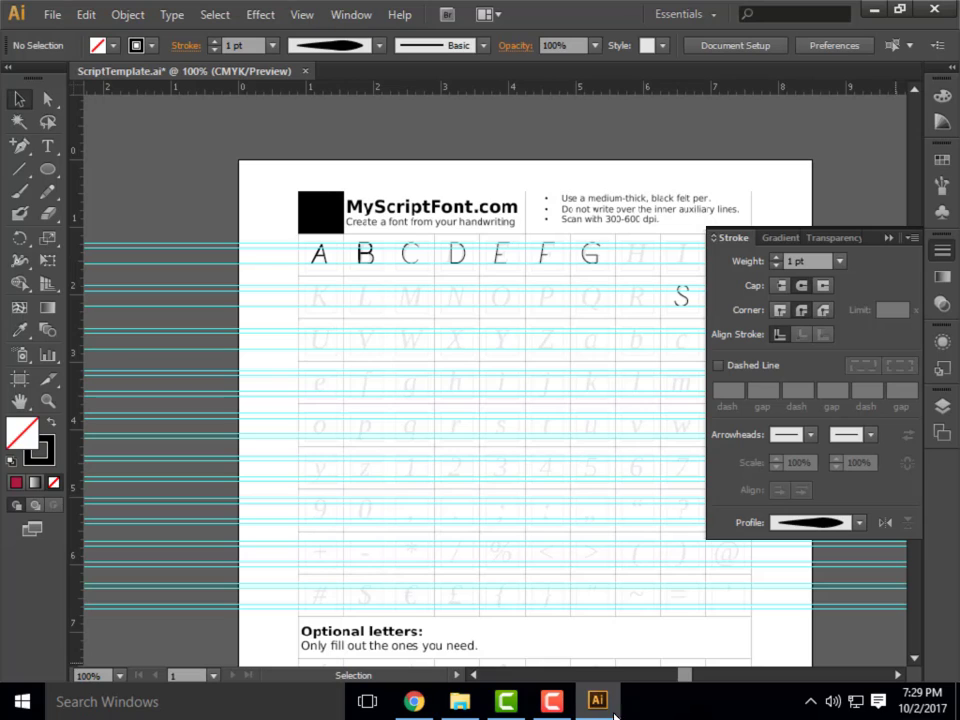
mouse_move(604, 708)
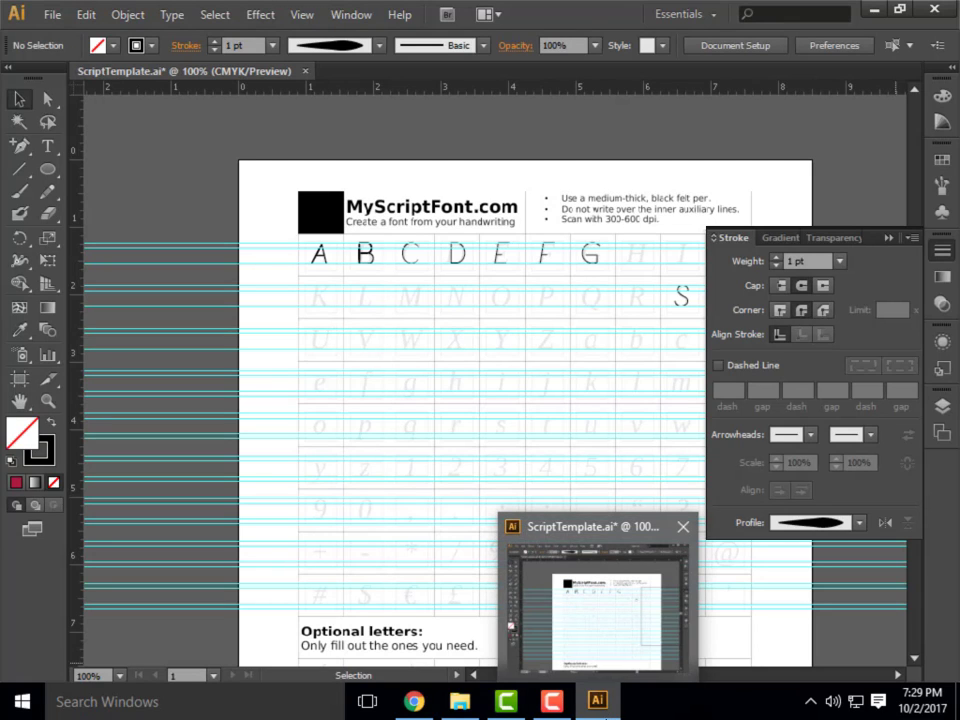